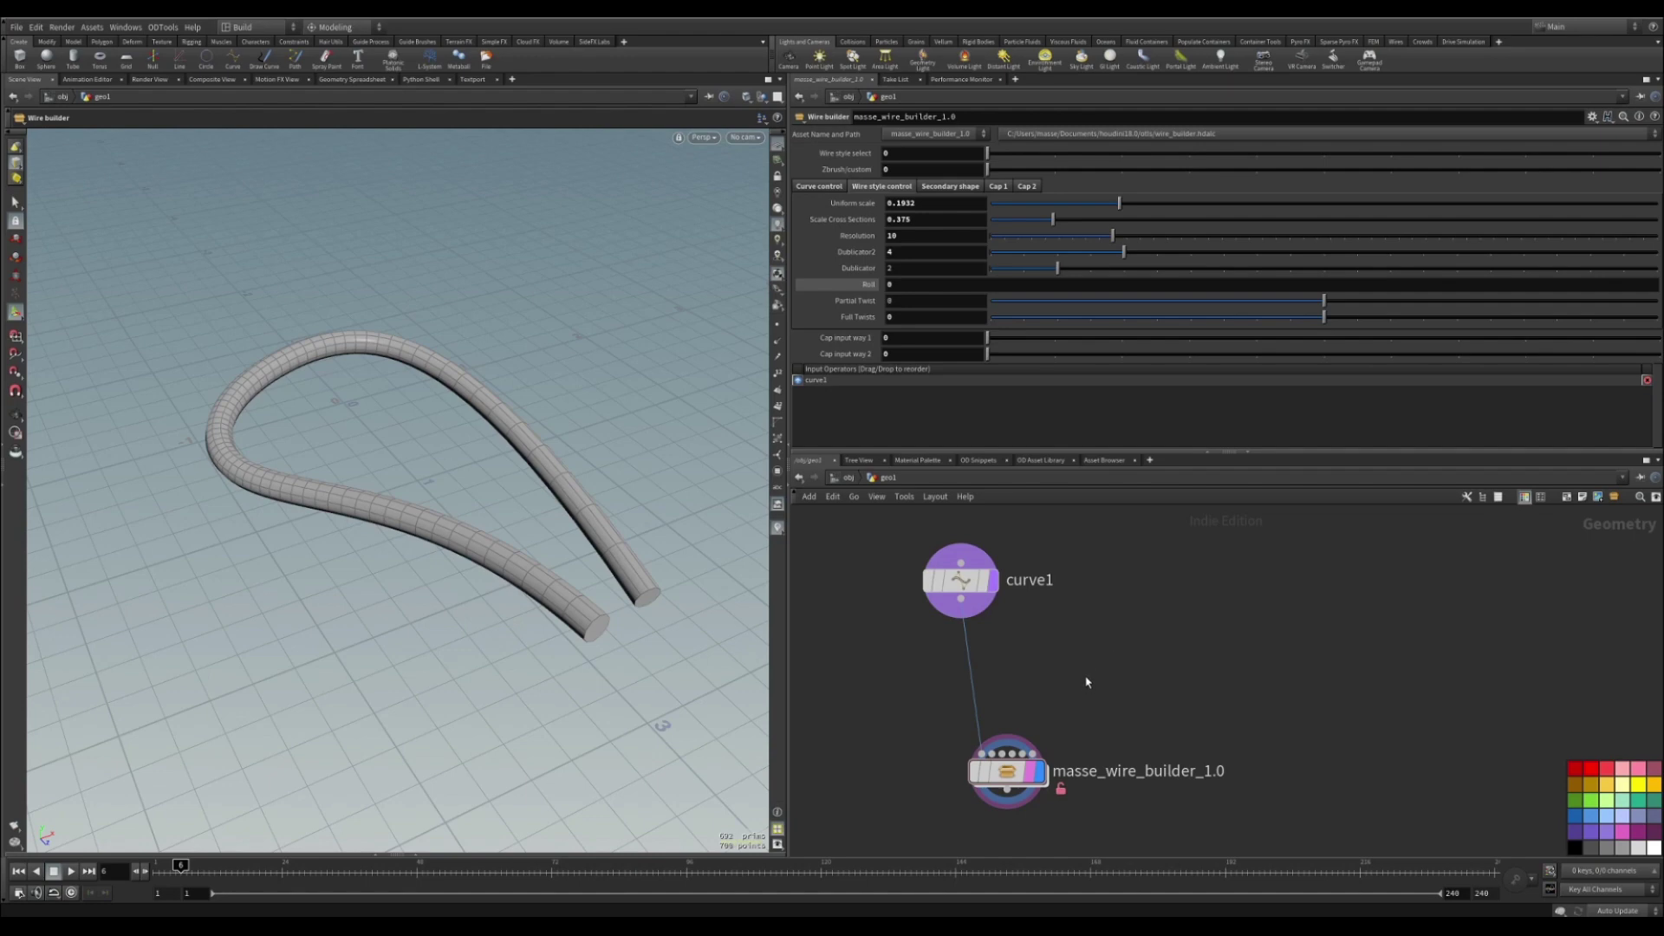
Rearrange the network so curve1 sits above and to one side of the masse_wire_builder_1.0 node.
{"action": "left_click_drag", "start_coordinate": [1007, 770], "coordinate": [973, 786]}
{"action": "scroll", "coordinate": [969, 786], "scroll_direction": "up", "scroll_amount": 3}
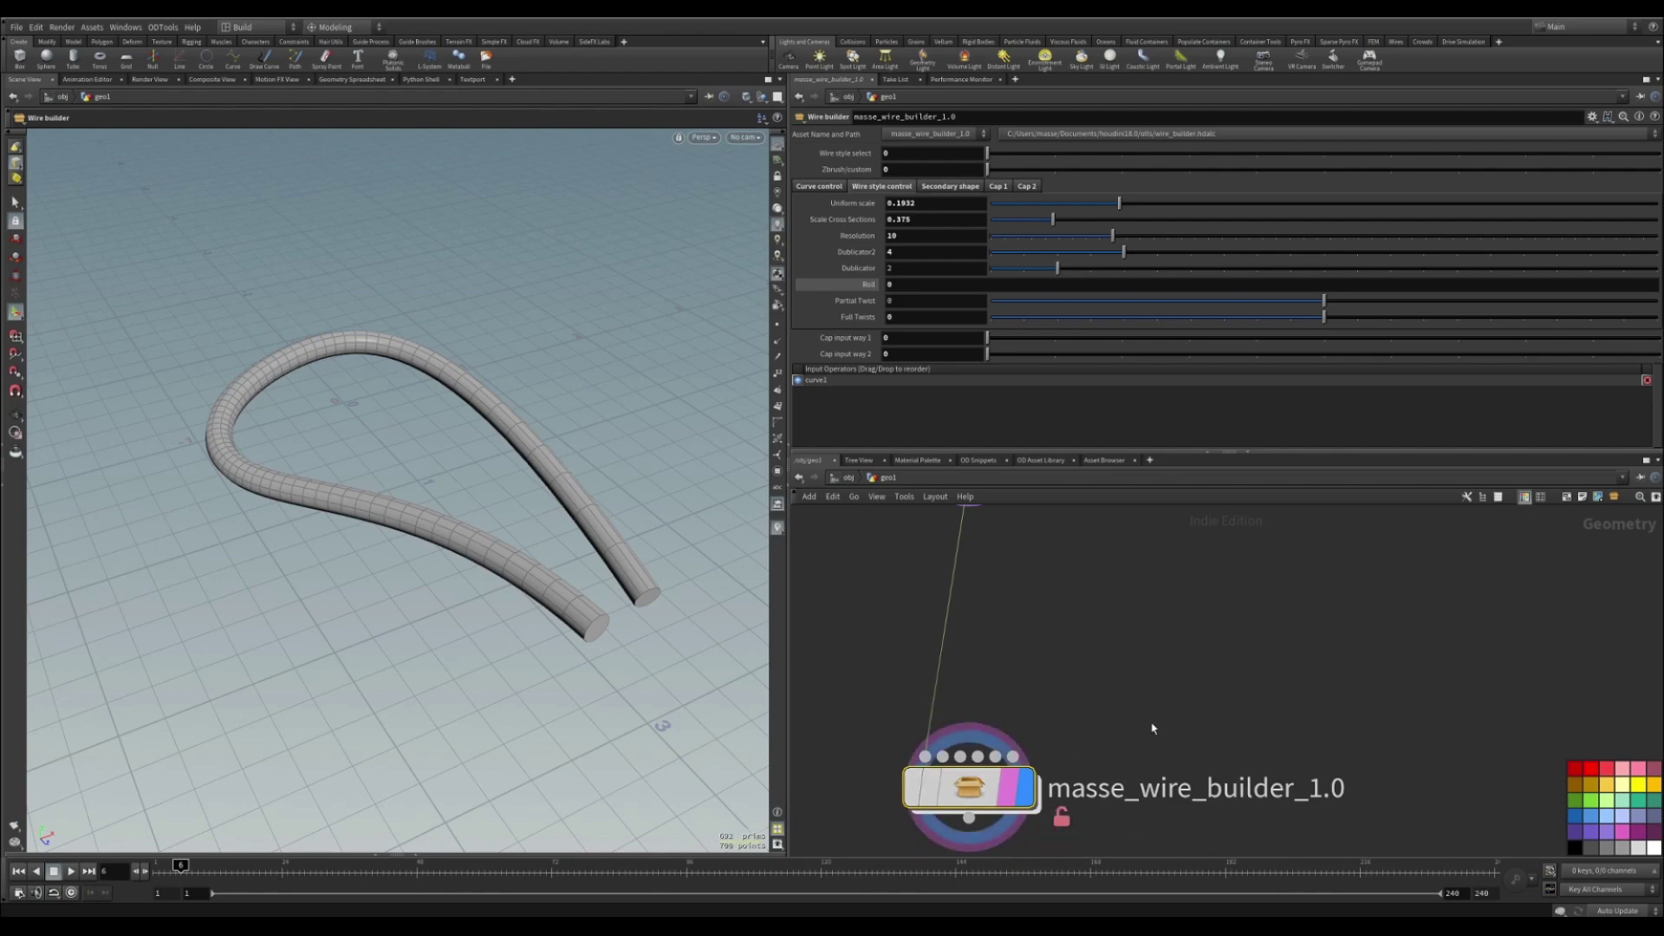
{"action": "scroll", "coordinate": [1136, 719], "scroll_direction": "down", "scroll_amount": 4}
{"action": "scroll", "coordinate": [1075, 711], "scroll_direction": "up", "scroll_amount": 3}
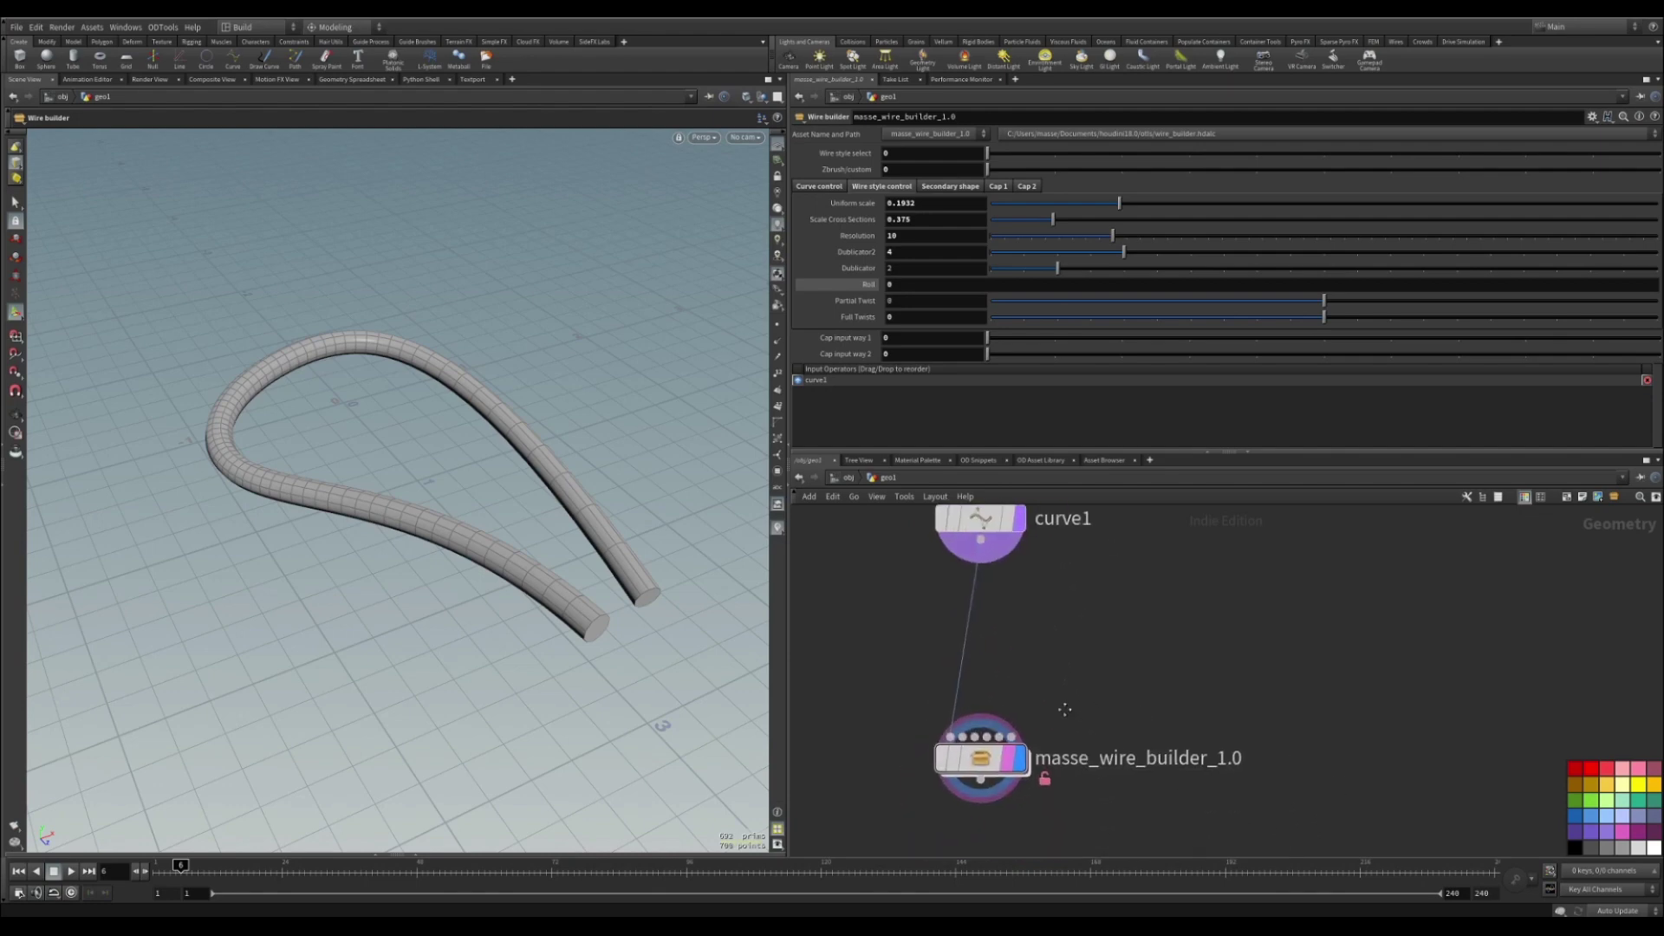
{"action": "scroll", "coordinate": [1045, 747], "scroll_direction": "down", "scroll_amount": 3}
{"action": "left_click", "coordinate": [993, 632]}
{"action": "left_click", "coordinate": [1016, 632]}
{"action": "left_click_drag", "start_coordinate": [996, 632], "coordinate": [894, 625]}
{"action": "left_click_drag", "start_coordinate": [1021, 703], "coordinate": [995, 739]}
{"action": "key", "text": "Down"}
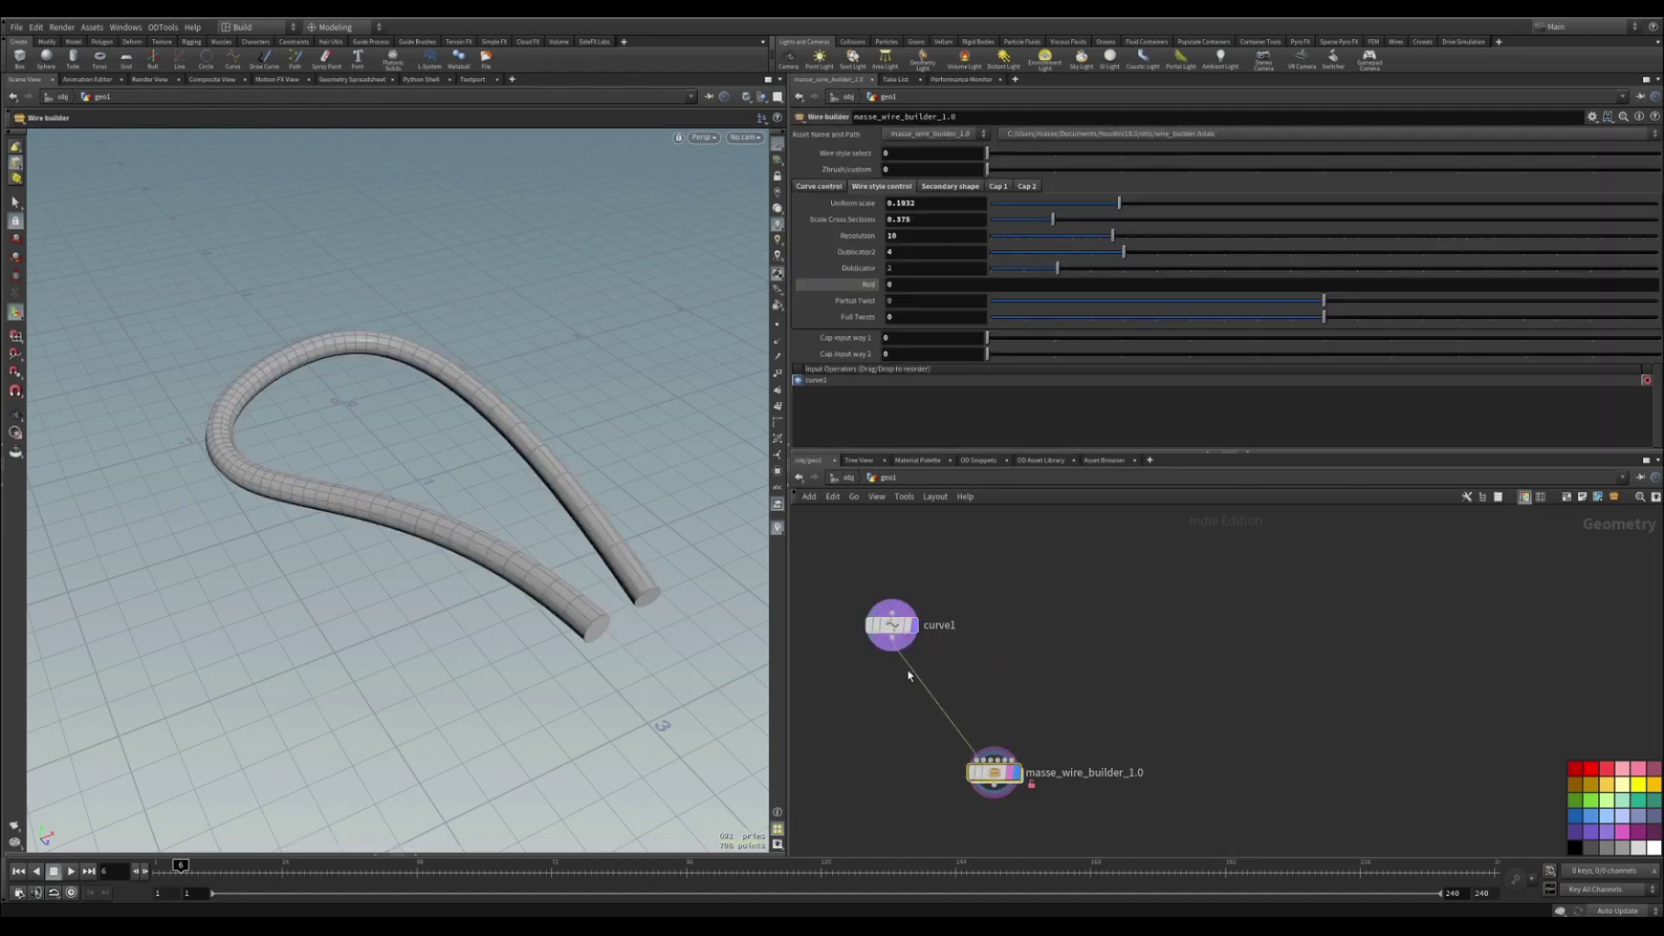
Select the curve1 node and display its raw NURBS curve in the viewport, with the built wire ghosted.
{"action": "scroll", "coordinate": [954, 681], "scroll_direction": "up", "scroll_amount": 2}
{"action": "scroll", "coordinate": [1013, 688], "scroll_direction": "up", "scroll_amount": 2}
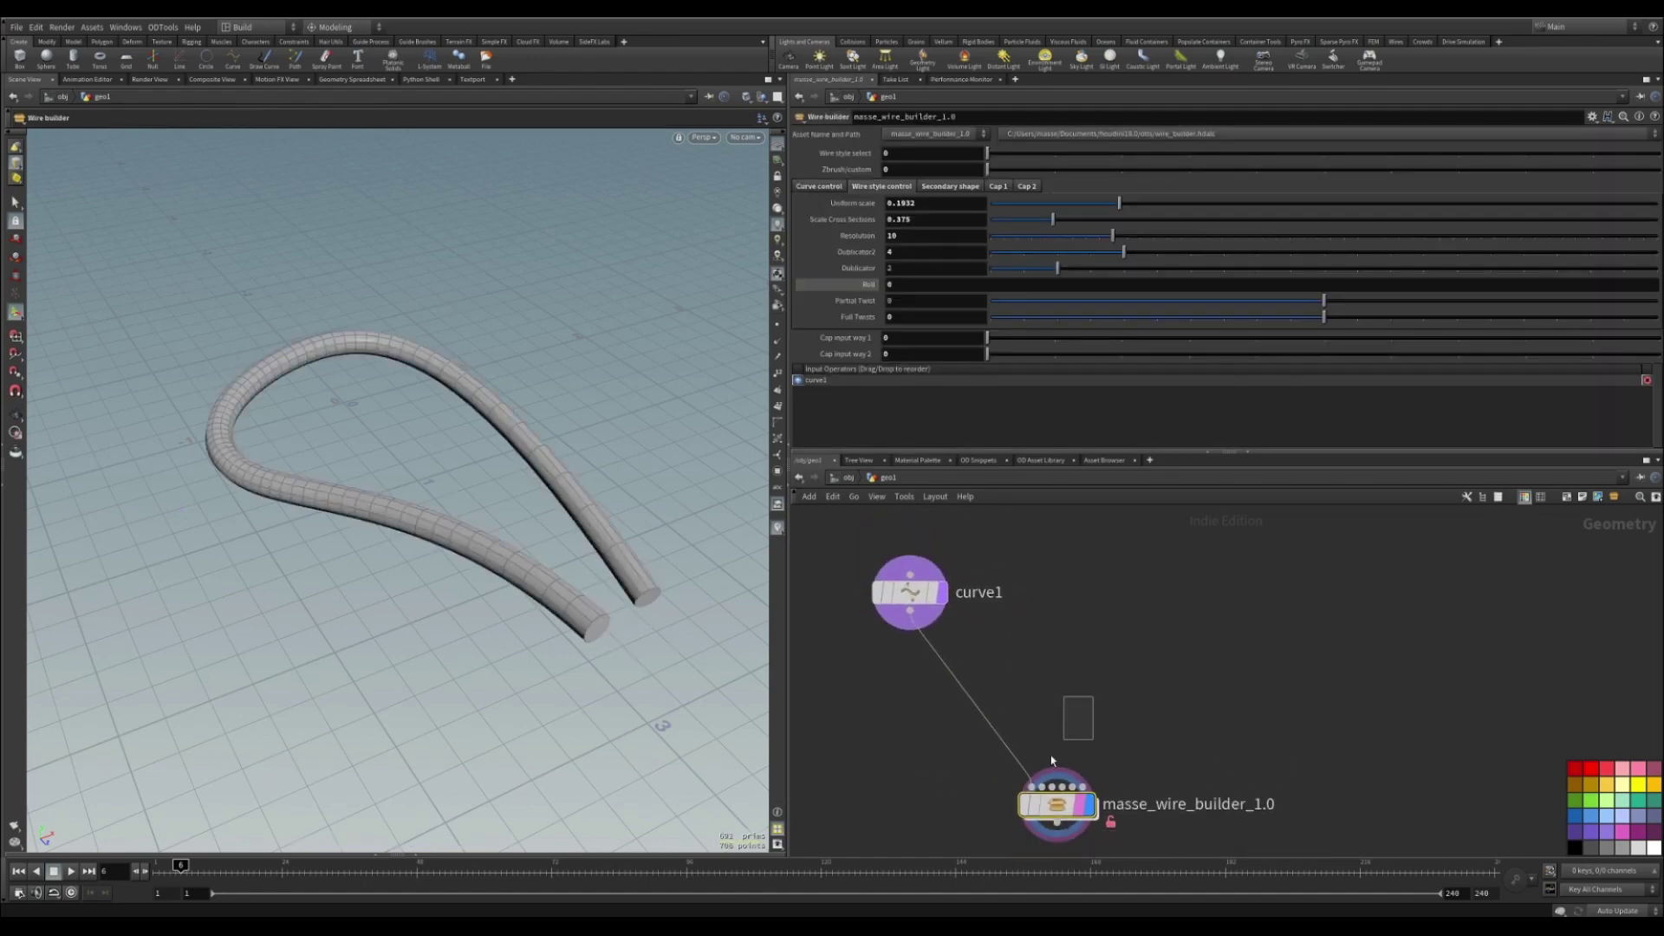
{"action": "scroll", "coordinate": [1040, 780], "scroll_direction": "up", "scroll_amount": 2}
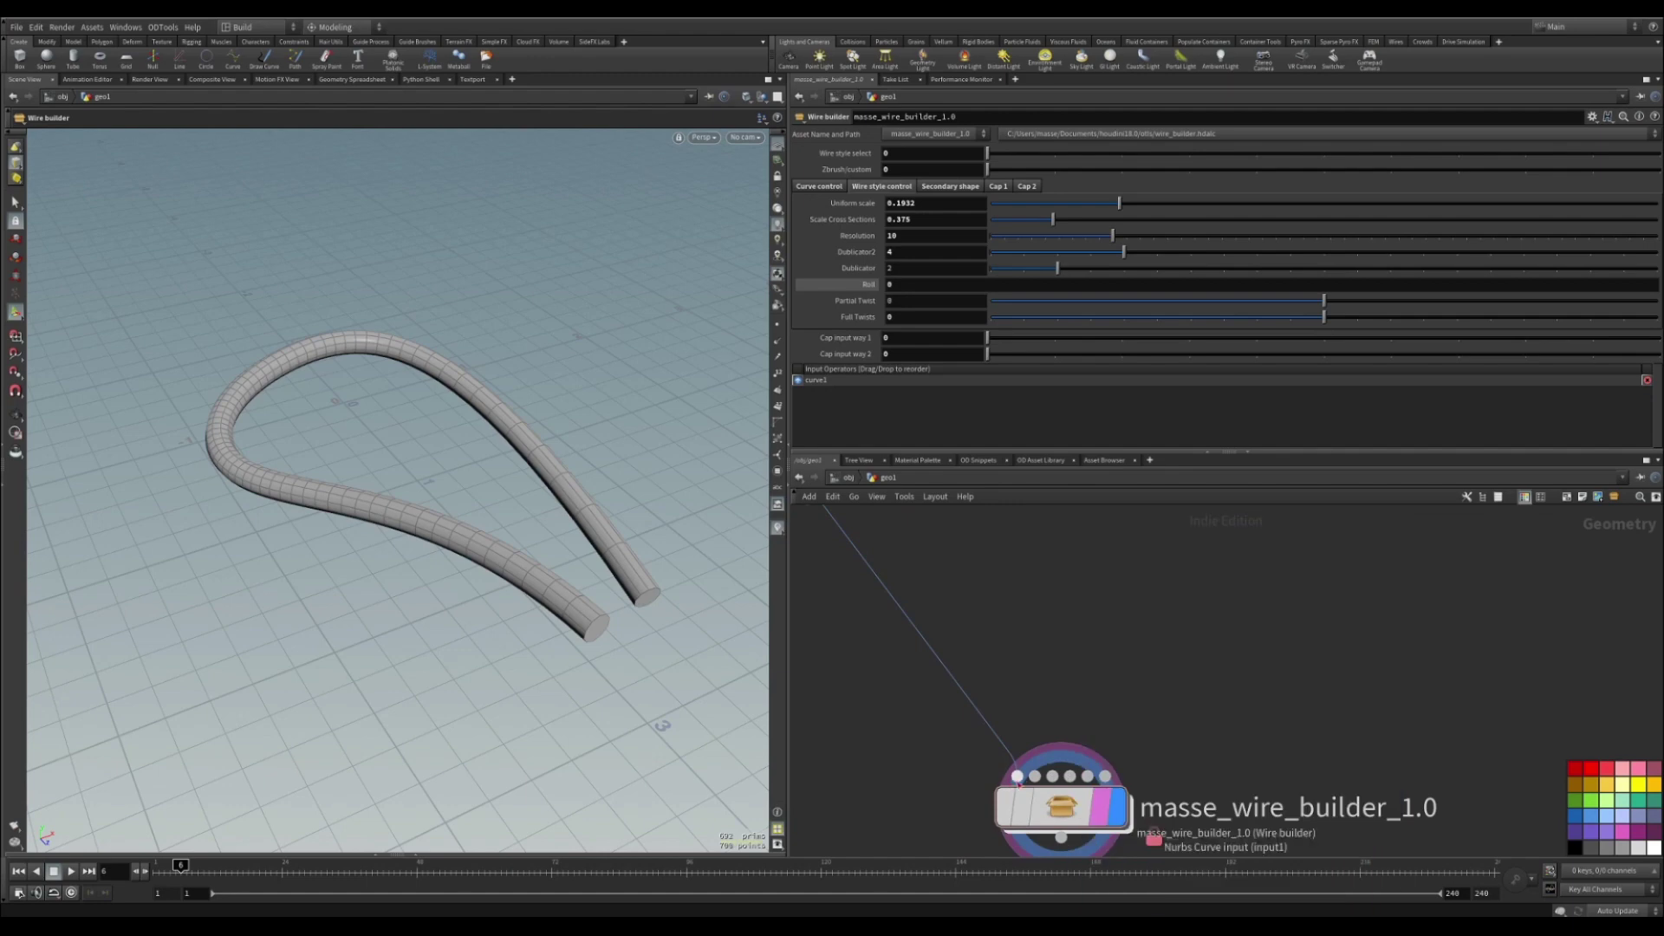
{"action": "scroll", "coordinate": [1021, 782], "scroll_direction": "down", "scroll_amount": 2}
{"action": "left_click", "coordinate": [923, 618]}
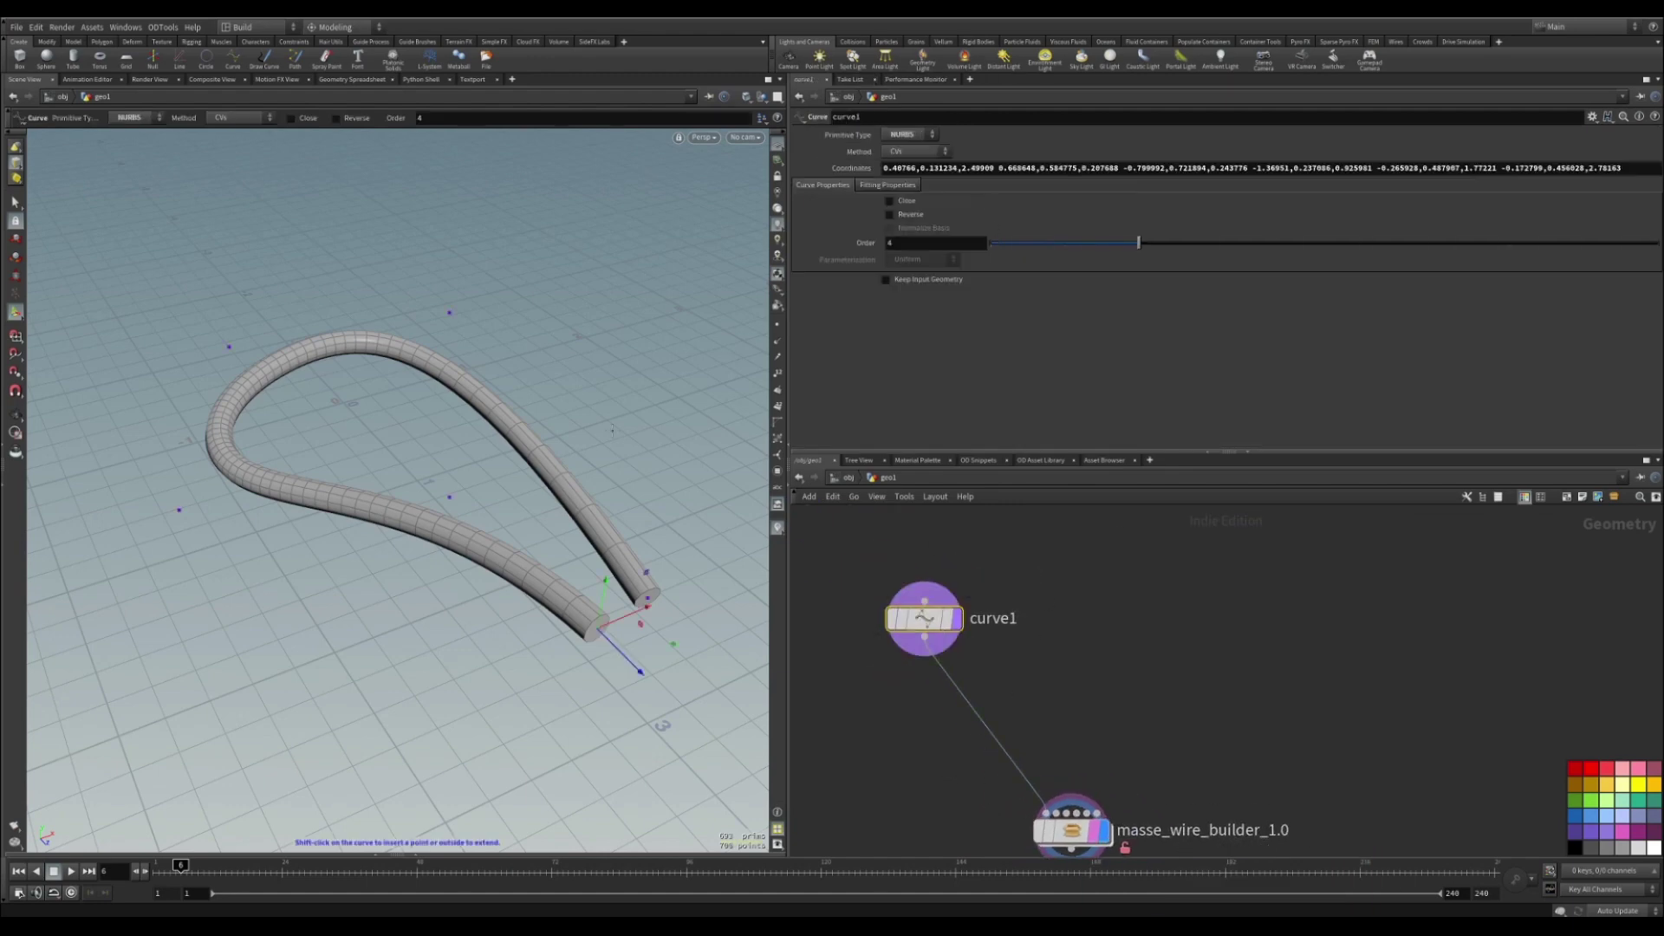
{"action": "left_click_drag", "start_coordinate": [612, 429], "coordinate": [470, 525], "text": "alt"}
{"action": "left_click", "coordinate": [957, 618]}
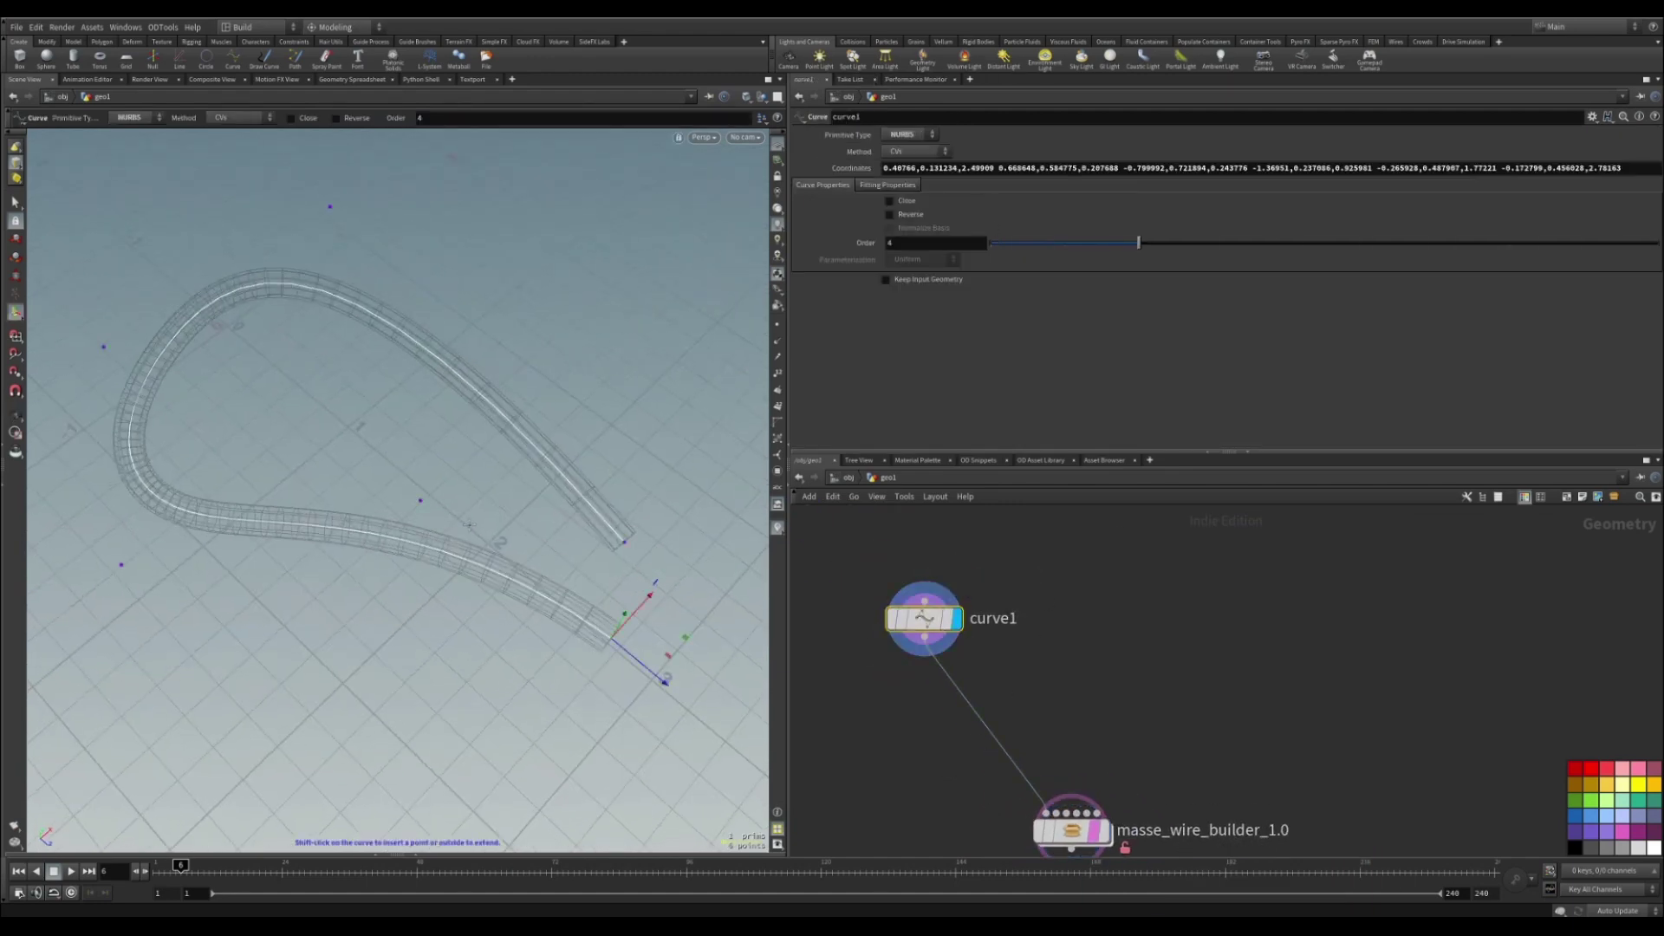
{"action": "middle_click_drag", "start_coordinate": [442, 504], "coordinate": [465, 516], "text": "alt"}
{"action": "left_click_drag", "start_coordinate": [444, 514], "coordinate": [449, 519]}
Select the masse_wire_builder_1.0 node and display its wire geometry in the viewport with wireframe over shaded.
{"action": "middle_click_drag", "start_coordinate": [1141, 742], "coordinate": [1115, 677]}
{"action": "left_click_drag", "start_coordinate": [1115, 677], "coordinate": [1060, 760]}
{"action": "left_click", "coordinate": [1081, 767]}
{"action": "scroll", "coordinate": [1032, 759], "scroll_direction": "up", "scroll_amount": 2}
{"action": "key", "text": "shift+w"}
{"action": "mouse_move", "coordinate": [477, 577]}
{"action": "left_mouse_down", "text": "alt"}
{"action": "mouse_move", "coordinate": [462, 519]}
{"action": "mouse_move", "coordinate": [561, 565]}
{"action": "mouse_move", "coordinate": [539, 647]}
{"action": "left_mouse_up", "text": "alt"}
{"action": "key", "text": "shift+w"}
{"action": "right_click_drag", "start_coordinate": [539, 647], "coordinate": [472, 613], "text": "alt"}
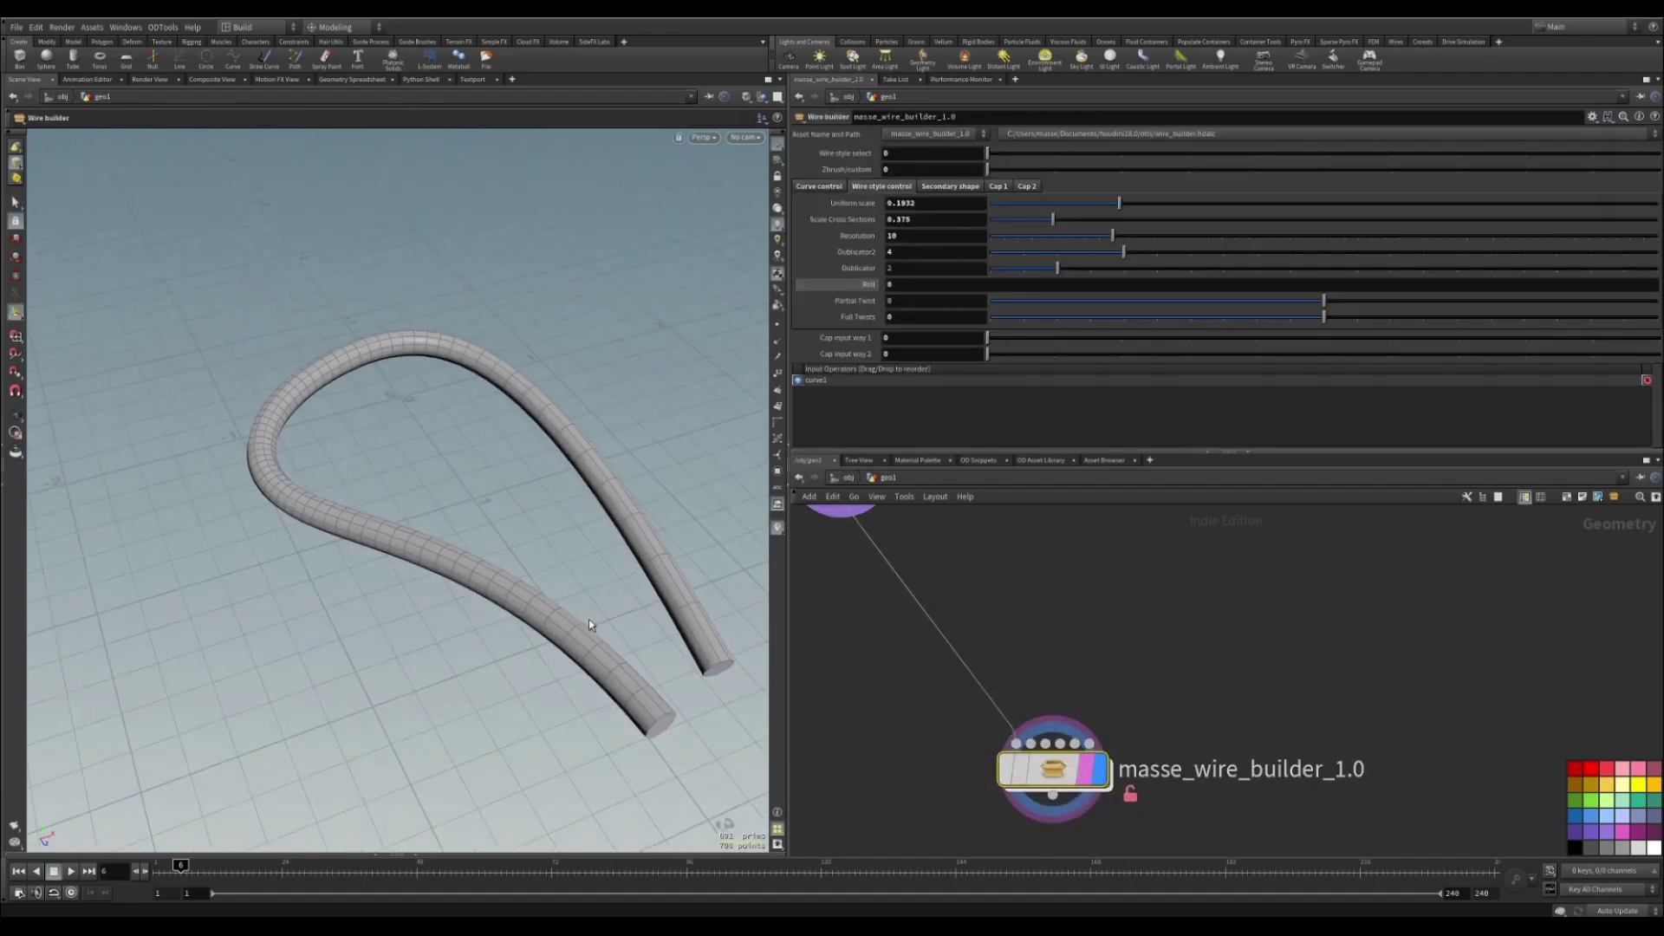
{"action": "left_click_drag", "start_coordinate": [491, 576], "coordinate": [547, 573], "text": "alt"}
Lower the wire builder's curve Resolution to about 0.61 while keeping Curve resample style 0.
{"action": "middle_click_drag", "start_coordinate": [952, 595], "coordinate": [954, 637]}
{"action": "left_click", "coordinate": [819, 185]}
{"action": "left_click_drag", "start_coordinate": [537, 485], "coordinate": [619, 443]}
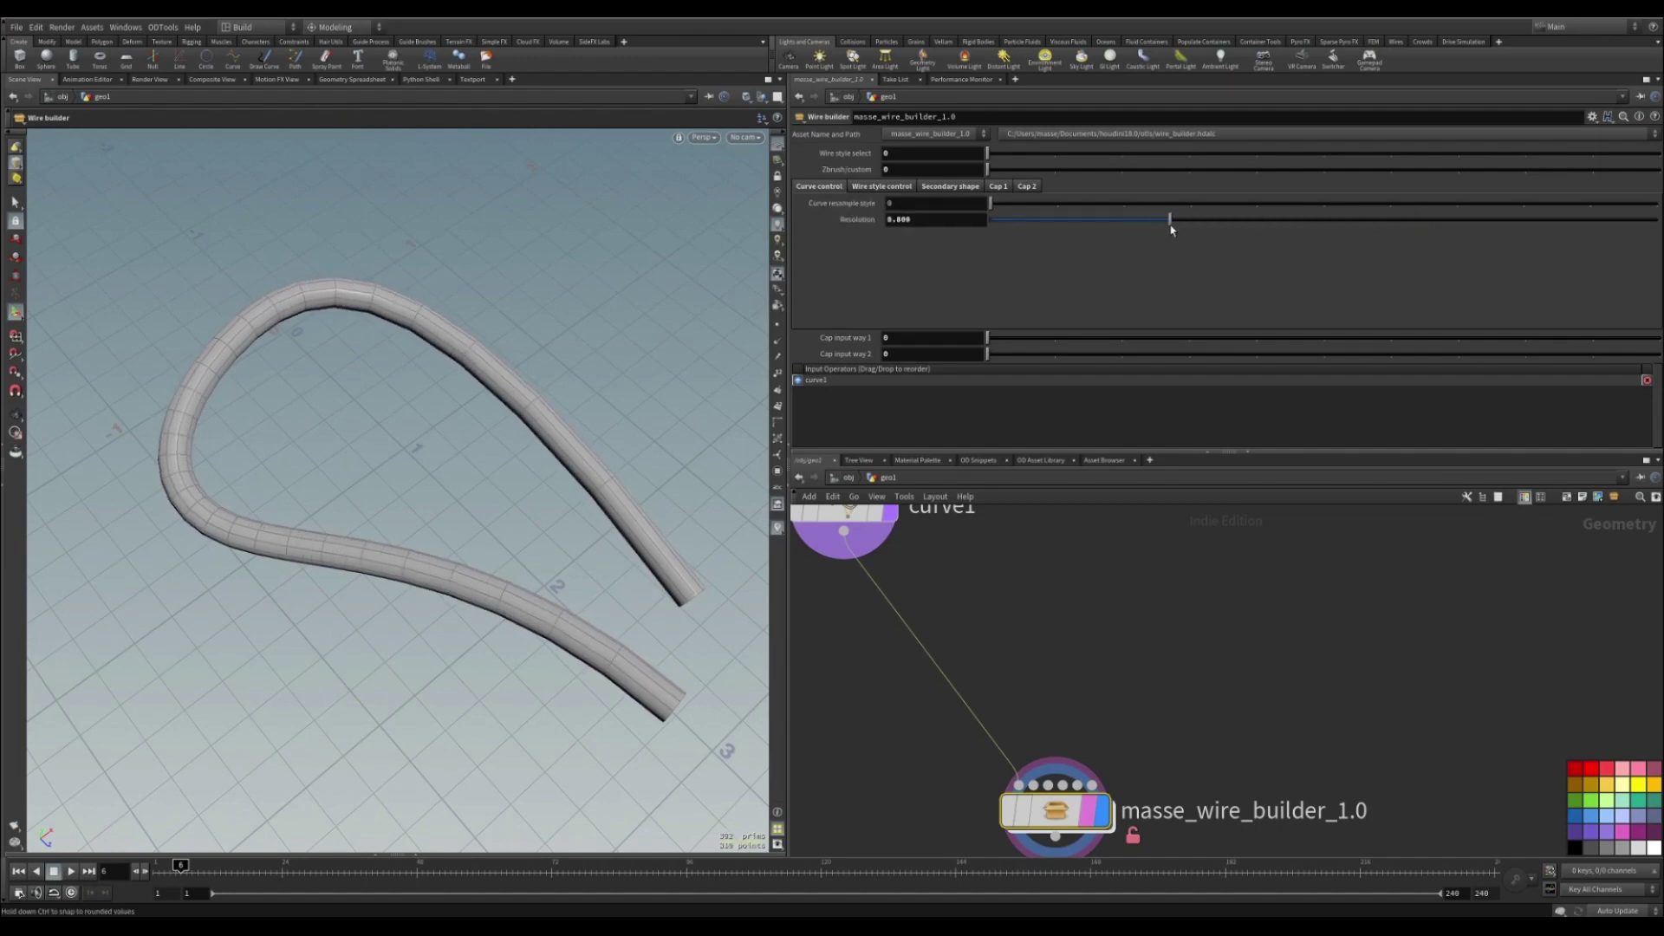
{"action": "left_click_drag", "start_coordinate": [1171, 222], "coordinate": [1127, 222]}
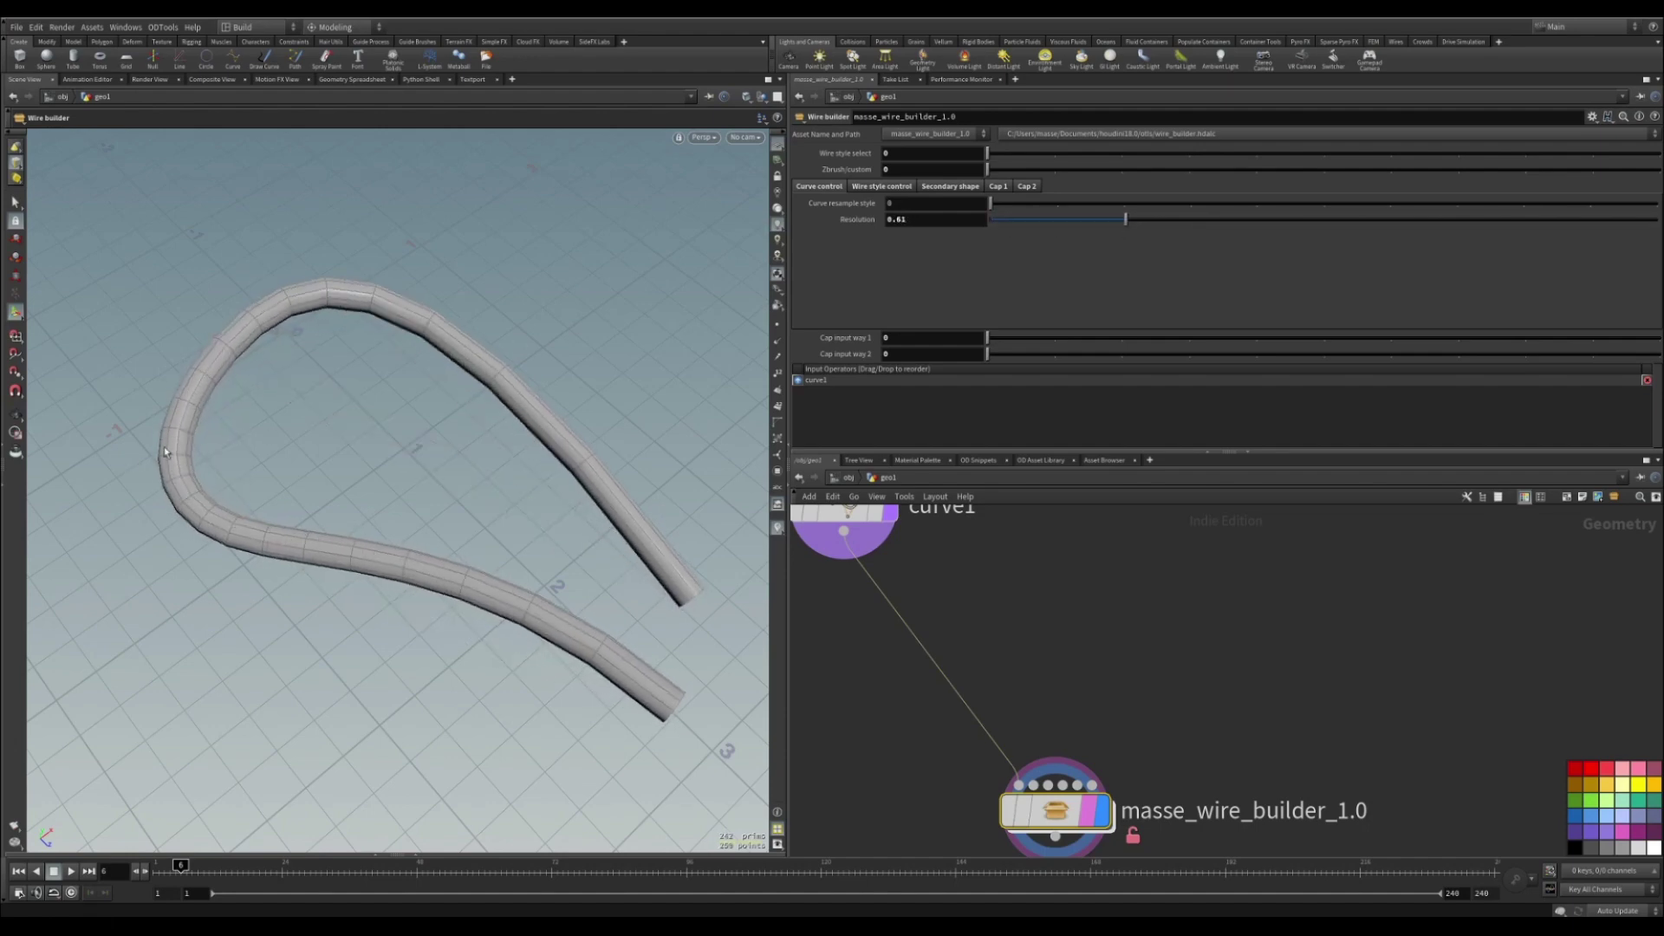
{"action": "middle_click_drag", "start_coordinate": [229, 454], "coordinate": [267, 464], "text": "alt"}
{"action": "middle_click_drag", "start_coordinate": [600, 516], "coordinate": [550, 453], "text": "alt"}
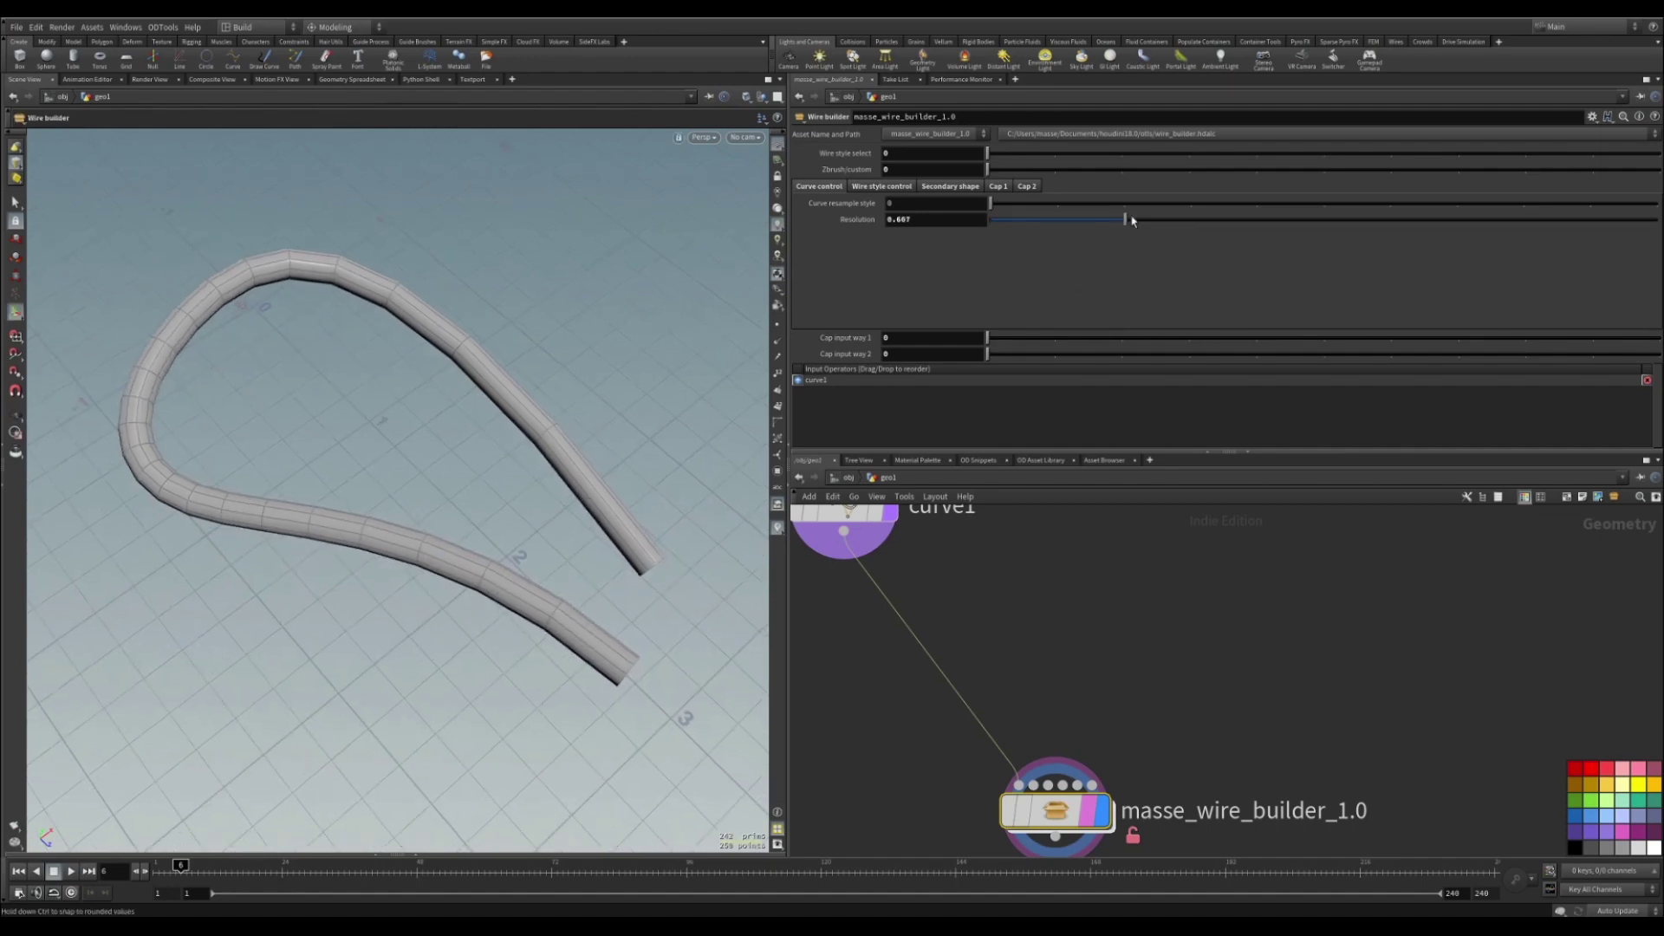
{"action": "left_click_drag", "start_coordinate": [1132, 222], "coordinate": [1141, 229]}
Switch Curve resample style to 1 and set its Resolution to about 0.21.
{"action": "left_click_drag", "start_coordinate": [1000, 206], "coordinate": [1037, 204]}
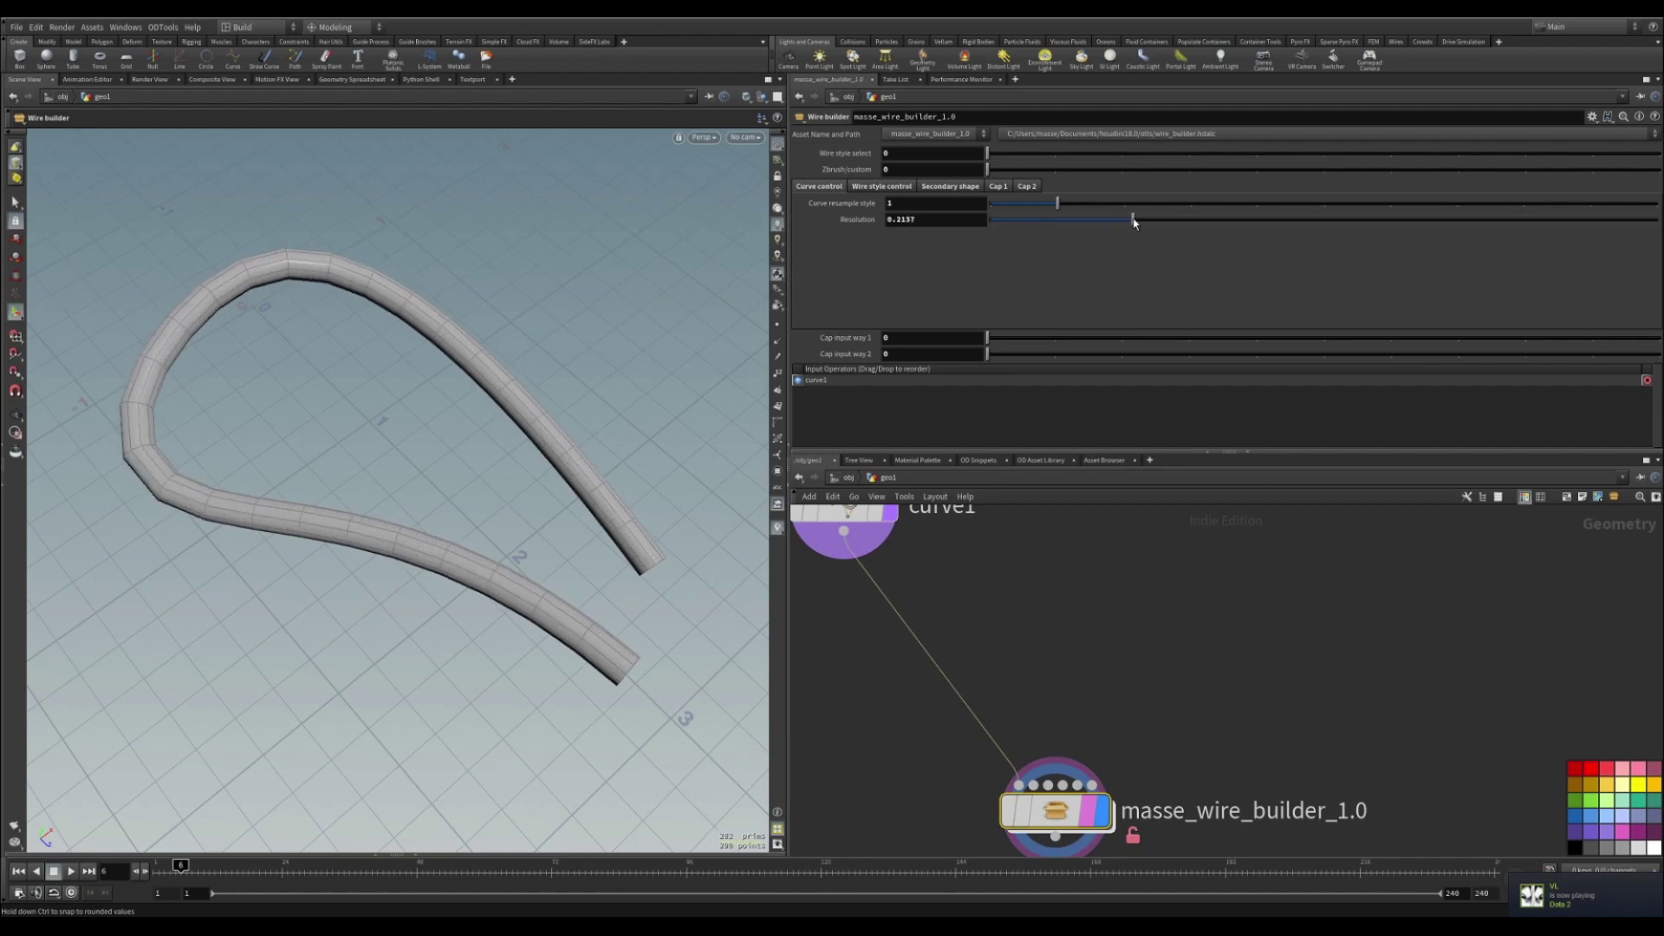
{"action": "left_click_drag", "start_coordinate": [1132, 222], "coordinate": [1131, 222]}
{"action": "left_click_drag", "start_coordinate": [642, 364], "coordinate": [904, 330], "text": "alt"}
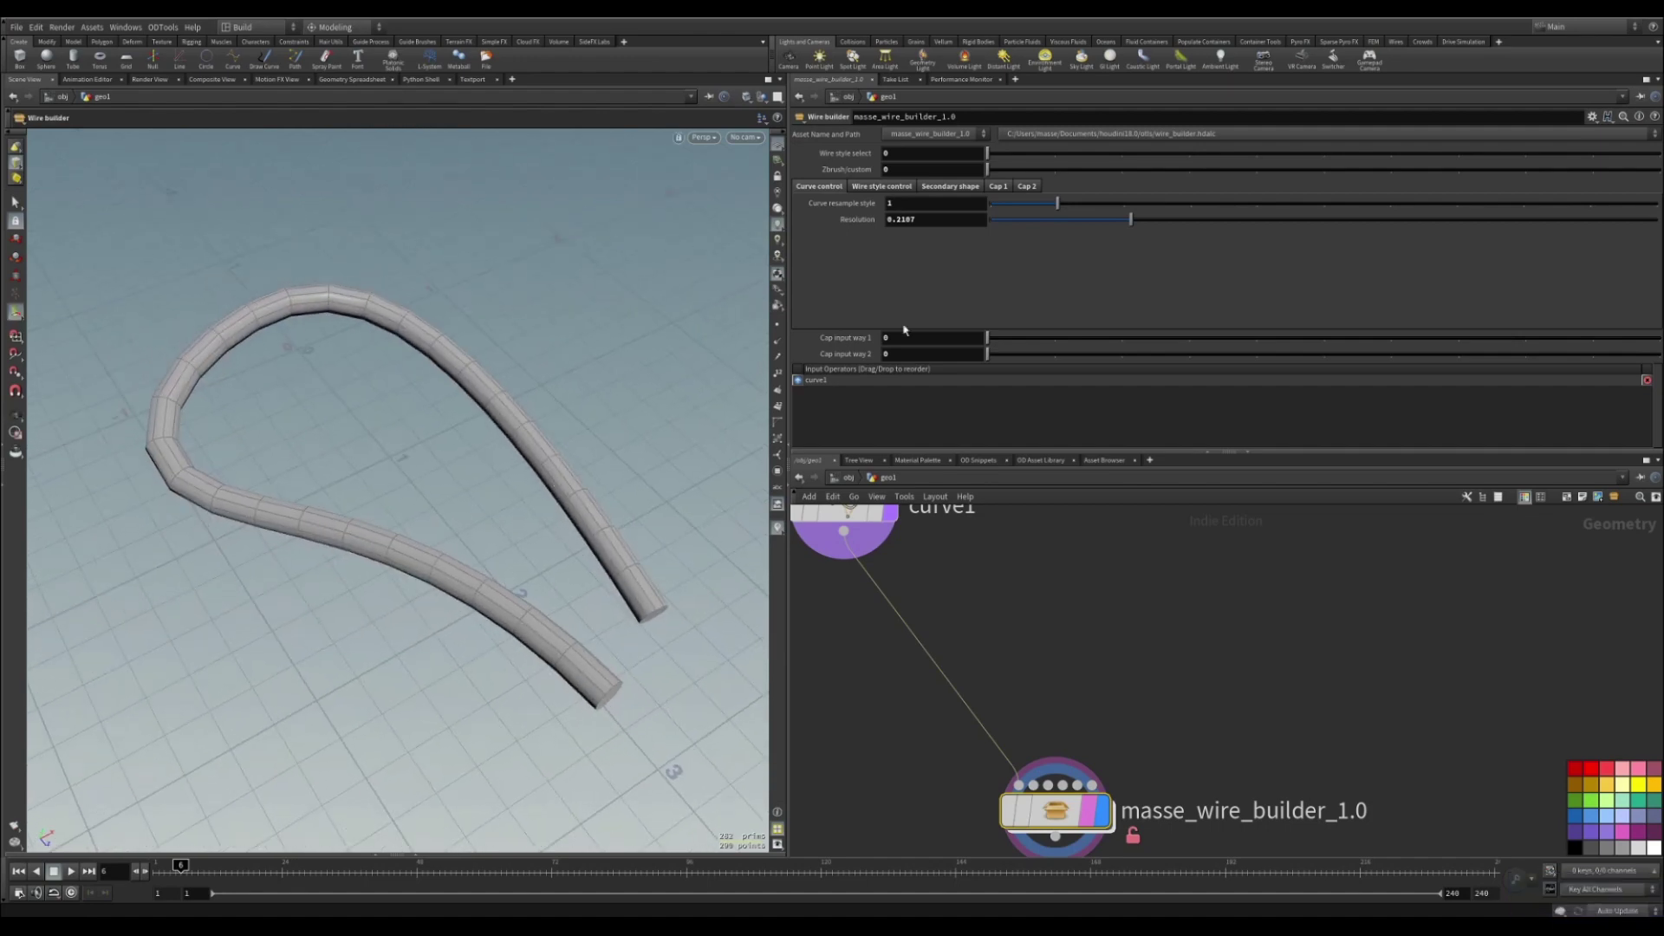
{"action": "key", "text": "shift+w"}
{"action": "left_click_drag", "start_coordinate": [529, 468], "coordinate": [550, 451], "text": "alt"}
Make the segments along the wire denser by setting the style 1 curve Resolution to about 0.09.
{"action": "left_click_drag", "start_coordinate": [1035, 224], "coordinate": [1046, 223]}
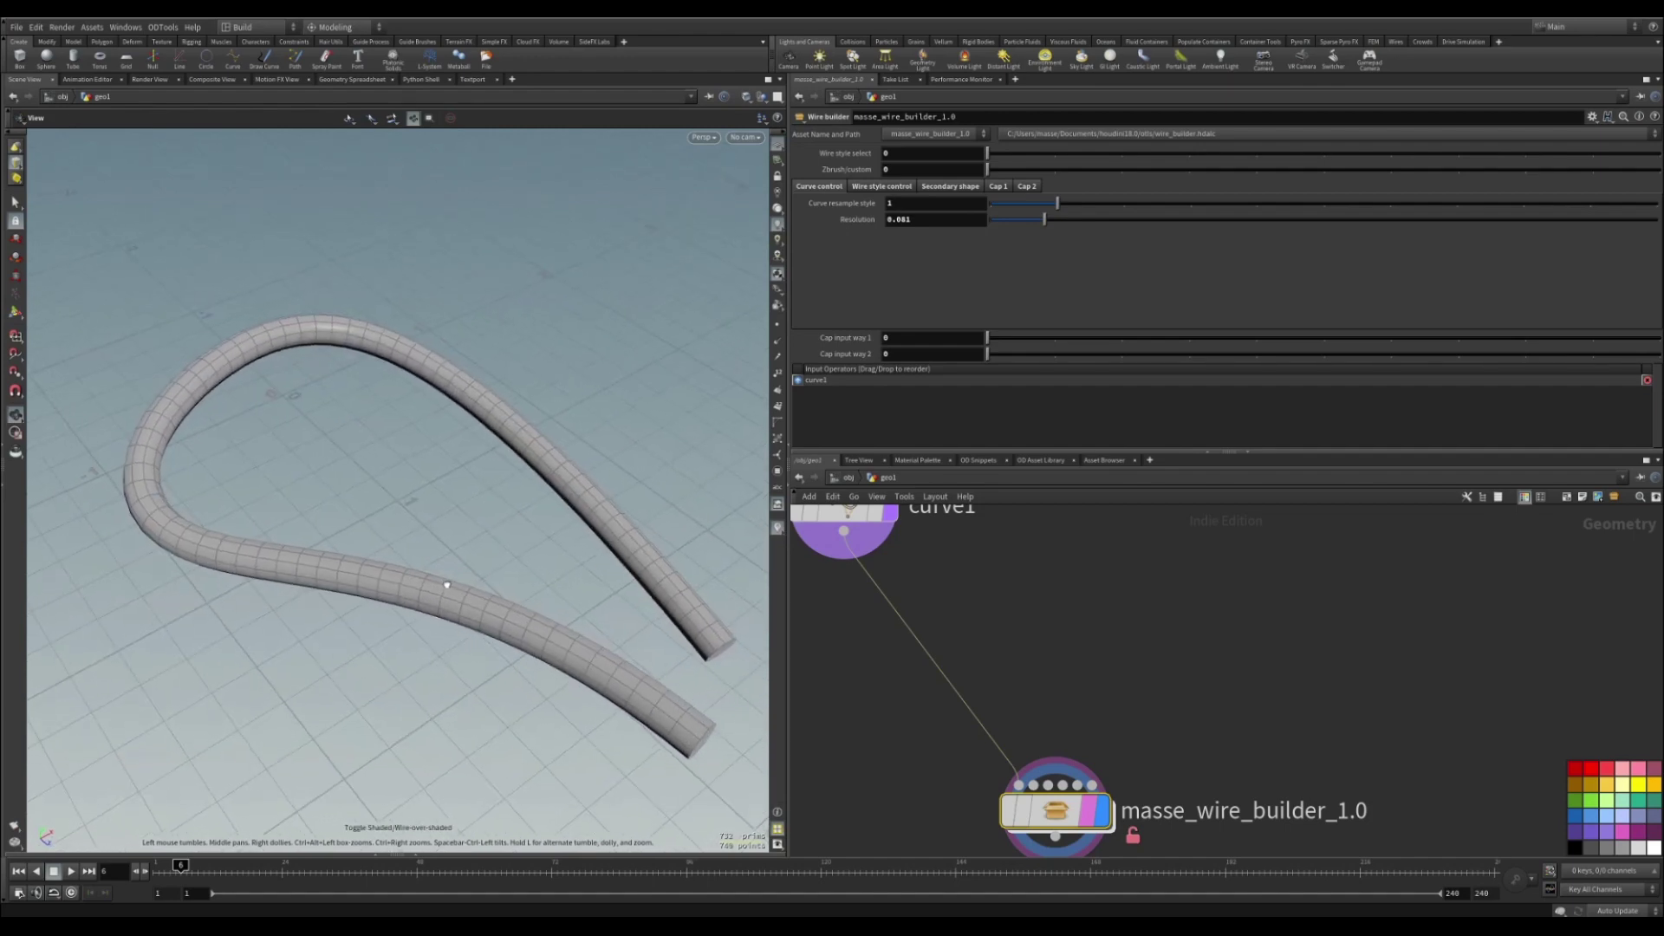
{"action": "left_click_drag", "start_coordinate": [453, 603], "coordinate": [486, 613]}
{"action": "right_click_drag", "start_coordinate": [486, 613], "coordinate": [527, 580]}
{"action": "left_click_drag", "start_coordinate": [527, 580], "coordinate": [441, 601]}
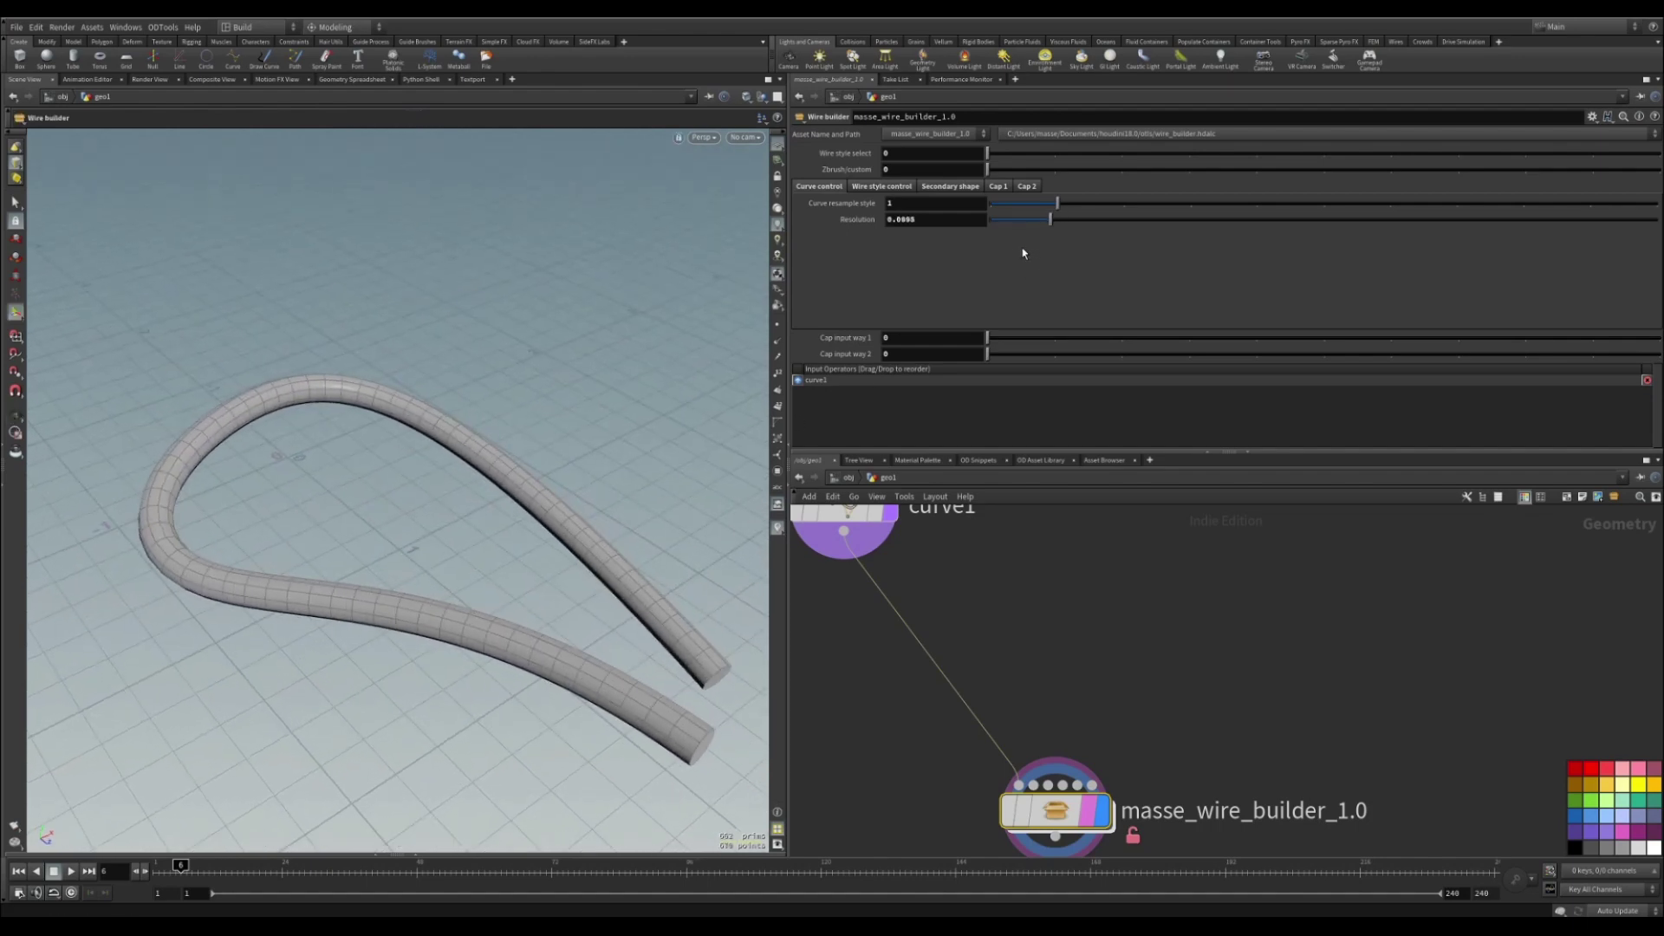
{"action": "left_click_drag", "start_coordinate": [503, 505], "coordinate": [509, 543]}
{"action": "left_click_drag", "start_coordinate": [503, 634], "coordinate": [465, 665]}
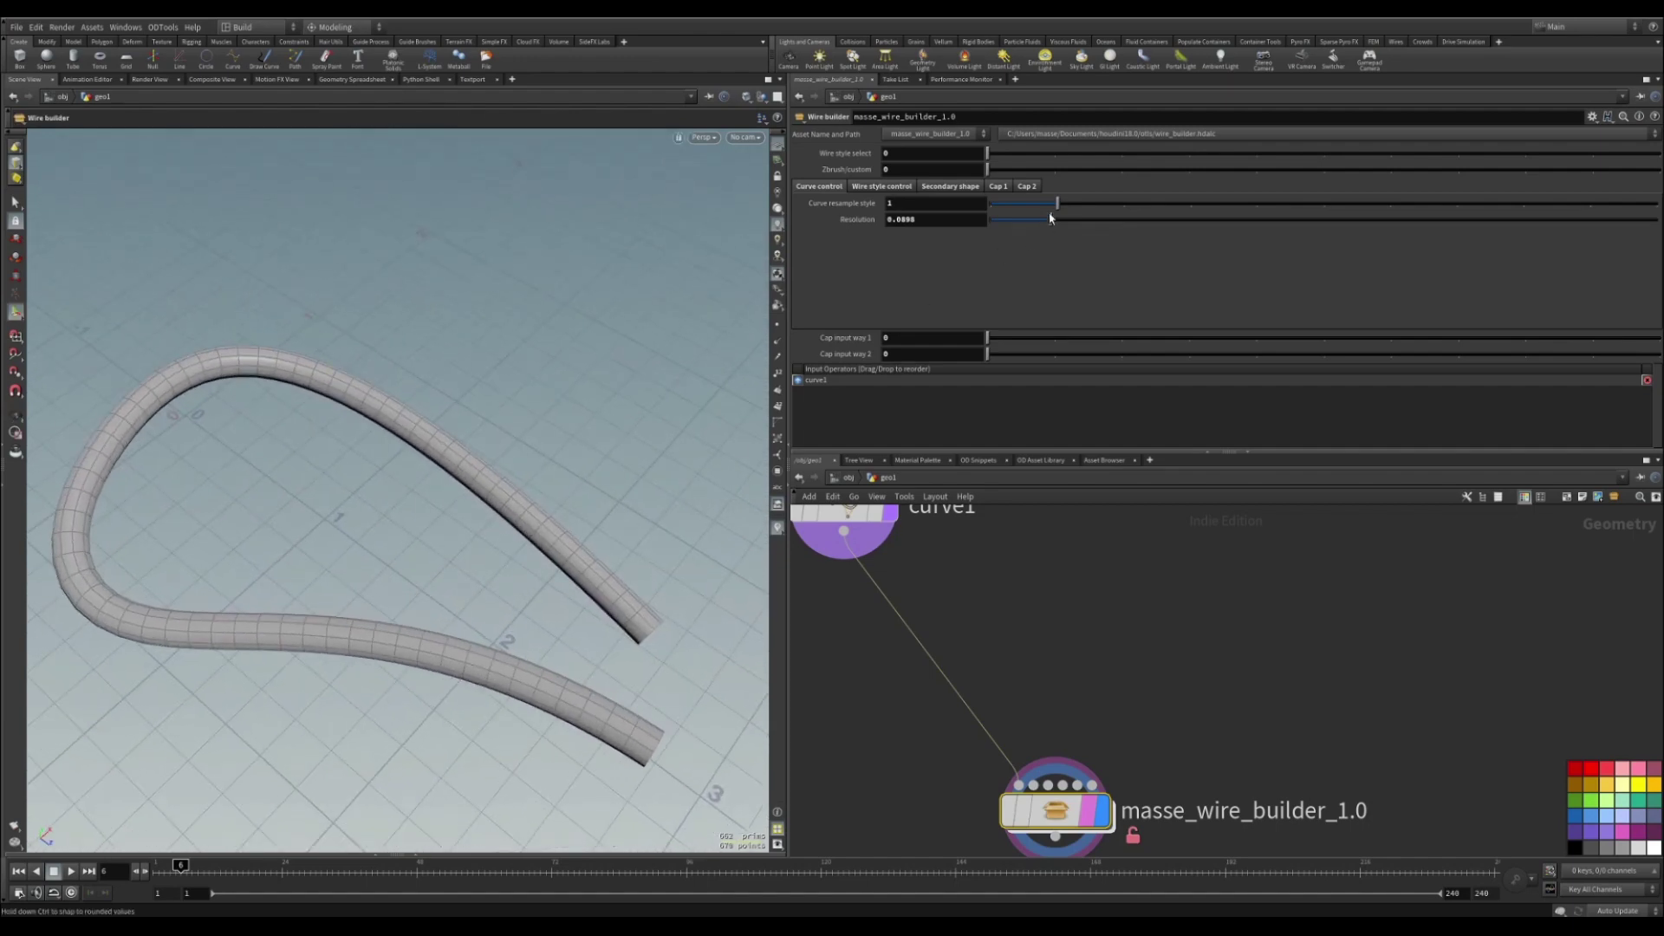
Return Curve resample style to 0 and set the curve Resolution to about 0.955.
{"action": "left_click_drag", "start_coordinate": [1056, 205], "coordinate": [992, 205]}
{"action": "left_click_drag", "start_coordinate": [494, 520], "coordinate": [502, 453]}
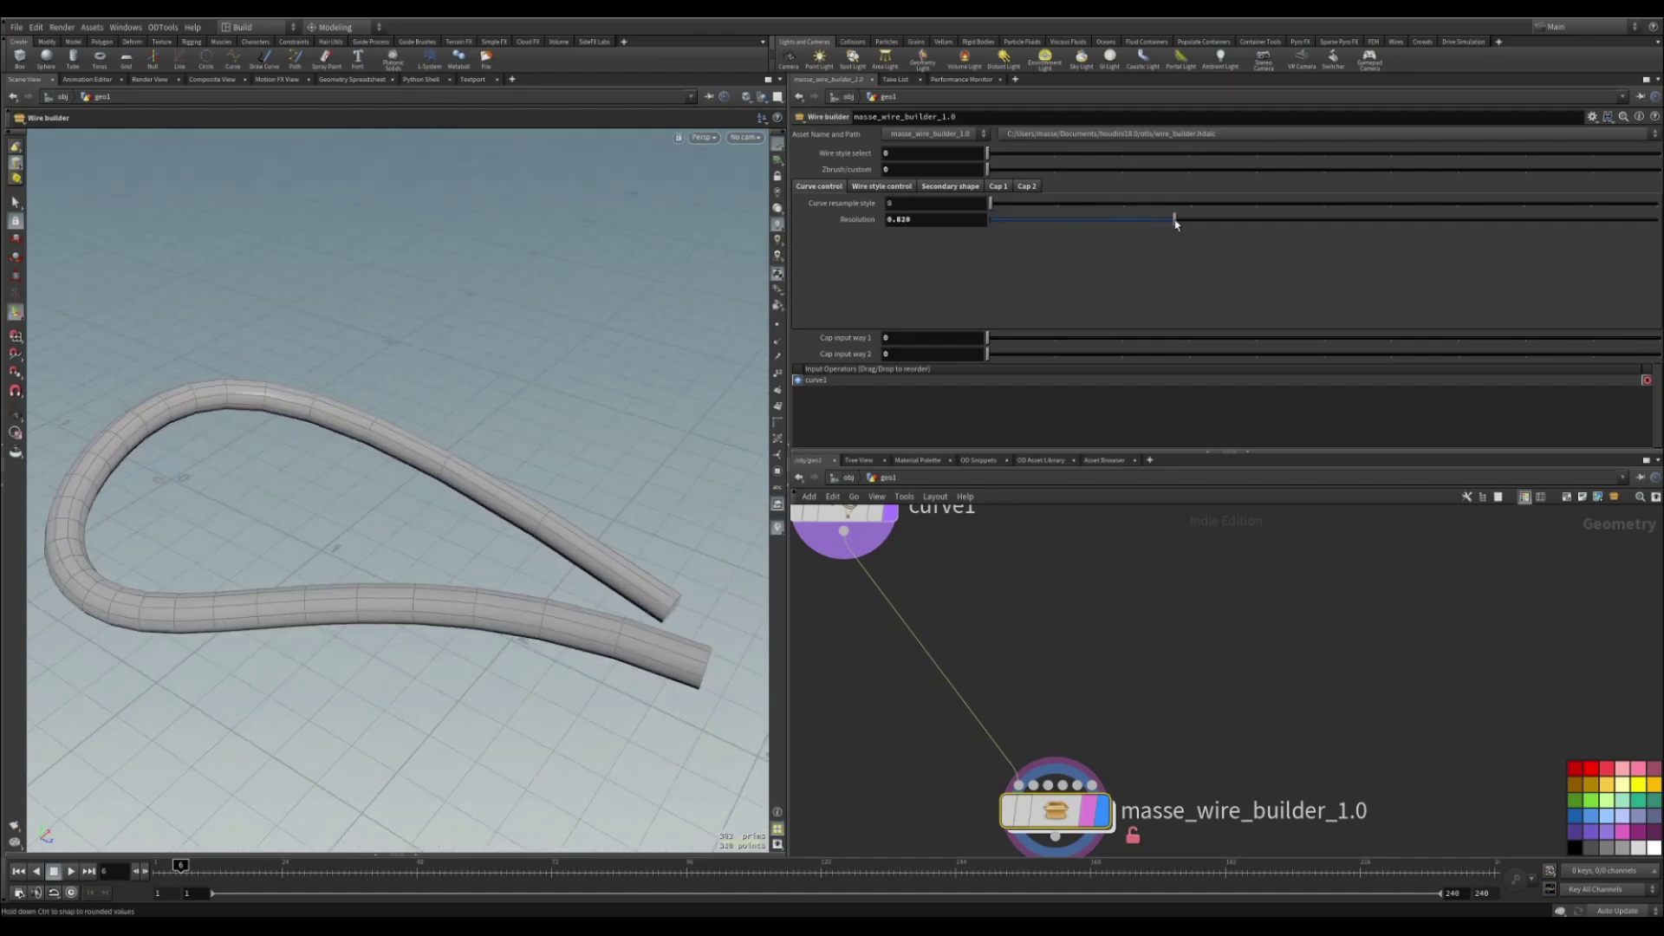
{"action": "left_click_drag", "start_coordinate": [203, 480], "coordinate": [164, 539], "text": "alt"}
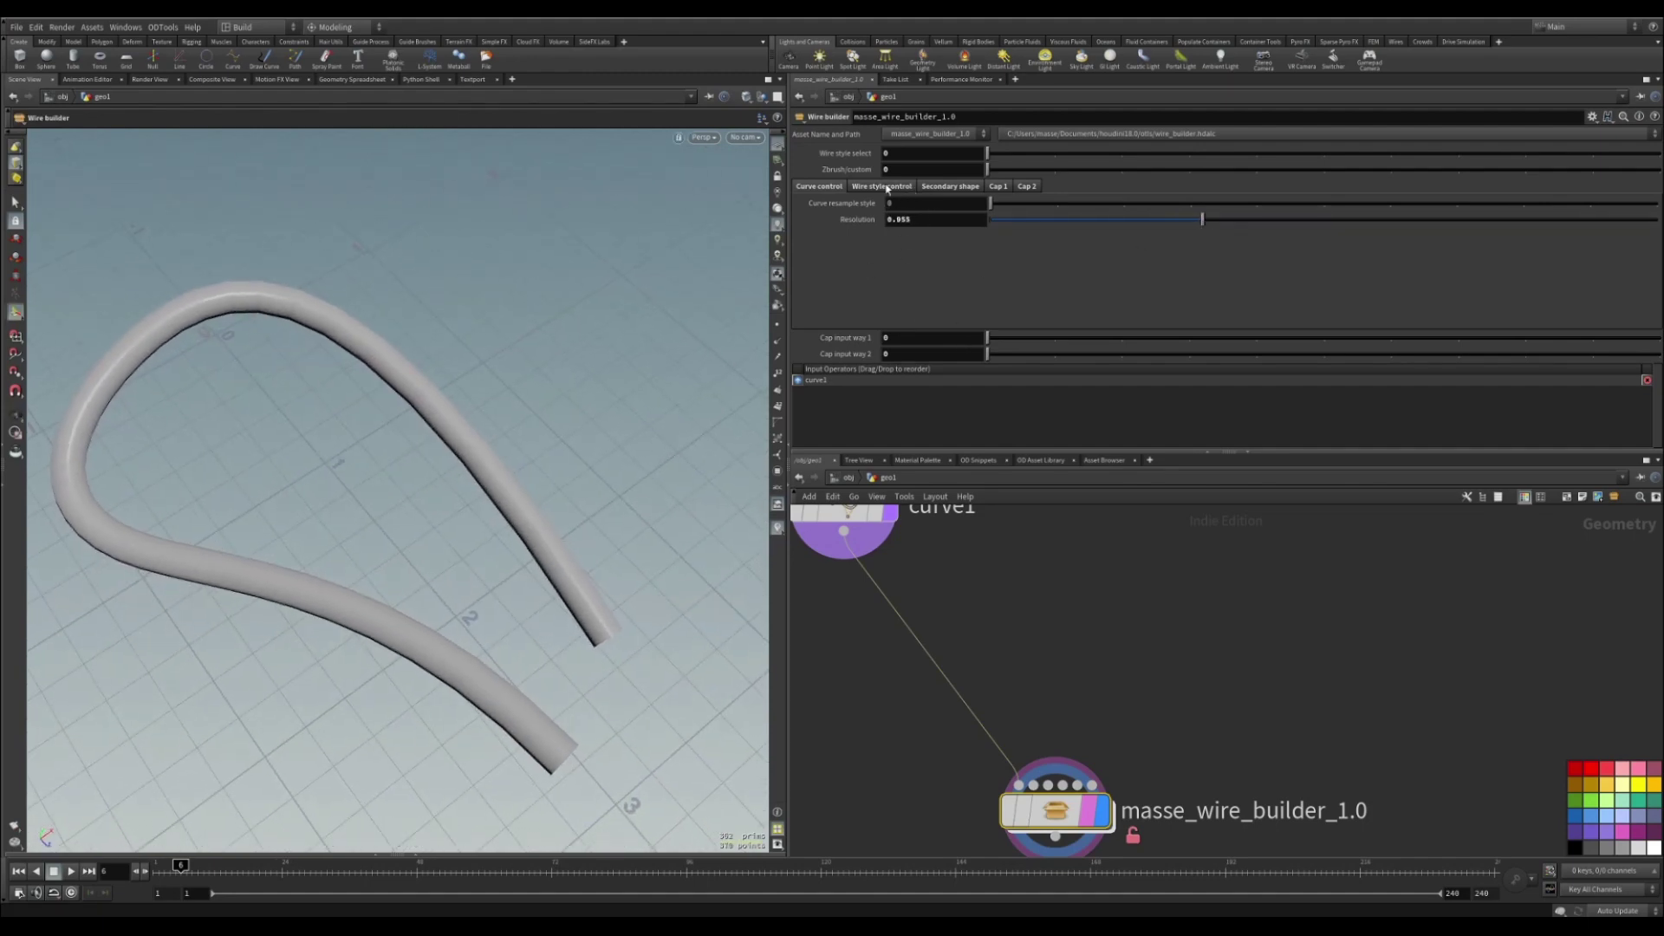
Set Wire style select to 1 to build the wire as a bundle of strands.
{"action": "left_click", "coordinate": [888, 187]}
{"action": "mouse_move", "coordinate": [570, 426]}
{"action": "left_mouse_down", "text": "alt"}
{"action": "mouse_move", "coordinate": [527, 376]}
{"action": "mouse_move", "coordinate": [556, 450]}
{"action": "left_mouse_up", "text": "alt"}
{"action": "key", "text": "shift+w"}
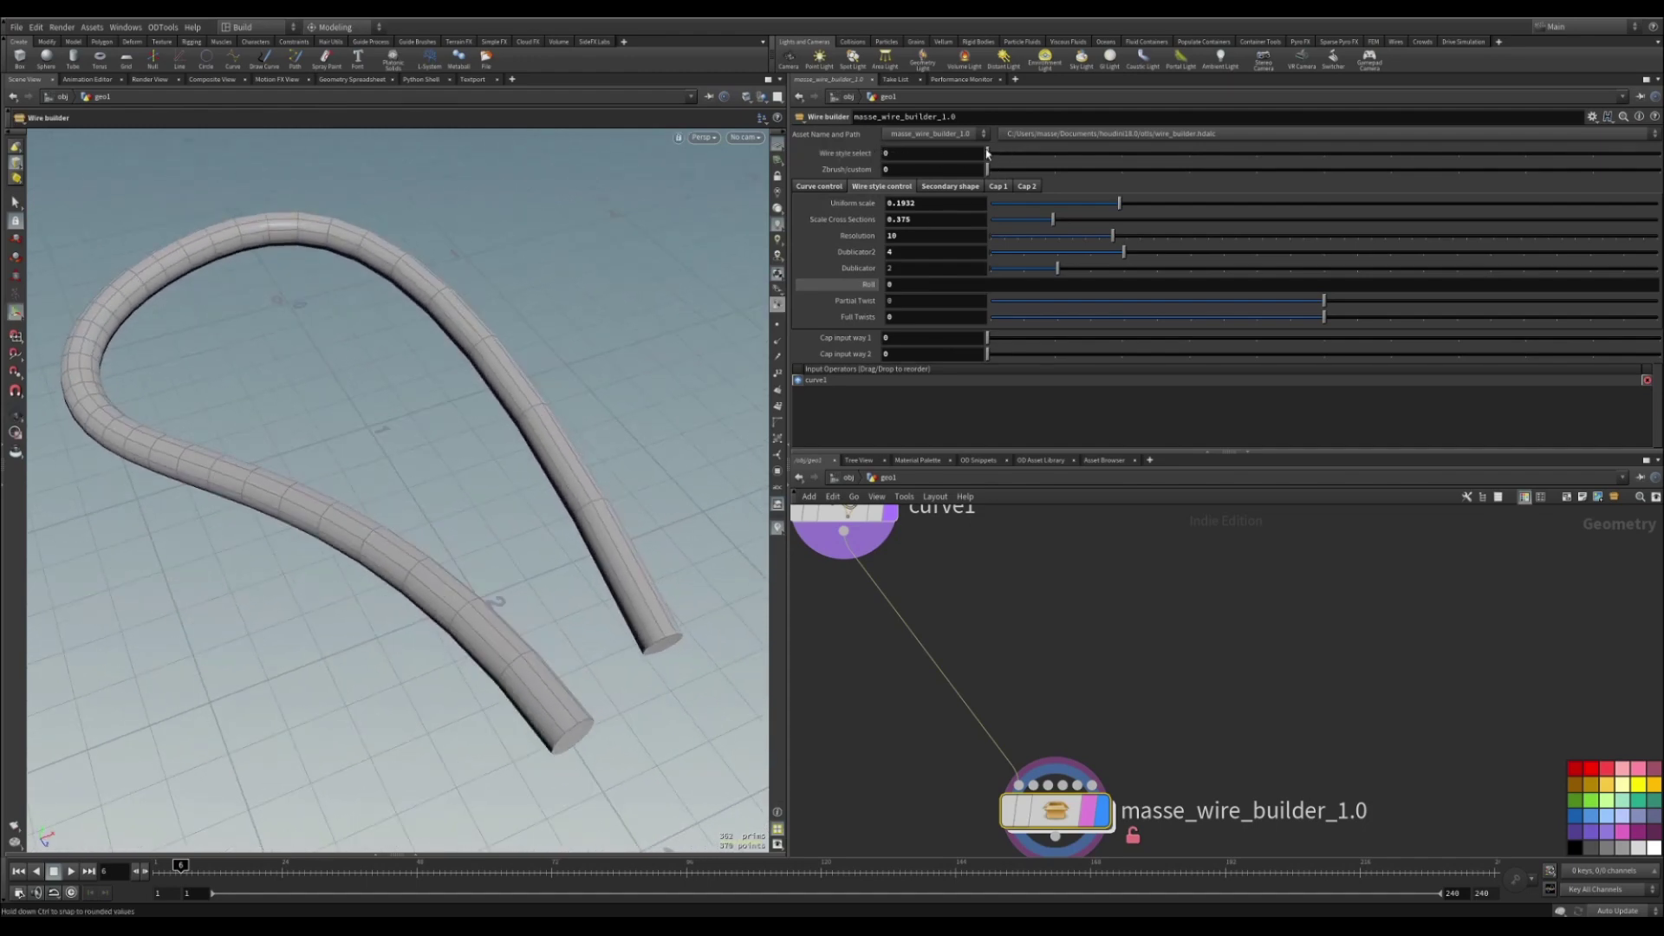
{"action": "left_click_drag", "start_coordinate": [987, 153], "coordinate": [1059, 154]}
{"action": "mouse_move", "coordinate": [497, 547]}
{"action": "left_mouse_down", "text": "alt"}
{"action": "mouse_move", "coordinate": [483, 524]}
{"action": "mouse_move", "coordinate": [501, 583]}
{"action": "mouse_move", "coordinate": [475, 553]}
{"action": "left_mouse_up", "text": "alt"}
Set the bundle's Uniform scale to about 0.03 and its Scale Cross Sections to about 0.65.
{"action": "left_click_drag", "start_coordinate": [1119, 203], "coordinate": [1049, 220]}
{"action": "mouse_move", "coordinate": [1073, 205]}
{"action": "left_mouse_down"}
{"action": "mouse_move", "coordinate": [1009, 209]}
{"action": "mouse_move", "coordinate": [1097, 221]}
{"action": "left_mouse_up"}
{"action": "left_click_drag", "start_coordinate": [722, 583], "coordinate": [698, 537], "text": "alt"}
{"action": "right_click_drag", "start_coordinate": [699, 537], "coordinate": [691, 727], "text": "alt"}
{"action": "middle_click_drag", "start_coordinate": [691, 727], "coordinate": [564, 626], "text": "alt"}
{"action": "left_click_drag", "start_coordinate": [563, 626], "coordinate": [531, 590], "text": "alt"}
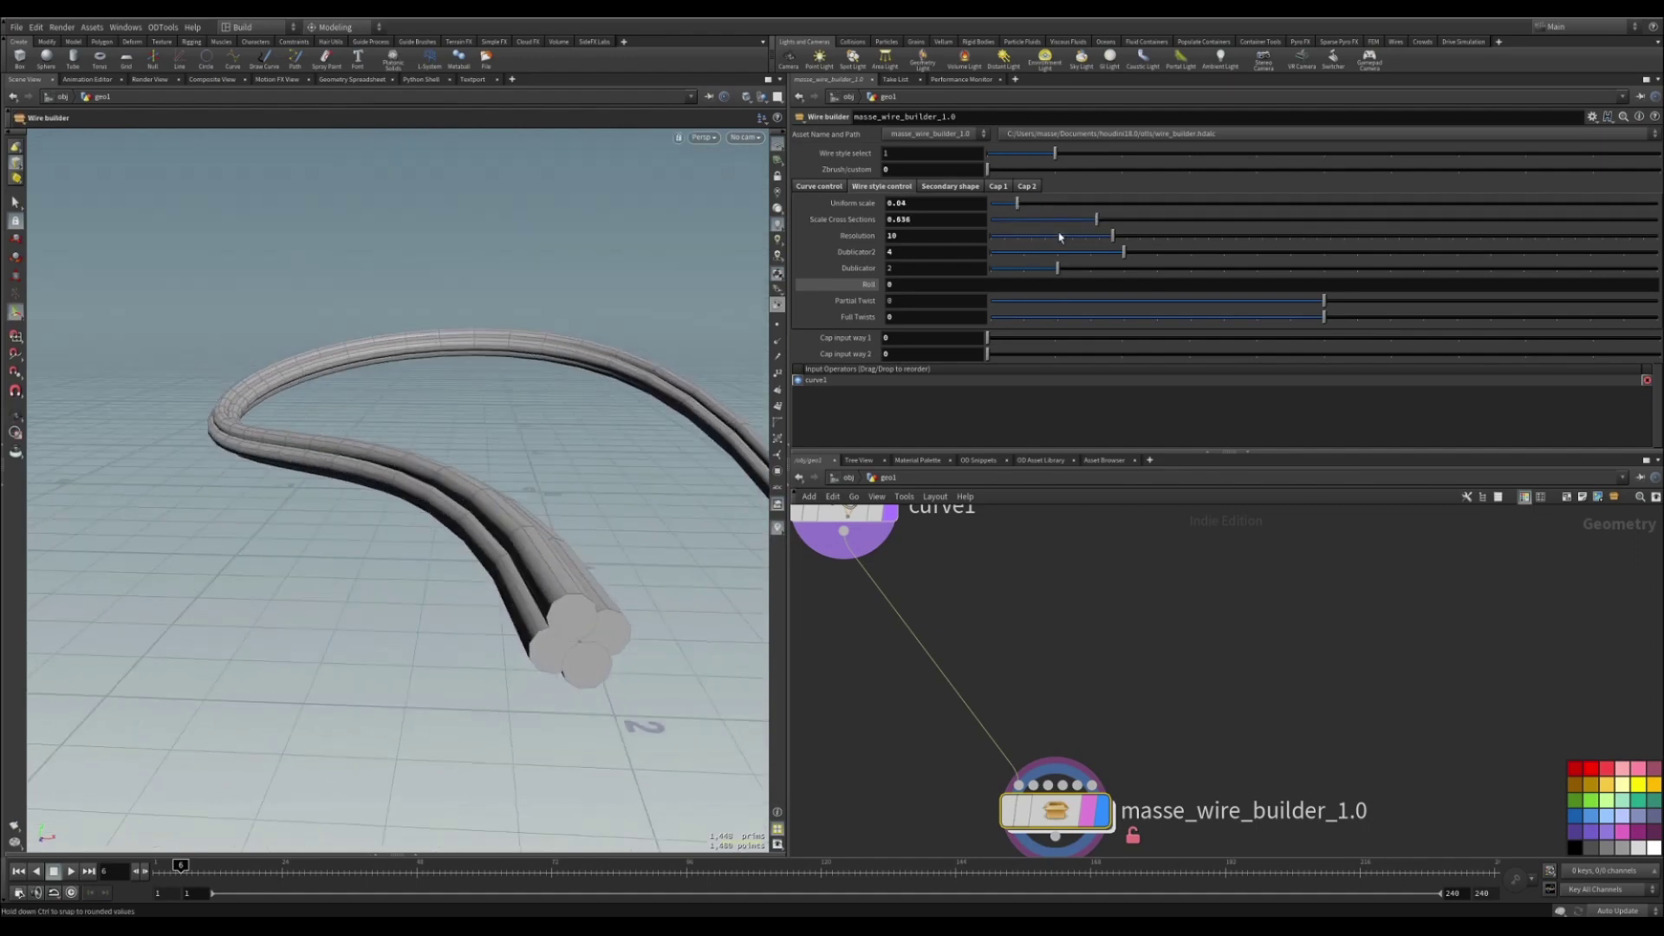
{"action": "left_click_drag", "start_coordinate": [1096, 220], "coordinate": [1011, 207]}
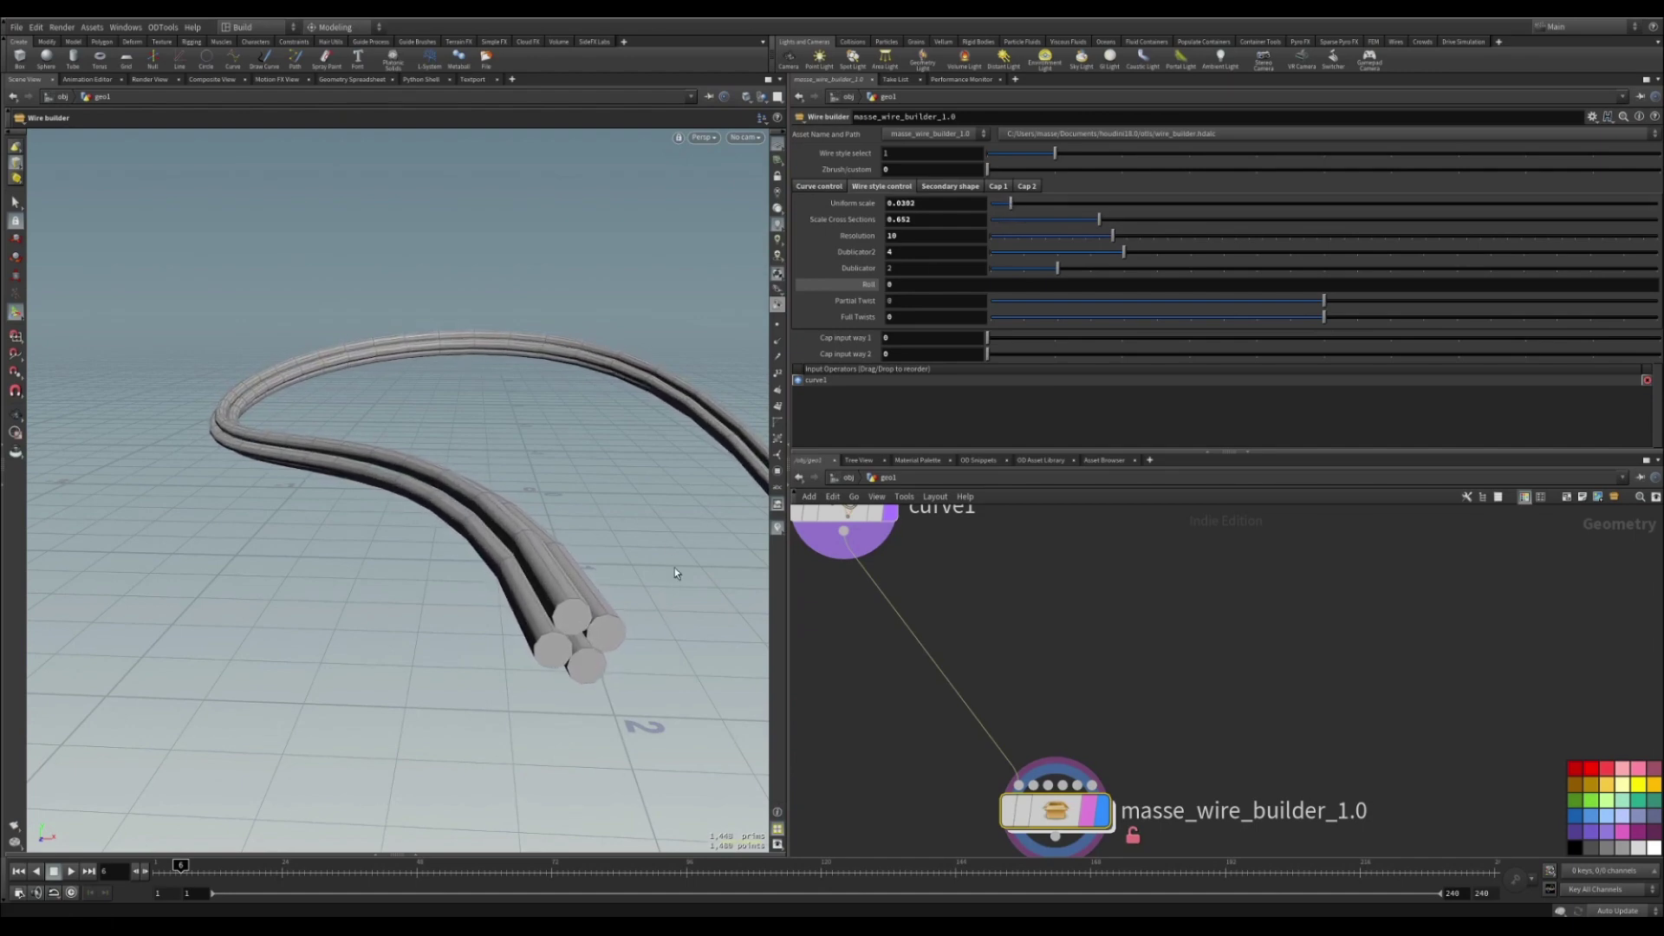
{"action": "left_click_drag", "start_coordinate": [579, 617], "coordinate": [554, 563], "text": "alt"}
{"action": "key", "text": "Return"}
Thicken the strands by setting Scale Cross Sections to about 1.06.
{"action": "left_click_drag", "start_coordinate": [1099, 219], "coordinate": [1168, 227]}
{"action": "left_click_drag", "start_coordinate": [611, 503], "coordinate": [616, 582], "text": "alt"}
{"action": "right_click_drag", "start_coordinate": [616, 583], "coordinate": [557, 593], "text": "alt"}
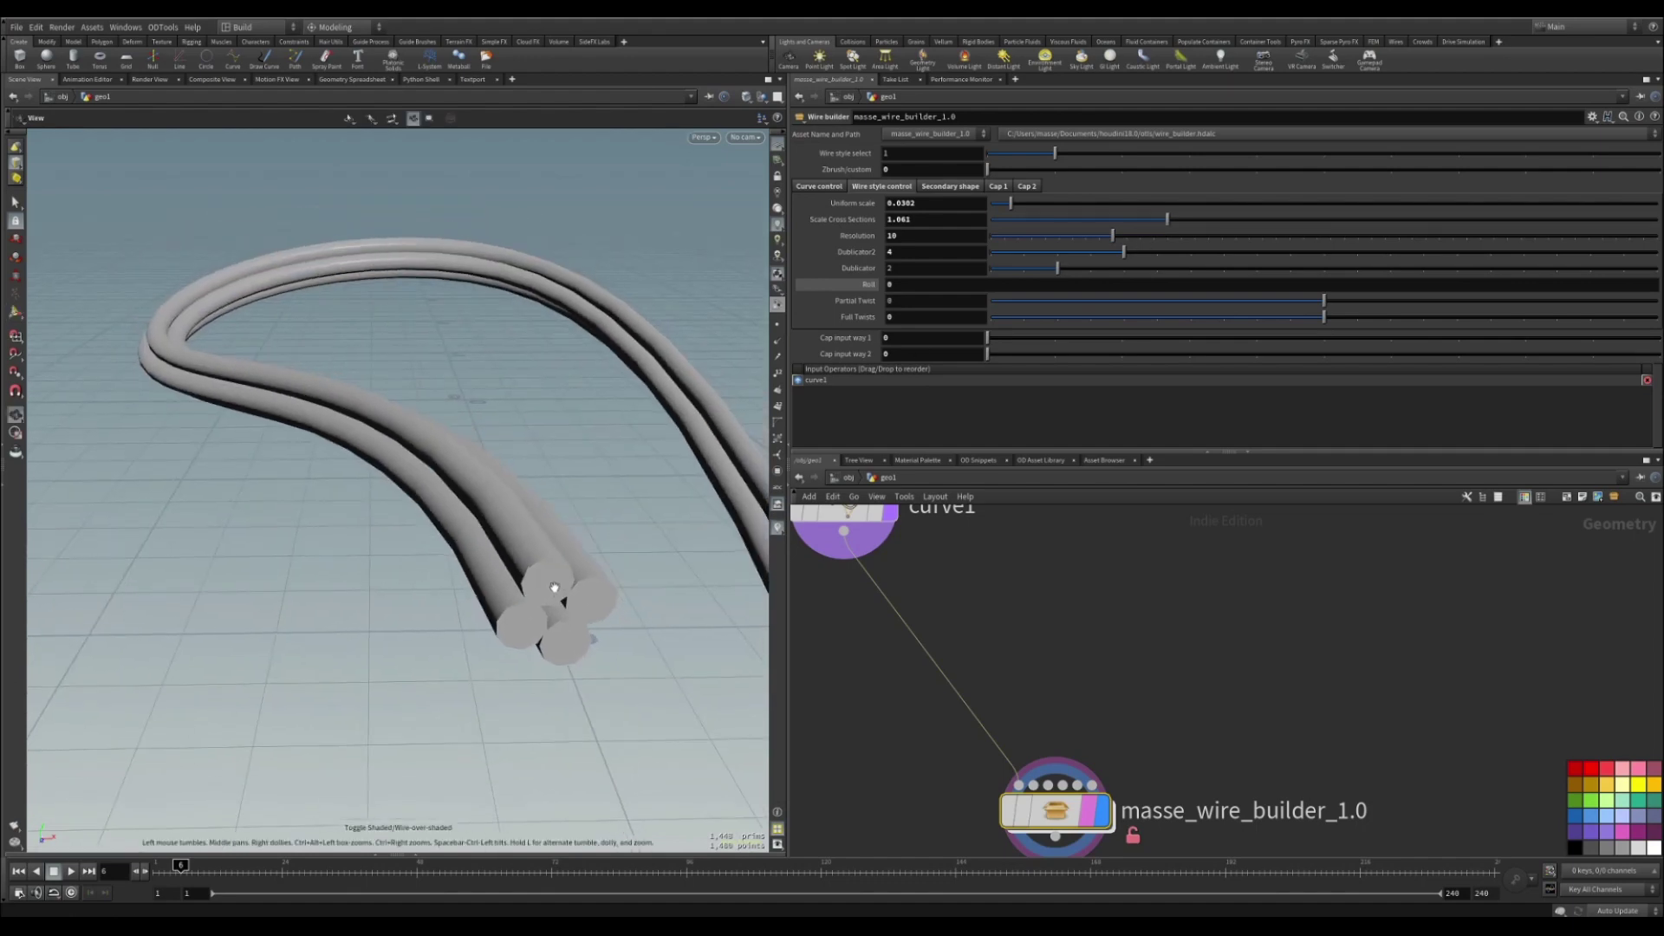
{"action": "left_click_drag", "start_coordinate": [558, 593], "coordinate": [595, 537], "text": "alt"}
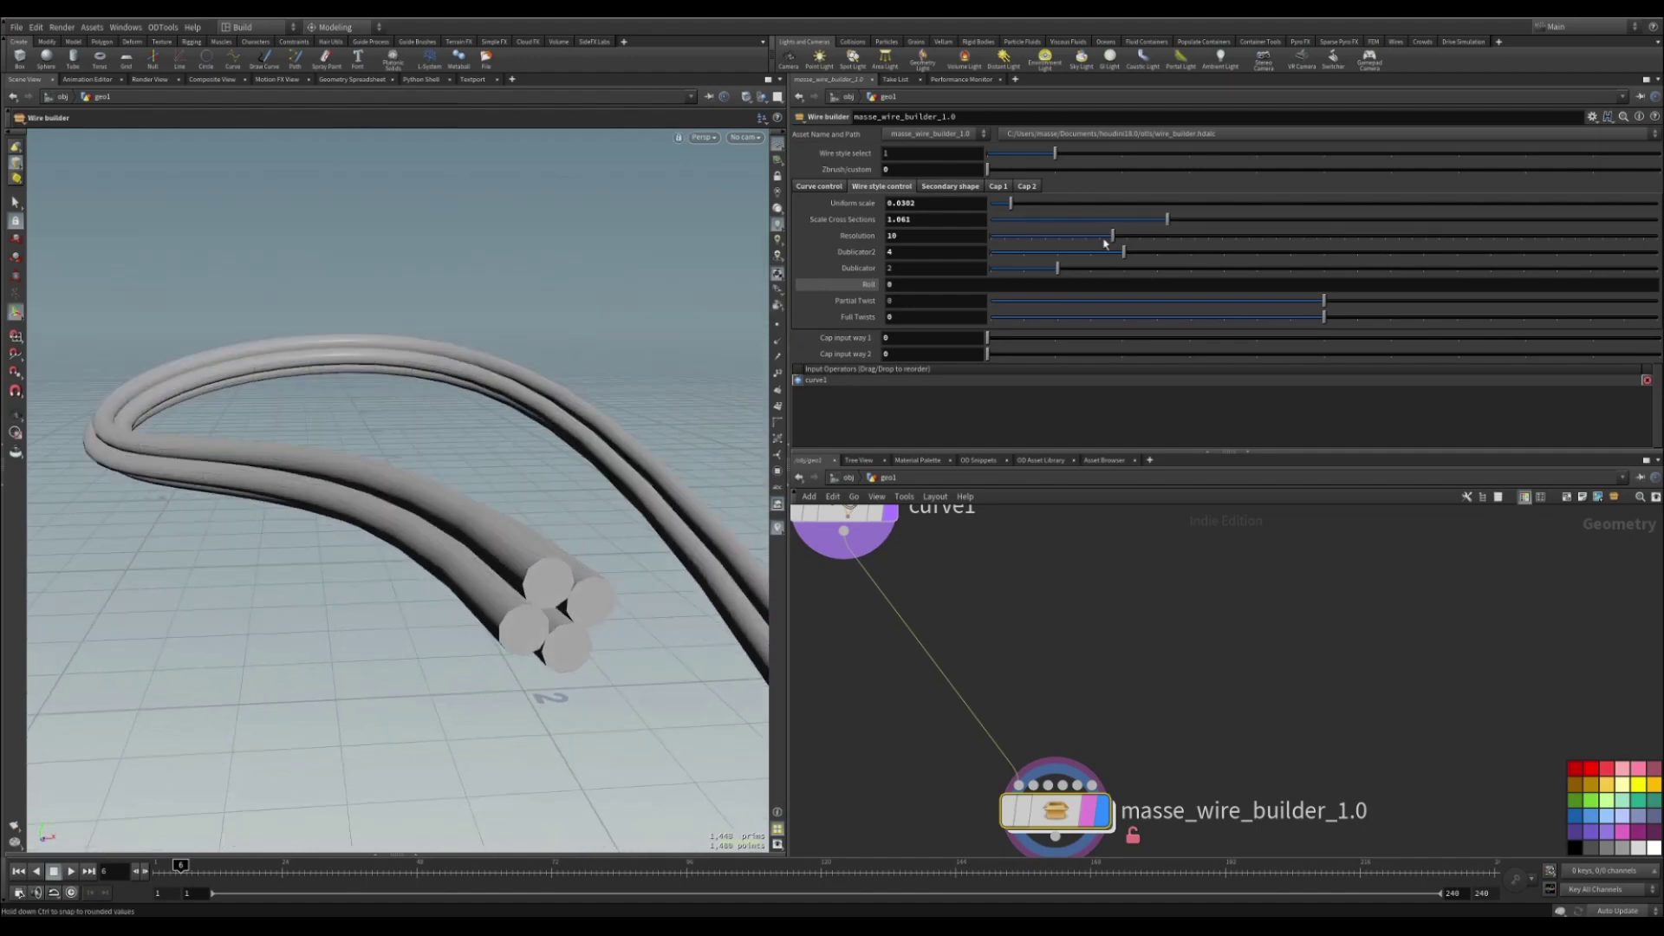
Set the wire style Resolution to 9 and Dublicator2 to 3, and inspect the resulting strands.
{"action": "left_click_drag", "start_coordinate": [1113, 236], "coordinate": [1105, 250]}
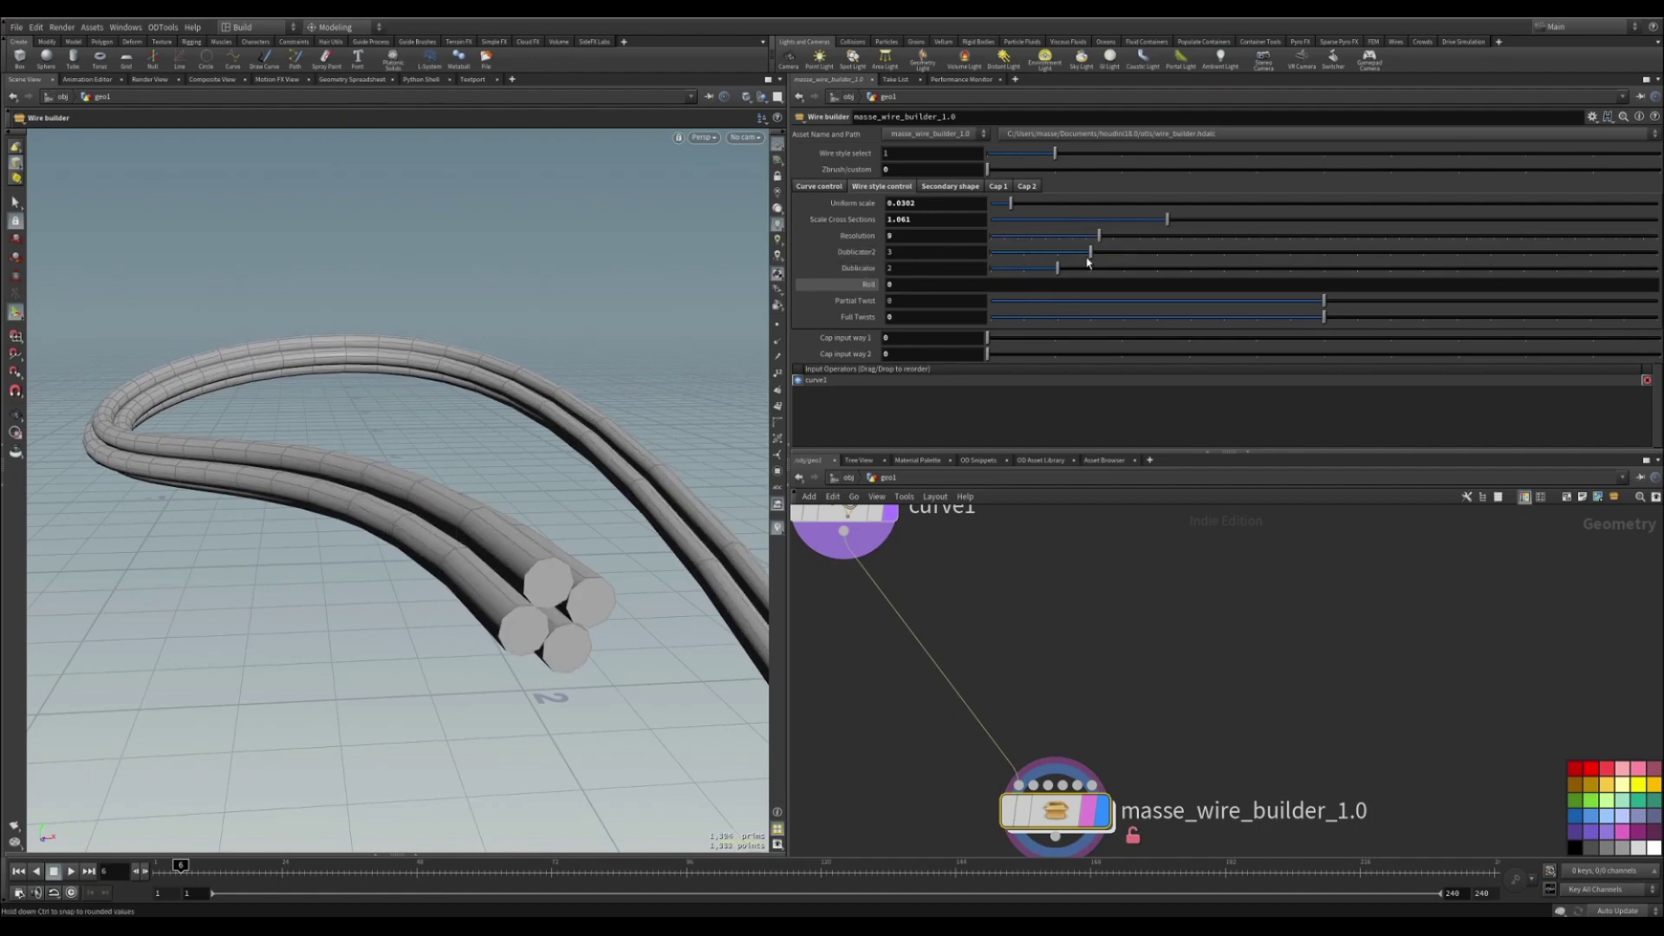
{"action": "left_click_drag", "start_coordinate": [563, 351], "coordinate": [661, 435], "text": "alt"}
{"action": "middle_click_drag", "start_coordinate": [530, 602], "coordinate": [502, 583], "text": "alt"}
{"action": "key", "text": "shift+w"}
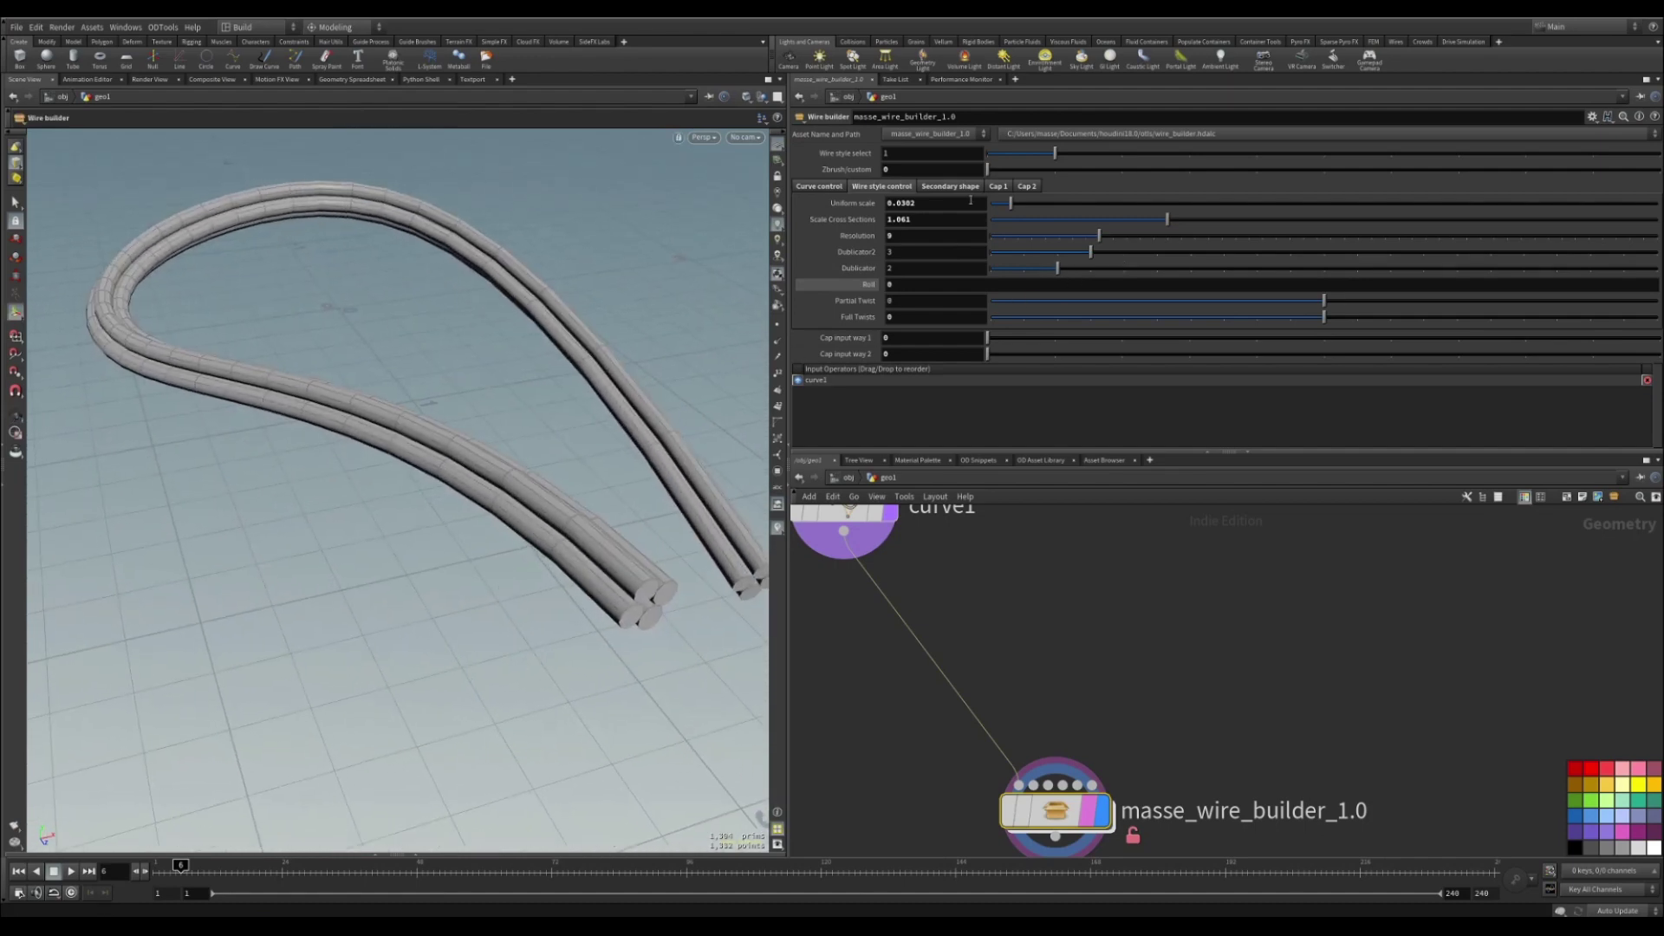
{"action": "mouse_move", "coordinate": [555, 589]}
{"action": "left_mouse_down", "text": "alt"}
{"action": "mouse_move", "coordinate": [483, 602]}
{"action": "mouse_move", "coordinate": [549, 564]}
{"action": "mouse_move", "coordinate": [526, 592]}
{"action": "mouse_move", "coordinate": [536, 611]}
{"action": "mouse_move", "coordinate": [539, 561]}
{"action": "mouse_move", "coordinate": [553, 573]}
{"action": "left_mouse_up", "text": "alt"}
{"action": "key", "text": "shift+w"}
{"action": "key", "text": "shift+w"}
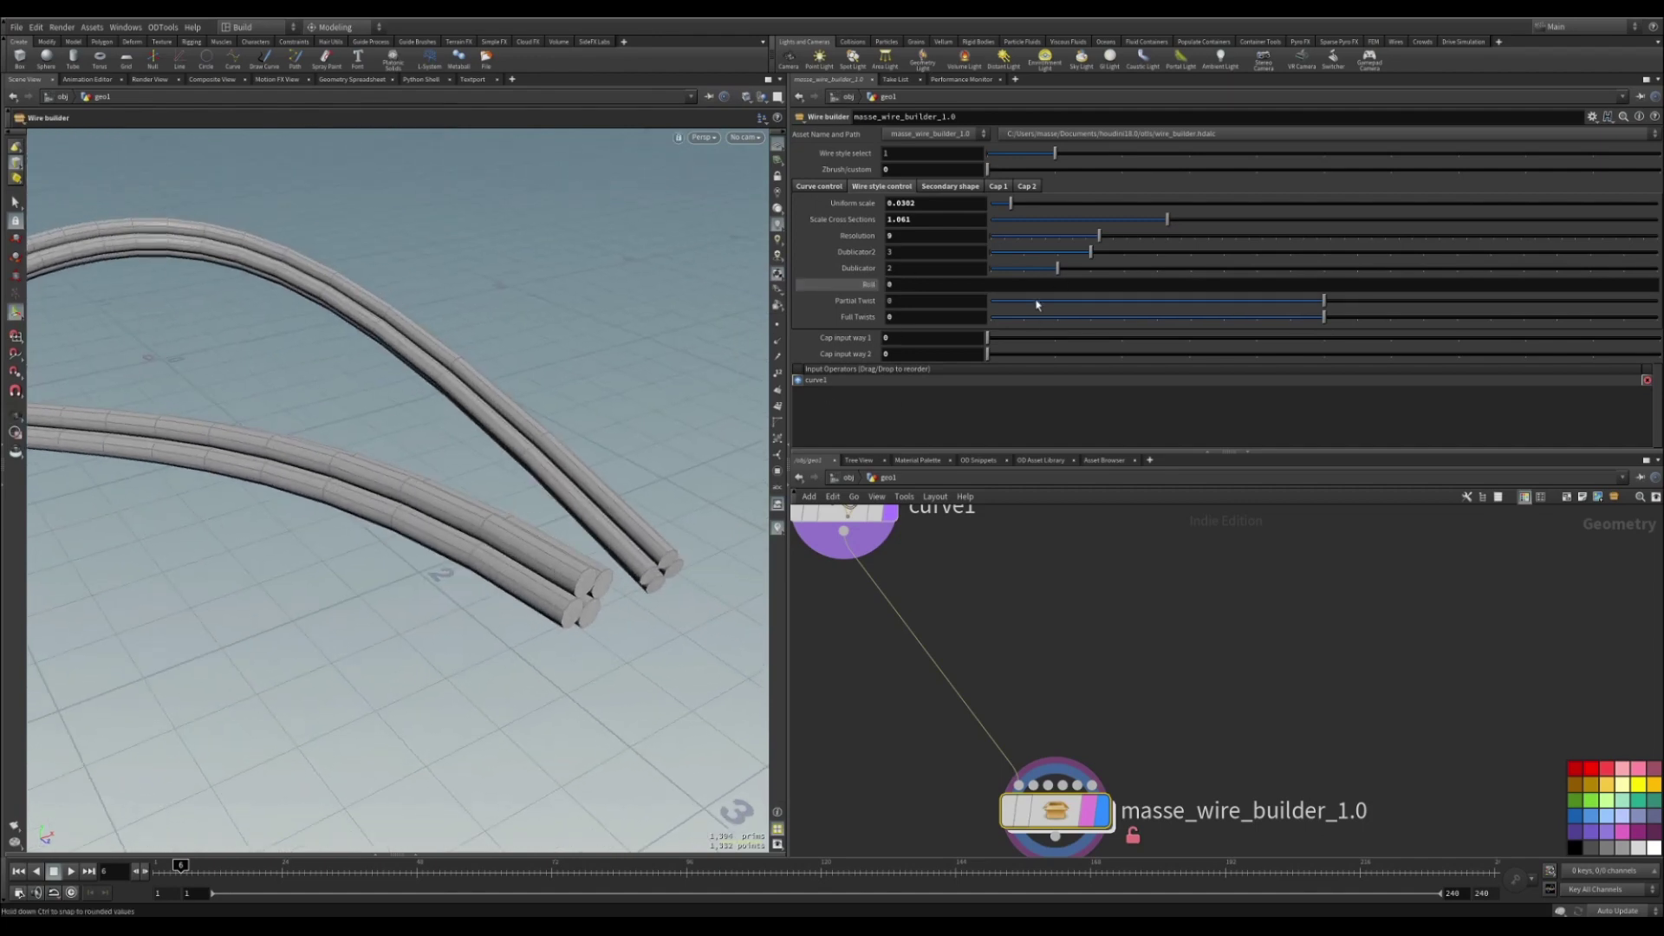
Twist the strand bundle by setting Full Twists to 4, and inspect it along the curve.
{"action": "left_click", "coordinate": [965, 286]}
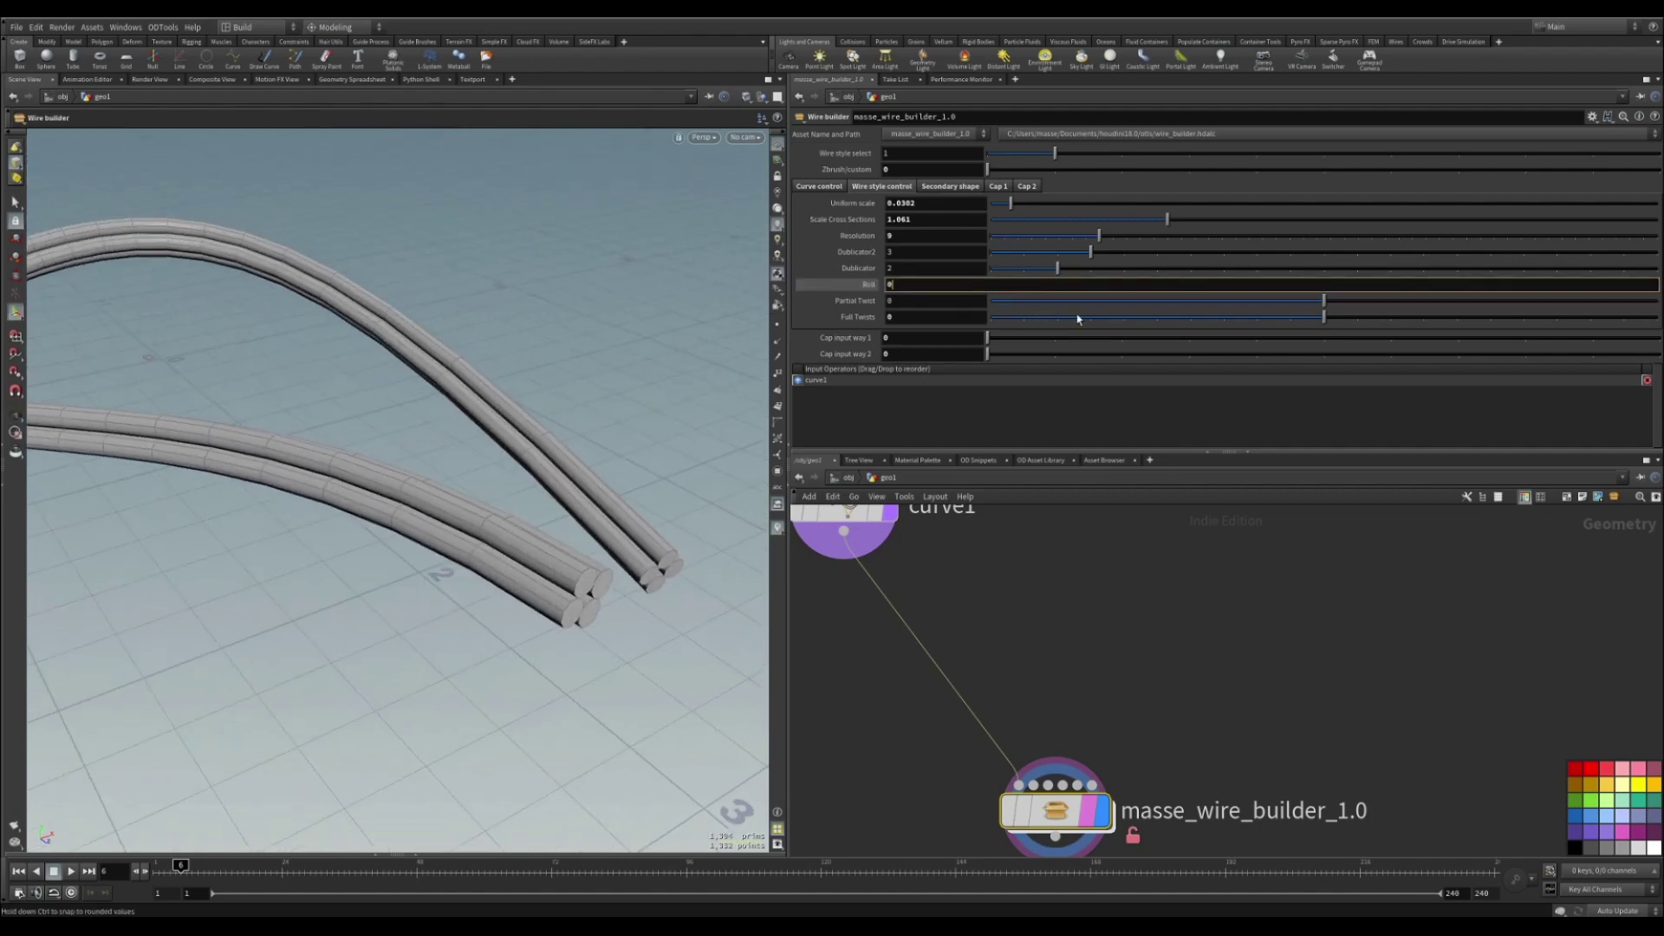
{"action": "left_click_drag", "start_coordinate": [1326, 319], "coordinate": [1443, 316]}
{"action": "mouse_move", "coordinate": [325, 452]}
{"action": "left_mouse_down", "text": "alt"}
{"action": "mouse_move", "coordinate": [230, 434]}
{"action": "mouse_move", "coordinate": [362, 462]}
{"action": "mouse_move", "coordinate": [364, 497]}
{"action": "mouse_move", "coordinate": [438, 448]}
{"action": "left_mouse_up", "text": "alt"}
{"action": "key", "text": "shift+w"}
{"action": "mouse_move", "coordinate": [439, 448]}
{"action": "middle_mouse_down", "text": "alt"}
{"action": "mouse_move", "coordinate": [528, 461]}
{"action": "mouse_move", "coordinate": [526, 488]}
{"action": "middle_mouse_up", "text": "alt"}
{"action": "key", "text": "shift+w"}
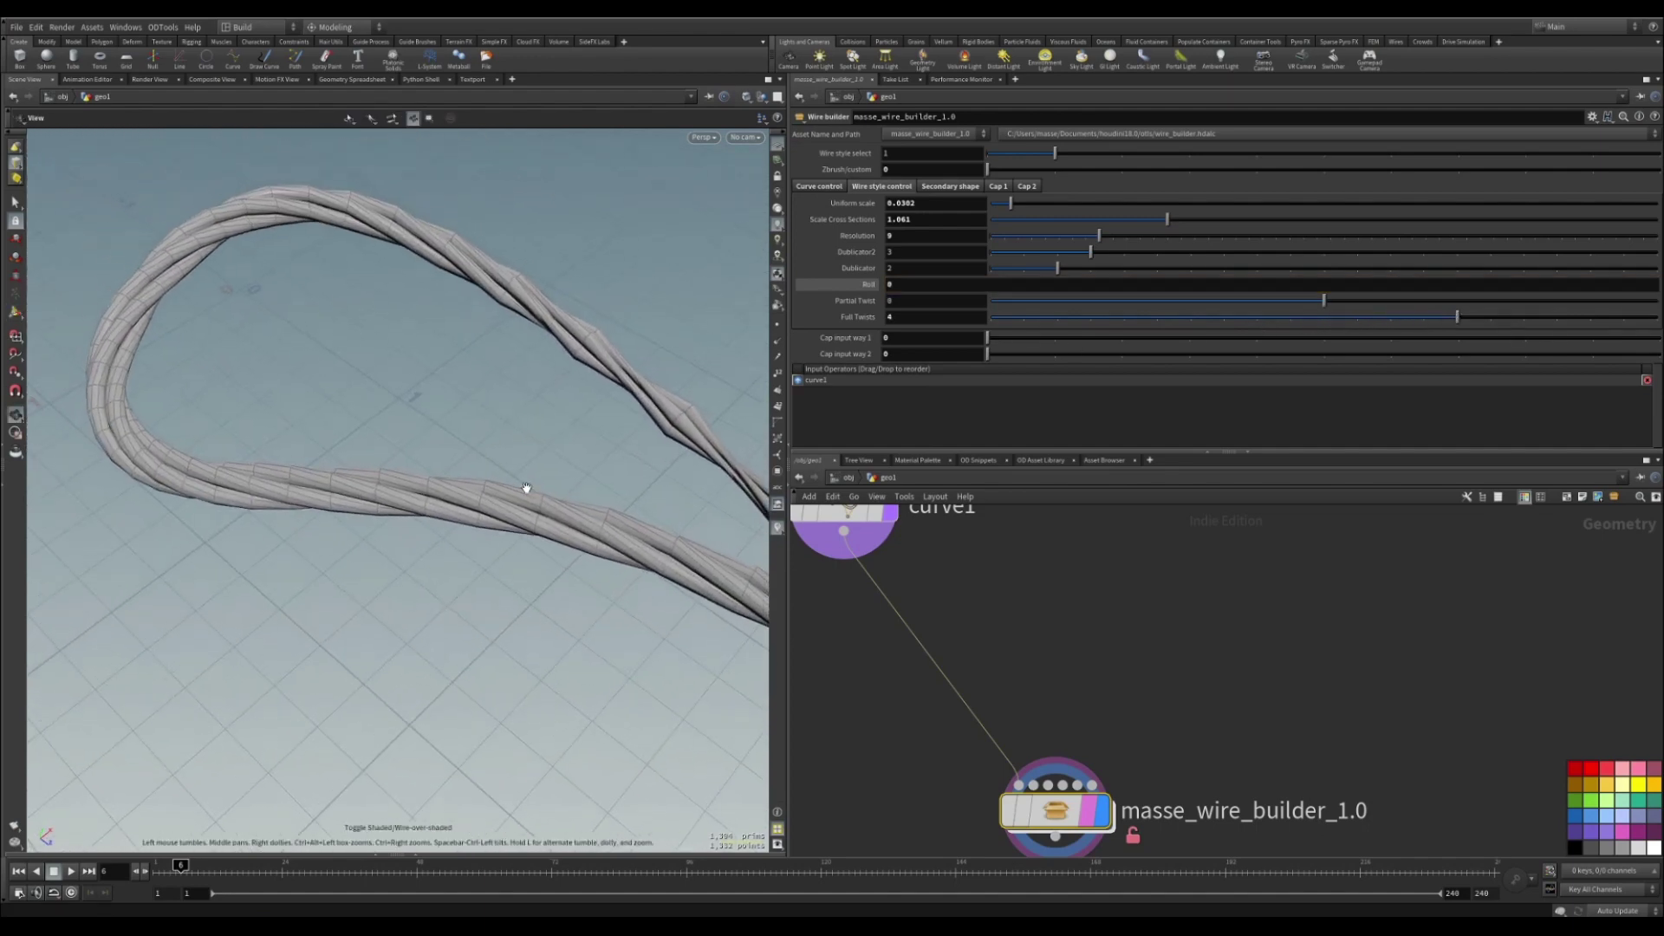
{"action": "key", "text": "shift+w"}
{"action": "middle_click_drag", "start_coordinate": [619, 418], "coordinate": [566, 416], "text": "alt"}
{"action": "key", "text": "shift+w"}
{"action": "left_click_drag", "start_coordinate": [678, 446], "coordinate": [542, 425], "text": "alt"}
Switch the twisted wire's Curve resample style to 1.
{"action": "left_click", "coordinate": [819, 186]}
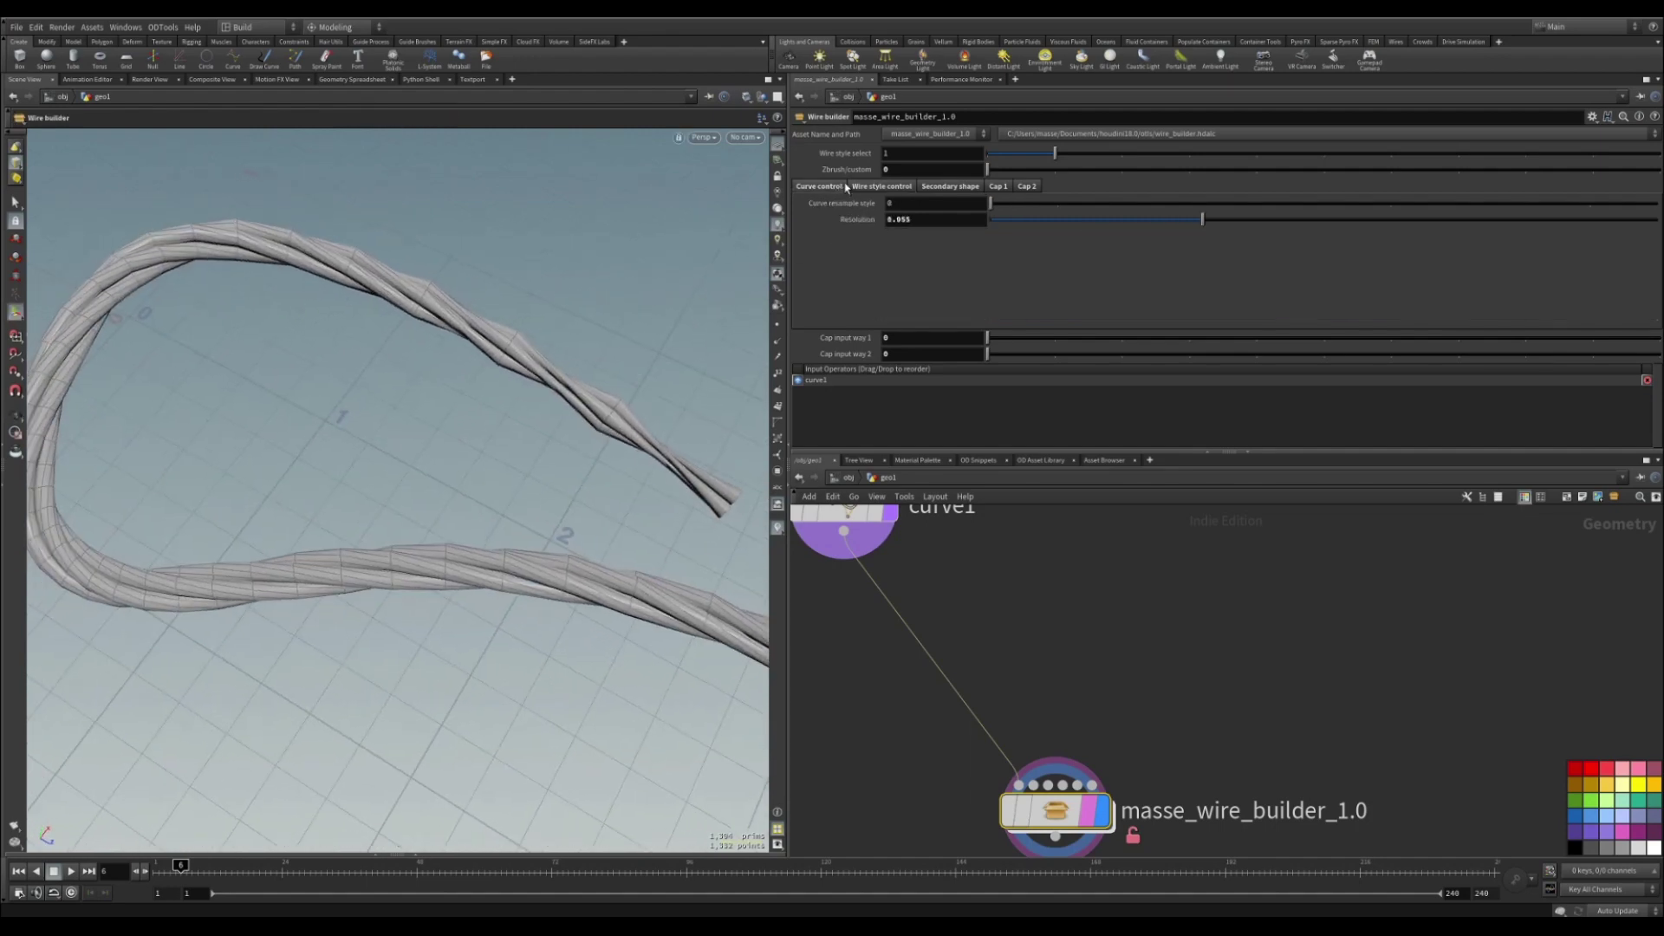
{"action": "left_click_drag", "start_coordinate": [1031, 206], "coordinate": [1057, 209]}
{"action": "left_click_drag", "start_coordinate": [572, 459], "coordinate": [532, 419], "text": "alt"}
{"action": "key", "text": "shift+w"}
Set Wire style select to 2 for a grid of strands and reduce Uniform scale to about 0.034.
{"action": "left_click", "coordinate": [890, 187]}
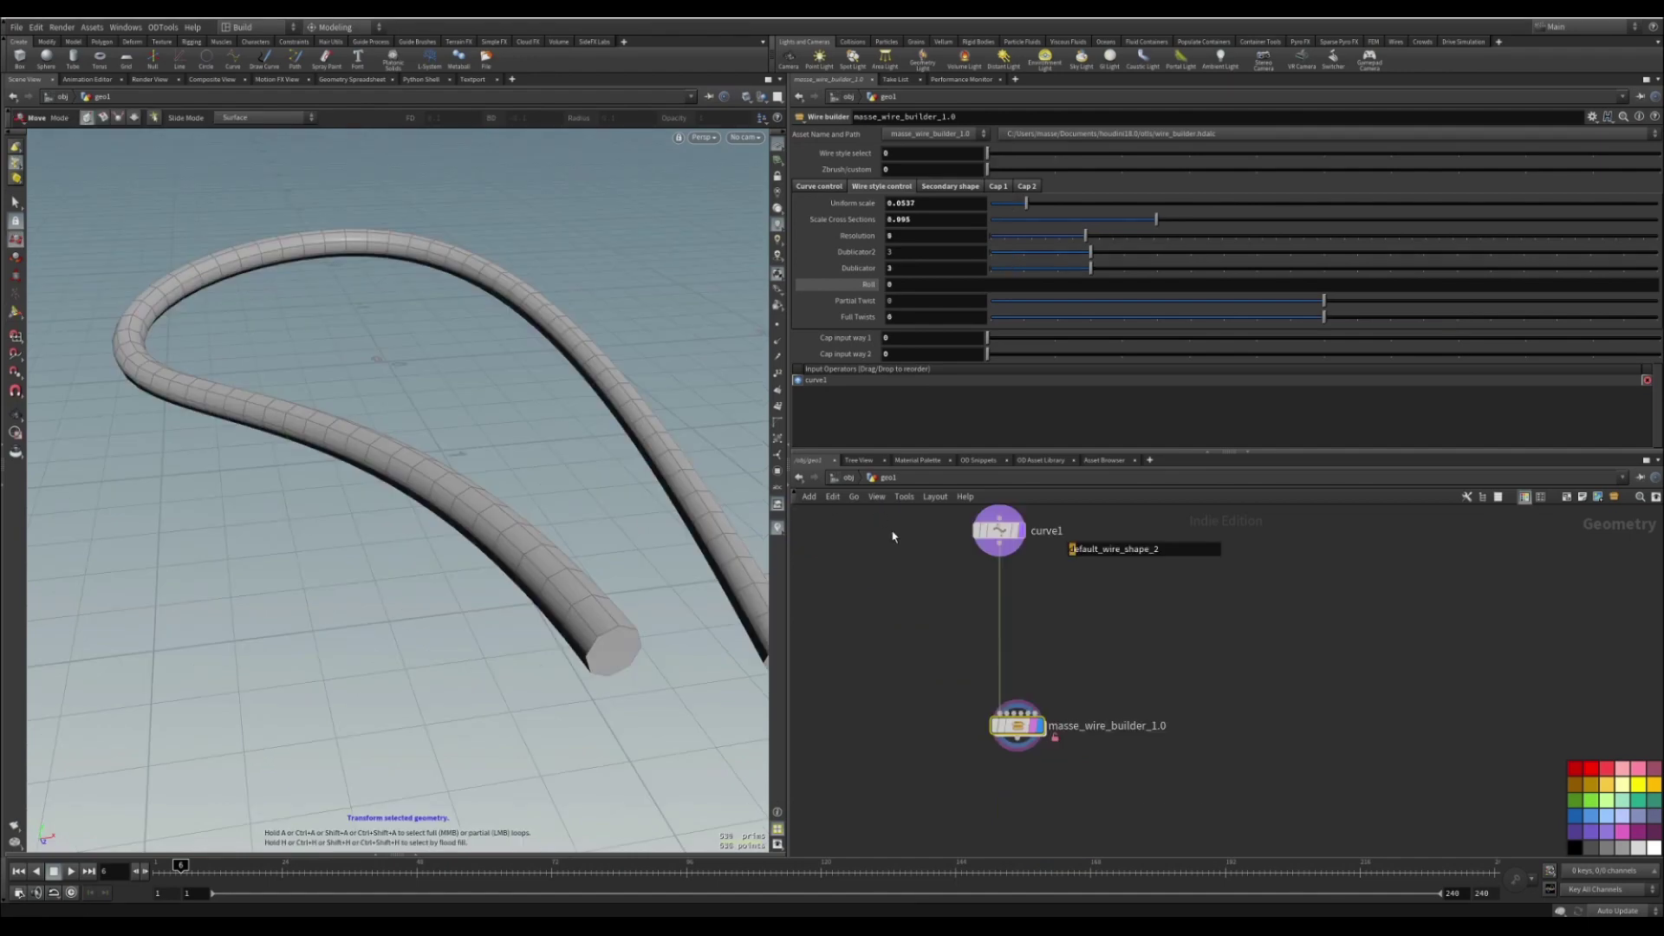
{"action": "middle_click_drag", "start_coordinate": [893, 537], "coordinate": [897, 568]}
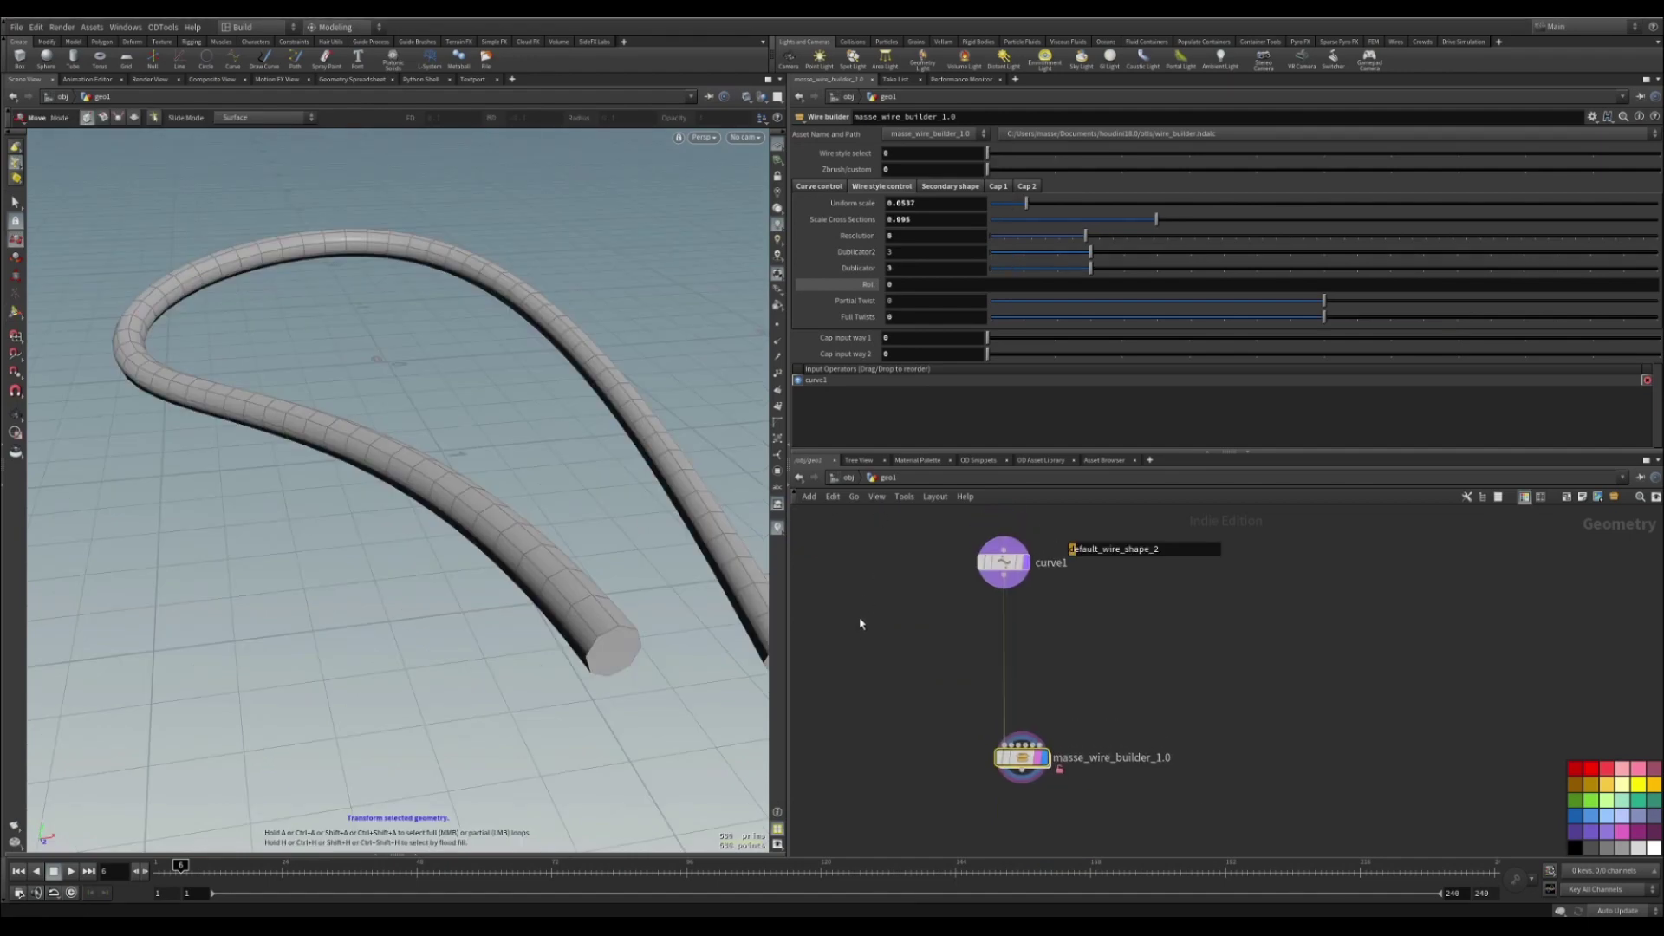
{"action": "left_click_drag", "start_coordinate": [997, 156], "coordinate": [1123, 154]}
{"action": "left_click_drag", "start_coordinate": [1027, 203], "coordinate": [1014, 206]}
{"action": "left_click_drag", "start_coordinate": [546, 486], "coordinate": [524, 460], "text": "alt"}
{"action": "key", "text": "shift+w"}
{"action": "right_click_drag", "start_coordinate": [524, 460], "coordinate": [605, 557], "text": "alt"}
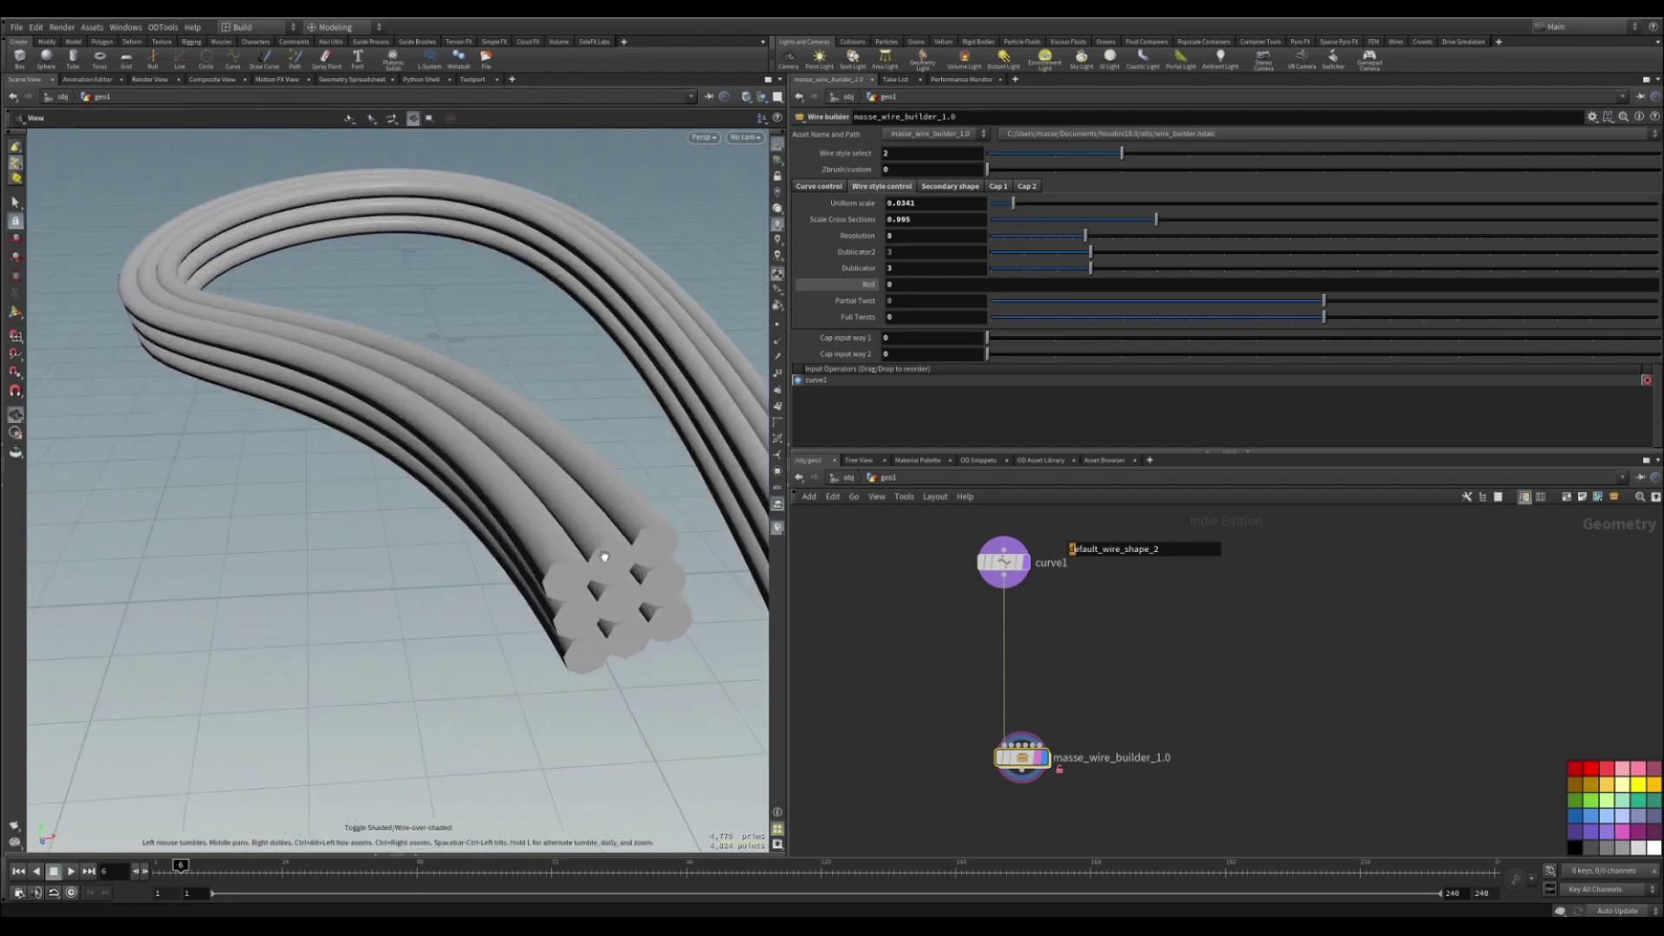
{"action": "key", "text": "shift+w"}
{"action": "left_click_drag", "start_coordinate": [604, 557], "coordinate": [542, 530], "text": "alt"}
{"action": "key", "text": "shift+w"}
{"action": "key", "text": "shift+w"}
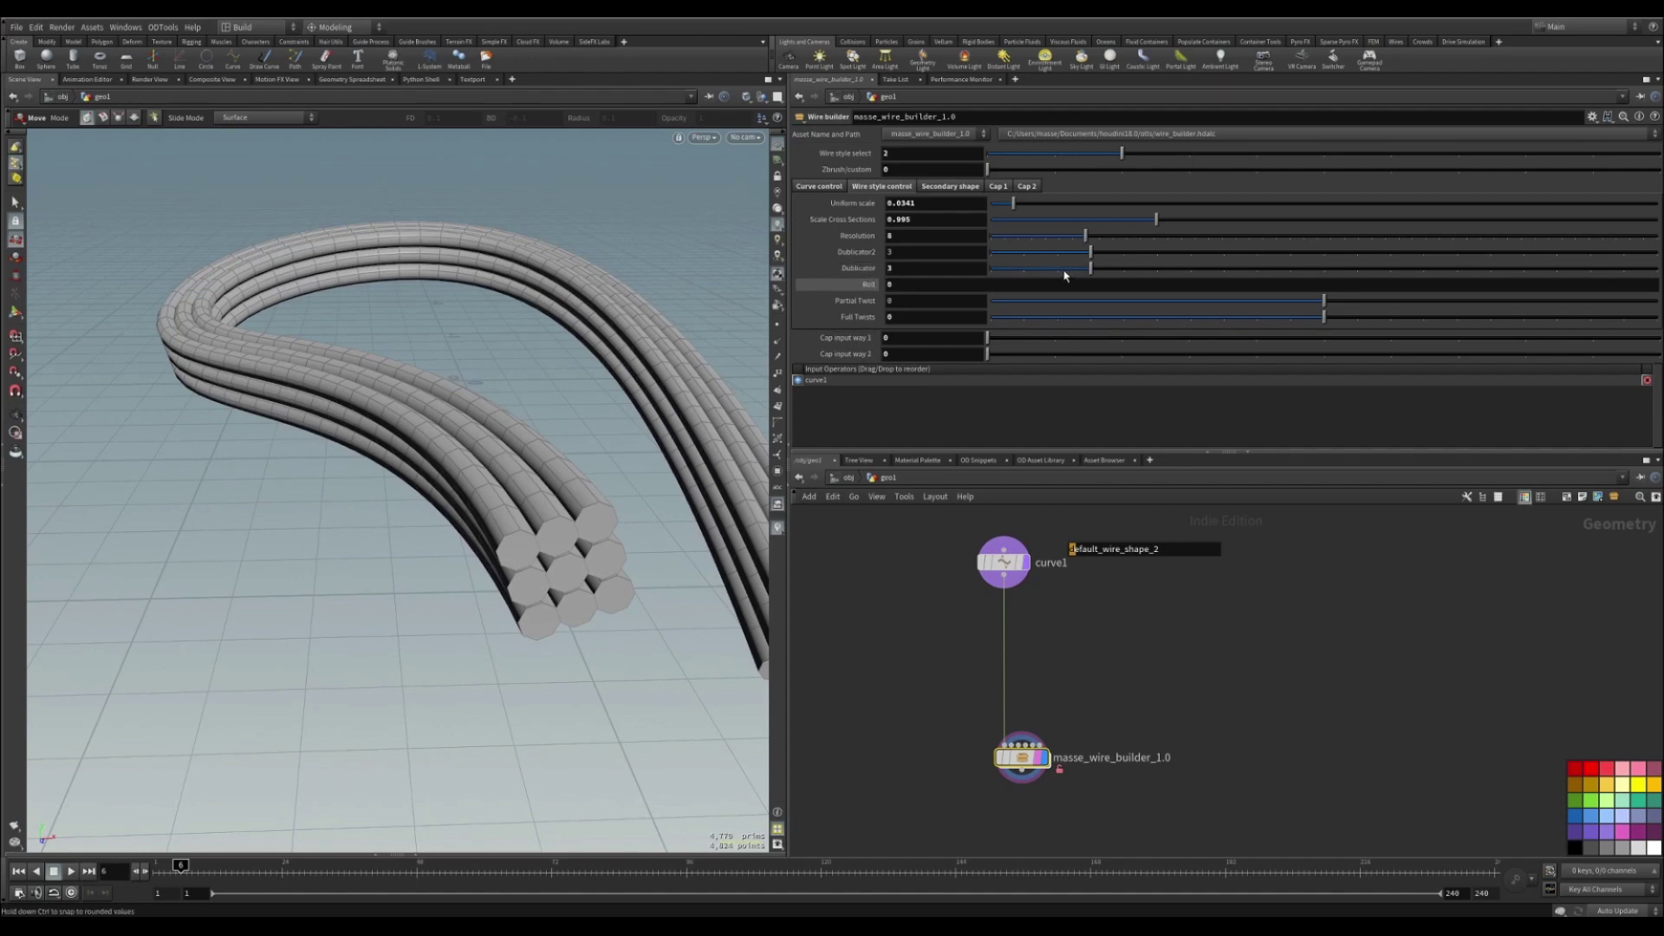
Reduce the grid to a single row with Dublicator2 at 1 and Dublicator at 3, and set Full Twists to 2.
{"action": "mouse_move", "coordinate": [1090, 252]}
{"action": "left_mouse_down"}
{"action": "mouse_move", "coordinate": [1031, 258]}
{"action": "mouse_move", "coordinate": [1106, 279]}
{"action": "left_mouse_up"}
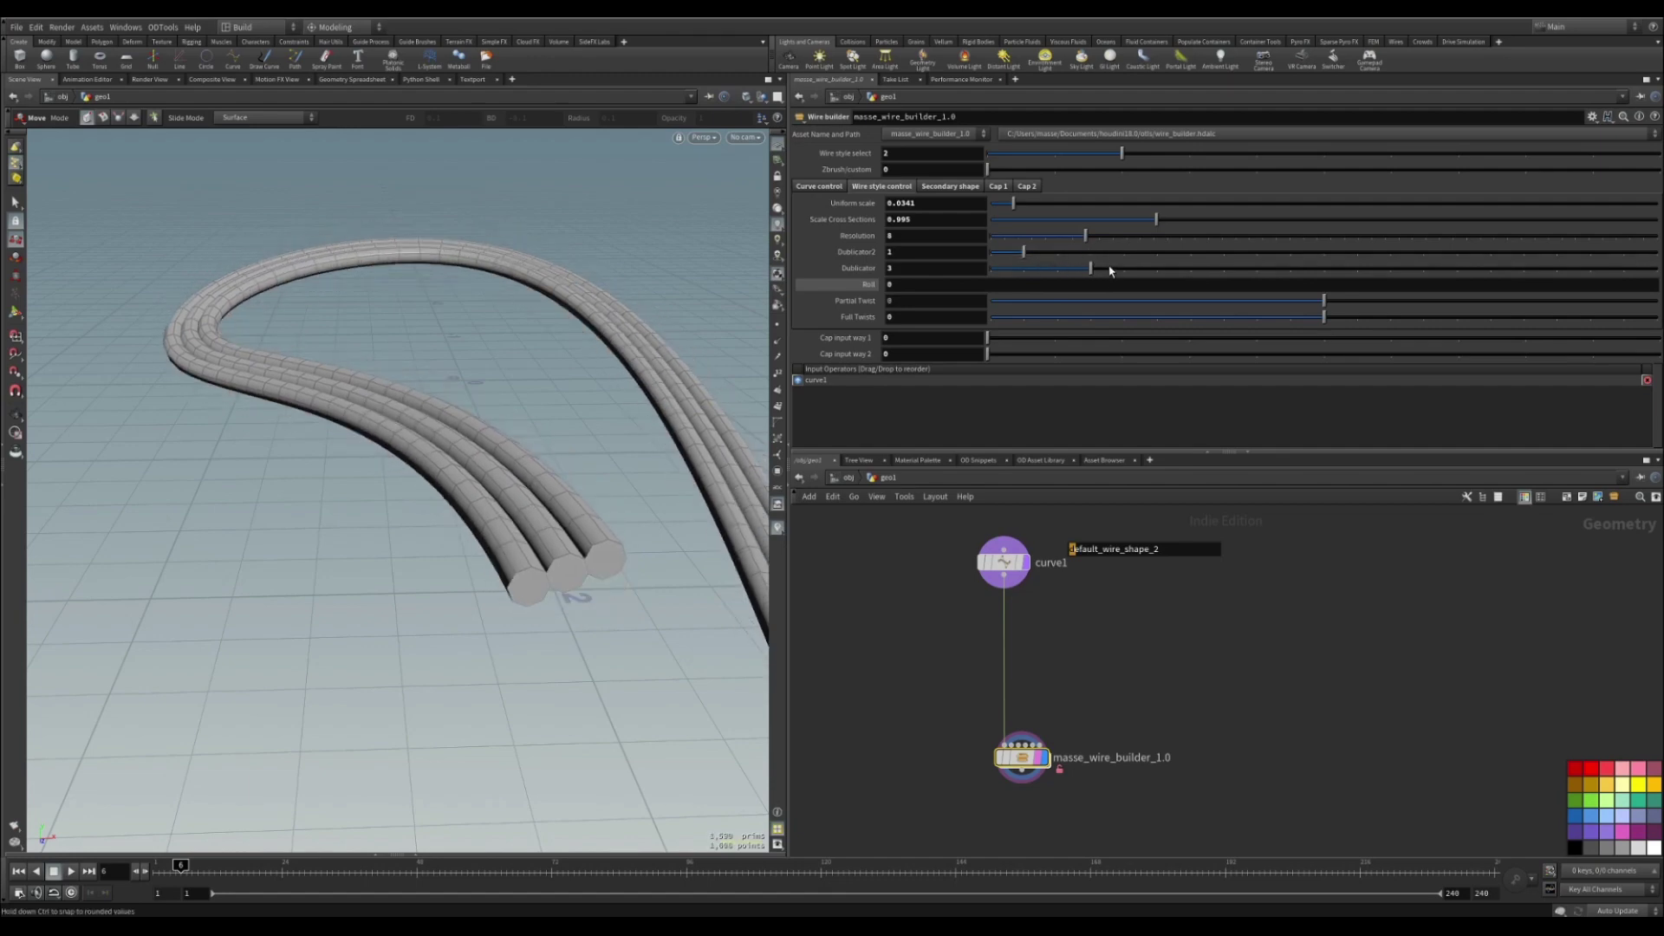
{"action": "left_click_drag", "start_coordinate": [1111, 270], "coordinate": [1092, 270]}
{"action": "left_click_drag", "start_coordinate": [1323, 317], "coordinate": [1391, 321]}
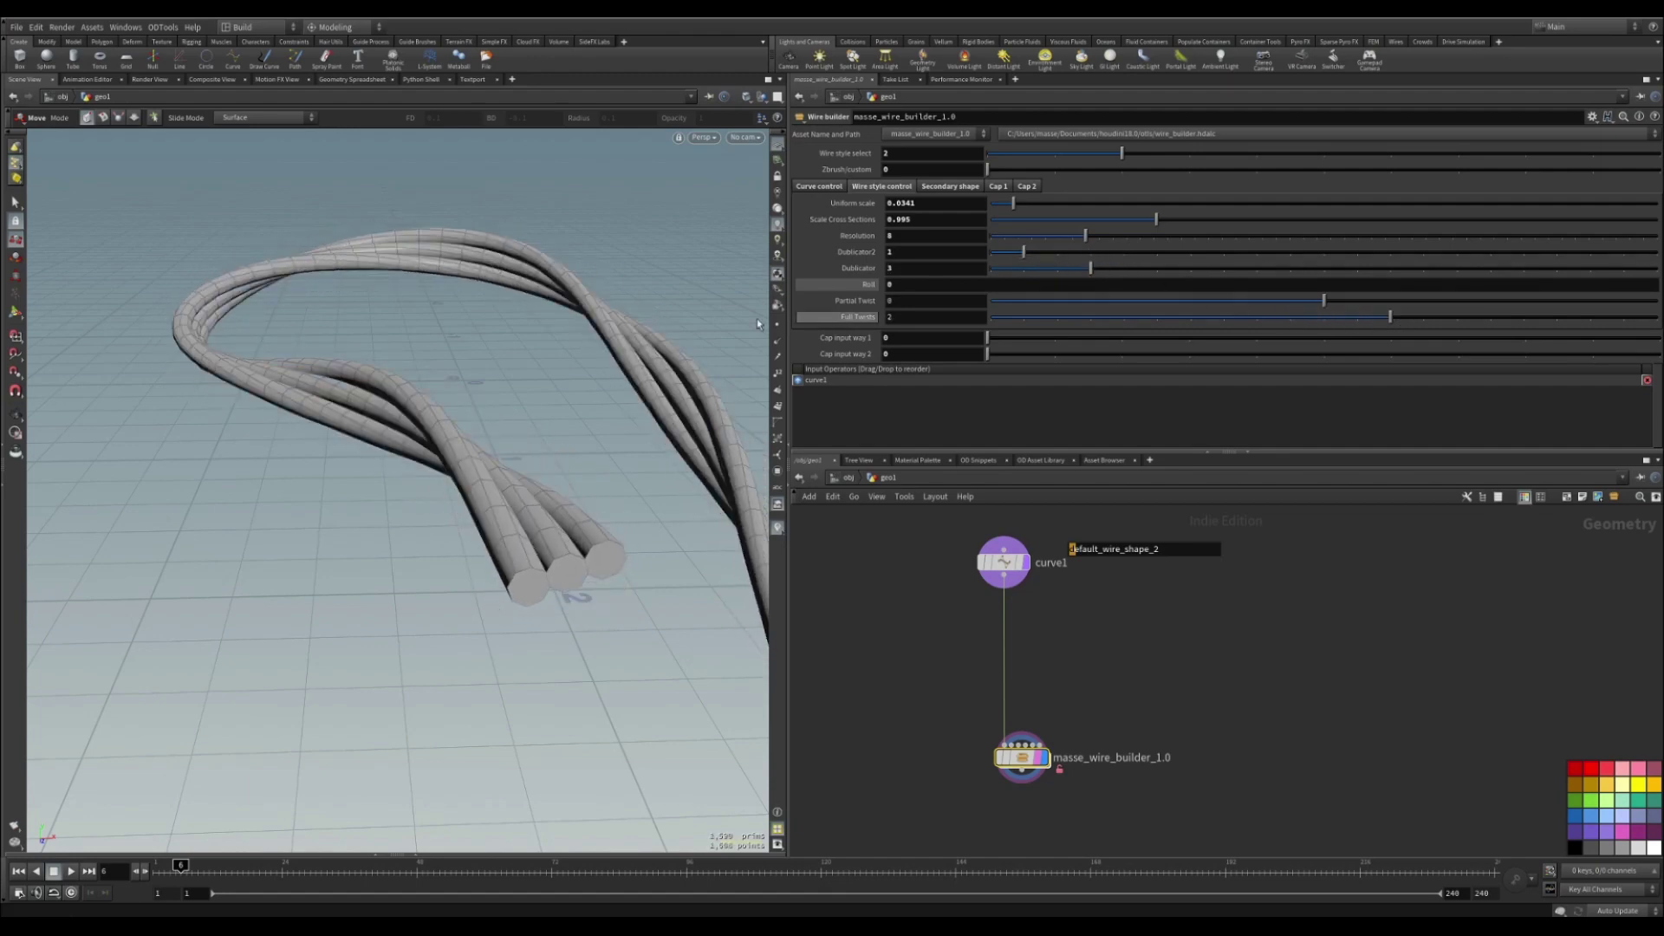
Return the wire to a single plain strand by setting Wire style select to 0 and Full Twists to 0.
{"action": "key", "text": "shift+w"}
{"action": "left_click_drag", "start_coordinate": [365, 373], "coordinate": [472, 457], "text": "alt"}
{"action": "key", "text": "shift+w"}
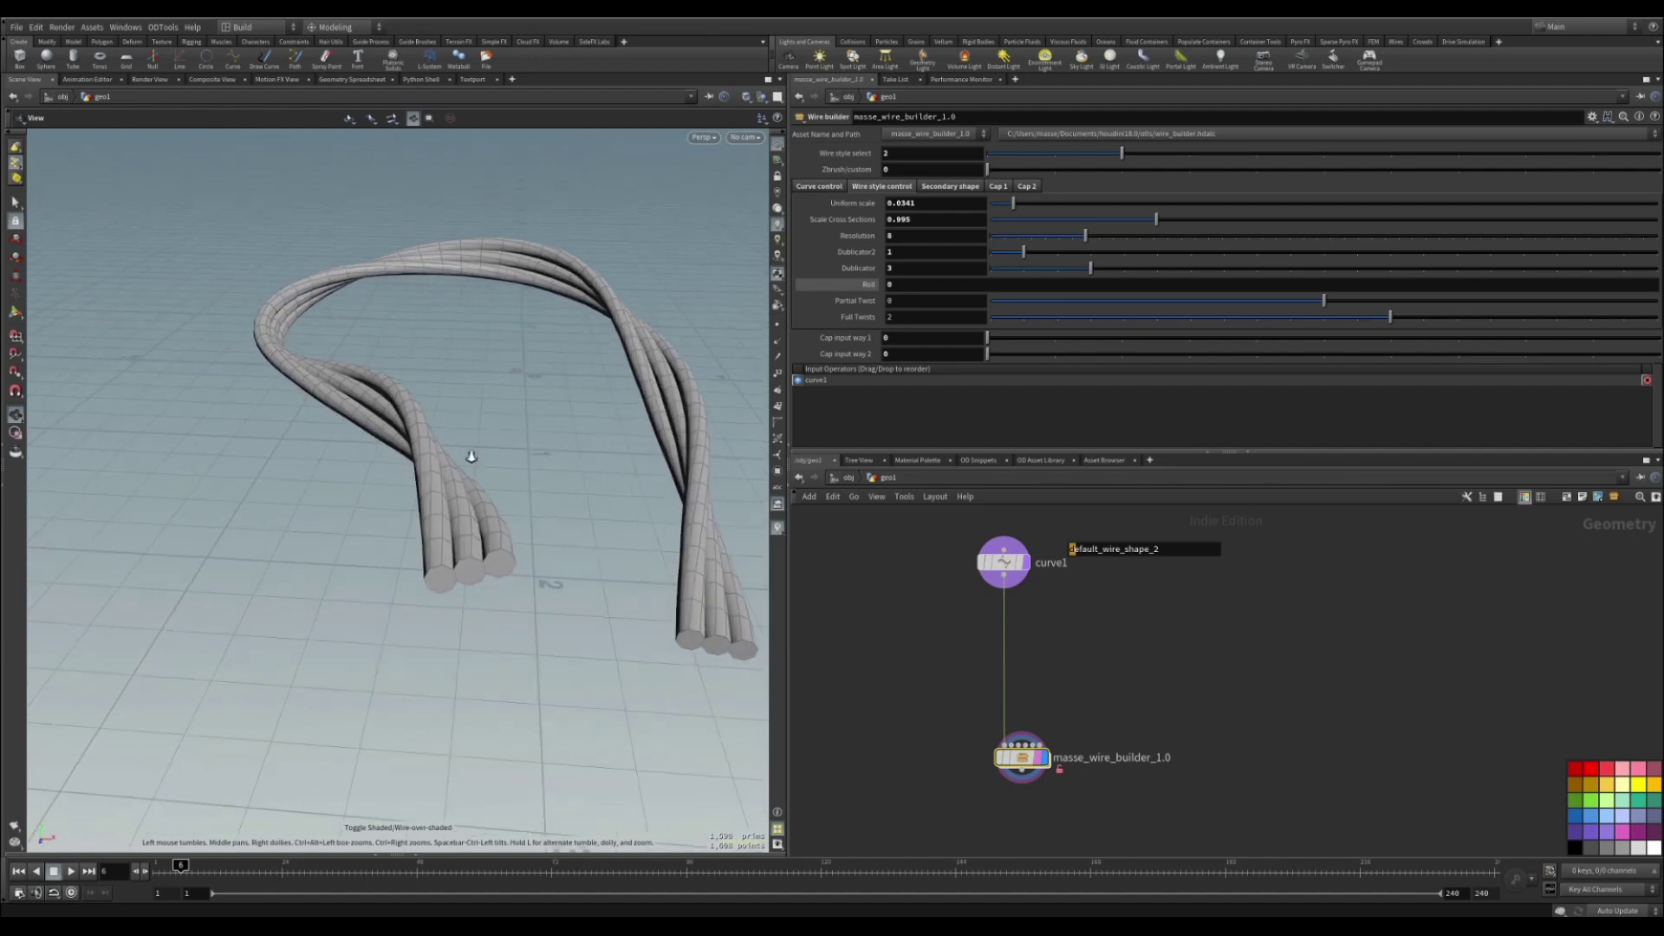
{"action": "right_click_drag", "start_coordinate": [472, 456], "coordinate": [472, 471], "text": "alt"}
{"action": "left_click_drag", "start_coordinate": [472, 471], "coordinate": [486, 491], "text": "alt"}
{"action": "key", "text": "shift+w"}
{"action": "left_click_drag", "start_coordinate": [1091, 270], "coordinate": [1092, 270]}
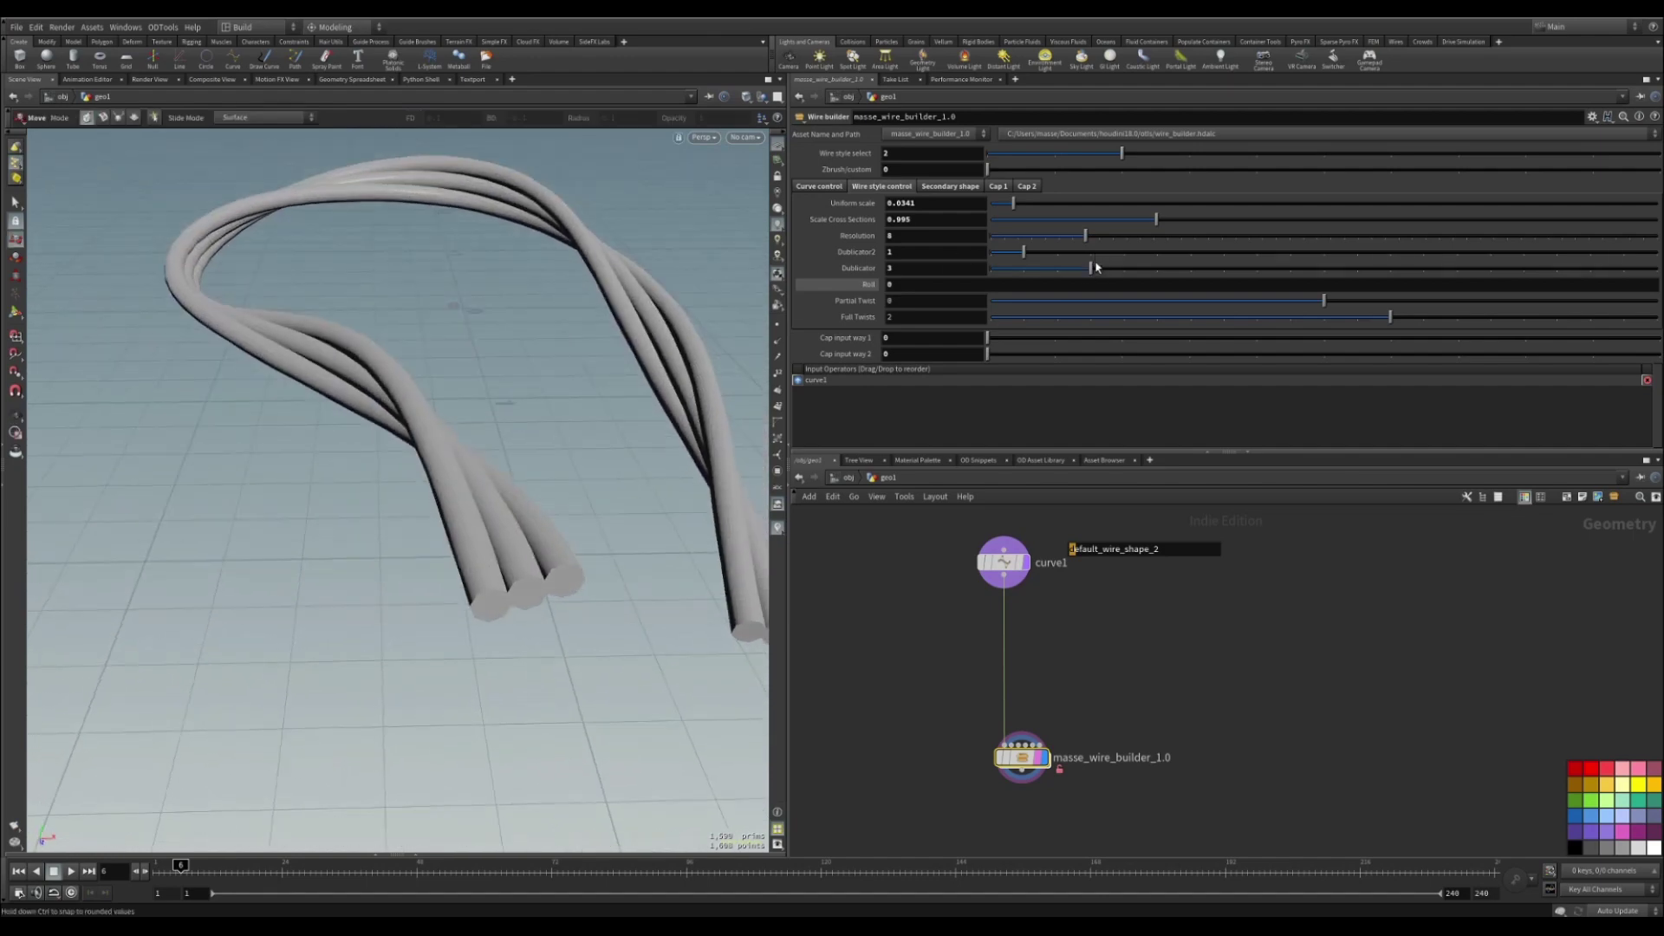
{"action": "left_click_drag", "start_coordinate": [1120, 154], "coordinate": [995, 158]}
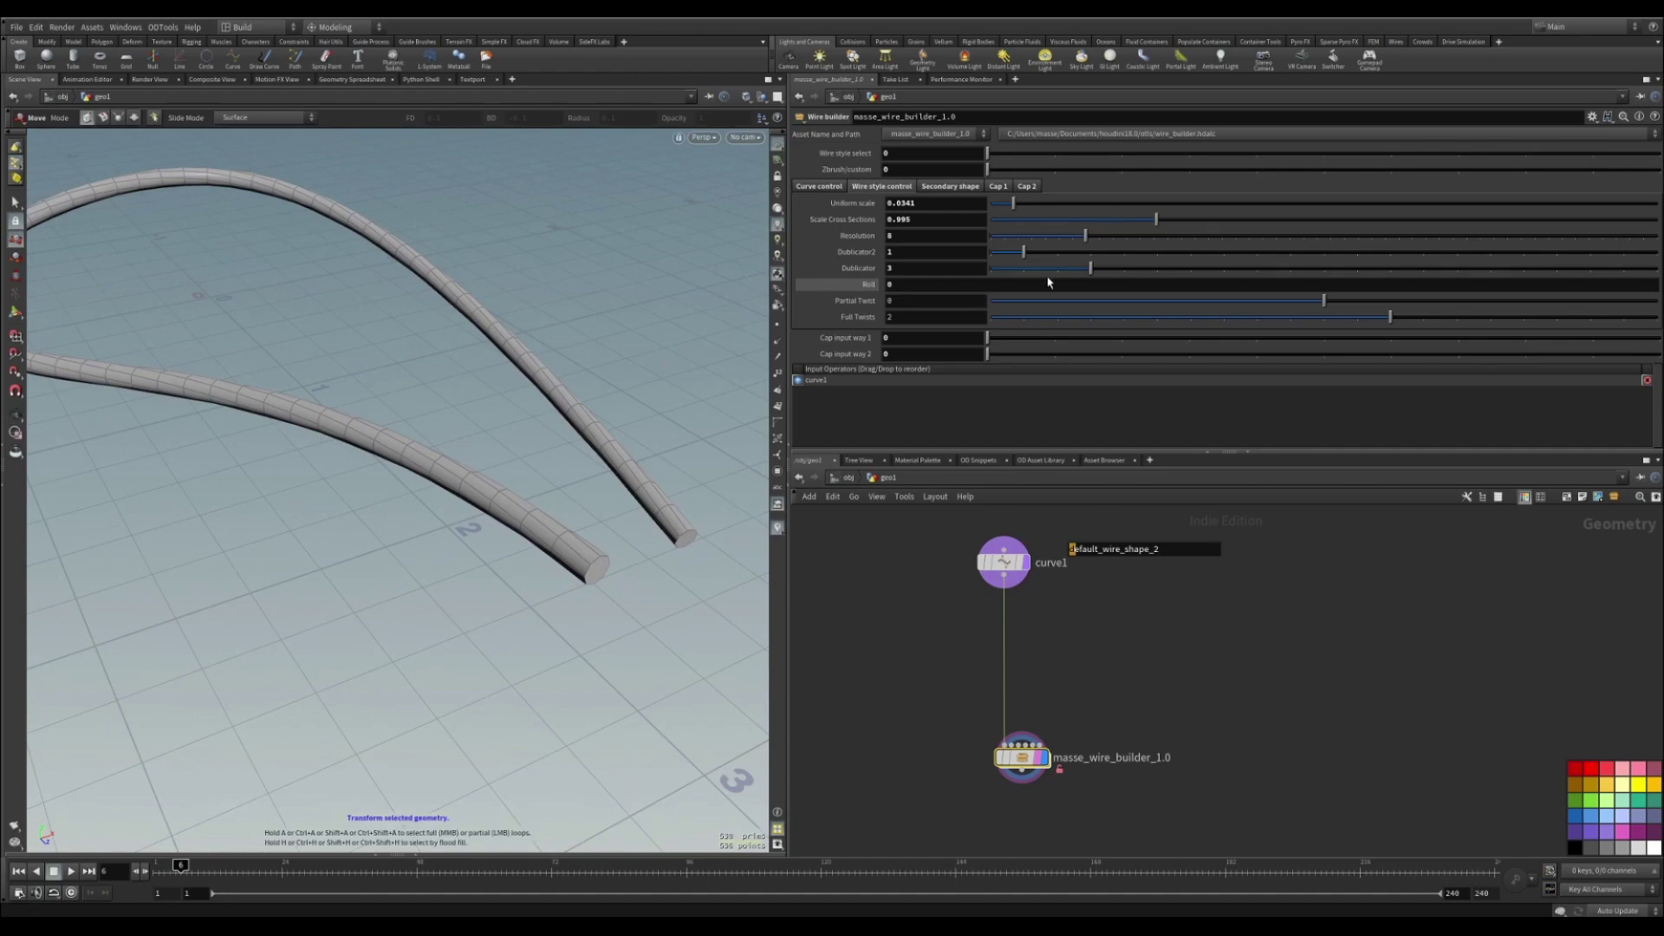
{"action": "left_click_drag", "start_coordinate": [1370, 323], "coordinate": [1324, 317]}
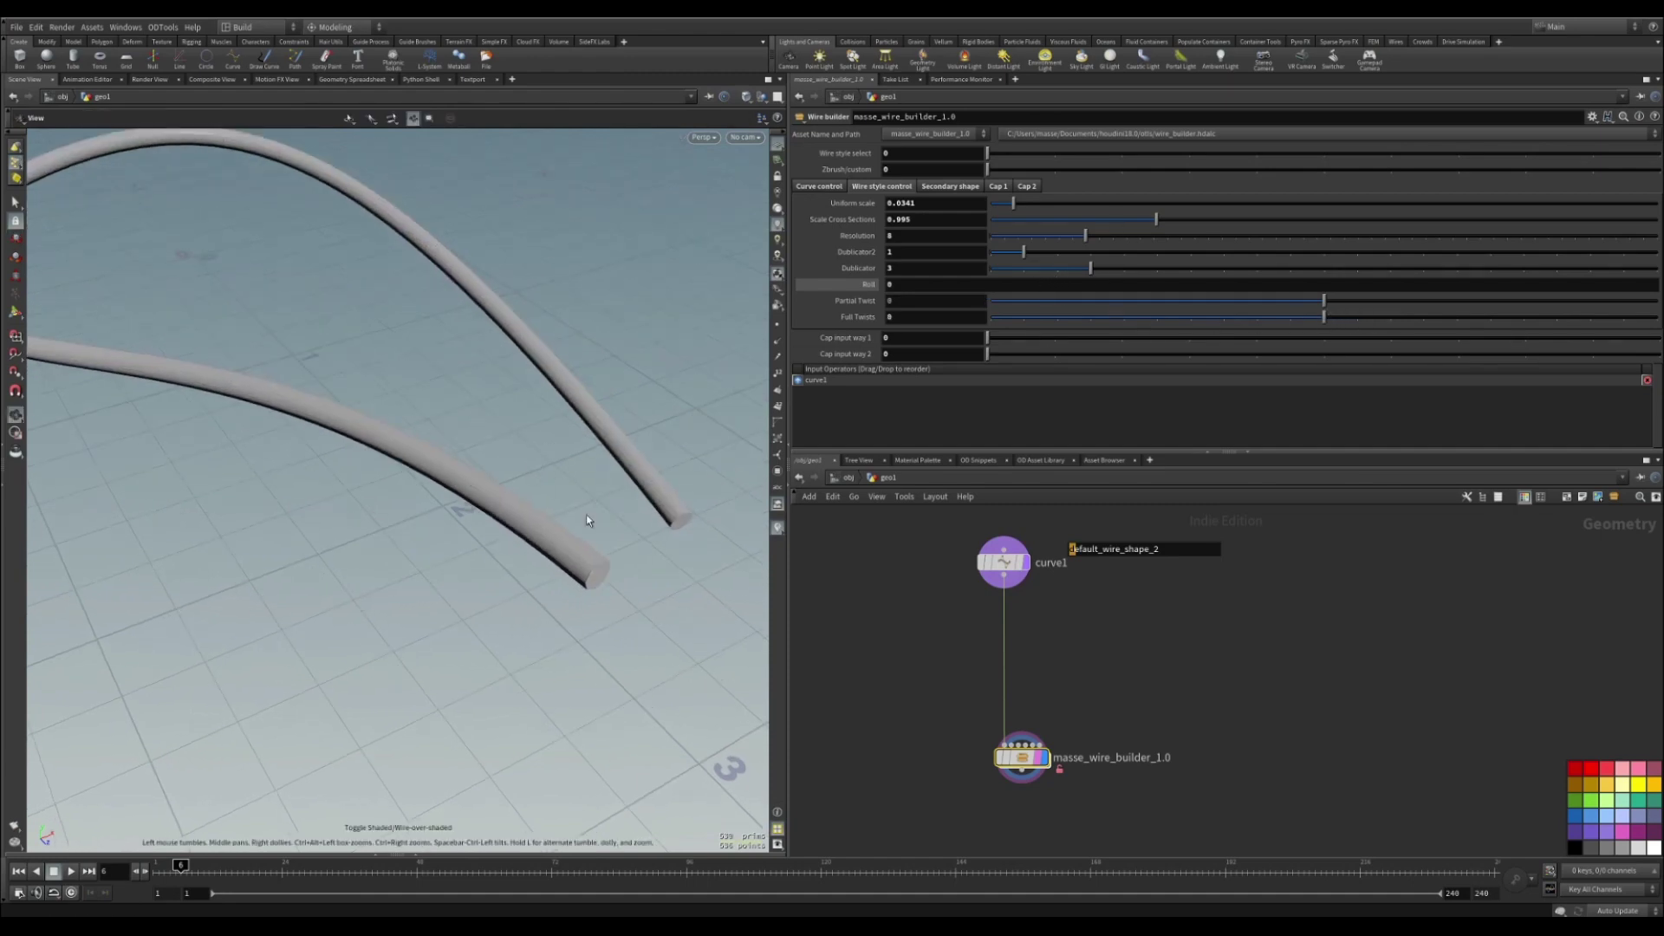
Move the wire builder node closer to curve1 and auto-arrange the two nodes in the network.
{"action": "left_click_drag", "start_coordinate": [1023, 758], "coordinate": [1028, 727]}
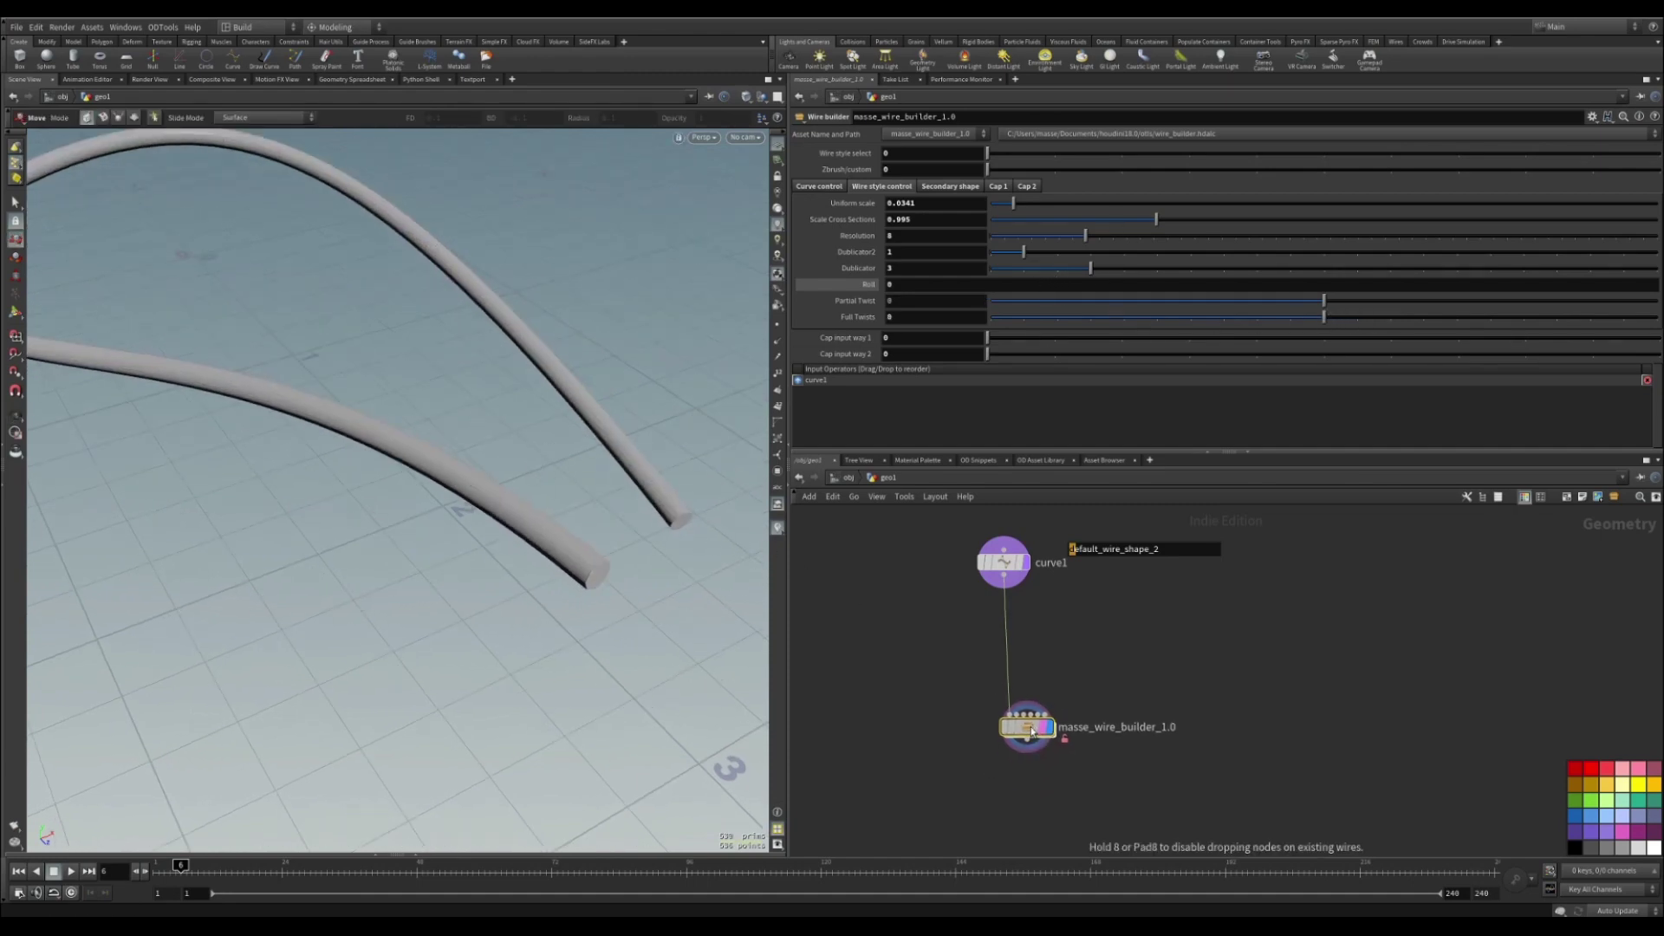
{"action": "left_click_drag", "start_coordinate": [593, 523], "coordinate": [507, 586], "text": "alt"}
{"action": "key", "text": "shift+w"}
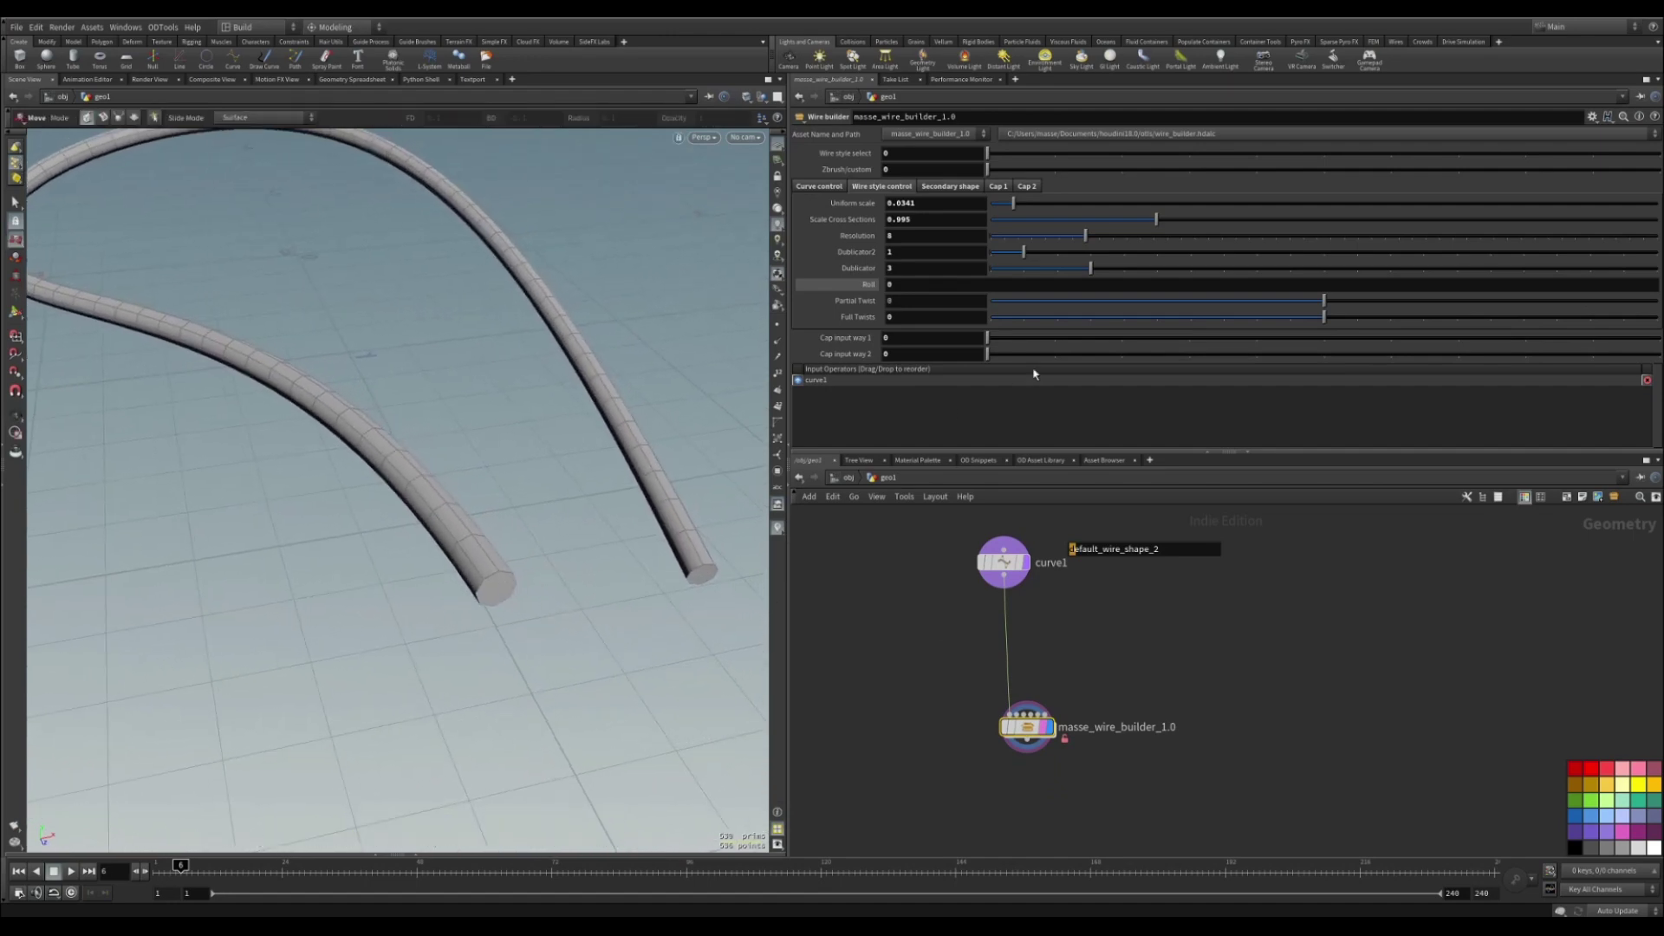
{"action": "scroll", "coordinate": [1075, 732], "scroll_direction": "up", "scroll_amount": 2}
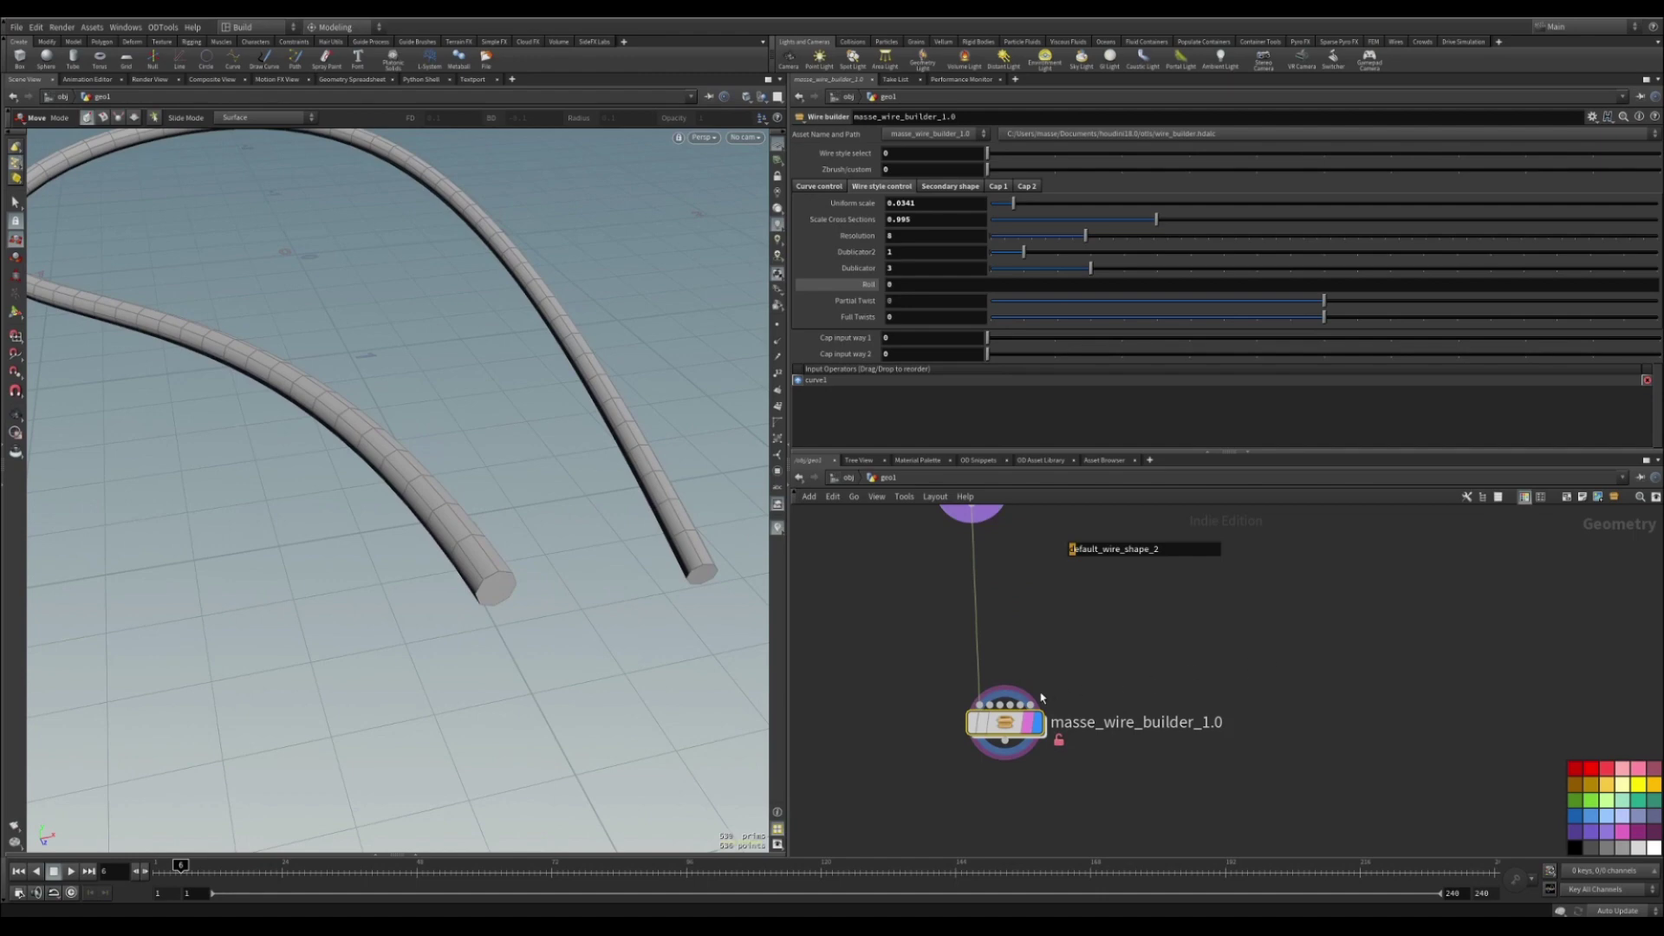
{"action": "scroll", "coordinate": [1267, 677], "scroll_direction": "down", "scroll_amount": 2}
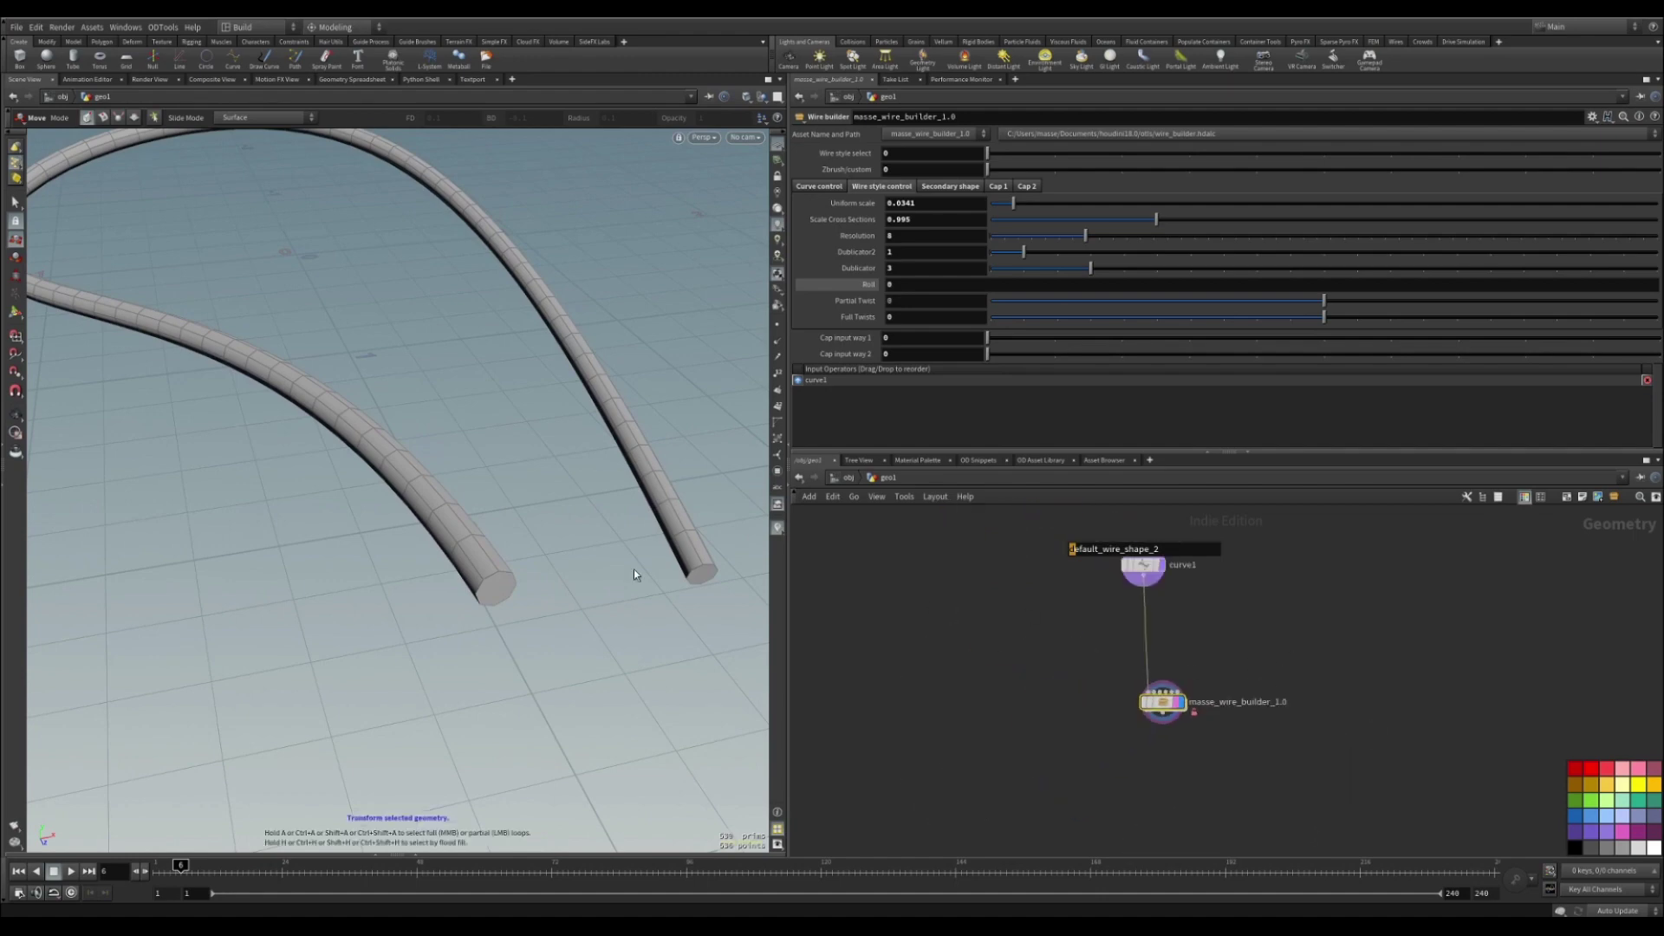
{"action": "scroll", "coordinate": [633, 570], "scroll_direction": "down", "scroll_amount": 3}
{"action": "key", "text": "l"}
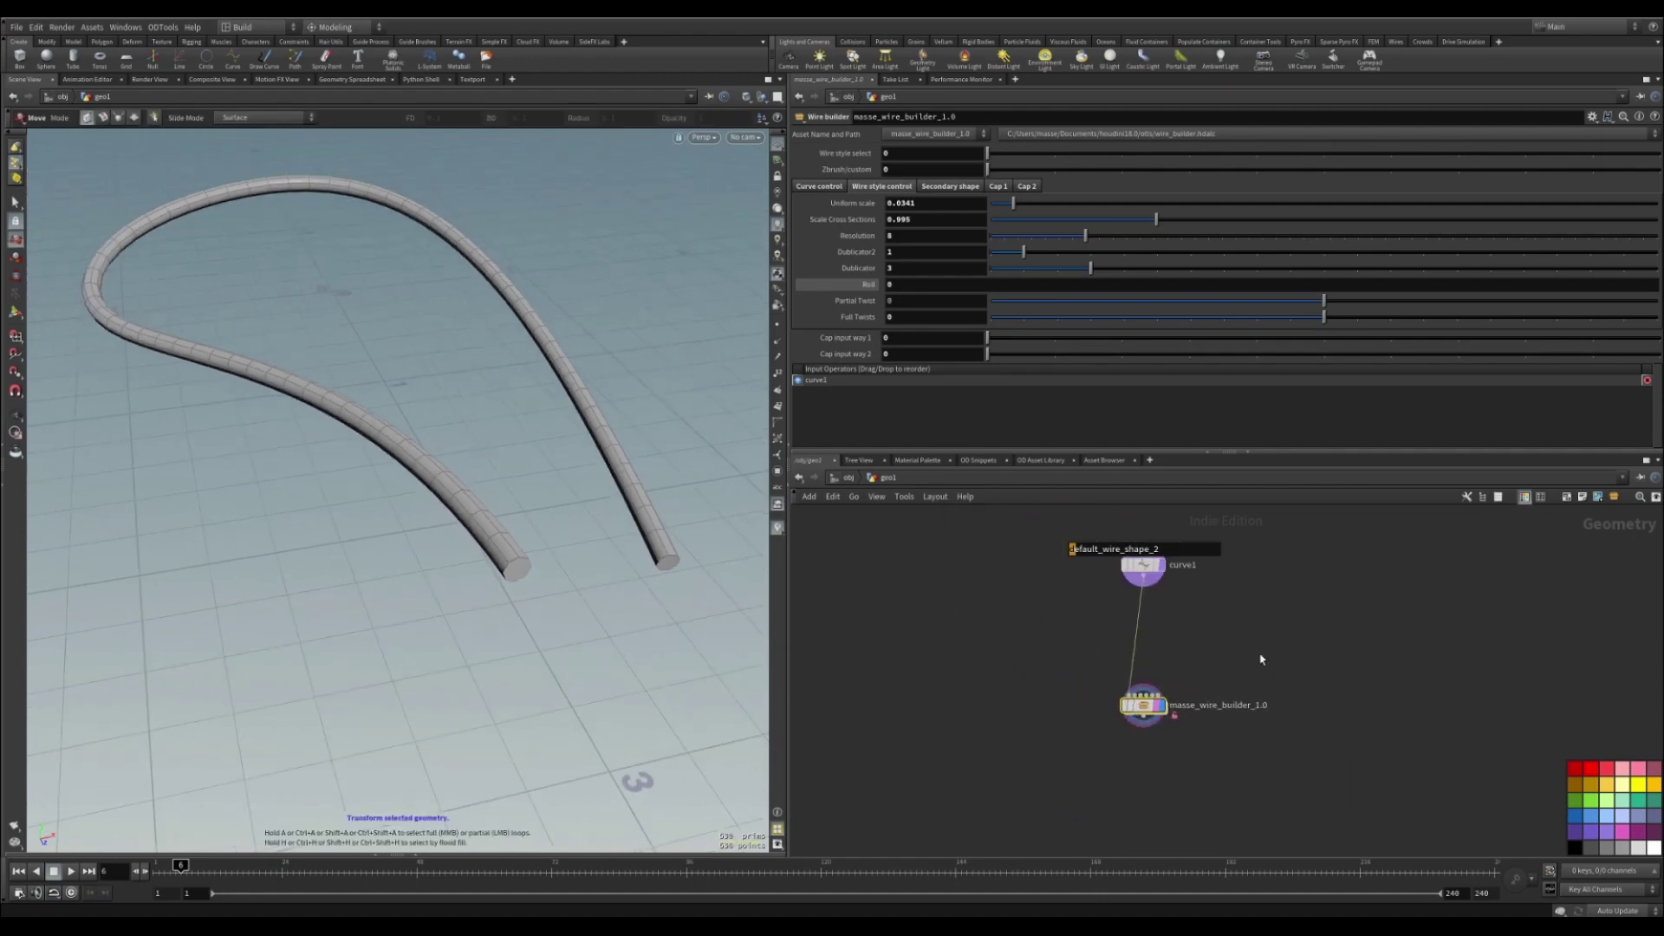
Add a Box node beside the wire builder in the network and display it.
{"action": "key", "text": "Tab"}
{"action": "type", "text": "box"}
{"action": "key", "text": "Return"}
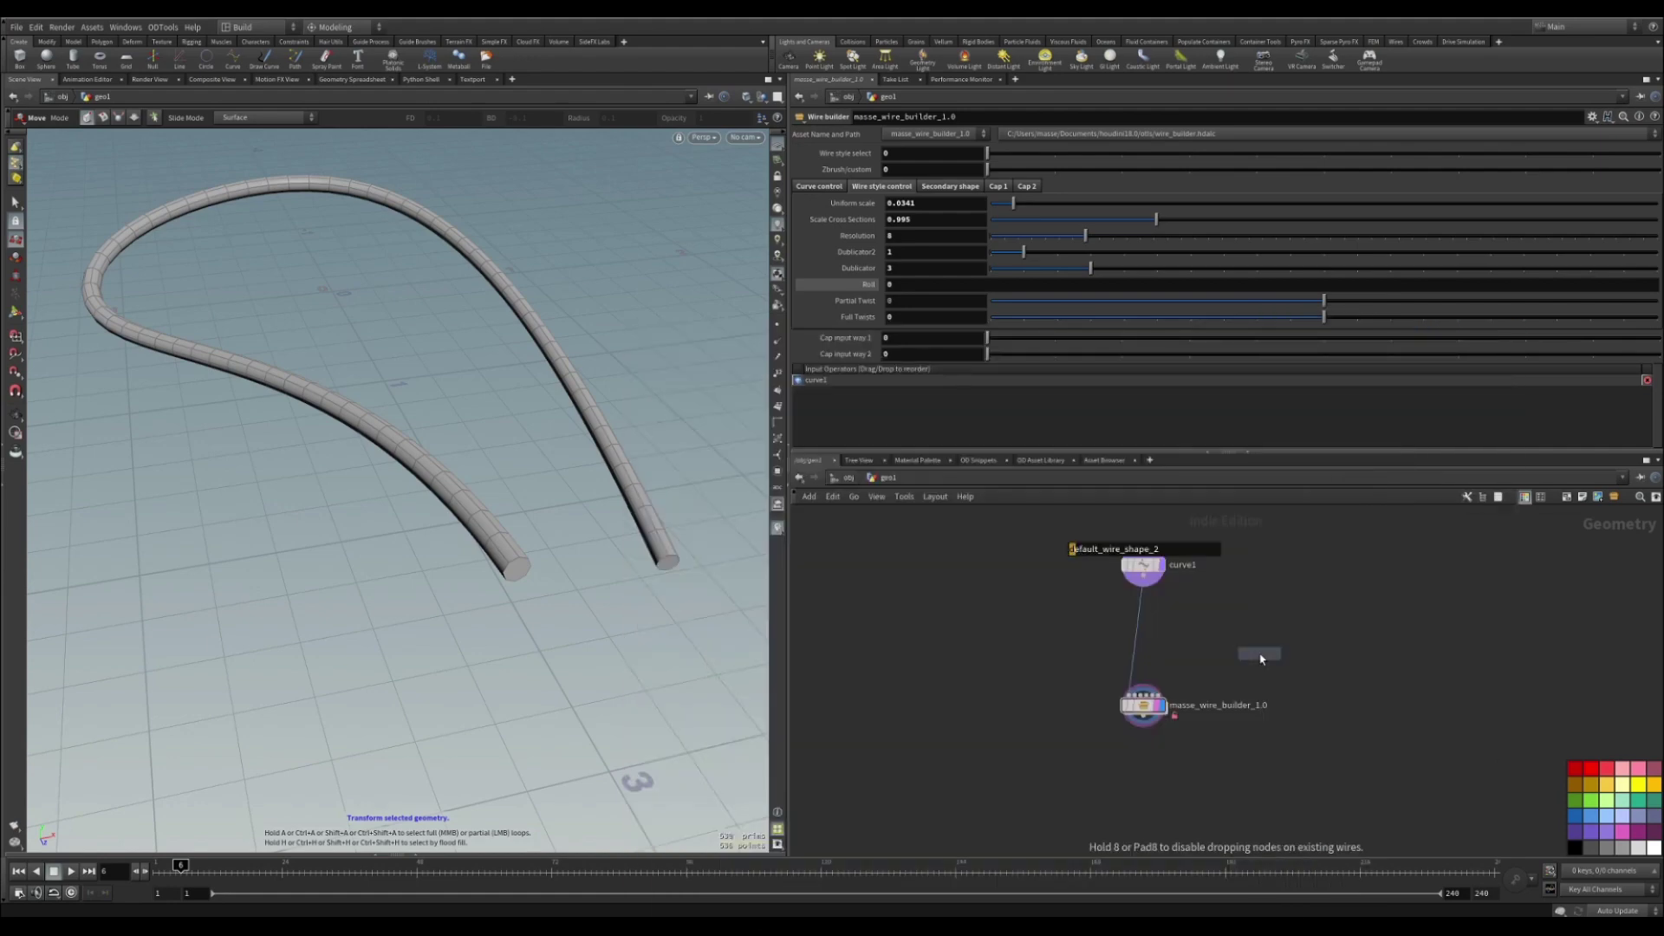
{"action": "left_click", "coordinate": [1261, 655]}
{"action": "left_click_drag", "start_coordinate": [502, 486], "coordinate": [646, 476], "text": "alt"}
{"action": "left_click", "coordinate": [1279, 653]}
Select the box's edges at the end facing the wire from the top view and PolyBevel them with a Distance of about 0.306.
{"action": "left_click_drag", "start_coordinate": [312, 473], "coordinate": [669, 521], "text": "alt"}
{"action": "key", "text": "space+2"}
{"action": "right_click_drag", "start_coordinate": [588, 513], "coordinate": [643, 549]}
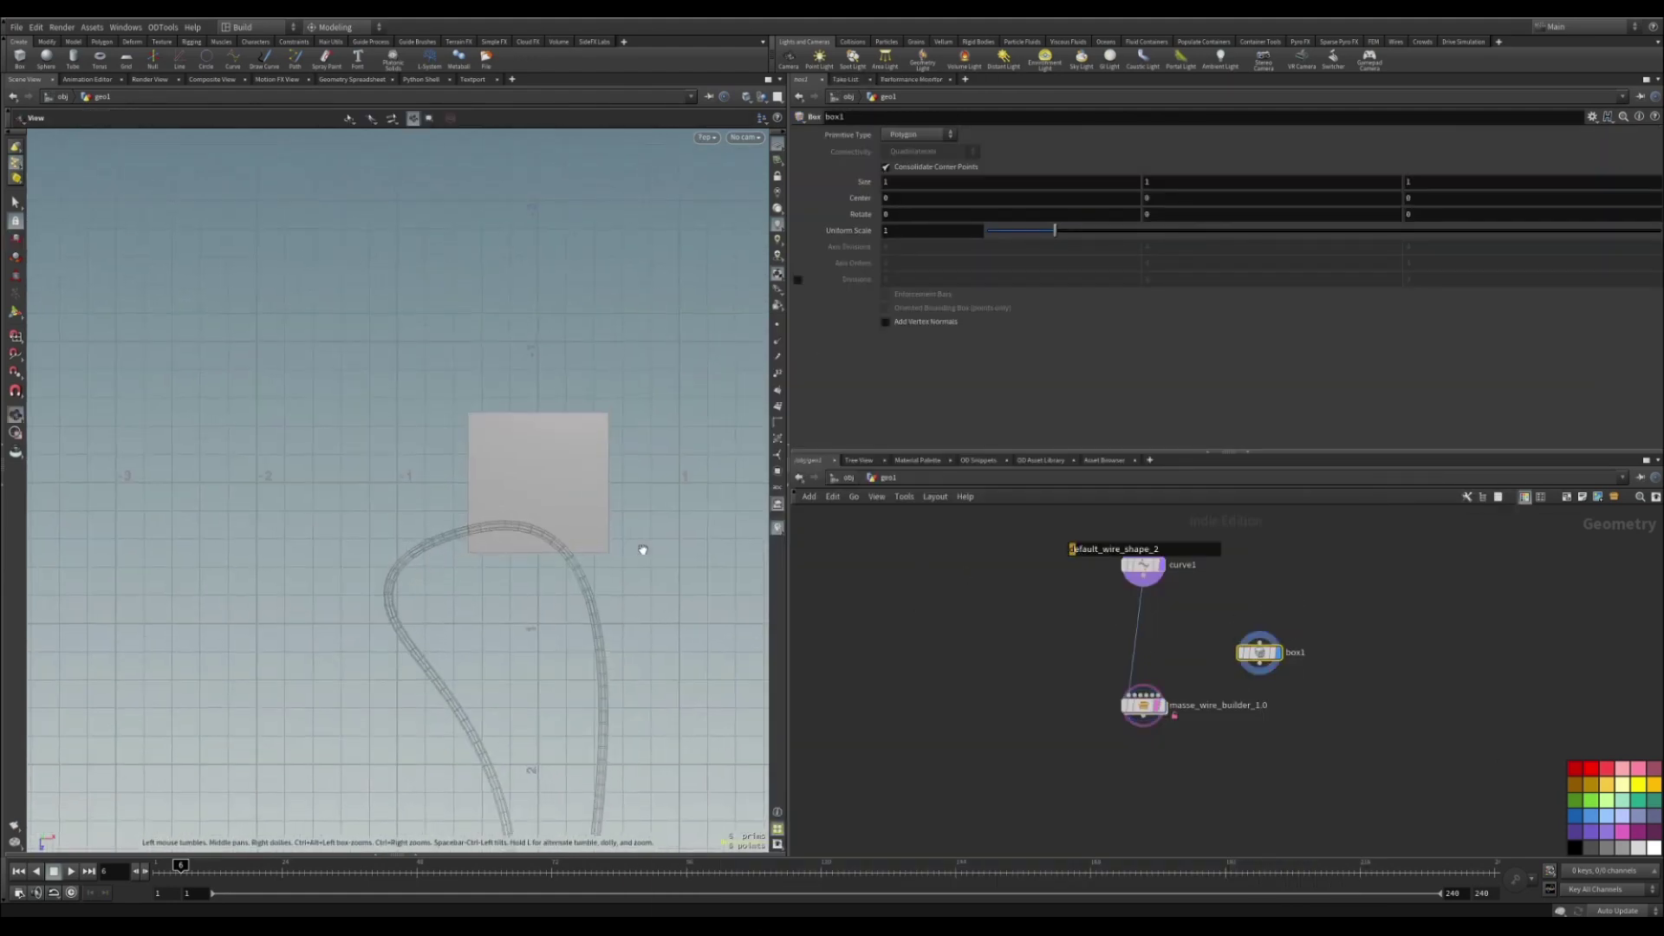
{"action": "middle_click_drag", "start_coordinate": [642, 550], "coordinate": [598, 579]}
{"action": "key", "text": "s"}
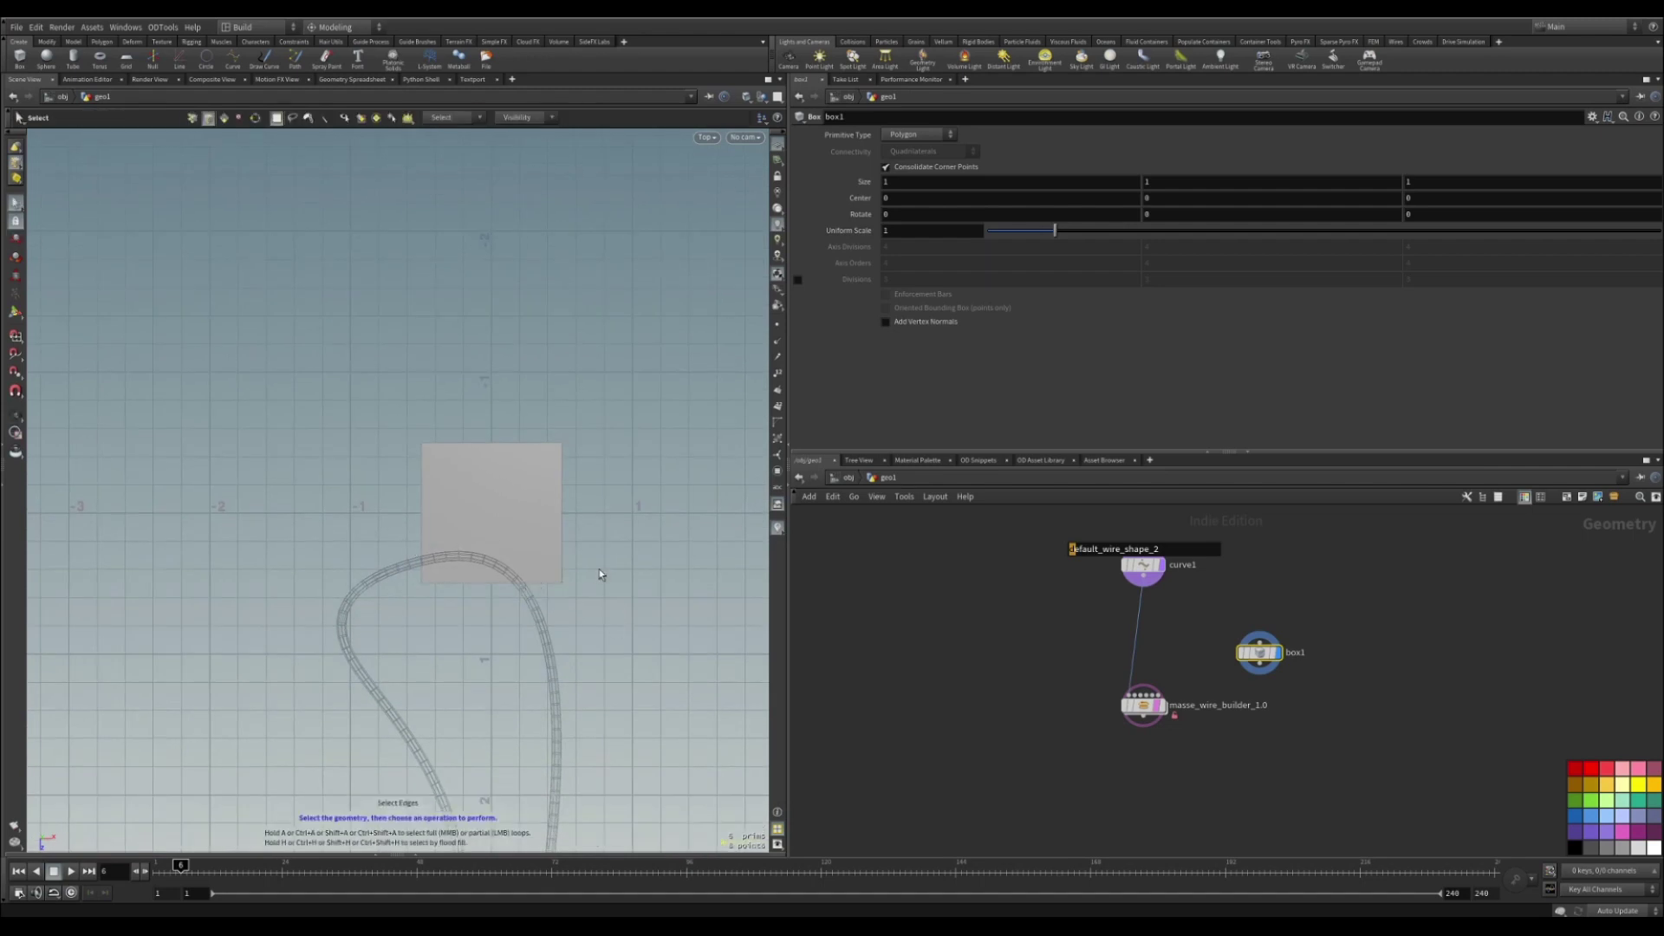
{"action": "left_click_drag", "start_coordinate": [599, 569], "coordinate": [404, 626]}
{"action": "key", "text": "c"}
{"action": "left_click", "coordinate": [576, 605]}
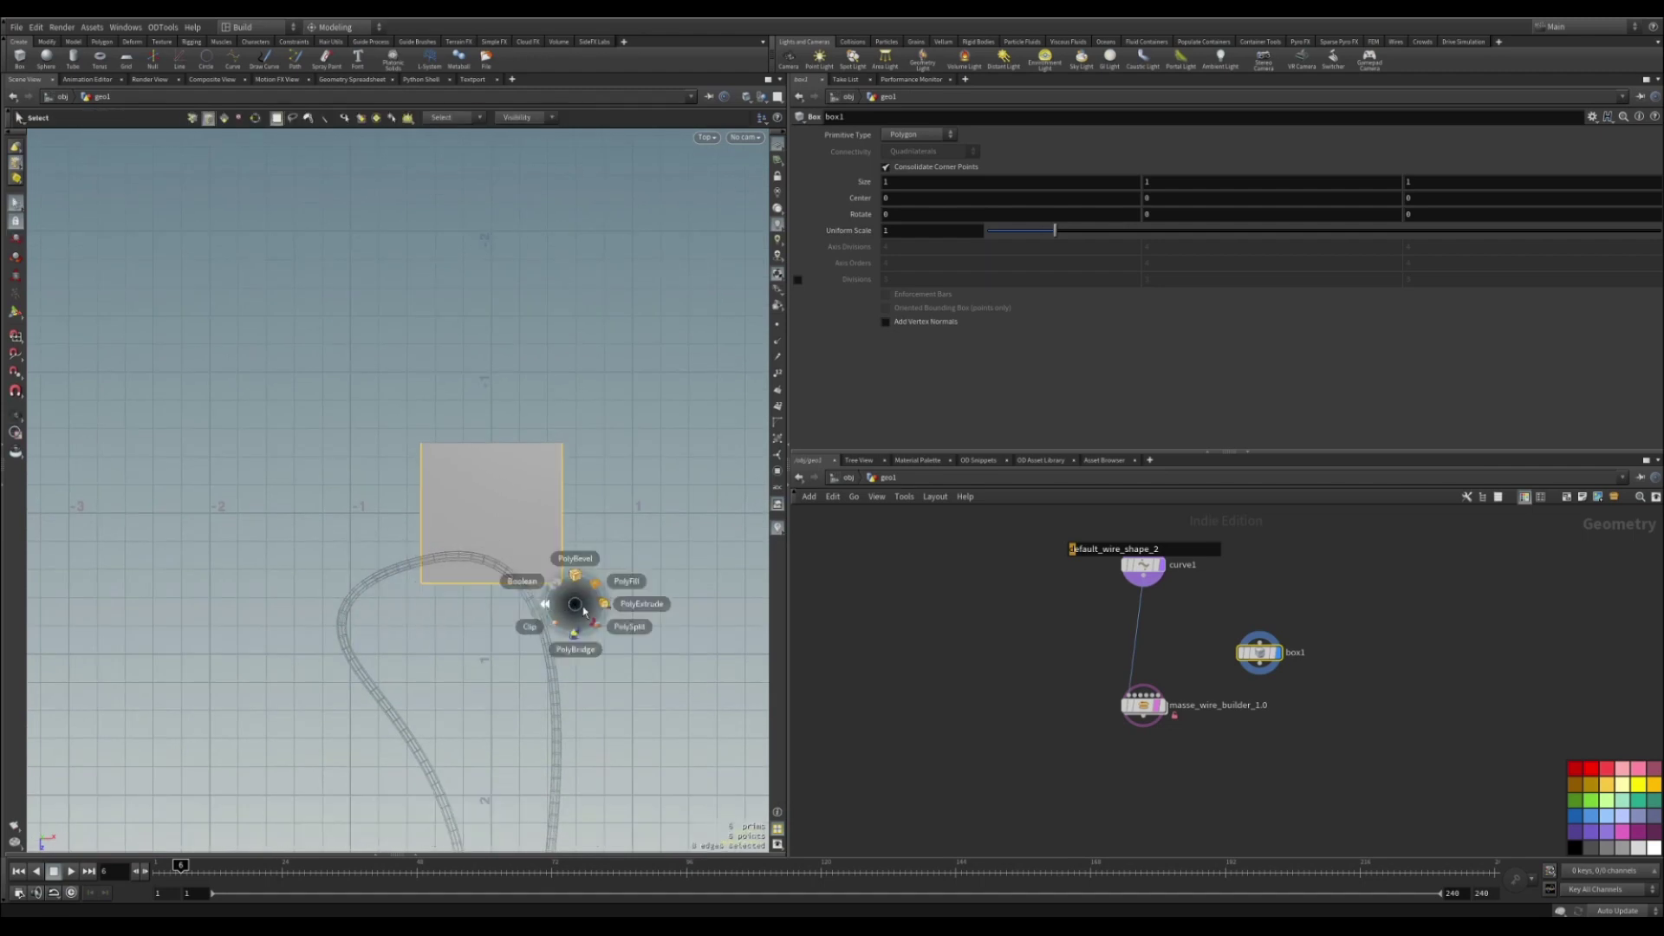
{"action": "left_click", "coordinate": [576, 562]}
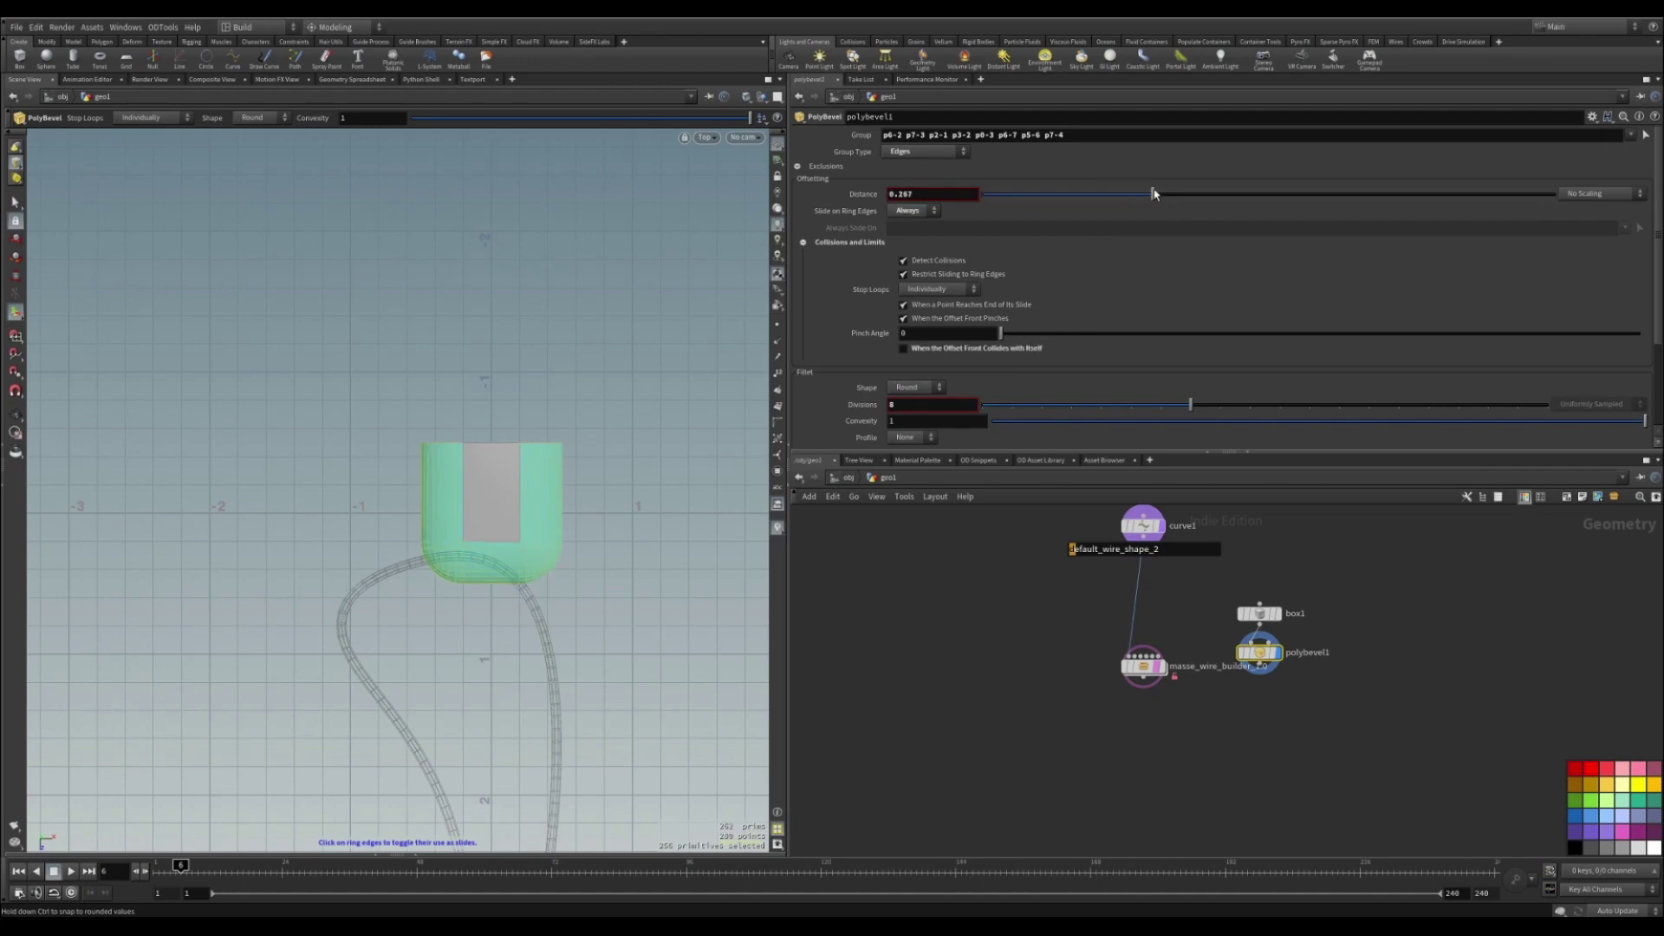
{"action": "left_click_drag", "start_coordinate": [1154, 194], "coordinate": [1158, 194]}
Inspect the beveled box from several angles in the perspective view, with its edge selection cleared.
{"action": "key", "text": "space+1"}
{"action": "left_click_drag", "start_coordinate": [590, 453], "coordinate": [379, 514]}
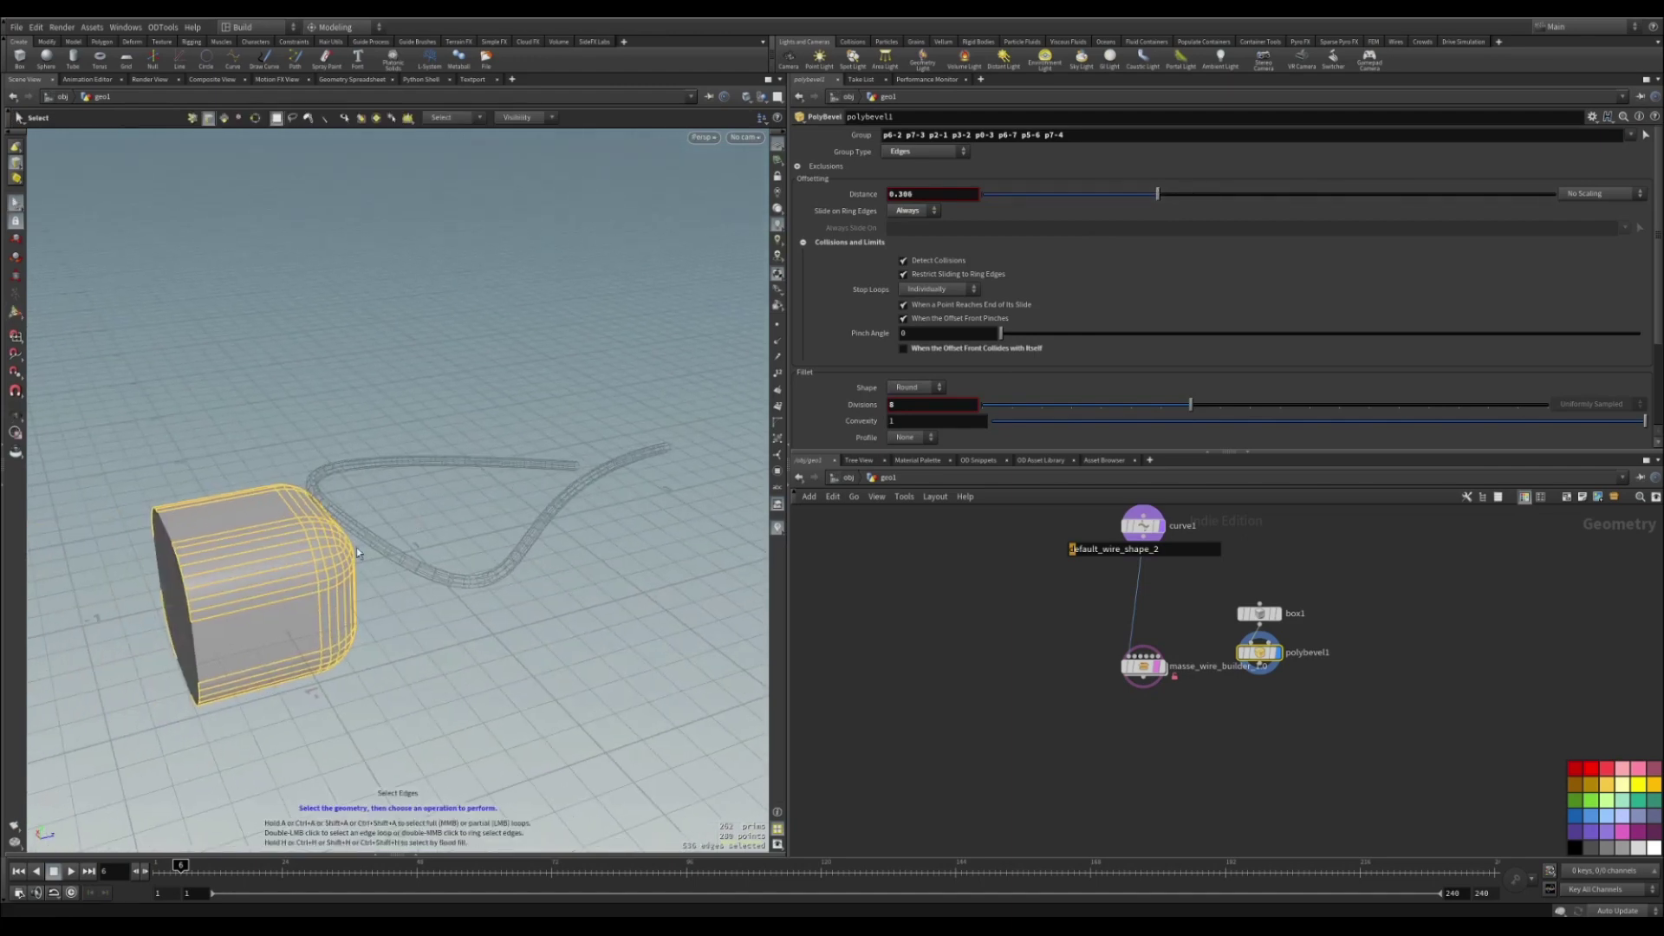
{"action": "key", "text": "Escape"}
{"action": "left_click_drag", "start_coordinate": [283, 578], "coordinate": [296, 632]}
{"action": "key", "text": "shift+w"}
{"action": "left_click_drag", "start_coordinate": [338, 561], "coordinate": [305, 517], "text": "alt"}
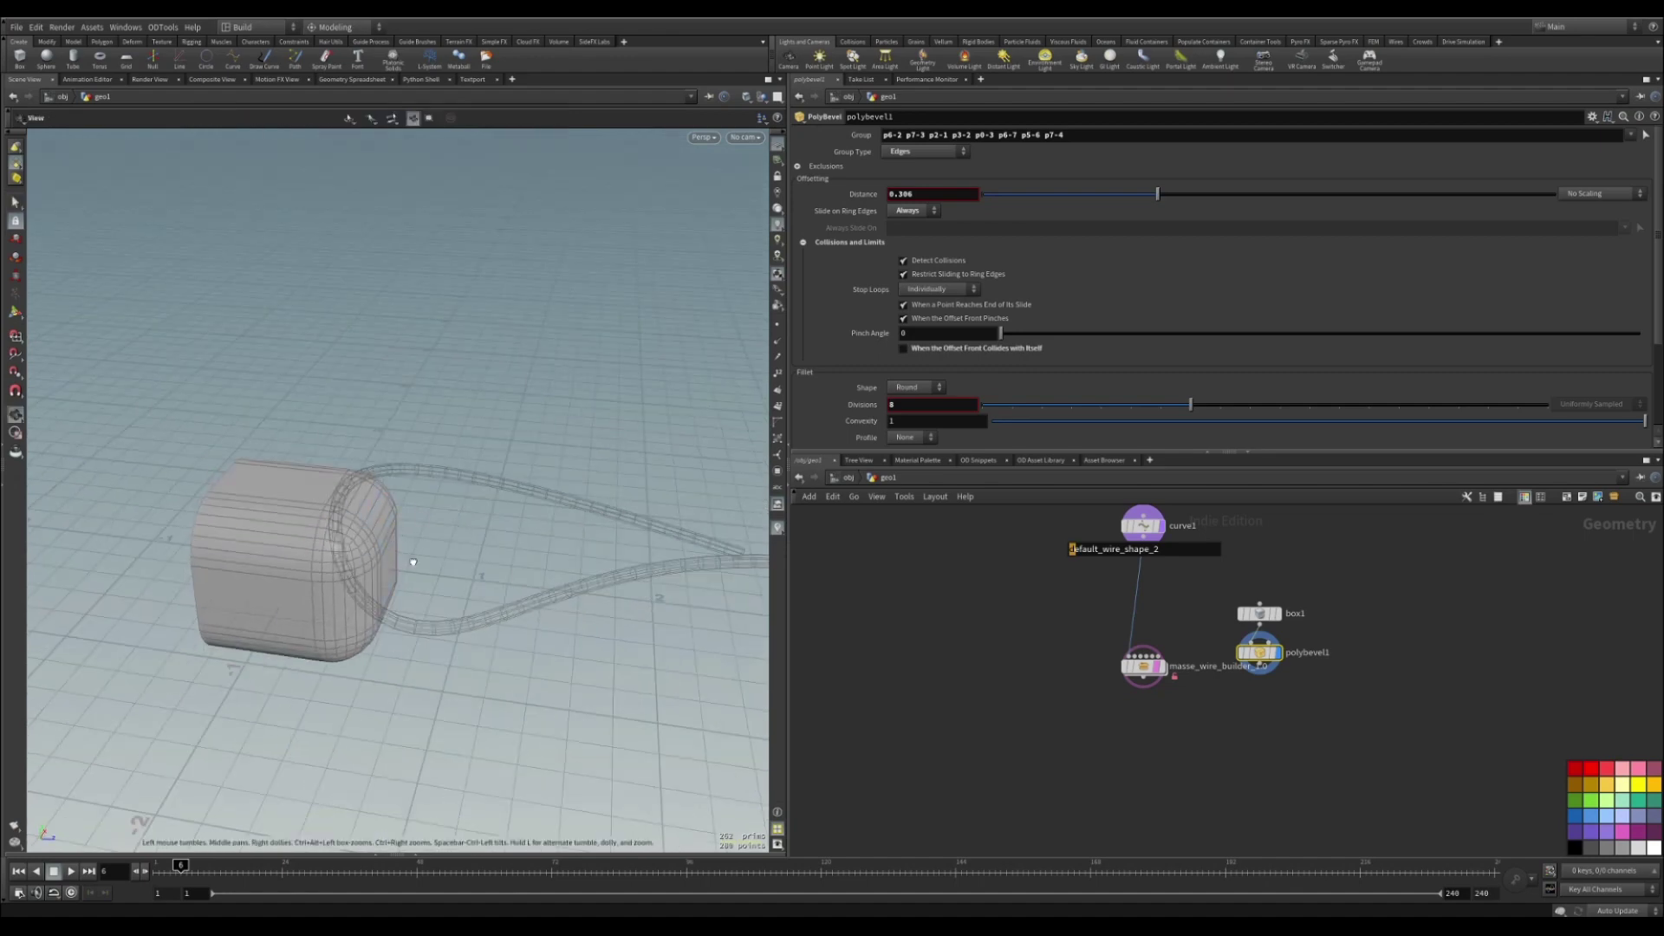
{"action": "left_click_drag", "start_coordinate": [405, 562], "coordinate": [251, 776], "text": "alt"}
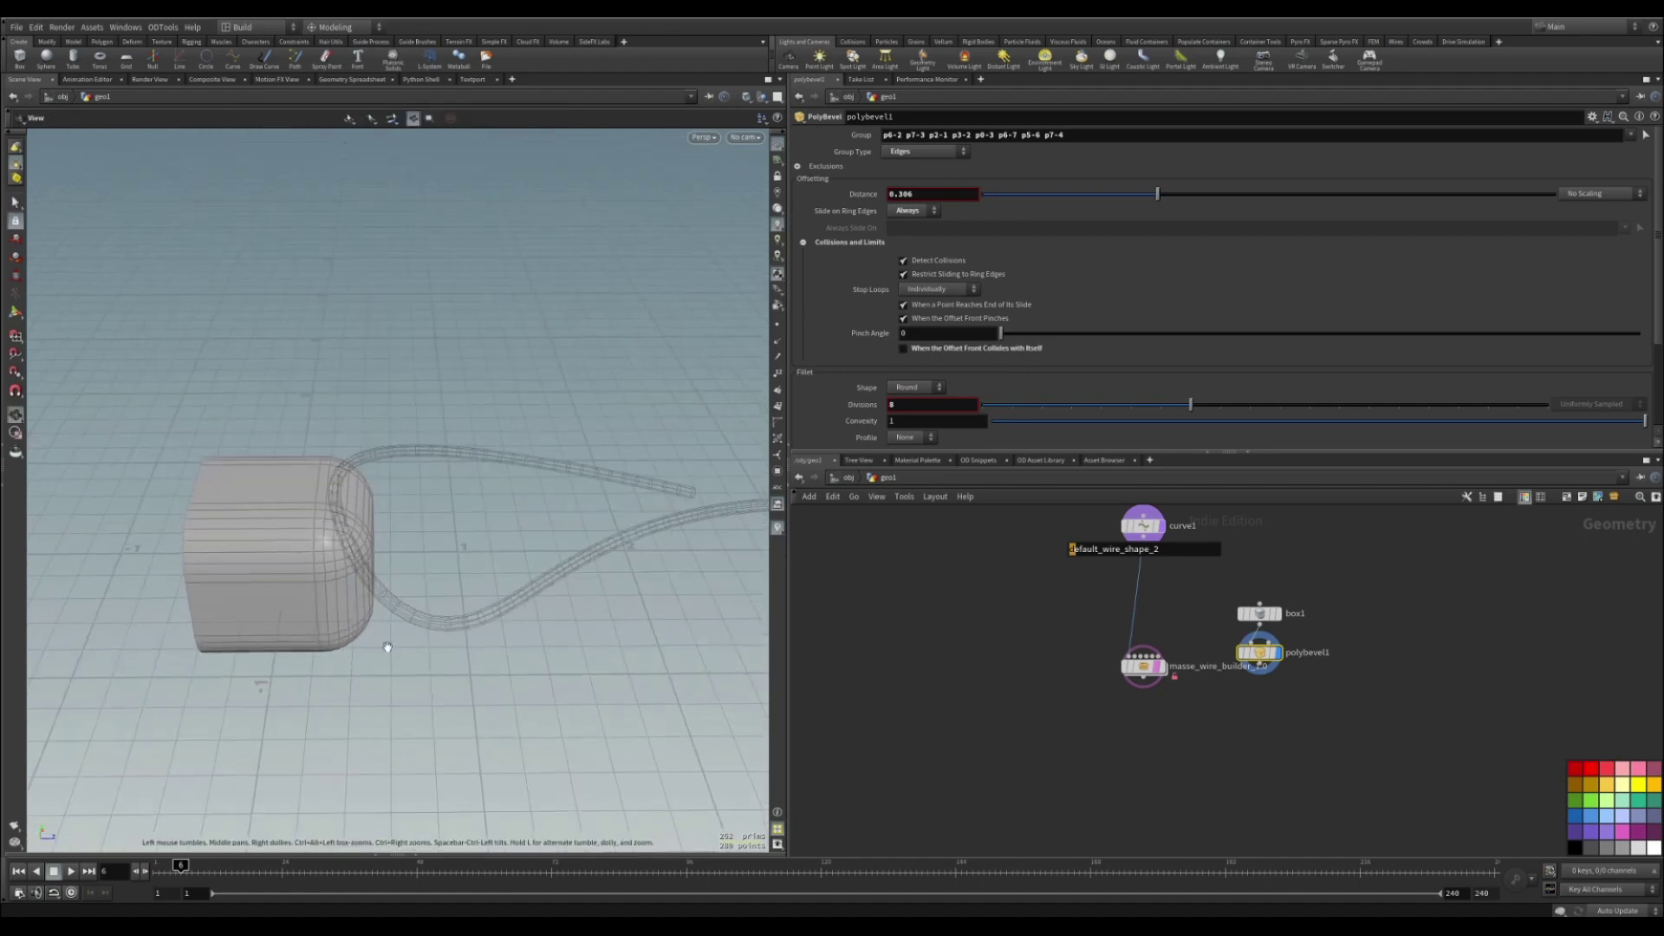
Connect the polybevel1 output to the wire builder's fourth and fifth inputs as the custom caps for both wire ends.
{"action": "scroll", "coordinate": [1274, 704], "scroll_direction": "up", "scroll_amount": 2}
{"action": "mouse_move", "coordinate": [1090, 656]}
{"action": "left_mouse_down"}
{"action": "mouse_move", "coordinate": [1079, 675]}
{"action": "mouse_move", "coordinate": [1096, 678]}
{"action": "left_mouse_up"}
{"action": "scroll", "coordinate": [1158, 684], "scroll_direction": "up", "scroll_amount": 3}
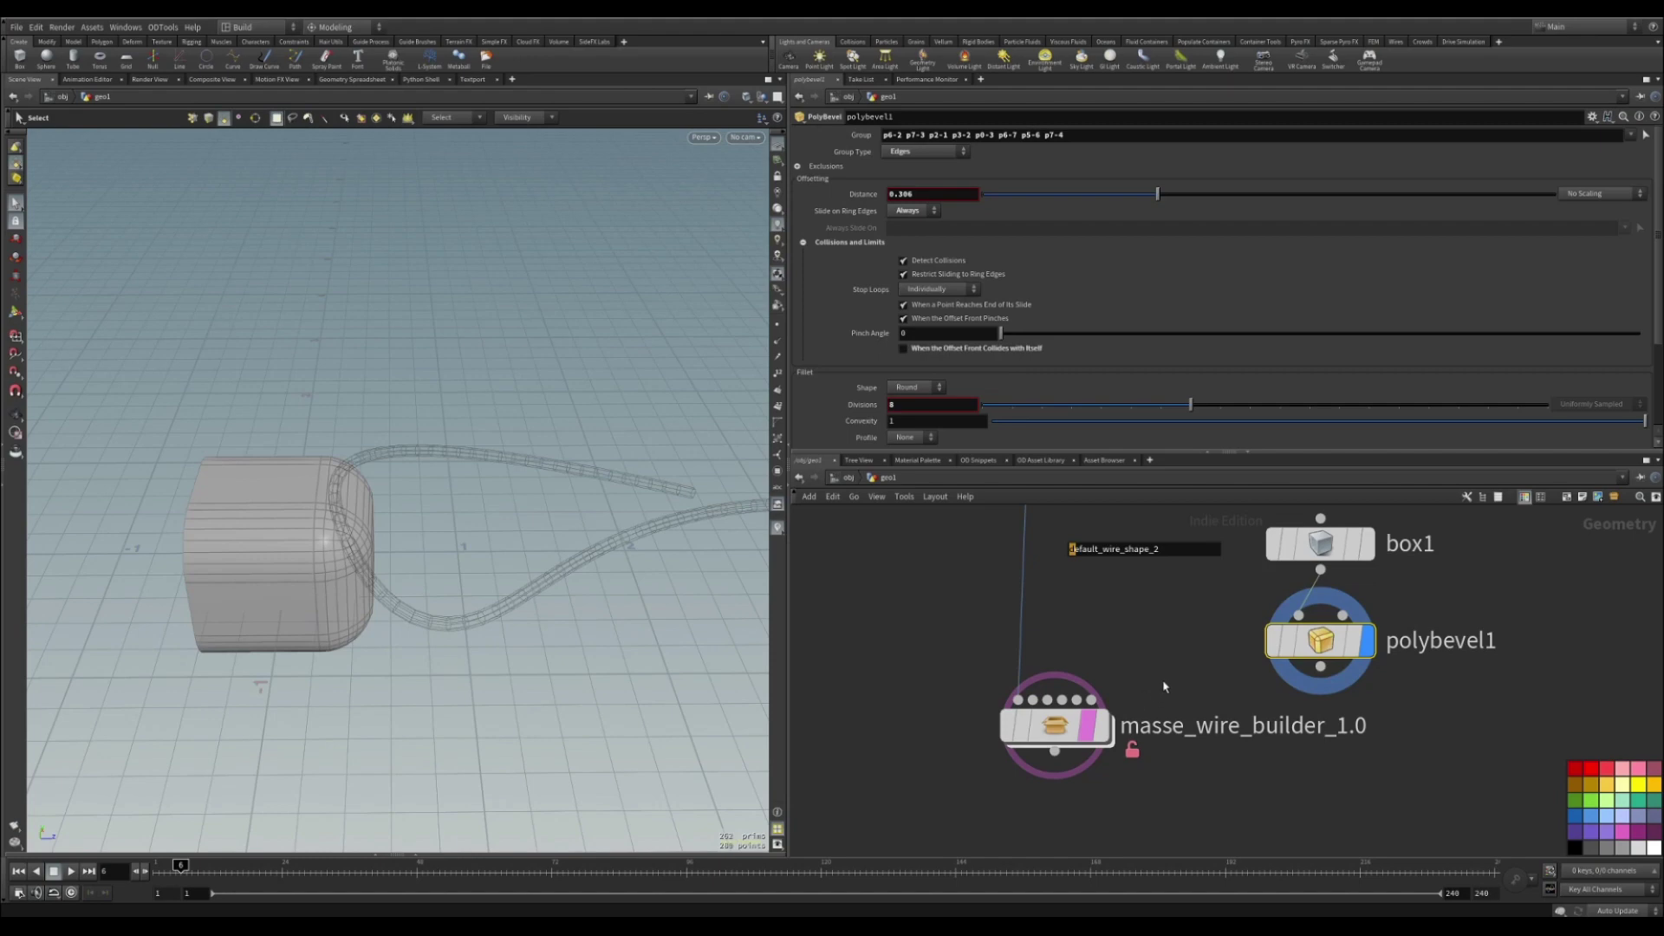
{"action": "left_click_drag", "start_coordinate": [1068, 717], "coordinate": [1066, 743]}
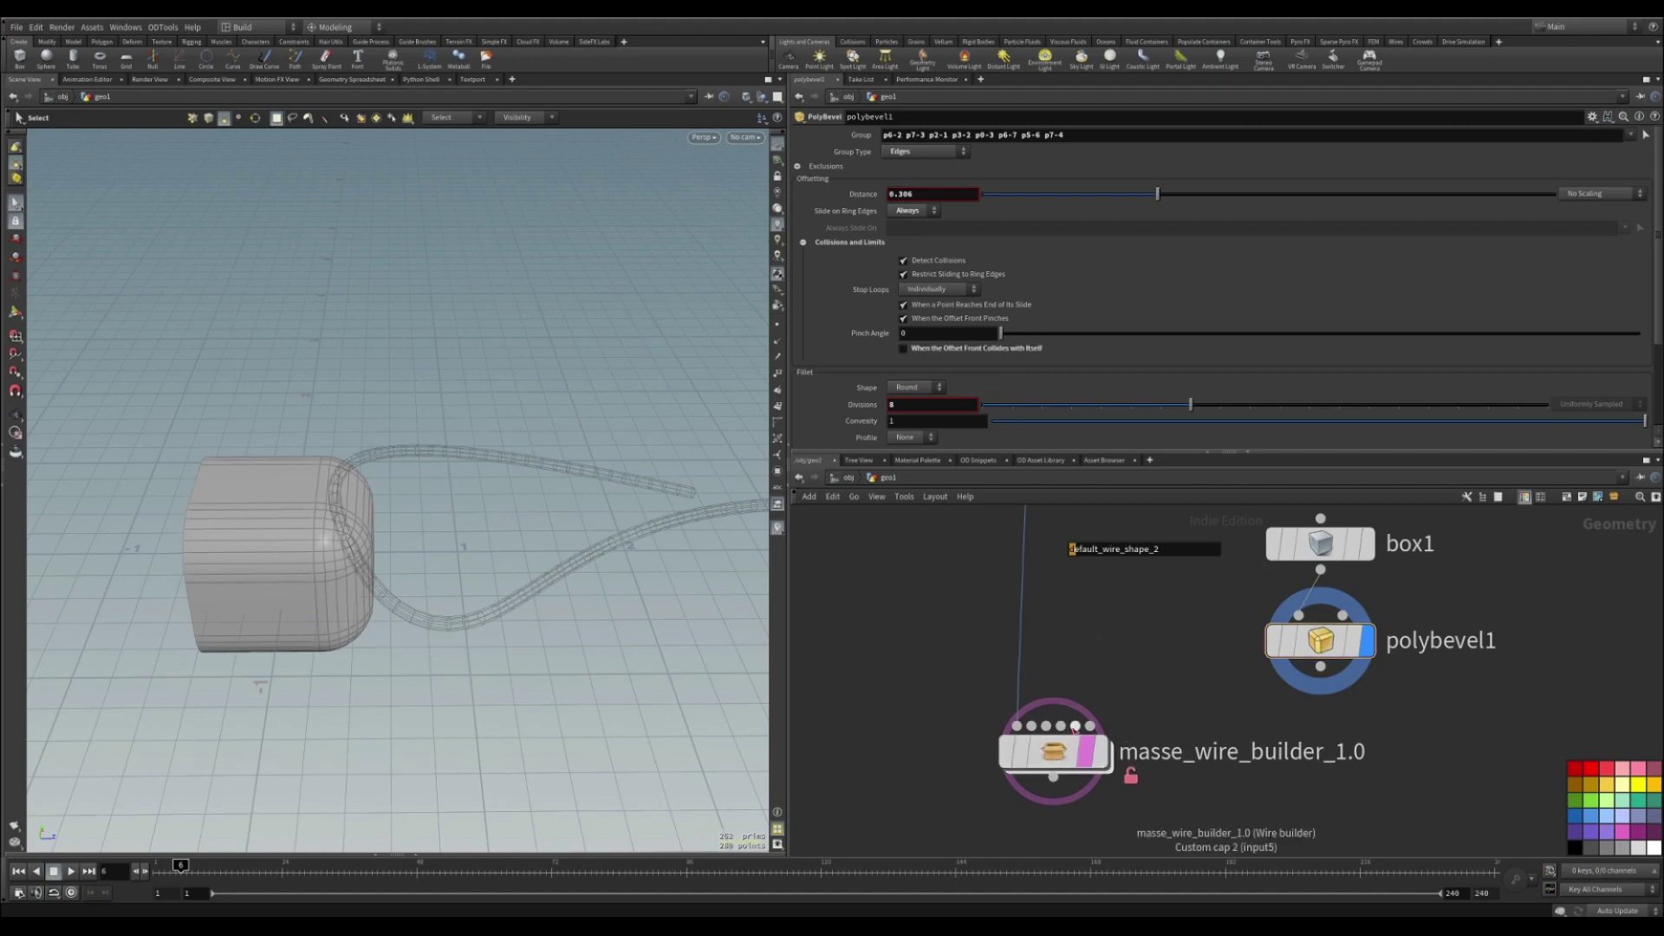
{"action": "scroll", "coordinate": [1090, 731], "scroll_direction": "up", "scroll_amount": 1}
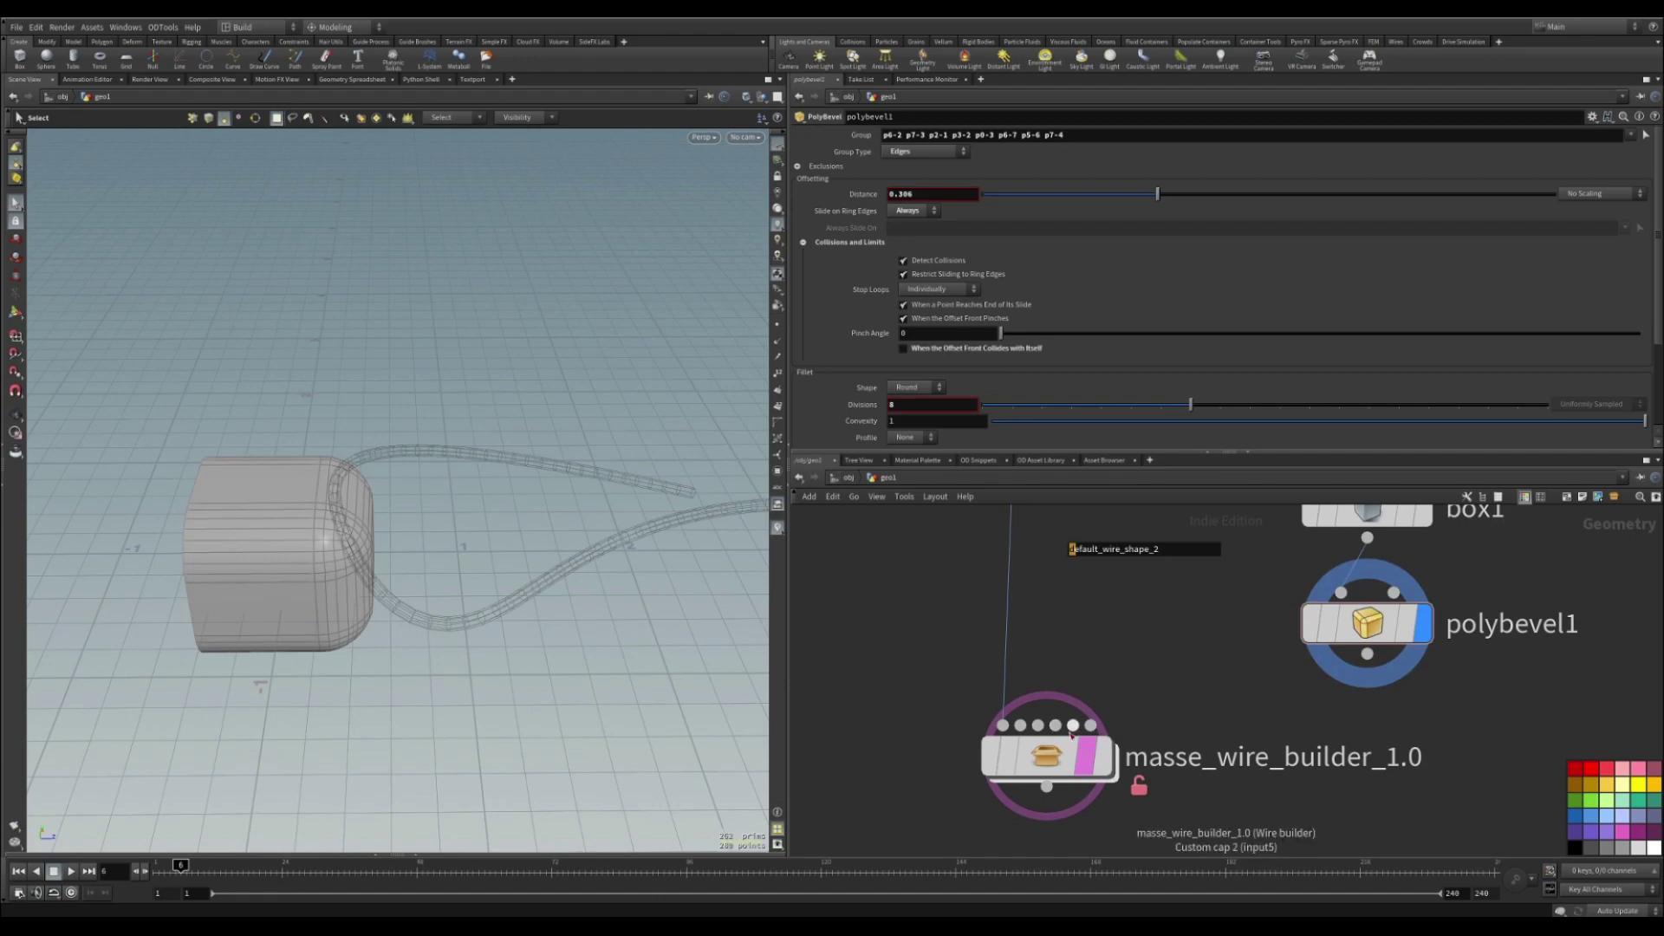
{"action": "left_click_drag", "start_coordinate": [1375, 664], "coordinate": [1056, 705]}
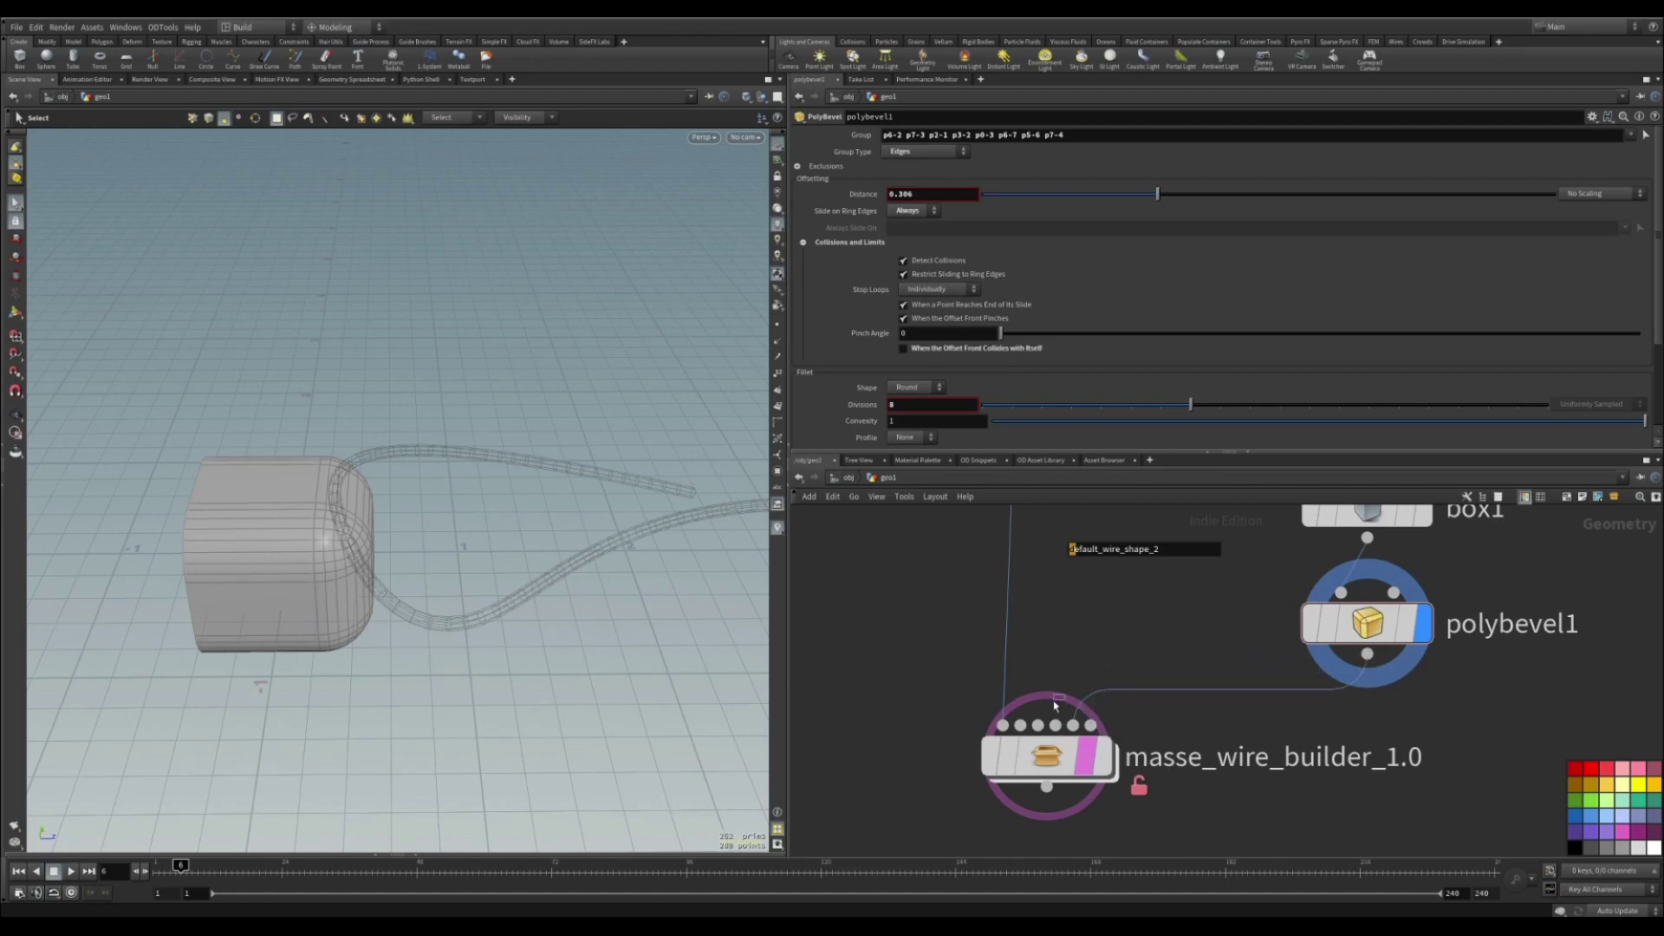
{"action": "left_click_drag", "start_coordinate": [1365, 670], "coordinate": [1109, 725]}
Display the wire builder and set Cap input way 1 and Cap input way 2 to 1 to use the custom caps.
{"action": "left_click", "coordinate": [1047, 756]}
{"action": "left_click", "coordinate": [1106, 757]}
{"action": "left_click_drag", "start_coordinate": [649, 538], "coordinate": [304, 532], "text": "alt"}
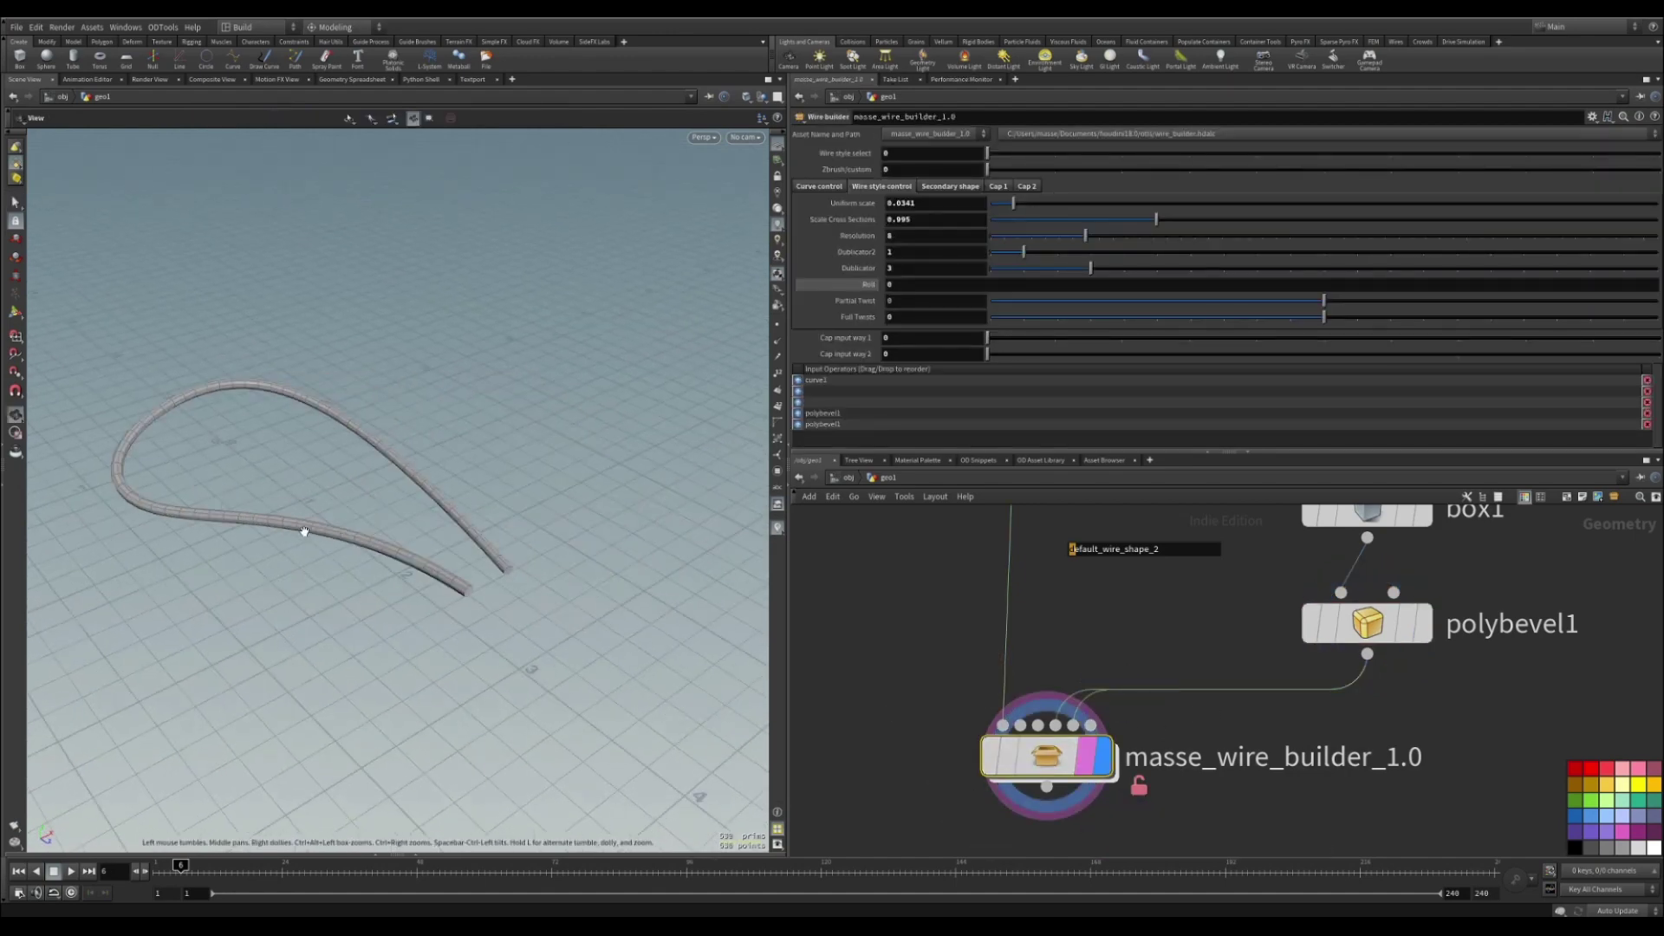
{"action": "right_click_drag", "start_coordinate": [418, 584], "coordinate": [661, 576], "text": "alt"}
{"action": "right_click_drag", "start_coordinate": [530, 590], "coordinate": [628, 587], "text": "alt"}
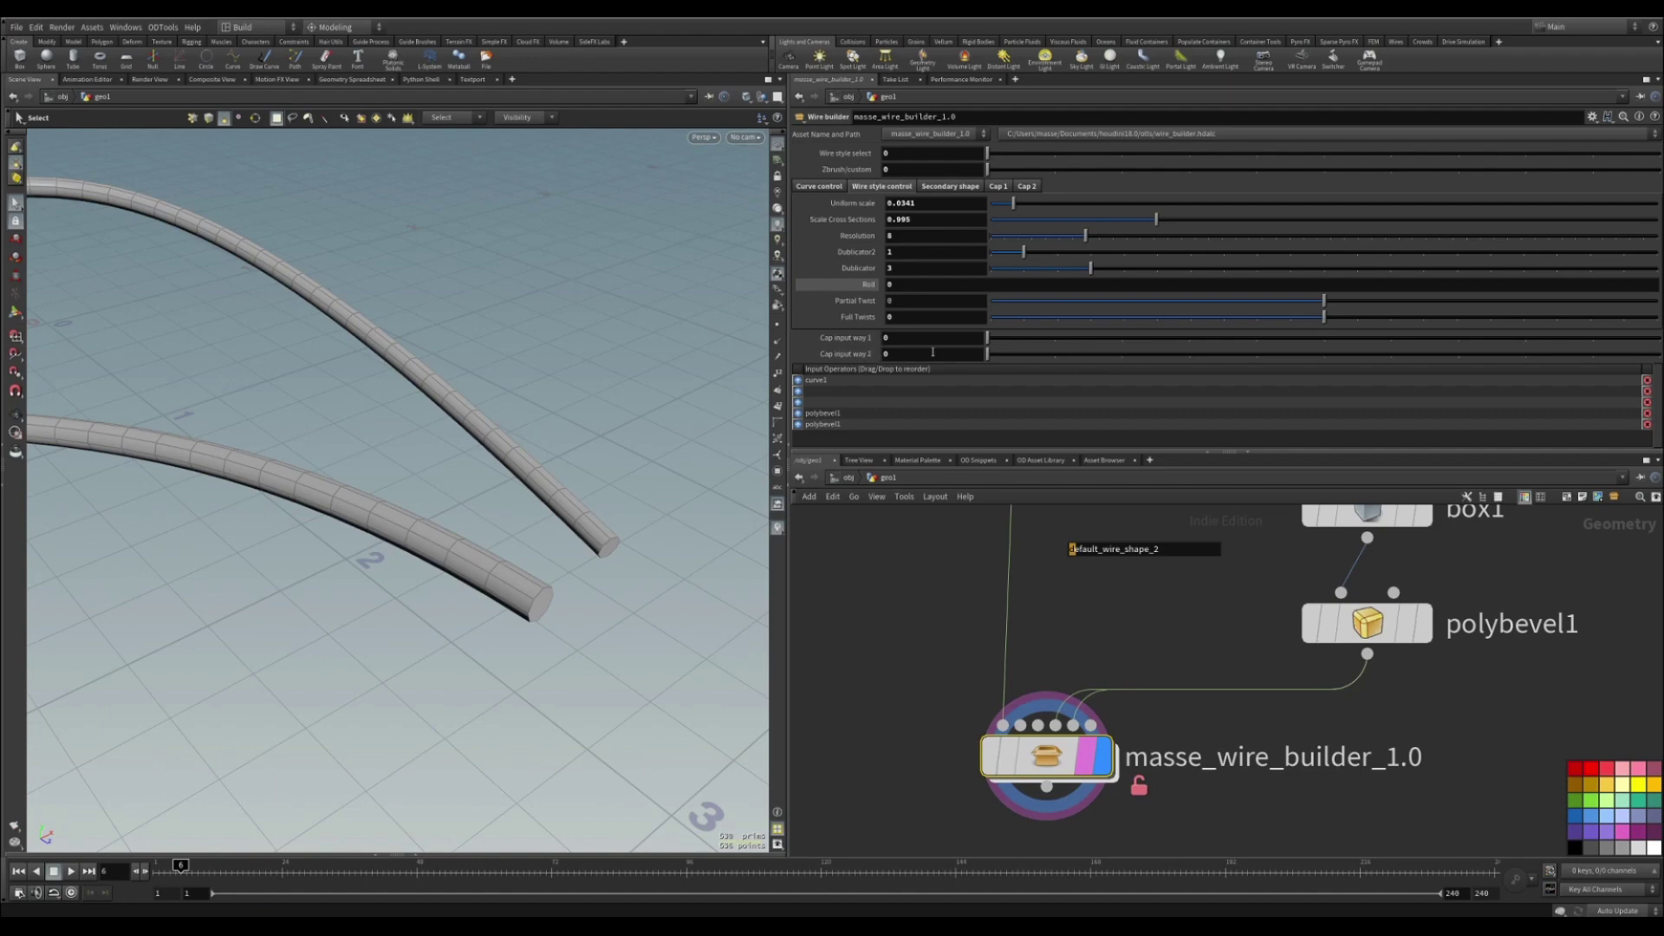
{"action": "left_click_drag", "start_coordinate": [991, 340], "coordinate": [1032, 356]}
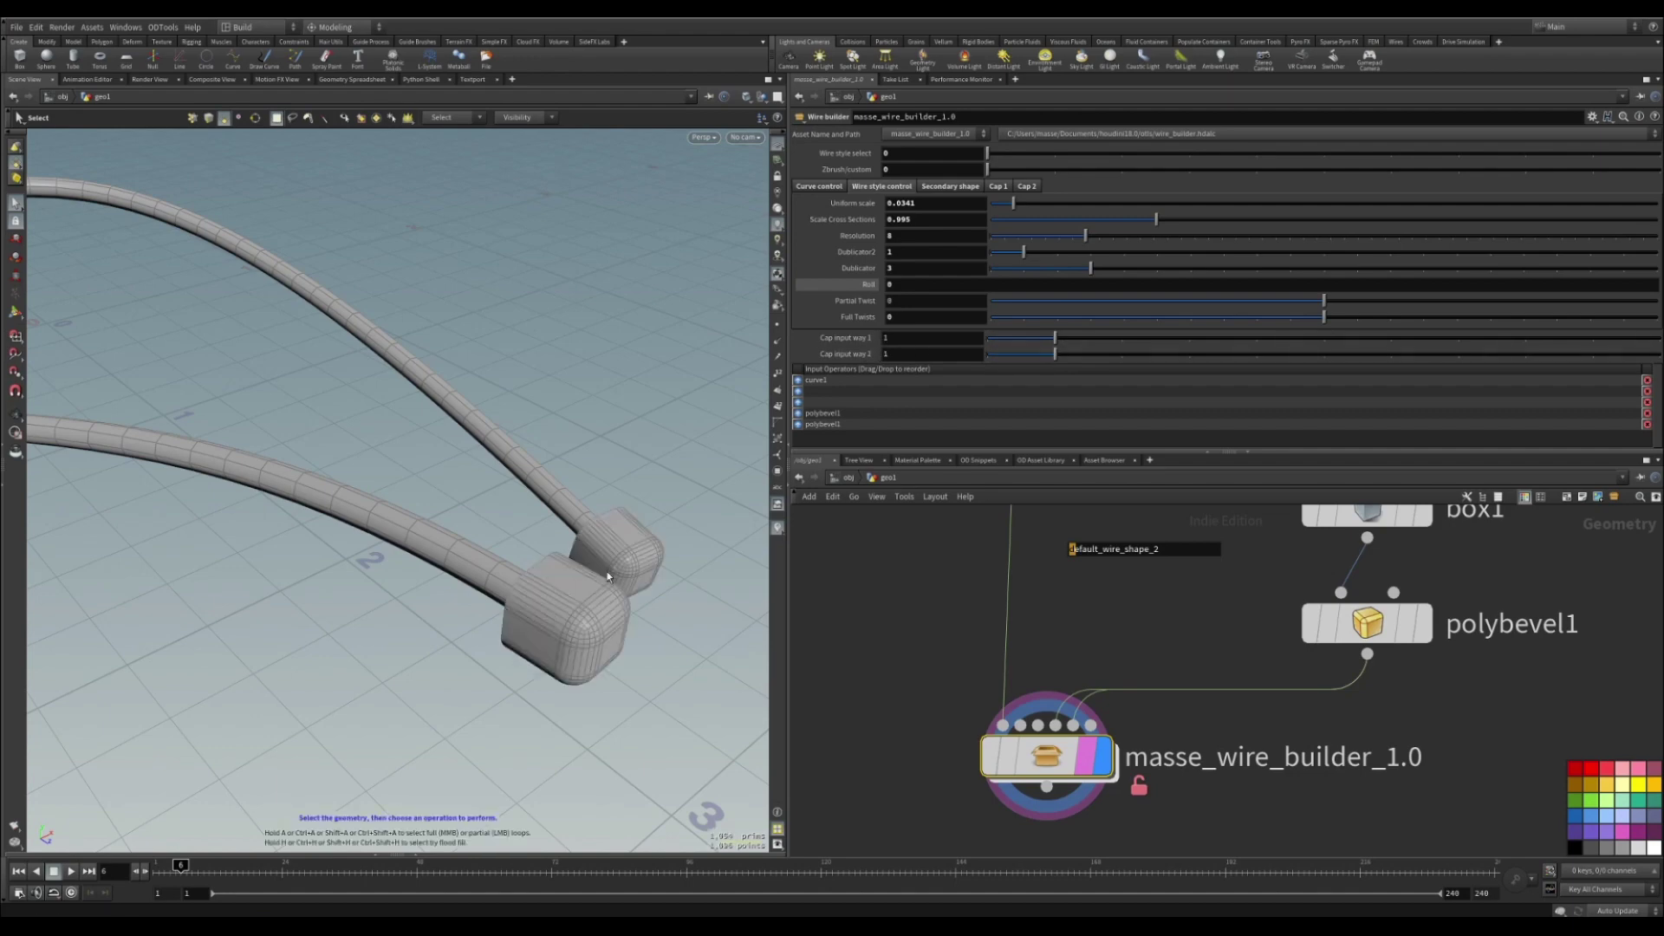
{"action": "left_click_drag", "start_coordinate": [607, 570], "coordinate": [629, 614], "text": "alt"}
{"action": "key", "text": "s"}
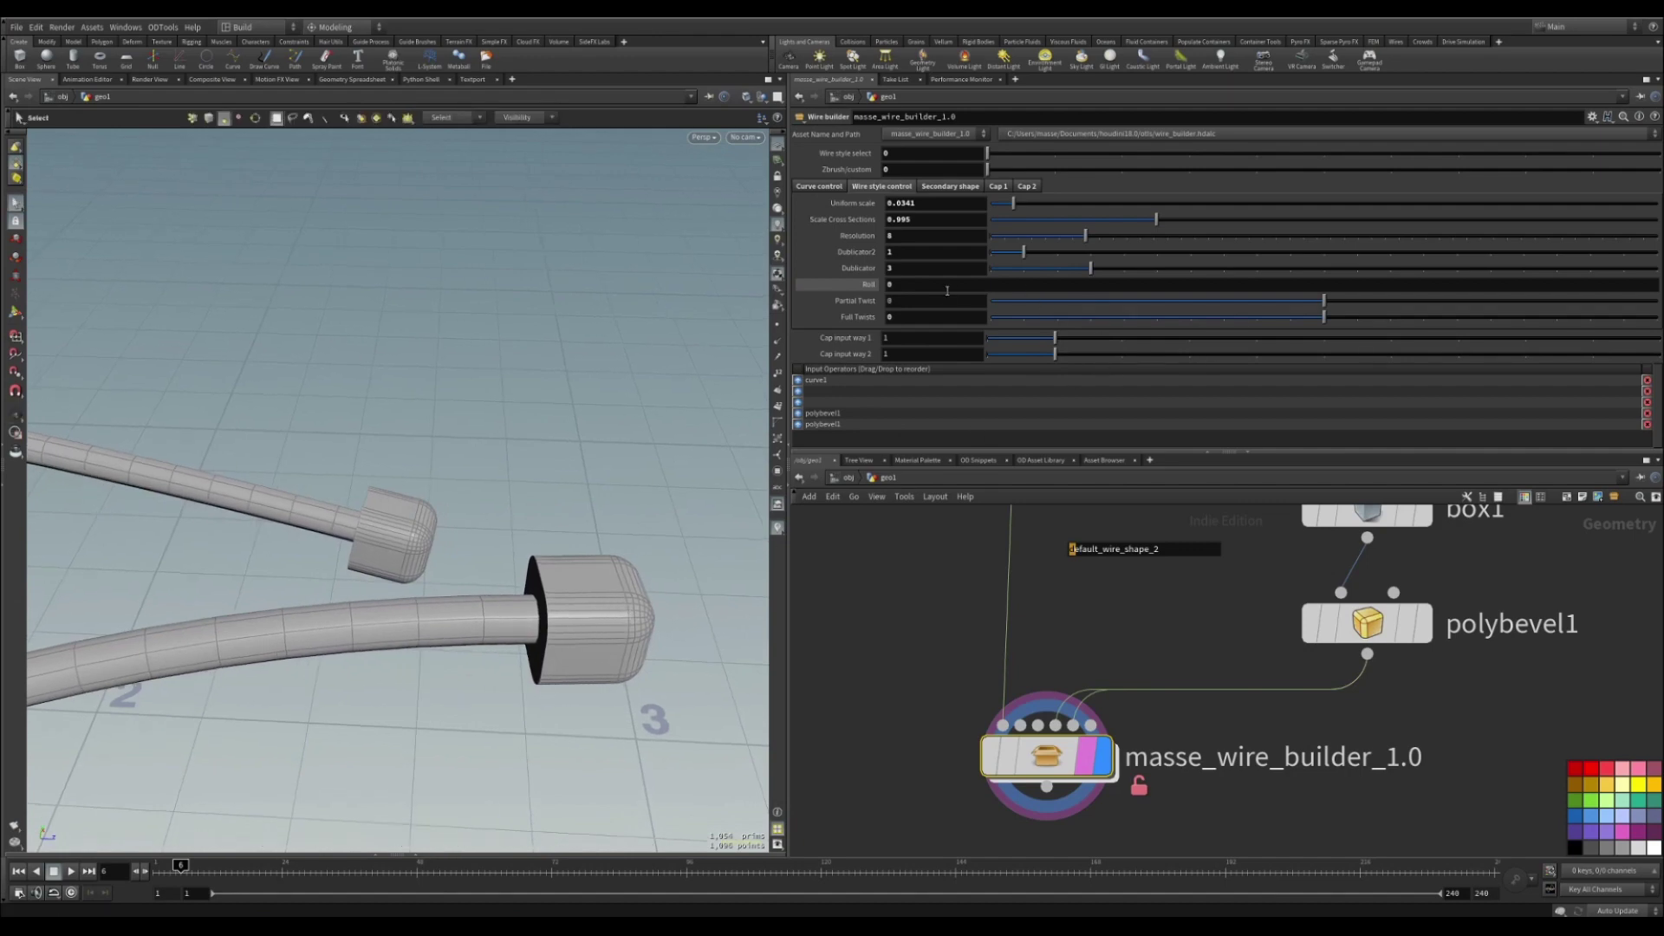
Adjust Cap 1 to an Offset of about -0.013, a Uniform Scale of about 1.77 and a Label value of 14.
{"action": "left_click", "coordinate": [1003, 188]}
{"action": "mouse_move", "coordinate": [1232, 207]}
{"action": "left_mouse_down"}
{"action": "mouse_move", "coordinate": [1149, 214]}
{"action": "mouse_move", "coordinate": [1242, 217]}
{"action": "left_mouse_up"}
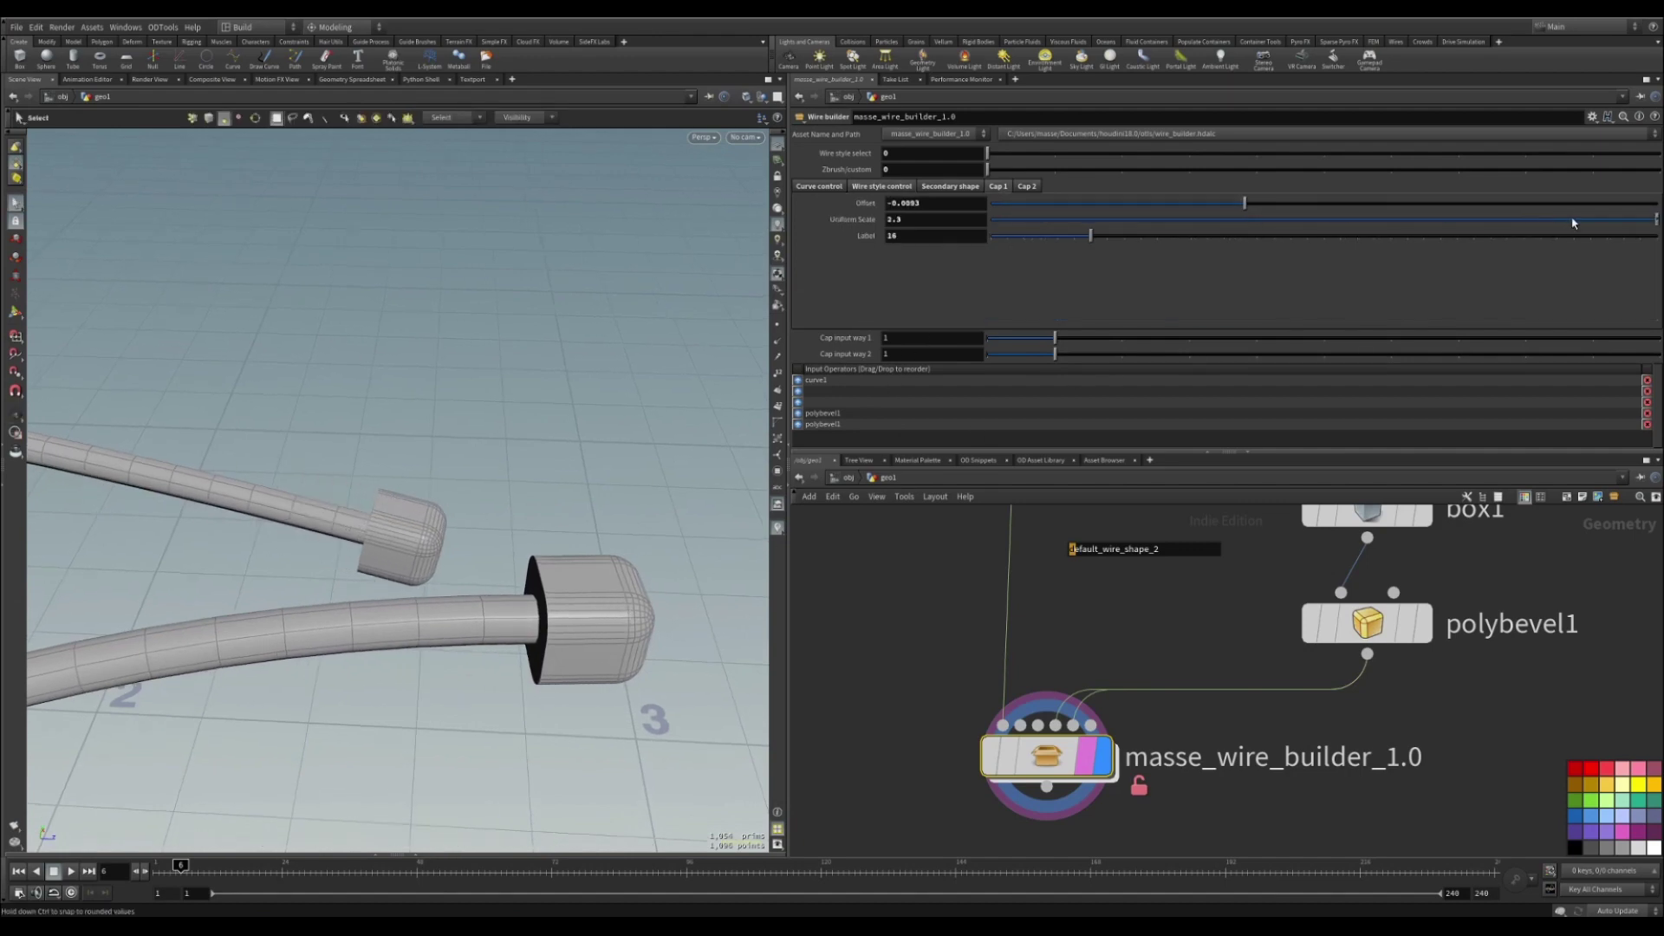
{"action": "left_click_drag", "start_coordinate": [1574, 222], "coordinate": [1484, 231]}
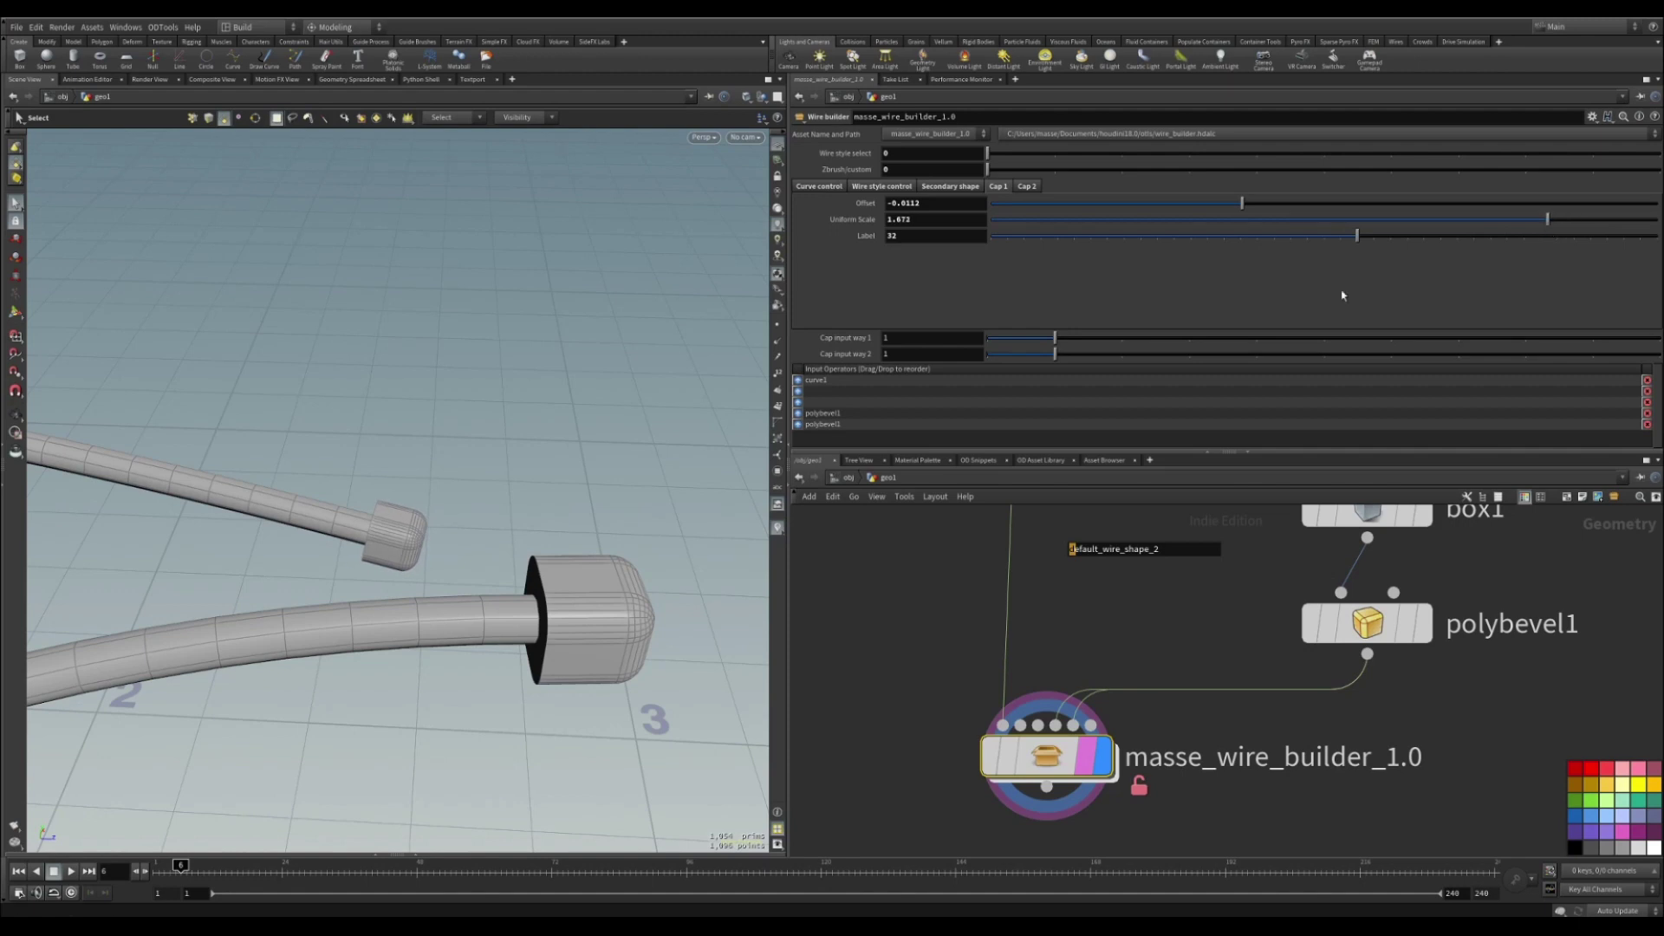
{"action": "left_click_drag", "start_coordinate": [491, 574], "coordinate": [495, 598], "text": "alt"}
{"action": "mouse_move", "coordinate": [1247, 203]}
{"action": "left_mouse_down"}
{"action": "mouse_move", "coordinate": [1192, 204]}
{"action": "mouse_move", "coordinate": [1242, 213]}
{"action": "left_mouse_up"}
{"action": "left_click_drag", "start_coordinate": [1497, 234], "coordinate": [1581, 242]}
{"action": "key", "text": "shift+w"}
{"action": "left_click_drag", "start_coordinate": [516, 624], "coordinate": [568, 611], "text": "alt"}
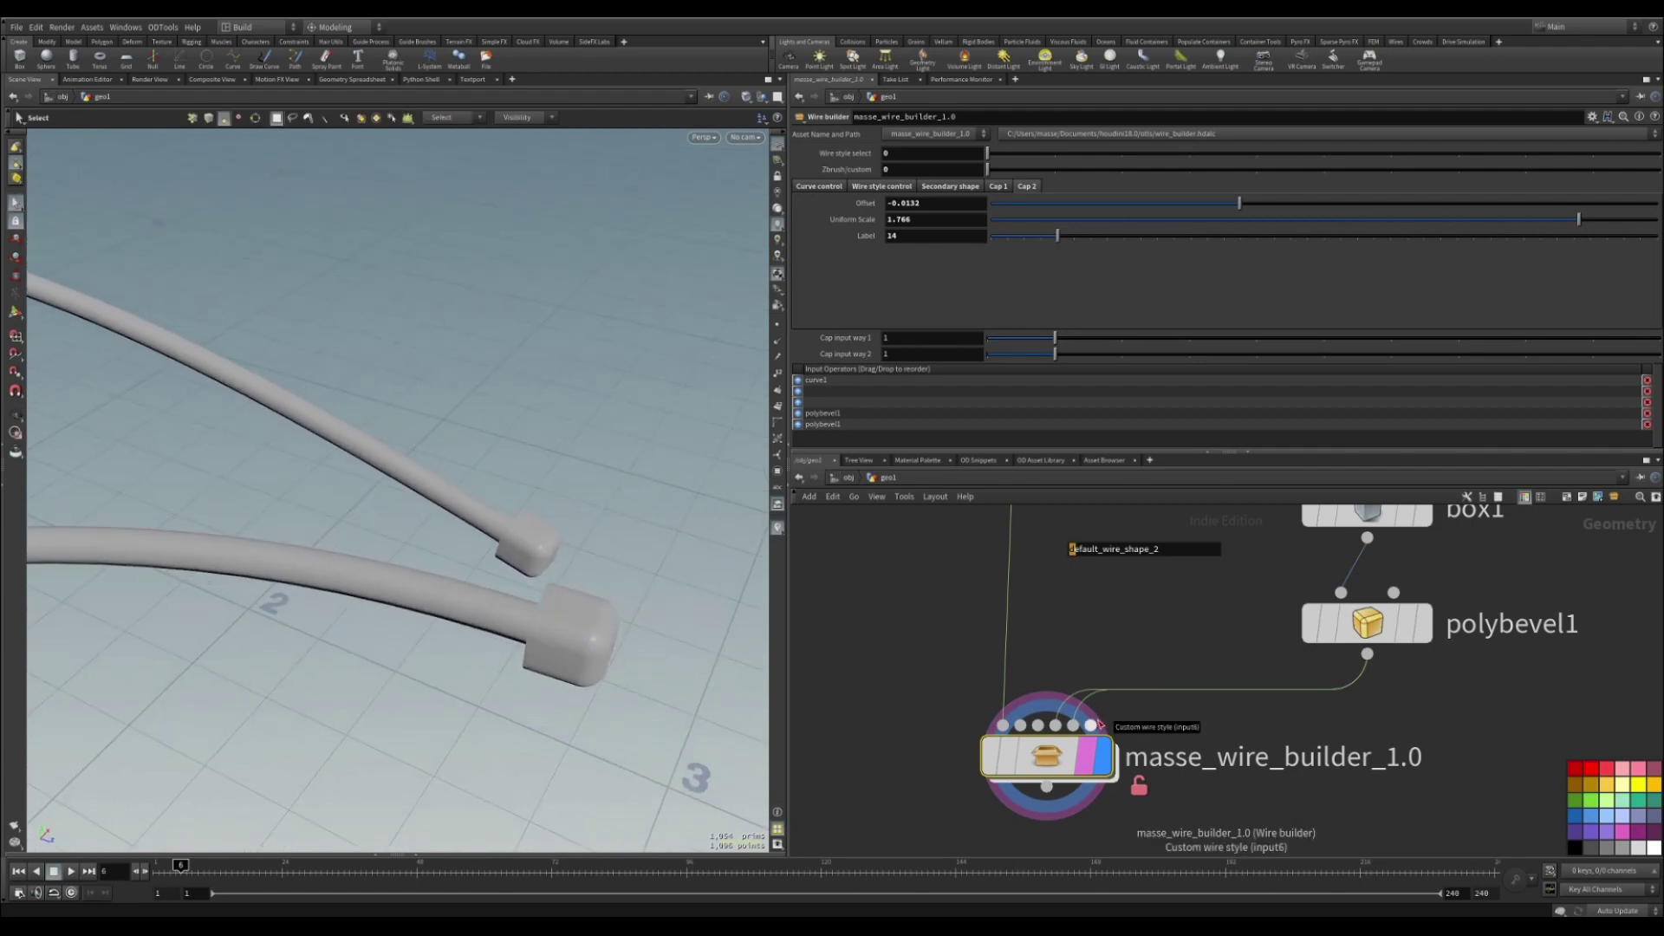
Add a Circle node beside the wire builder in the network and display it.
{"action": "scroll", "coordinate": [1099, 725], "scroll_direction": "down", "scroll_amount": 3}
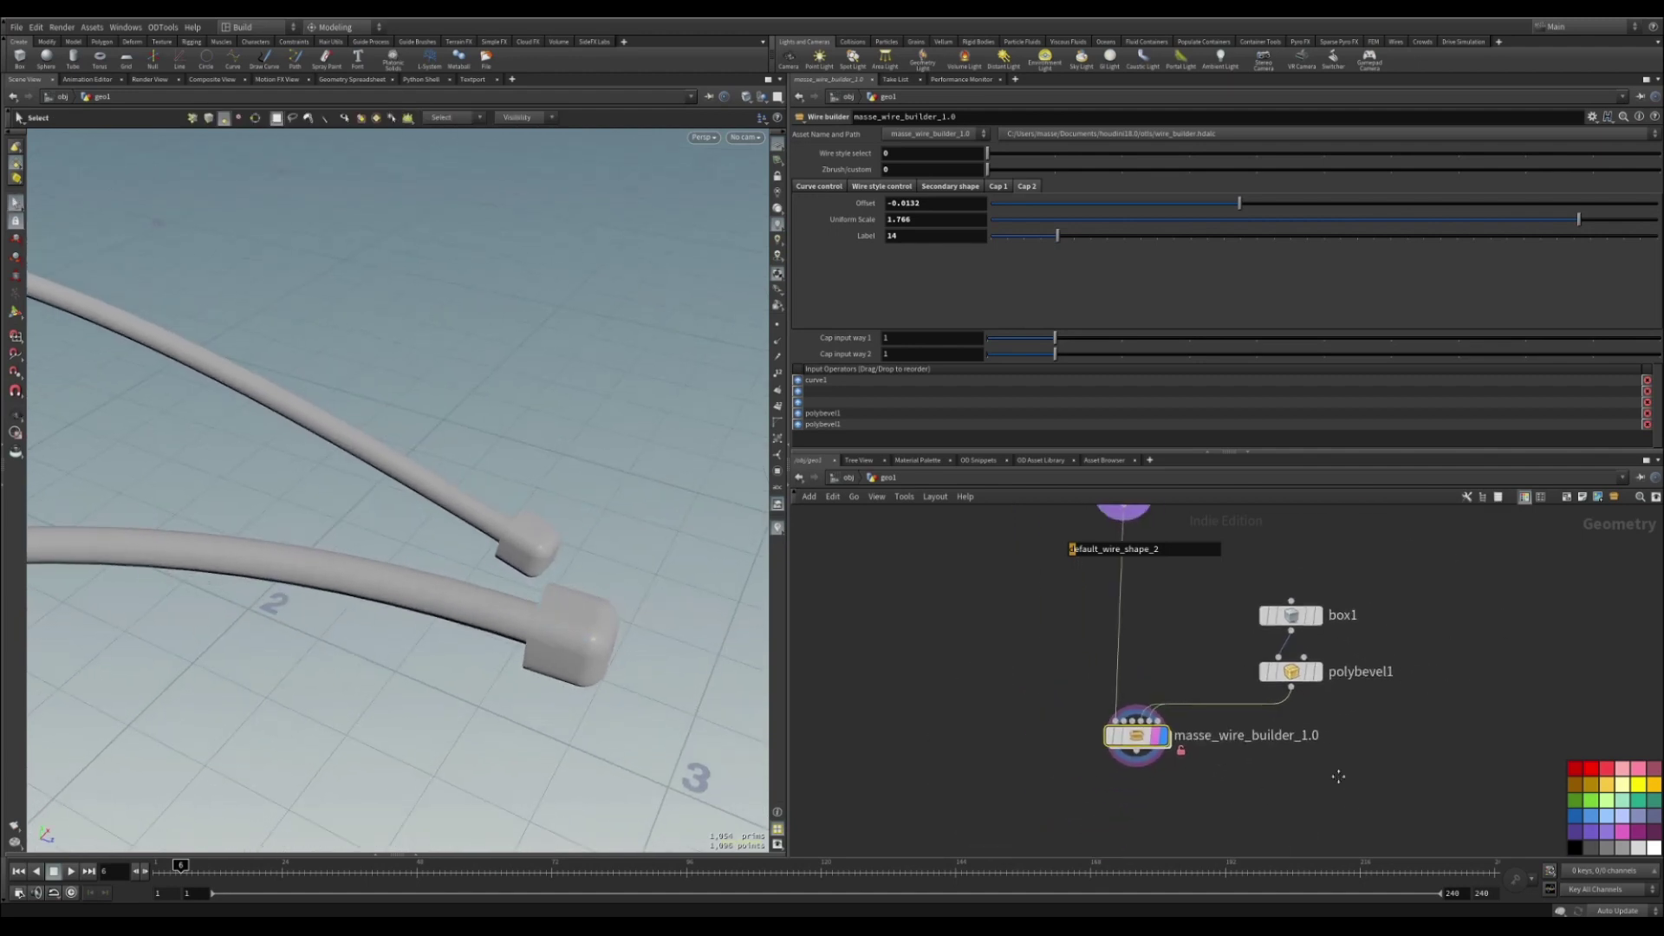
{"action": "key", "text": "Tab"}
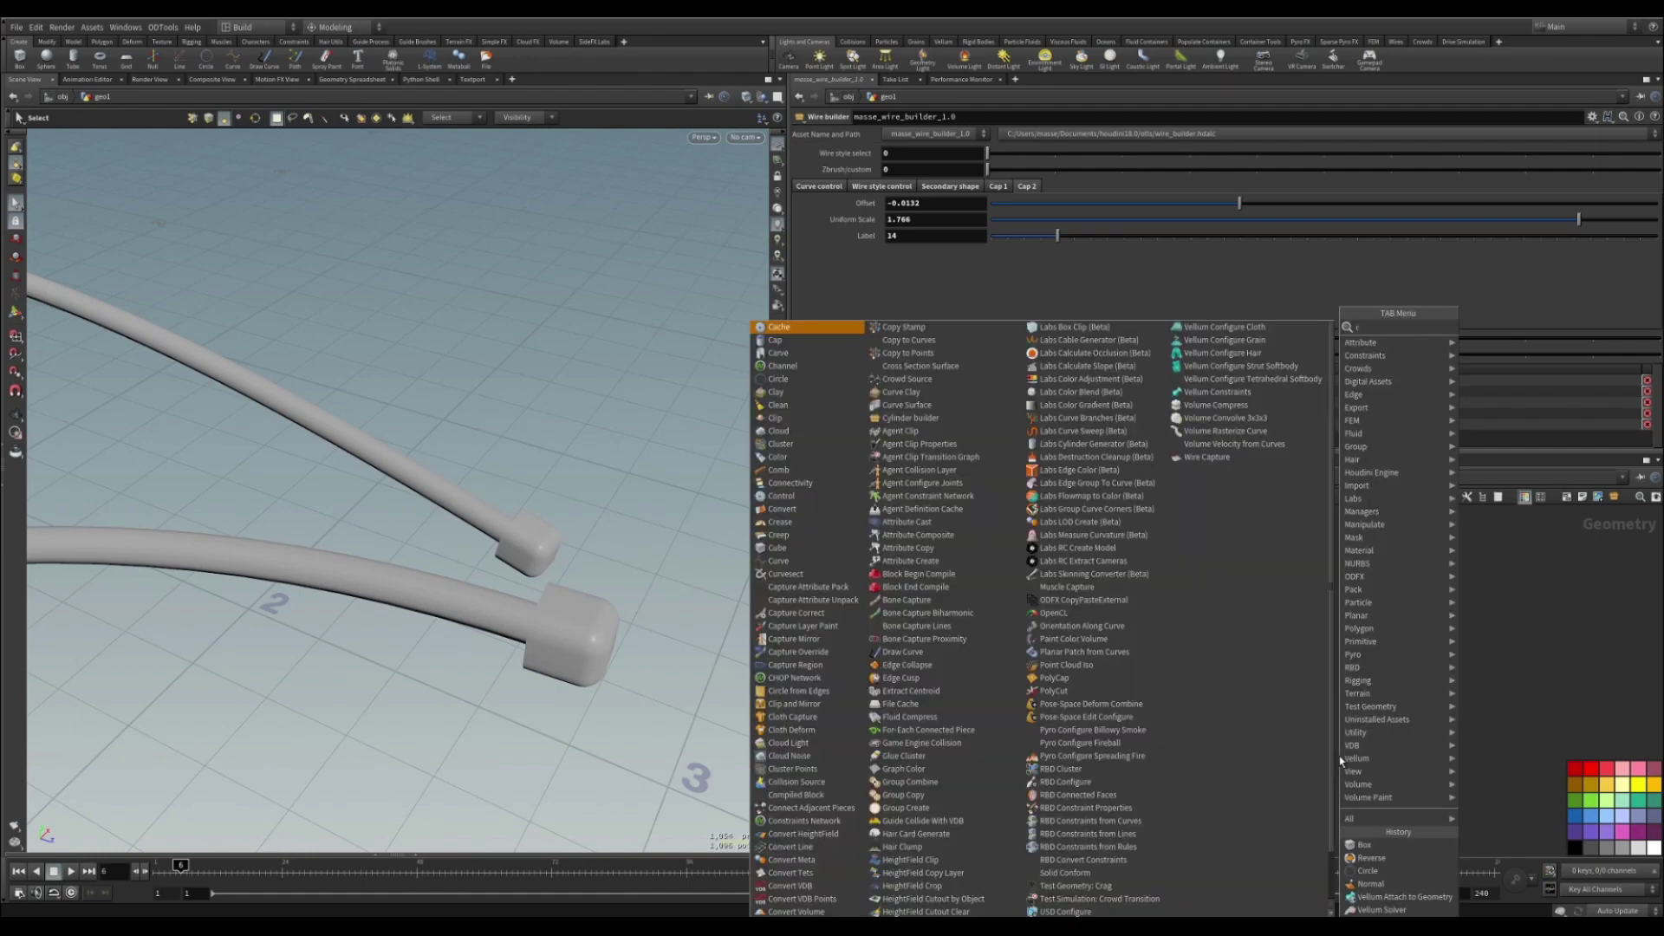
{"action": "key", "text": "Escape"}
{"action": "left_click", "coordinate": [1341, 761]}
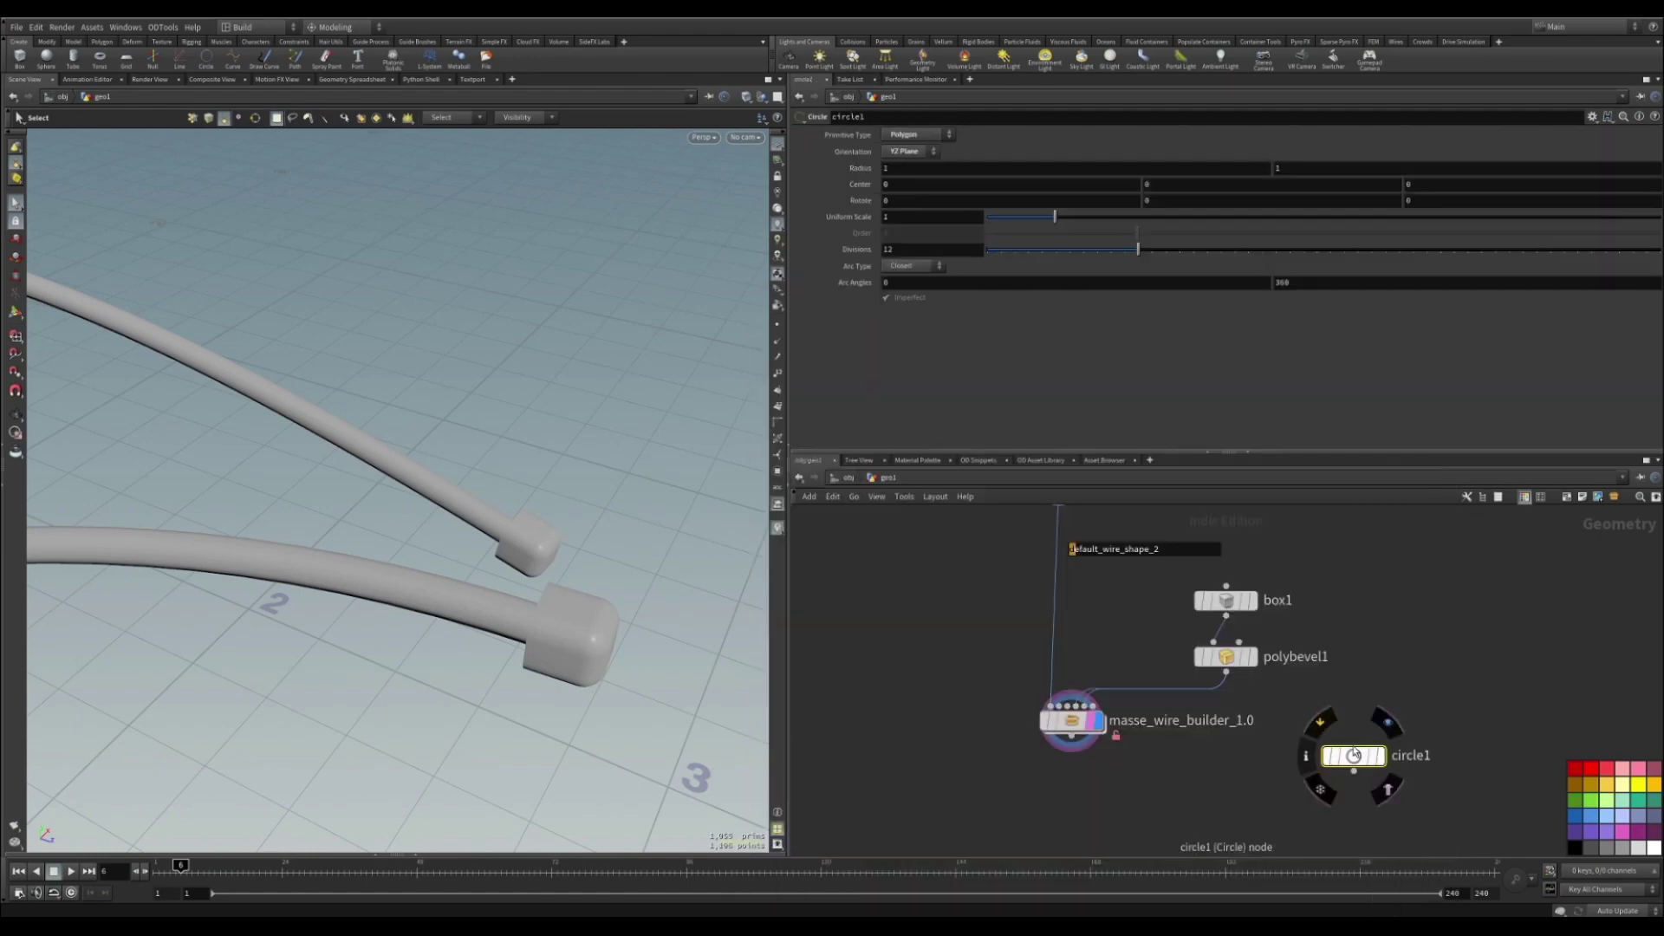
{"action": "left_click", "coordinate": [1379, 756]}
Rotate the circle -90 degrees about the Y axis.
{"action": "left_click_drag", "start_coordinate": [569, 549], "coordinate": [430, 578]}
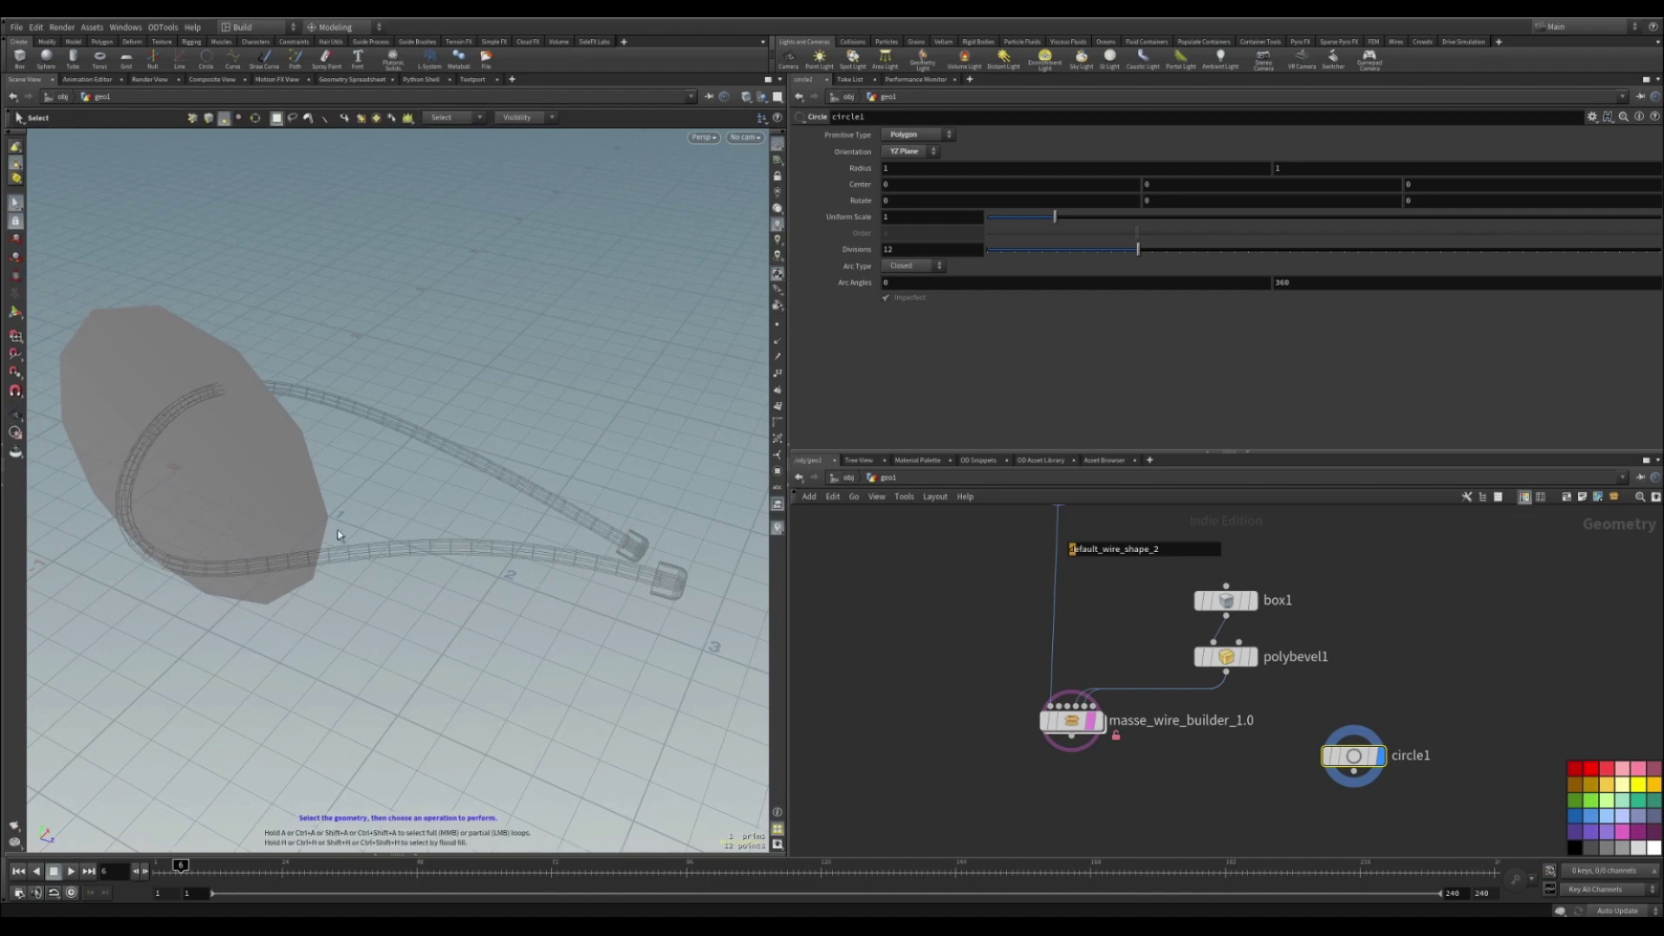
{"action": "middle_click_drag", "start_coordinate": [299, 521], "coordinate": [394, 535], "text": "alt"}
{"action": "left_click_drag", "start_coordinate": [287, 523], "coordinate": [439, 509]}
{"action": "middle_click_drag", "start_coordinate": [439, 508], "coordinate": [490, 525], "text": "alt"}
{"action": "mouse_move", "coordinate": [391, 535]}
{"action": "left_mouse_down"}
{"action": "mouse_move", "coordinate": [302, 495]}
{"action": "mouse_move", "coordinate": [524, 594]}
{"action": "mouse_move", "coordinate": [390, 543]}
{"action": "left_mouse_up"}
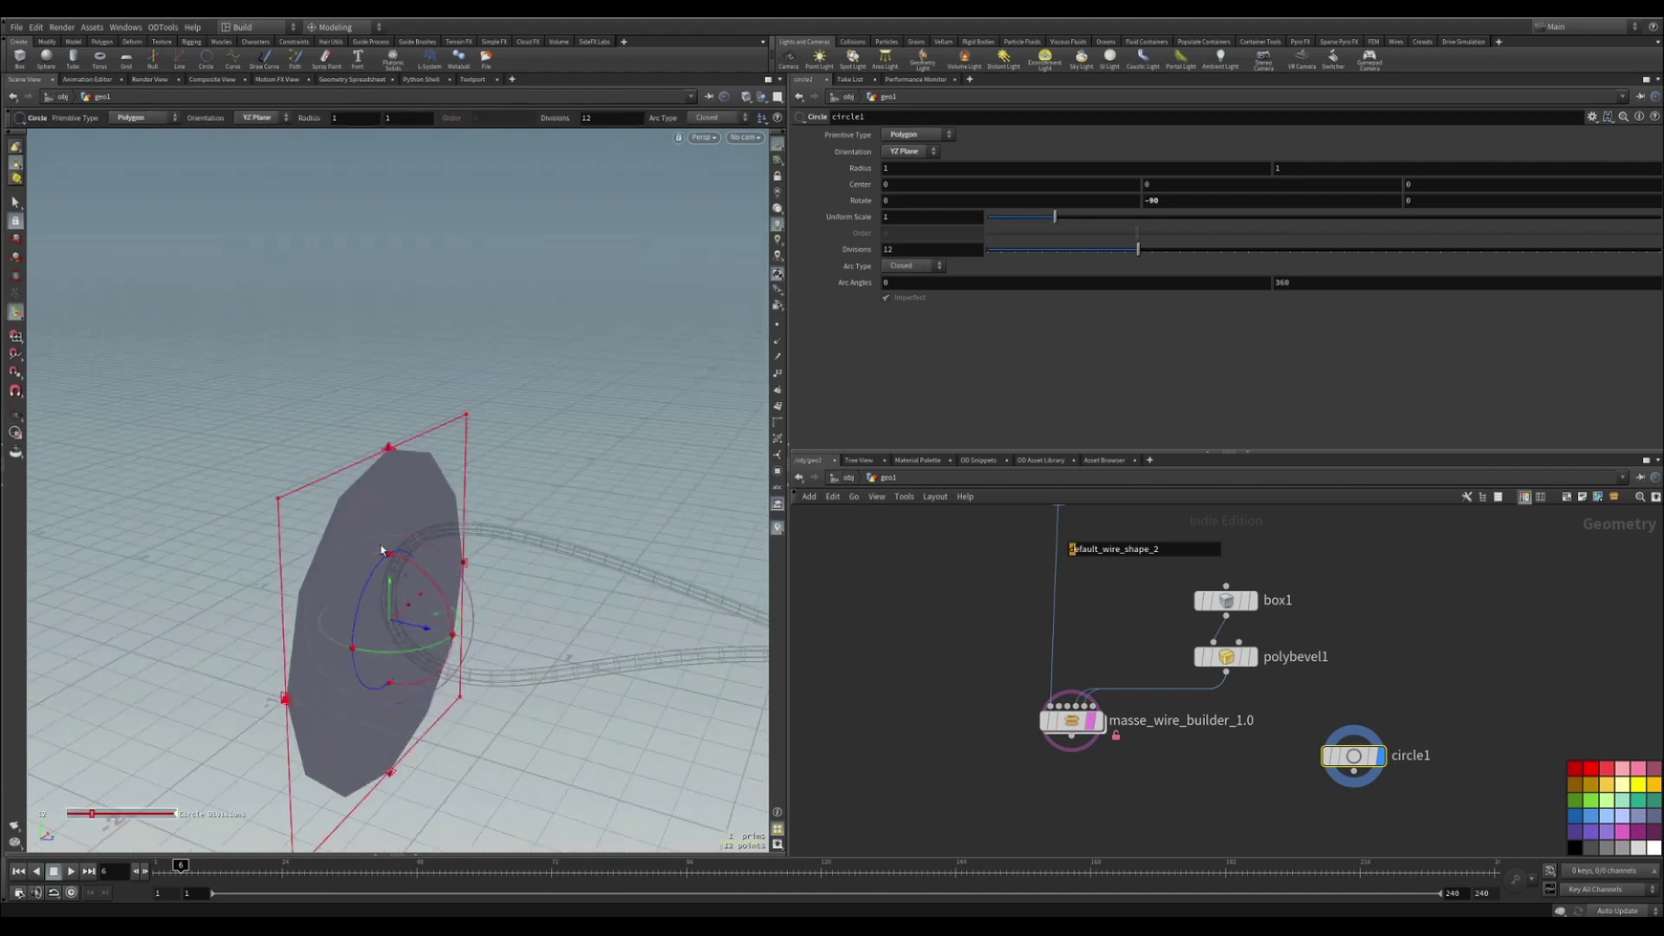
Select the circle's three uppermost points and move them up by about 0.57 to stretch the profile.
{"action": "key", "text": "s"}
{"action": "key", "text": "2"}
{"action": "left_click_drag", "start_coordinate": [448, 423], "coordinate": [321, 503]}
{"action": "key", "text": "t"}
{"action": "left_click_drag", "start_coordinate": [388, 446], "coordinate": [389, 347]}
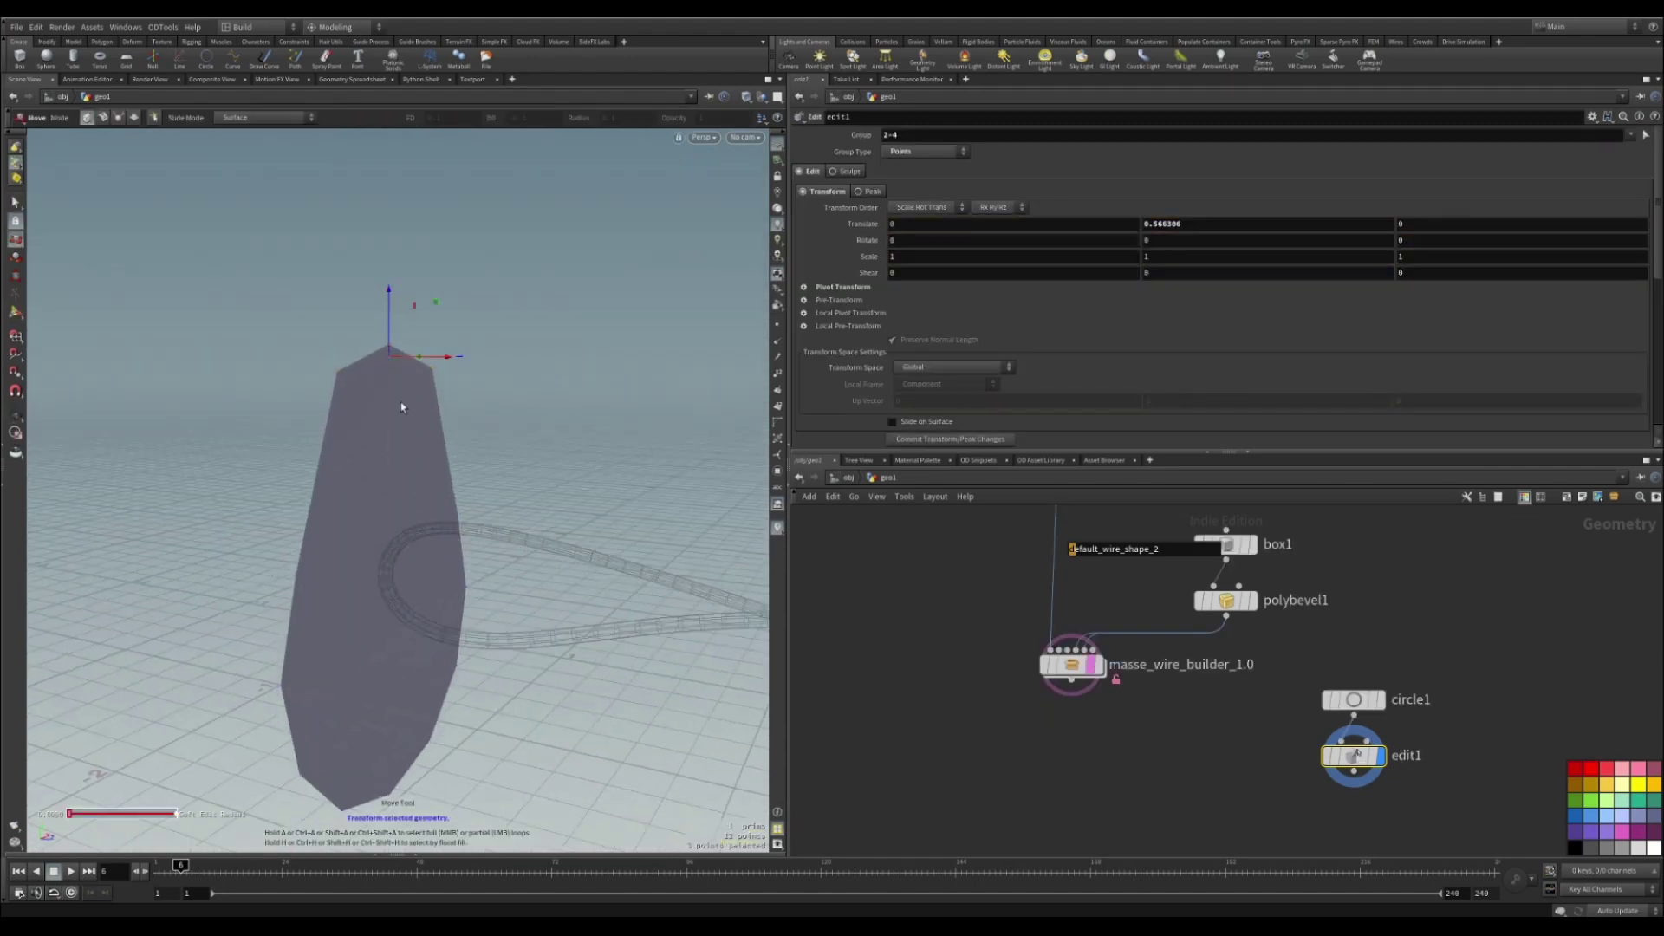
{"action": "key", "text": "s"}
{"action": "left_click_drag", "start_coordinate": [401, 408], "coordinate": [295, 449], "text": "alt"}
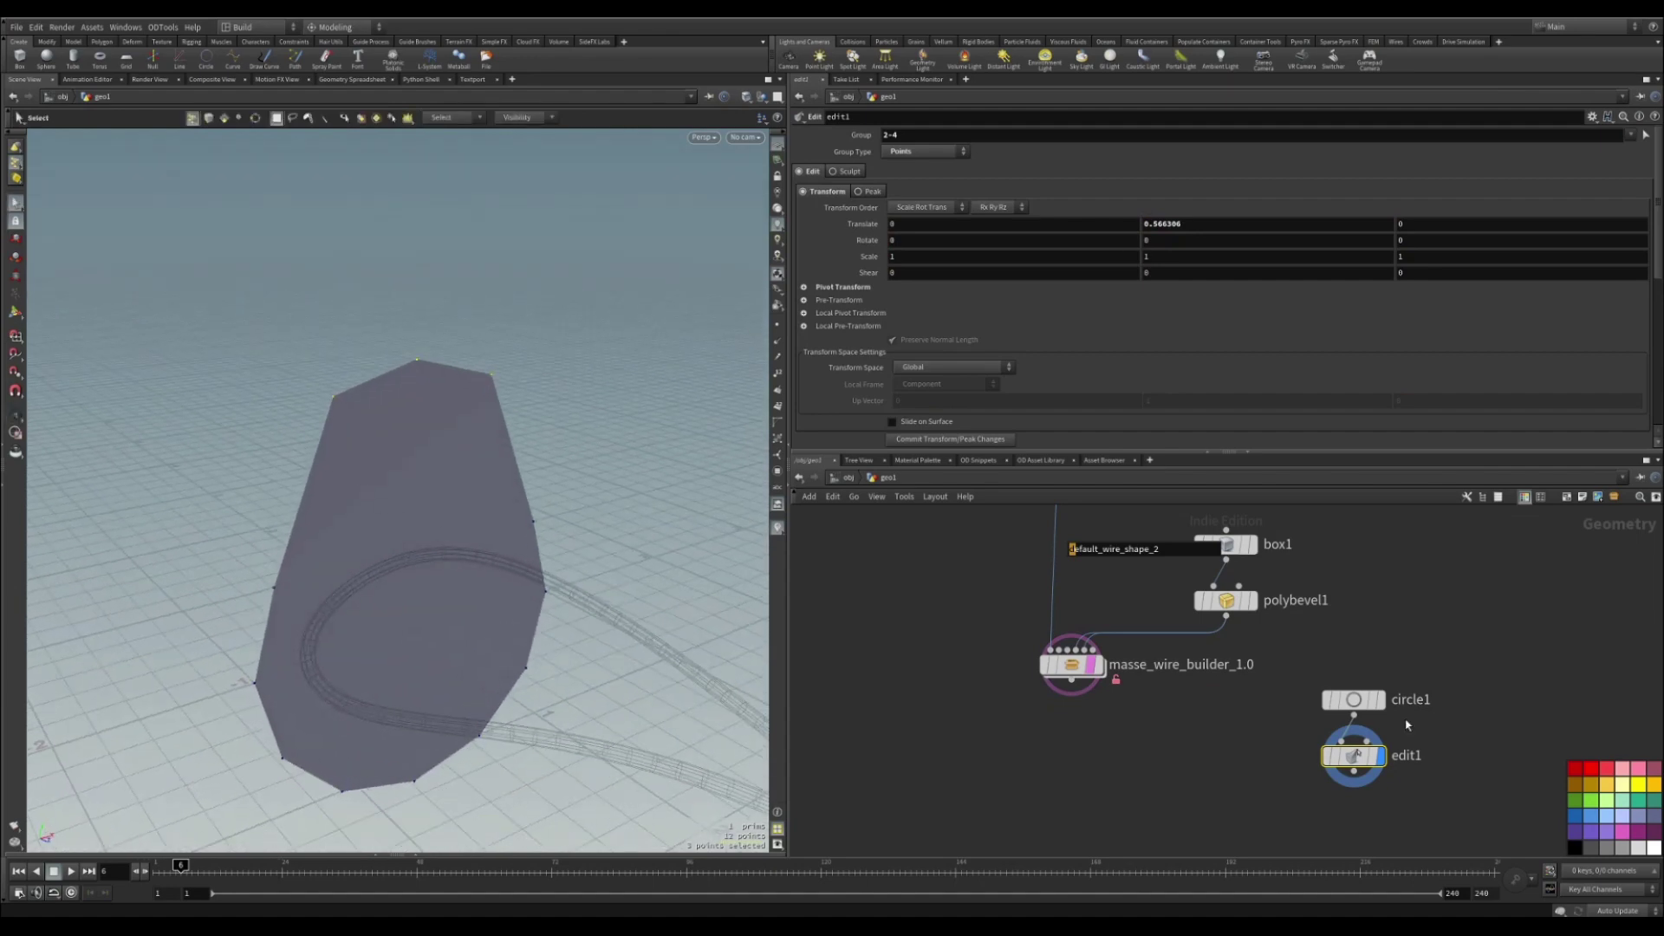
Set the circle's Uniform Scale to about 0.222 and lower its three stretched points to a Y translate of about 0.214.
{"action": "left_click", "coordinate": [1337, 704]}
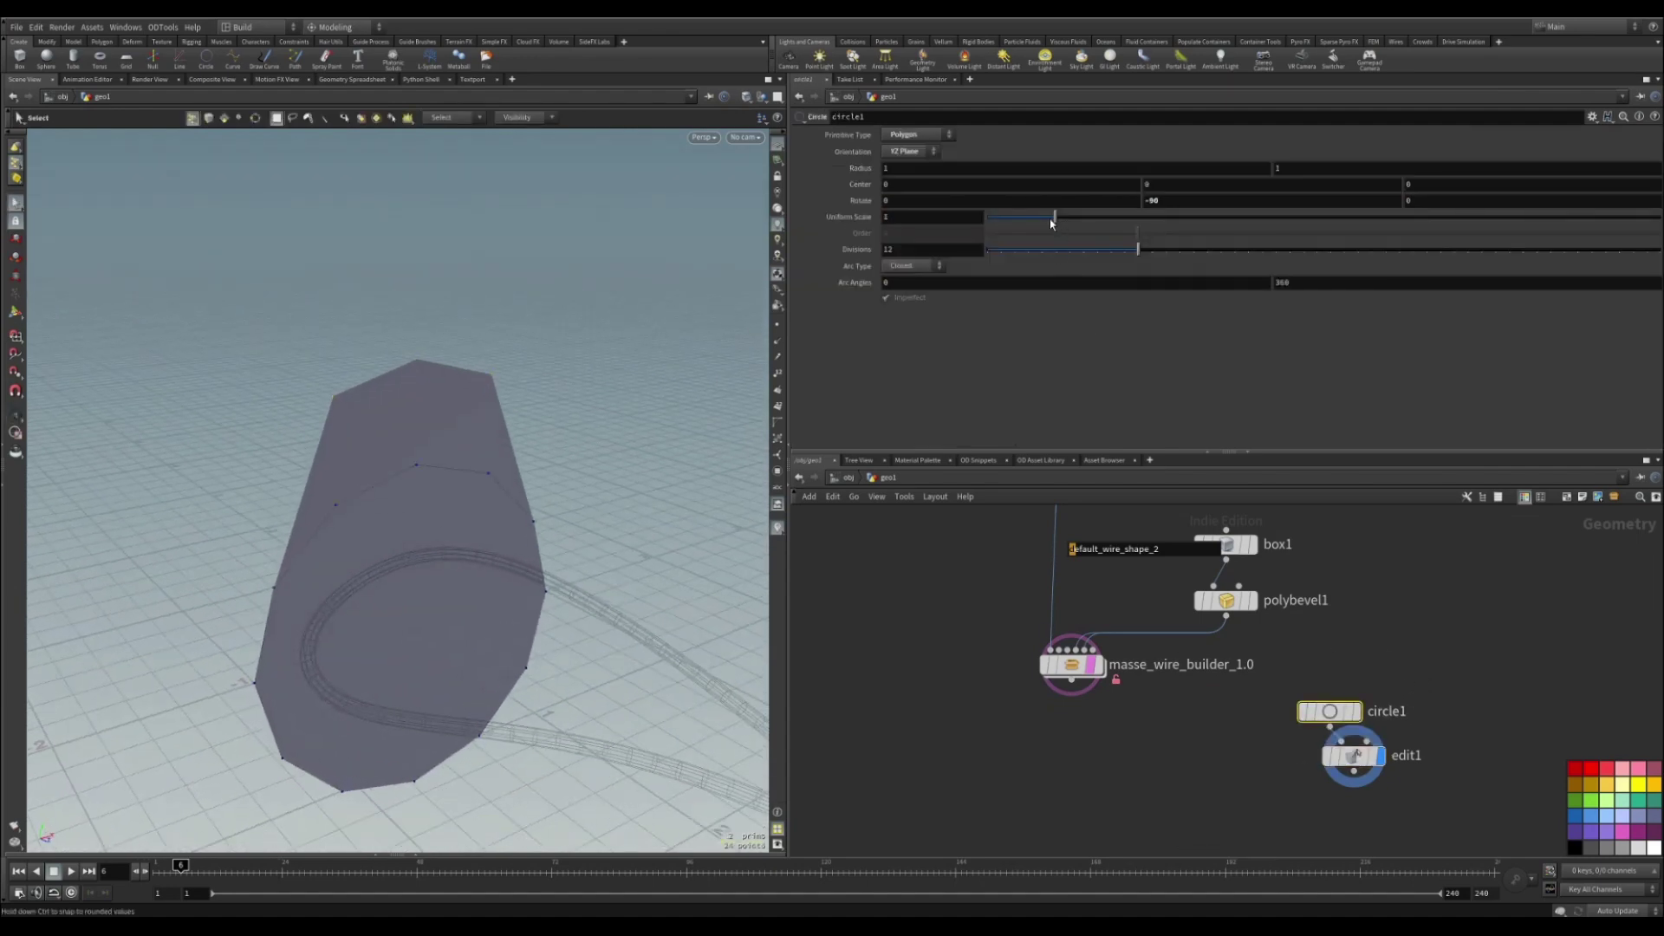
{"action": "left_click_drag", "start_coordinate": [1051, 223], "coordinate": [1004, 224]}
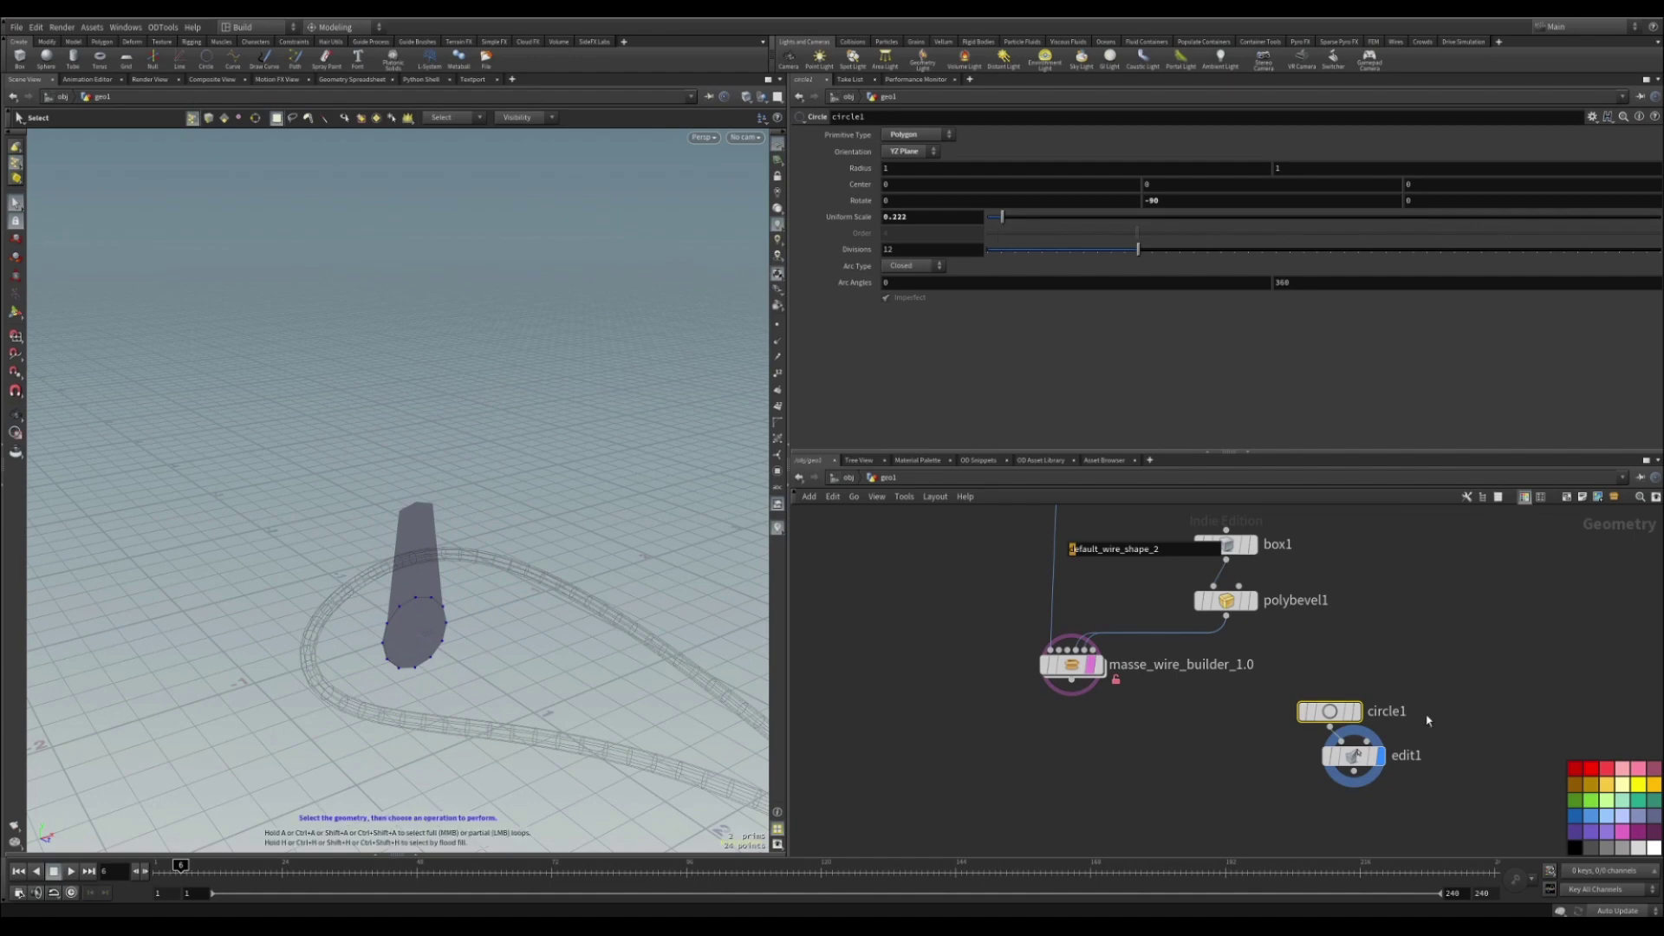
{"action": "left_click", "coordinate": [1354, 755]}
{"action": "key", "text": "t"}
{"action": "left_click_drag", "start_coordinate": [411, 500], "coordinate": [413, 541]}
Feed the edited circle profile into the wire builder's last input and display the wire builder.
{"action": "scroll", "coordinate": [1146, 717], "scroll_direction": "up", "scroll_amount": 2}
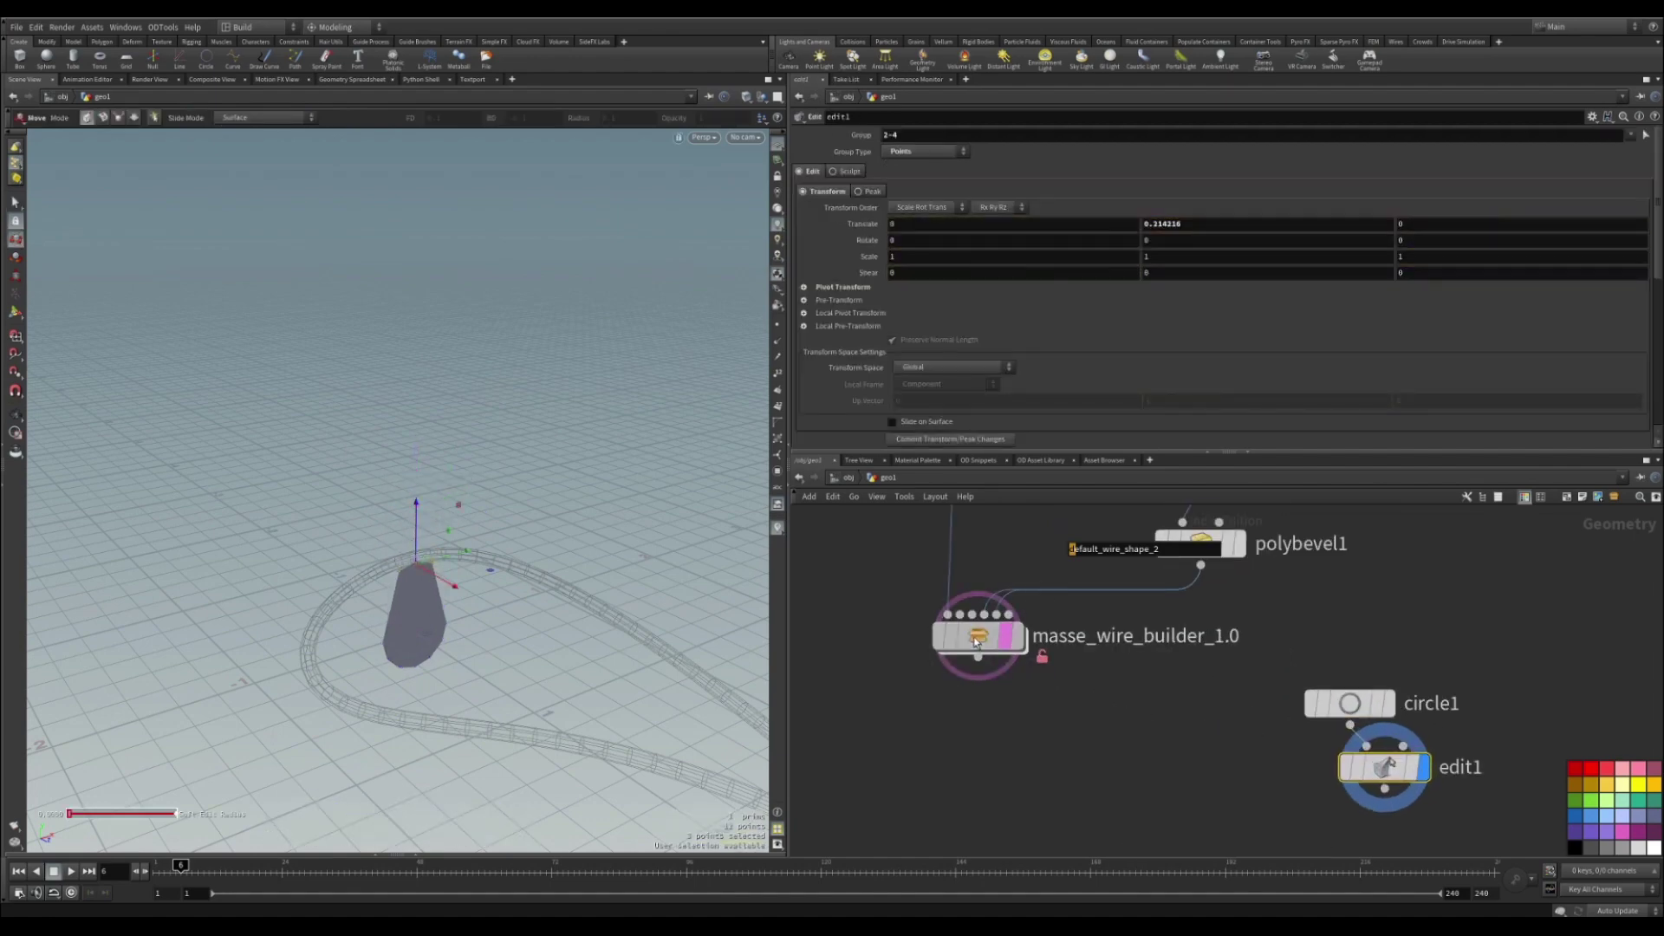
{"action": "left_click_drag", "start_coordinate": [976, 642], "coordinate": [975, 683]}
{"action": "left_click", "coordinate": [1008, 656]}
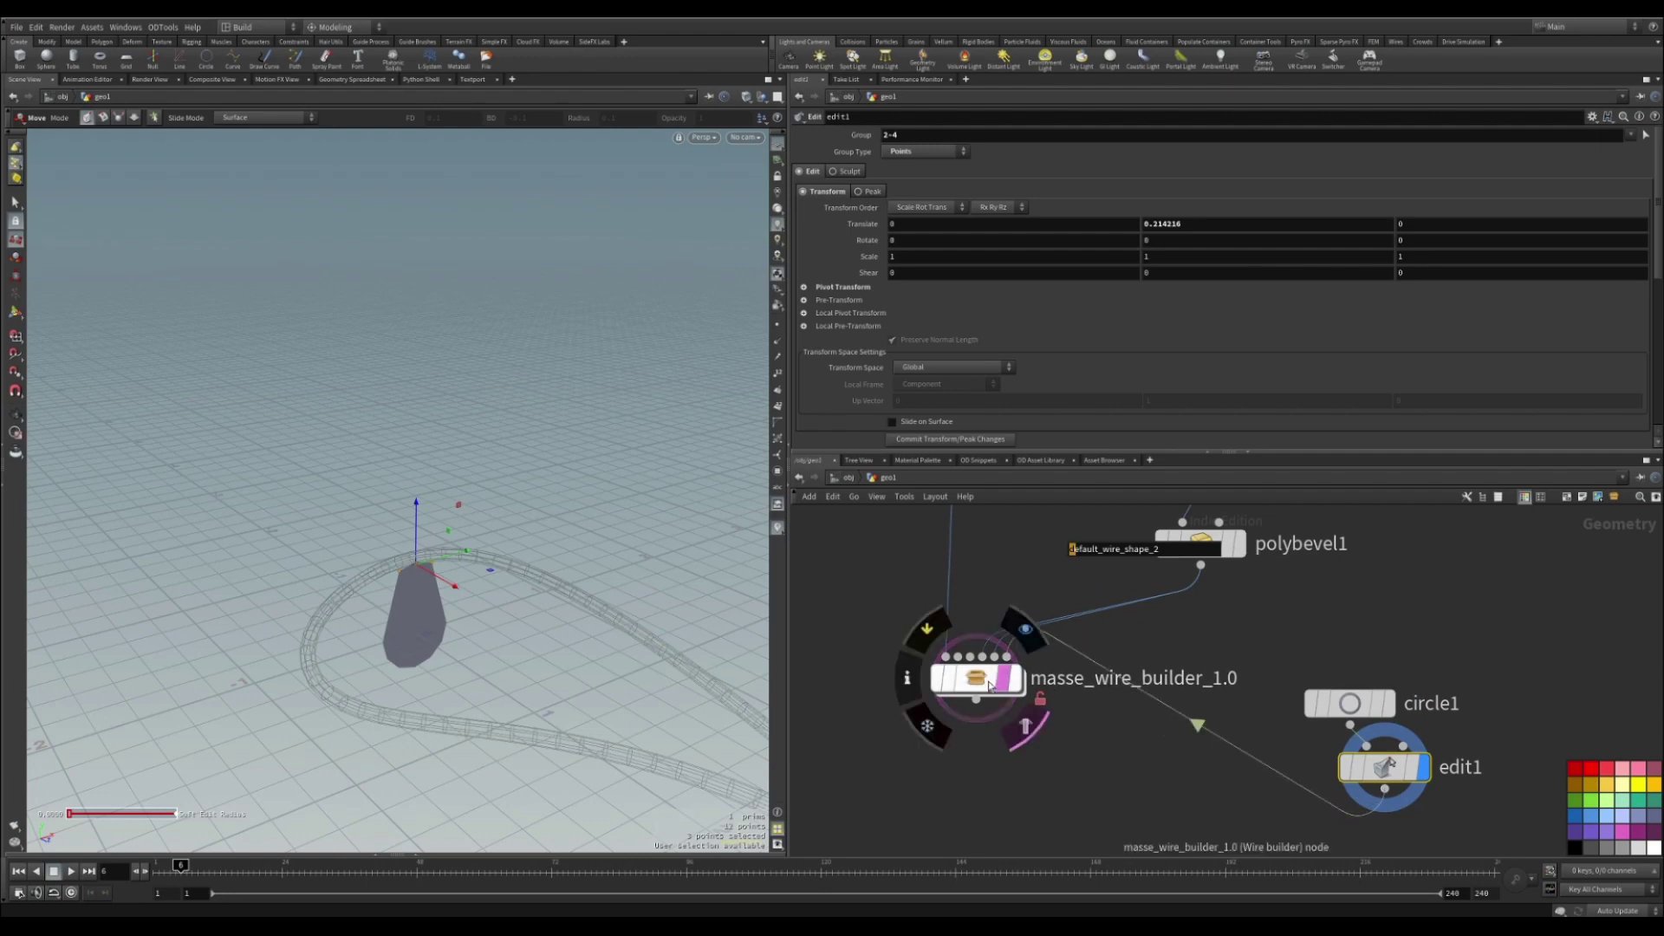
{"action": "left_click", "coordinate": [1014, 678]}
{"action": "left_click_drag", "start_coordinate": [682, 675], "coordinate": [606, 520]}
{"action": "key", "text": "t"}
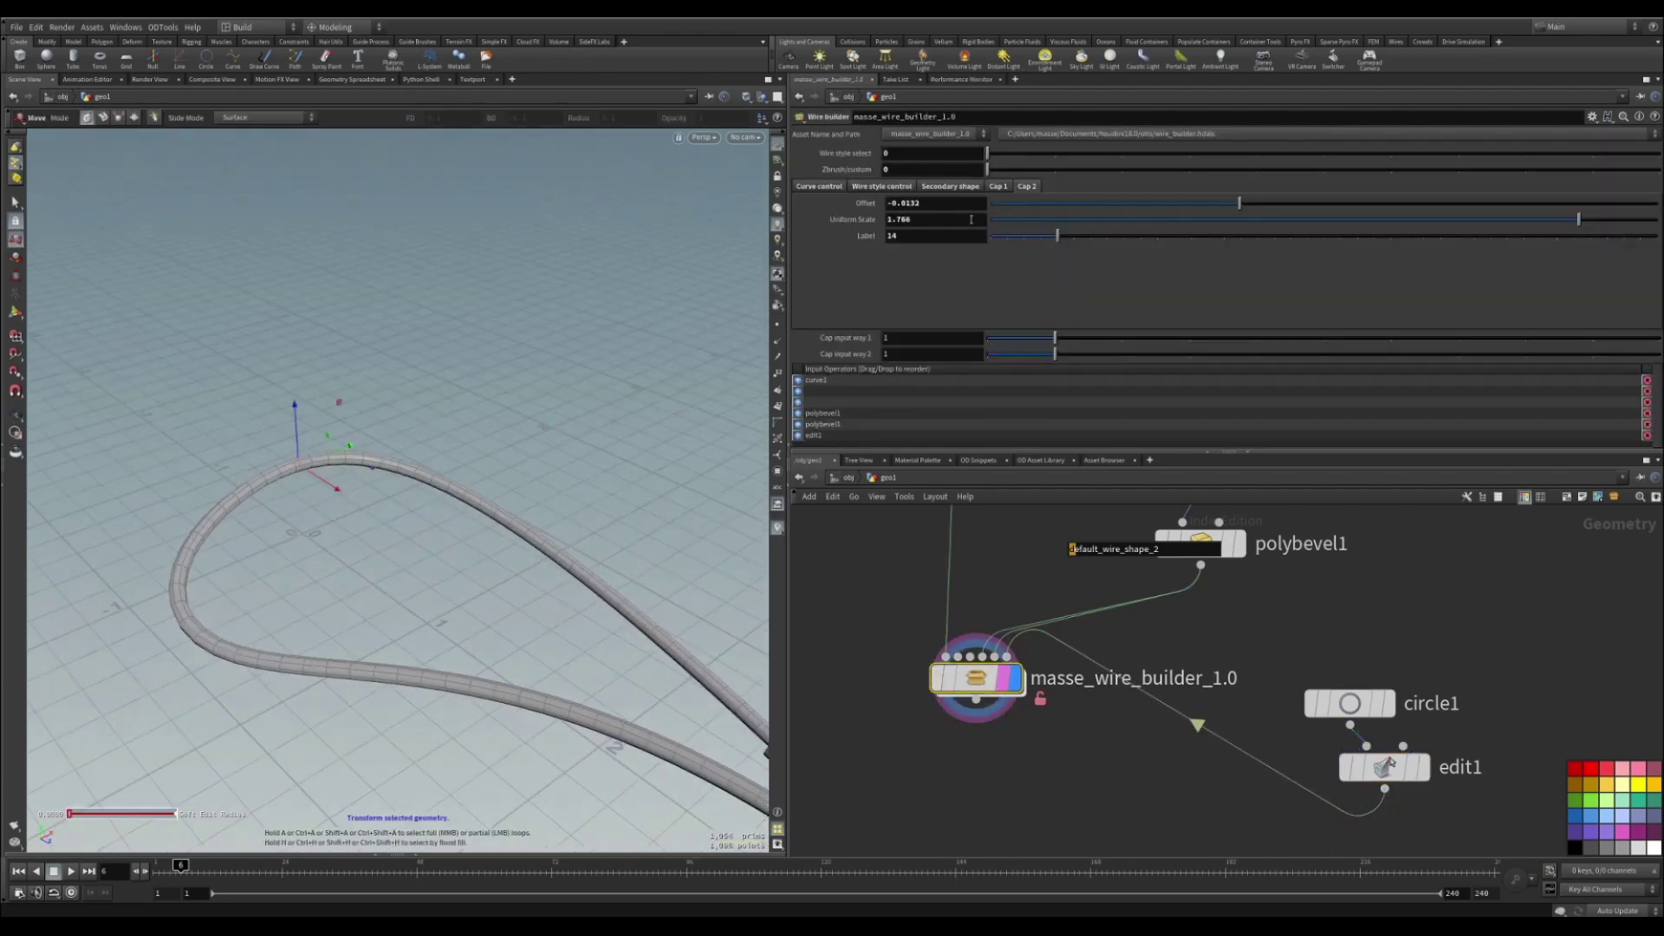
Set the wire builder's Wire style select to 3 so the wire uses the custom profile.
{"action": "left_click_drag", "start_coordinate": [1006, 160], "coordinate": [1180, 164]}
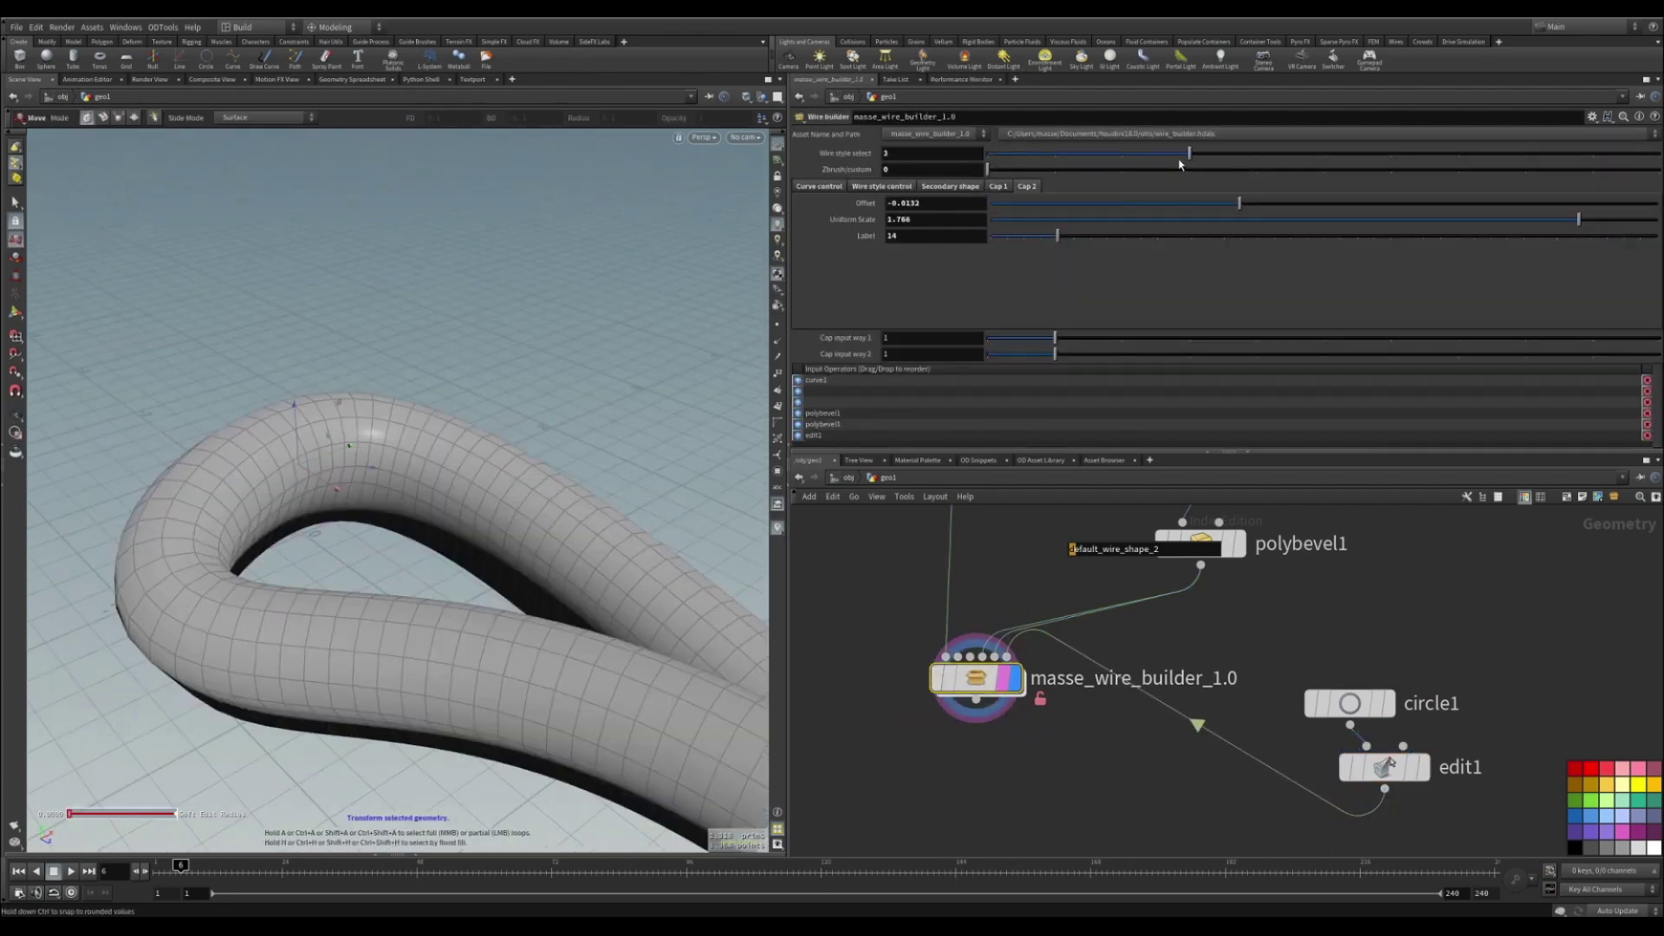
{"action": "key", "text": "Escape"}
{"action": "left_click_drag", "start_coordinate": [347, 511], "coordinate": [640, 658]}
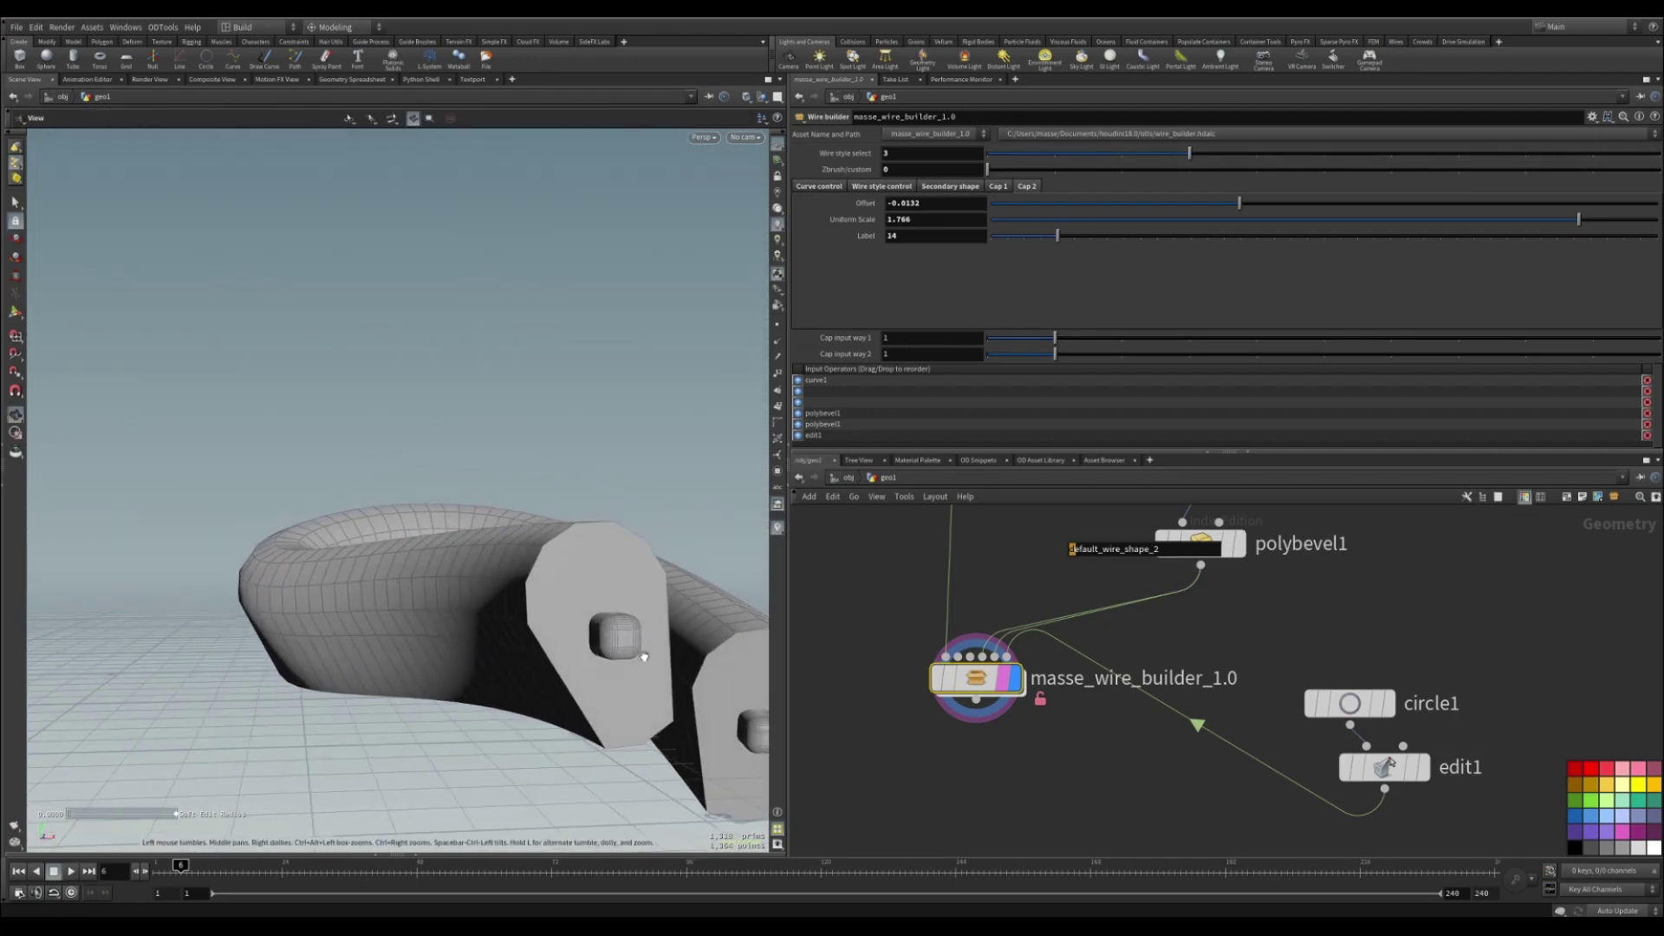
In the wire style controls, set Uniform scale to about 0.066 and reduce Scale Cross Sections to about 0.18.
{"action": "left_click", "coordinate": [893, 187]}
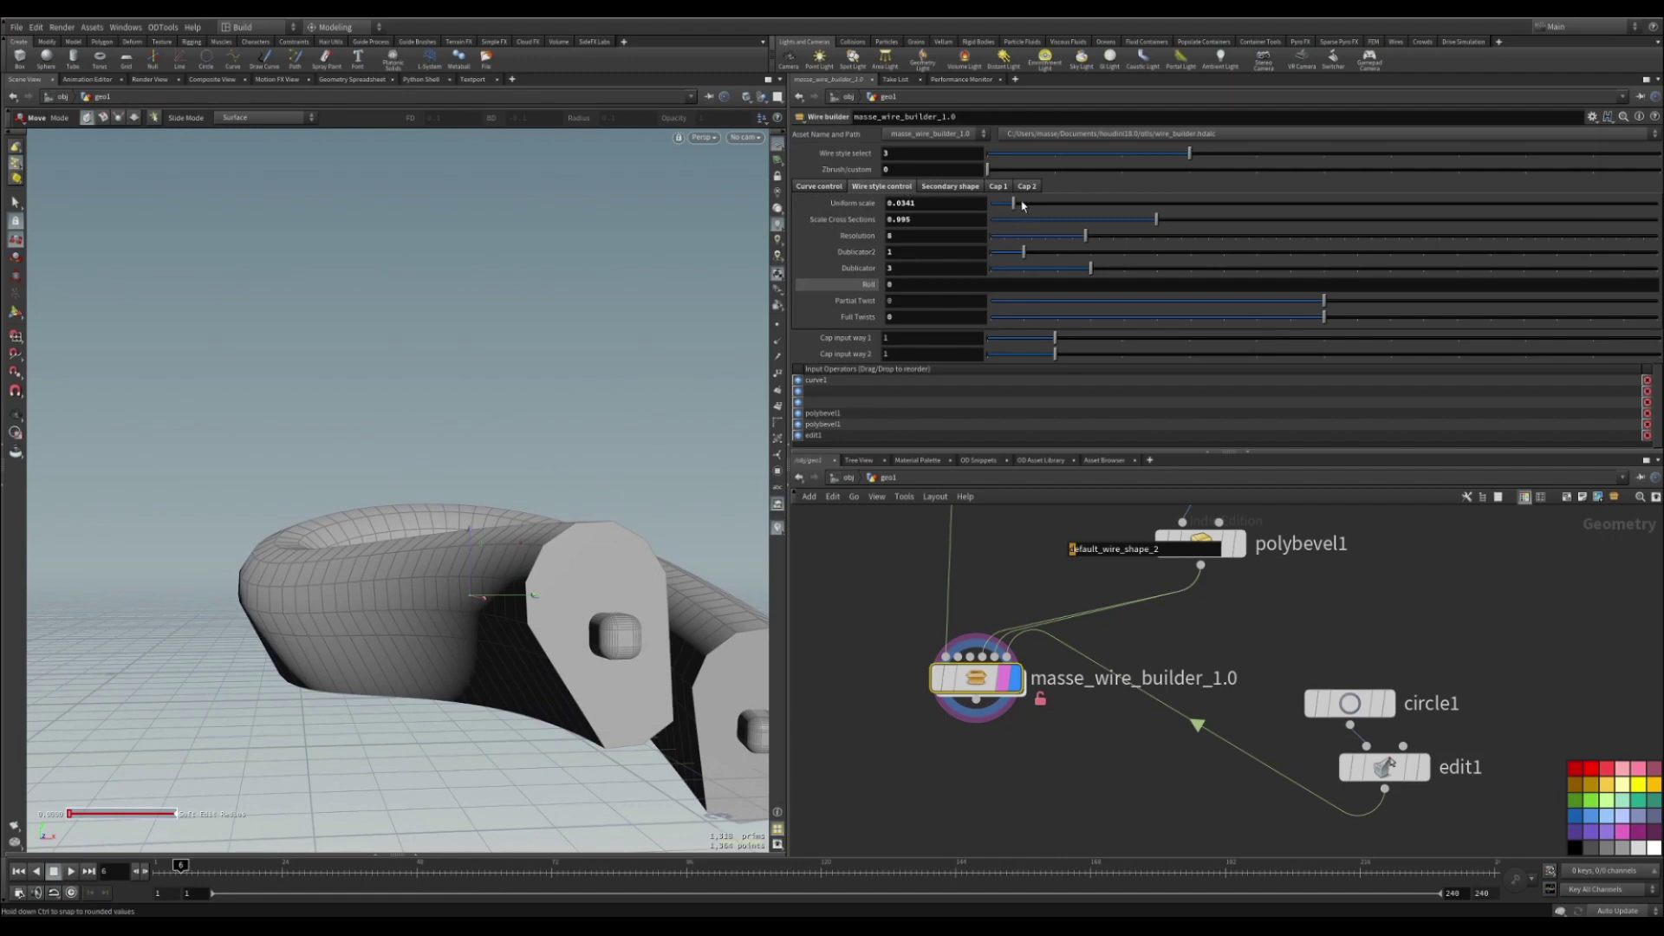
{"action": "left_click_drag", "start_coordinate": [1118, 220], "coordinate": [1025, 232]}
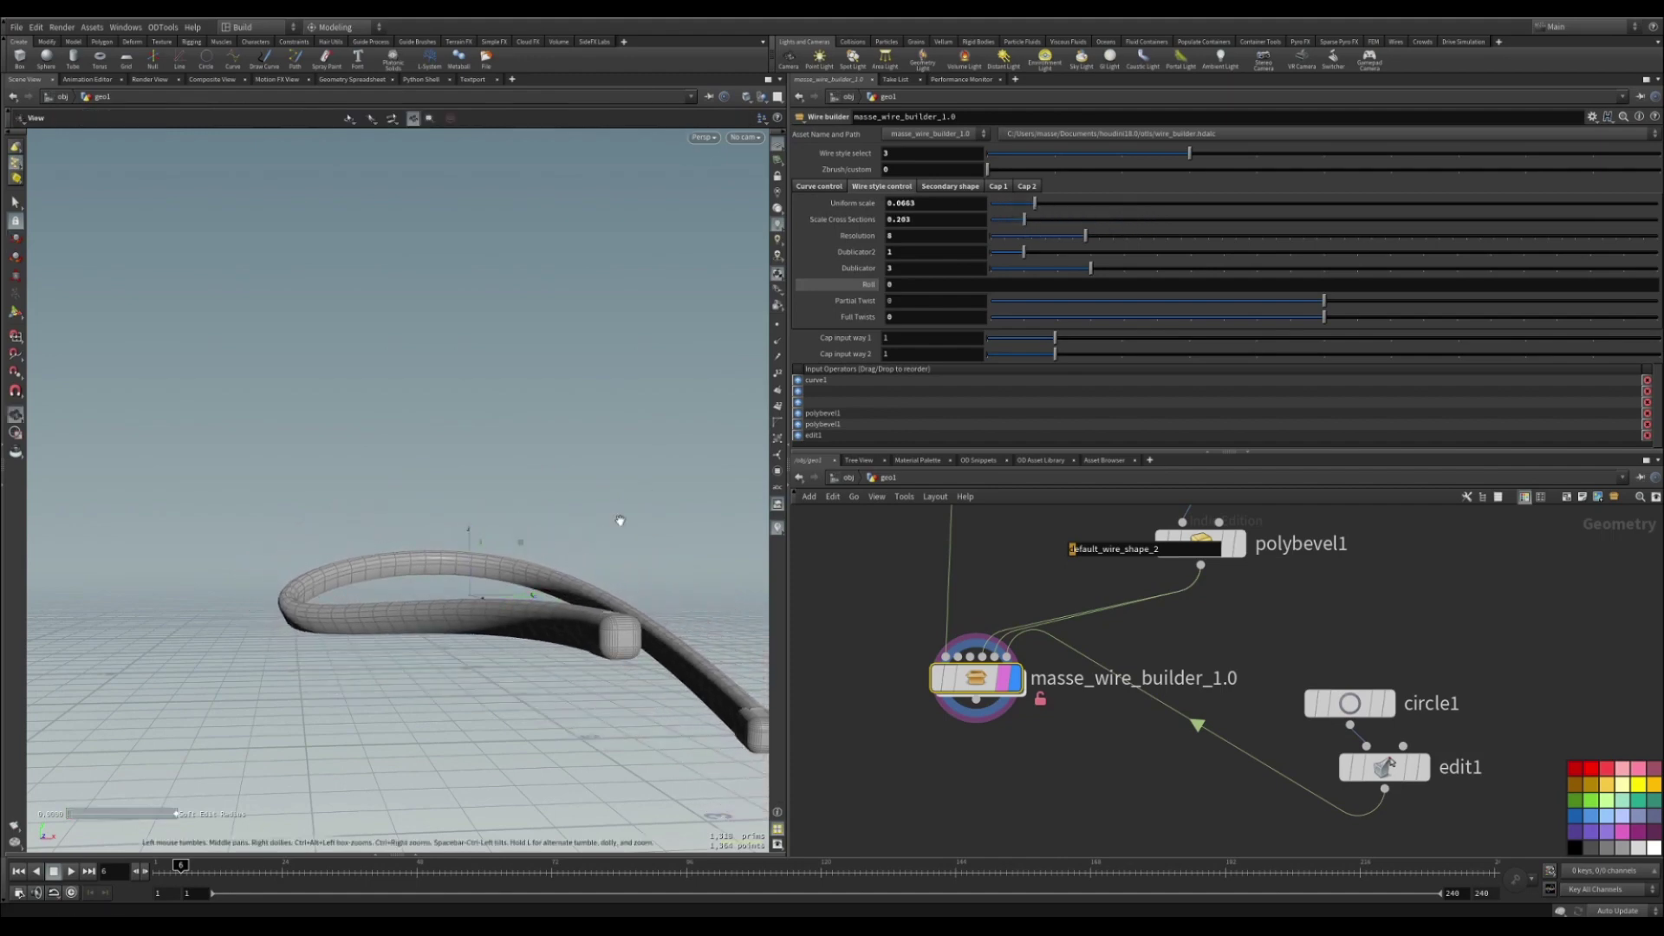
{"action": "left_click_drag", "start_coordinate": [621, 520], "coordinate": [802, 630], "text": "alt"}
{"action": "left_click_drag", "start_coordinate": [1026, 222], "coordinate": [1018, 222]}
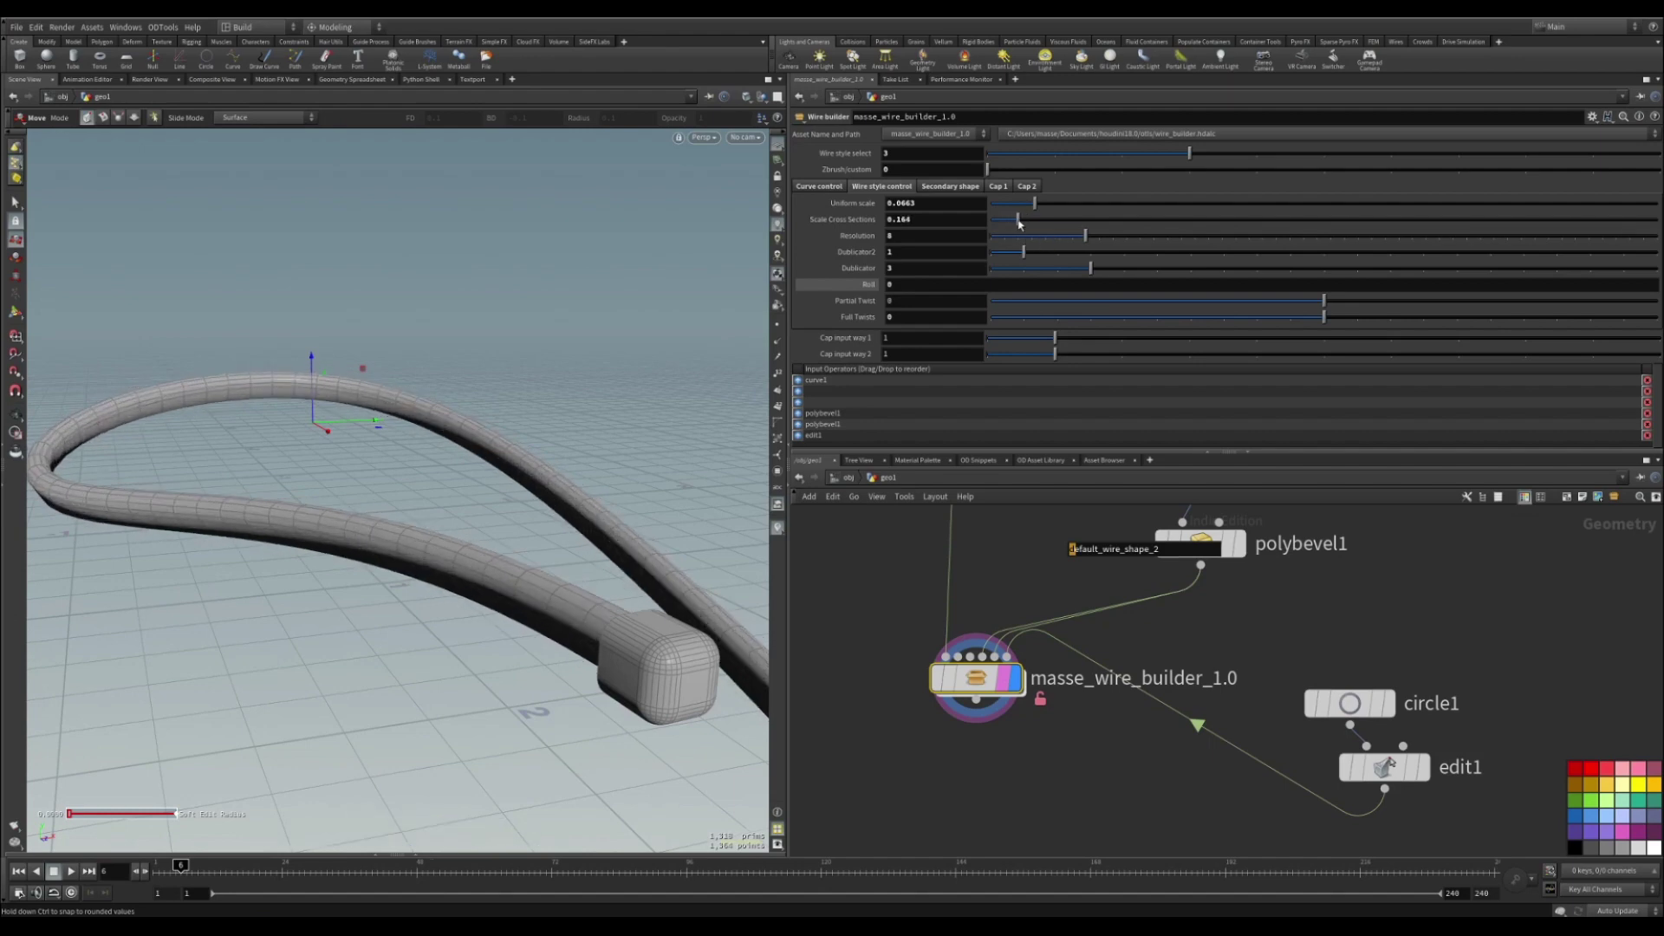
Examine the wire and its end caps from several angles, with and without the wireframe overlay.
{"action": "left_click_drag", "start_coordinate": [554, 611], "coordinate": [627, 542], "text": "alt"}
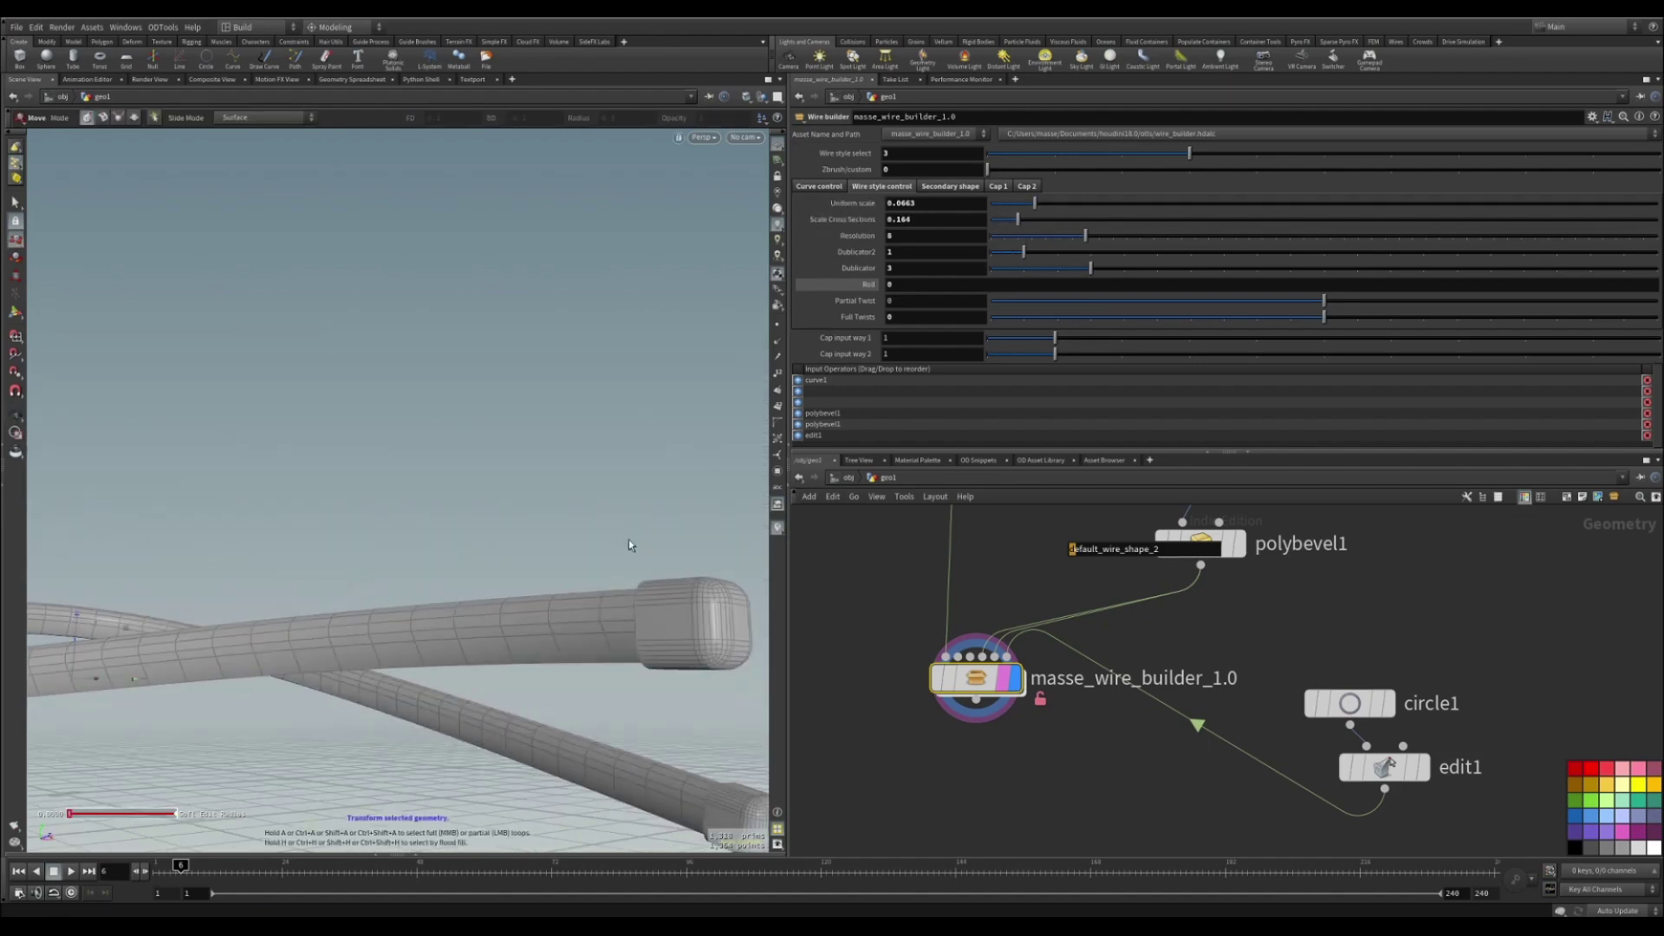
{"action": "left_click_drag", "start_coordinate": [631, 546], "coordinate": [658, 593], "text": "alt"}
{"action": "key", "text": "shift+w"}
{"action": "right_click_drag", "start_coordinate": [659, 593], "coordinate": [561, 639], "text": "alt"}
{"action": "mouse_move", "coordinate": [561, 639]}
{"action": "left_mouse_down", "text": "alt"}
{"action": "mouse_move", "coordinate": [609, 642]}
{"action": "mouse_move", "coordinate": [598, 699]}
{"action": "mouse_move", "coordinate": [501, 642]}
{"action": "mouse_move", "coordinate": [567, 588]}
{"action": "mouse_move", "coordinate": [503, 625]}
{"action": "mouse_move", "coordinate": [627, 614]}
{"action": "mouse_move", "coordinate": [500, 717]}
{"action": "left_mouse_up", "text": "alt"}
{"action": "key", "text": "shift+w"}
{"action": "right_click_drag", "start_coordinate": [500, 716], "coordinate": [562, 659], "text": "alt"}
{"action": "left_click_drag", "start_coordinate": [562, 659], "coordinate": [520, 646], "text": "alt"}
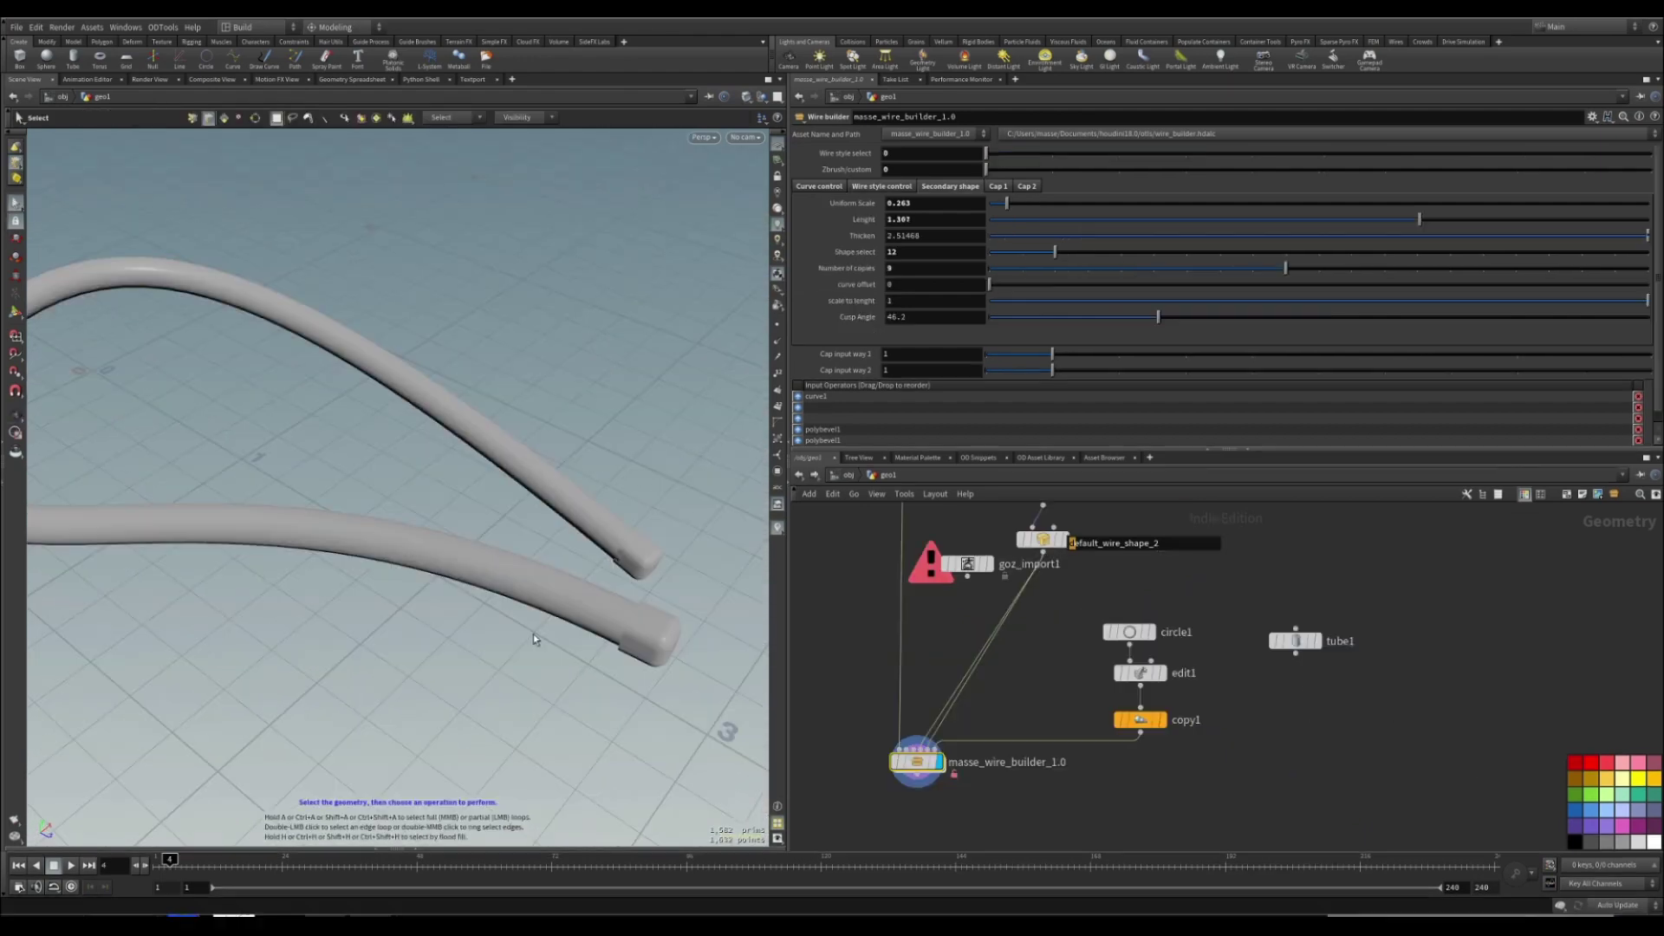
{"action": "key", "text": "shift+w"}
{"action": "mouse_move", "coordinate": [626, 636]}
{"action": "left_mouse_down", "text": "alt"}
{"action": "mouse_move", "coordinate": [613, 610]}
{"action": "mouse_move", "coordinate": [666, 668]}
{"action": "mouse_move", "coordinate": [663, 636]}
{"action": "left_mouse_up", "text": "alt"}
{"action": "key", "text": "shift+w"}
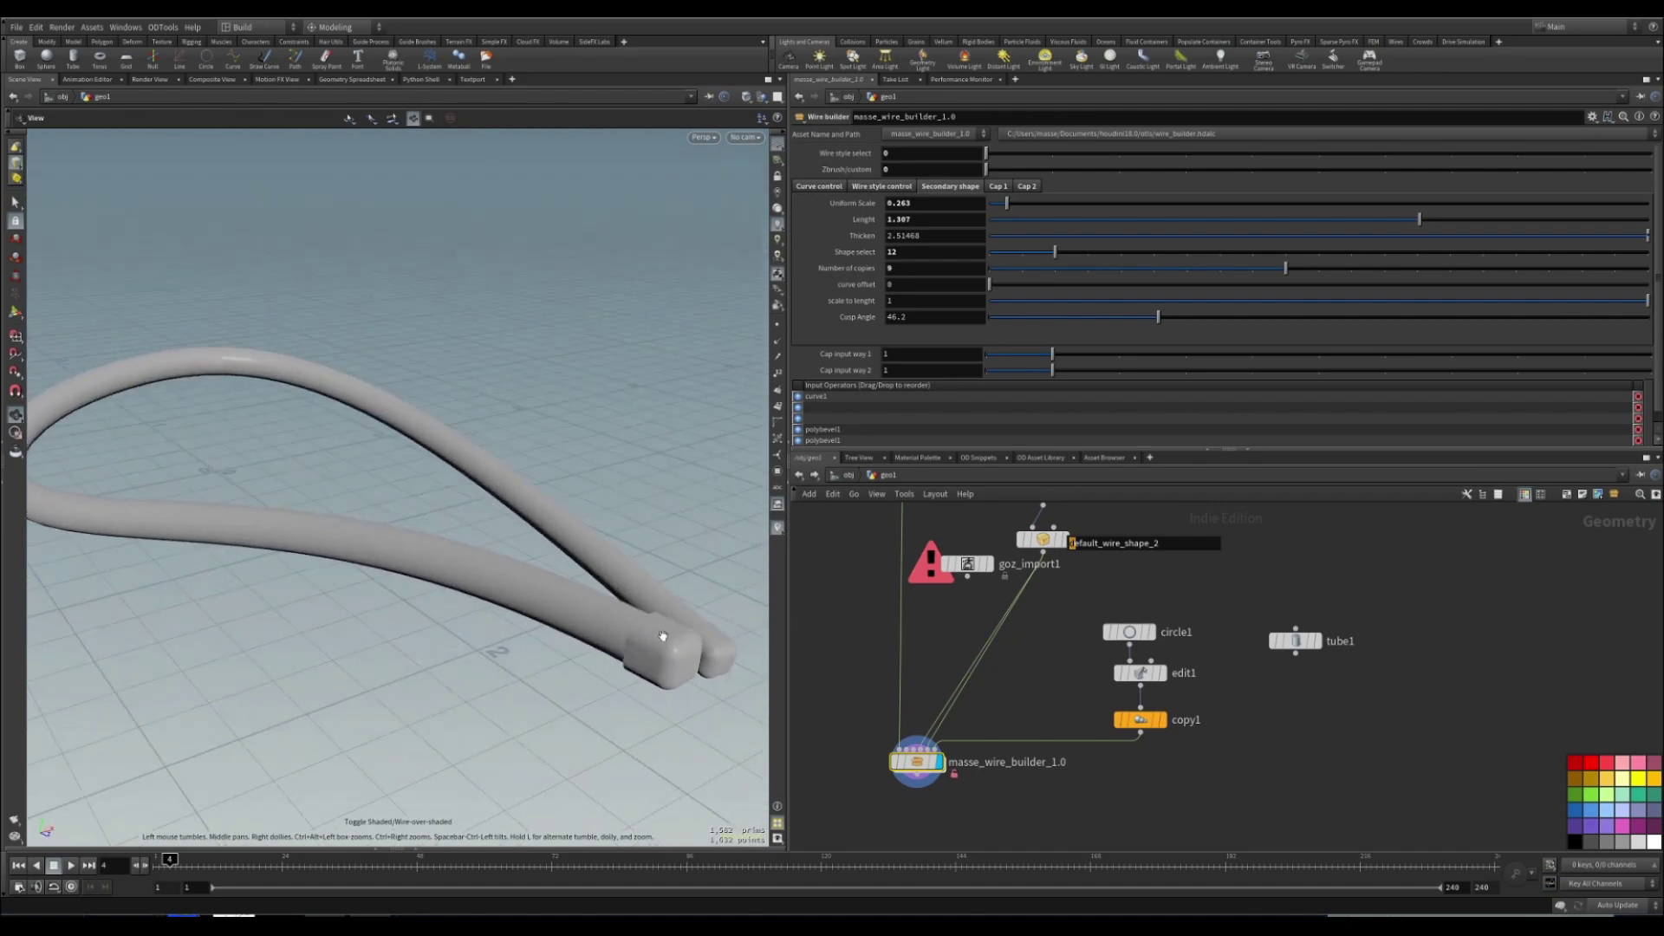
Check which input of the wire builder accepts the custom secondary shape.
{"action": "key", "text": "s"}
{"action": "scroll", "coordinate": [919, 753], "scroll_direction": "up", "scroll_amount": 6}
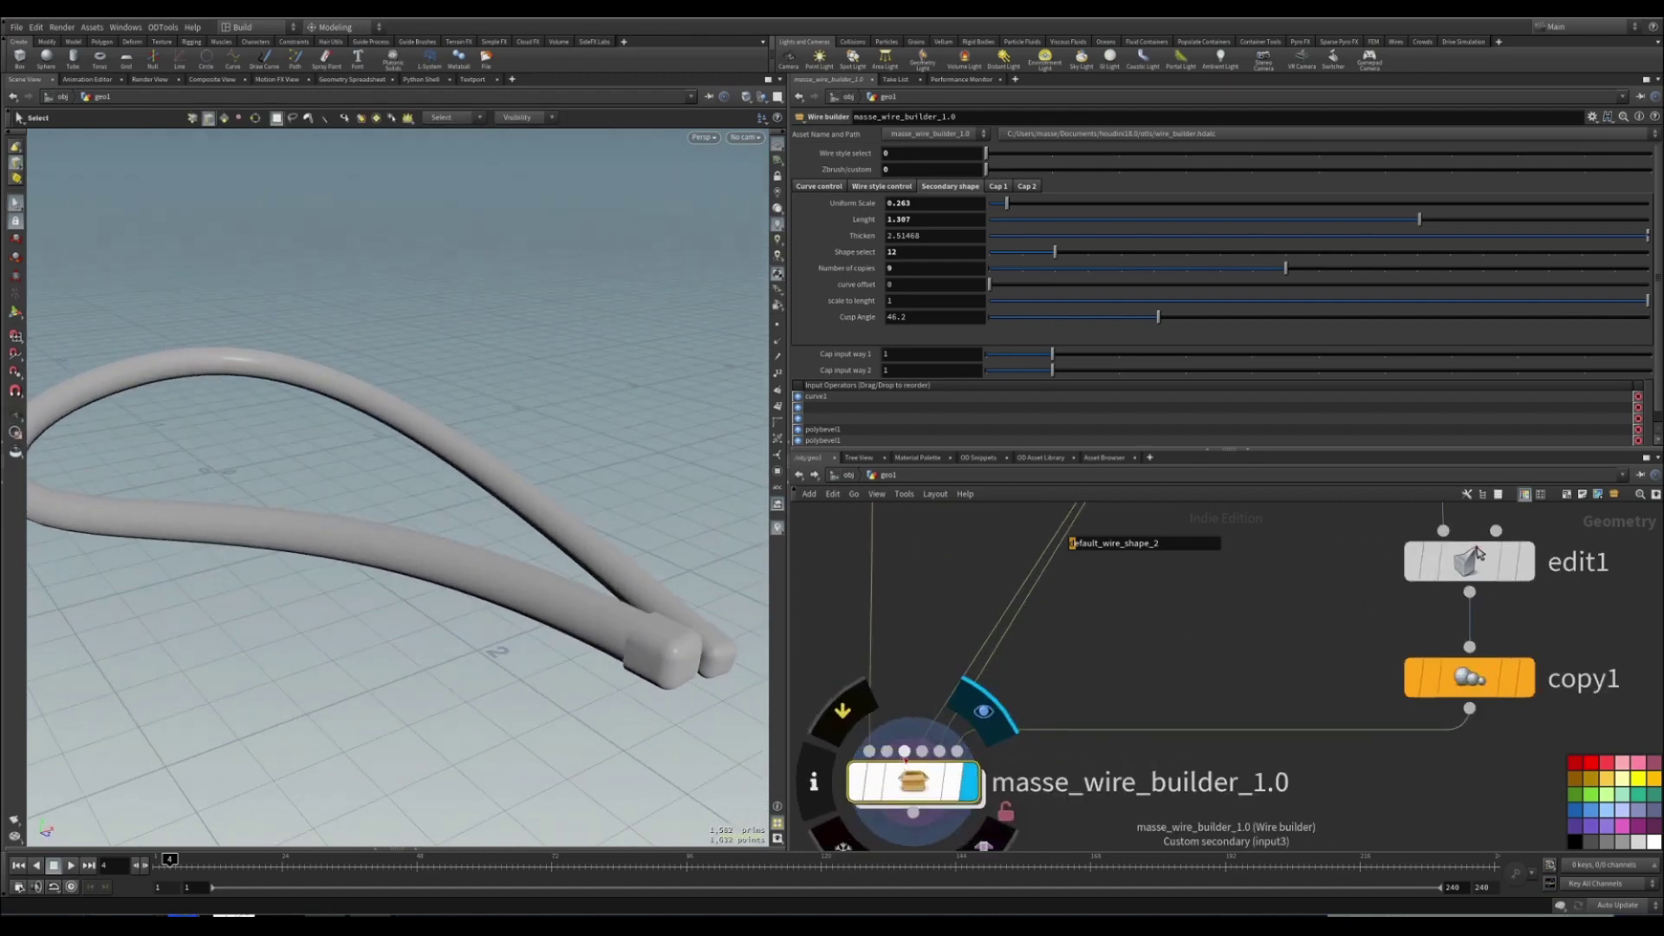
{"action": "scroll", "coordinate": [1479, 553], "scroll_direction": "down", "scroll_amount": 10}
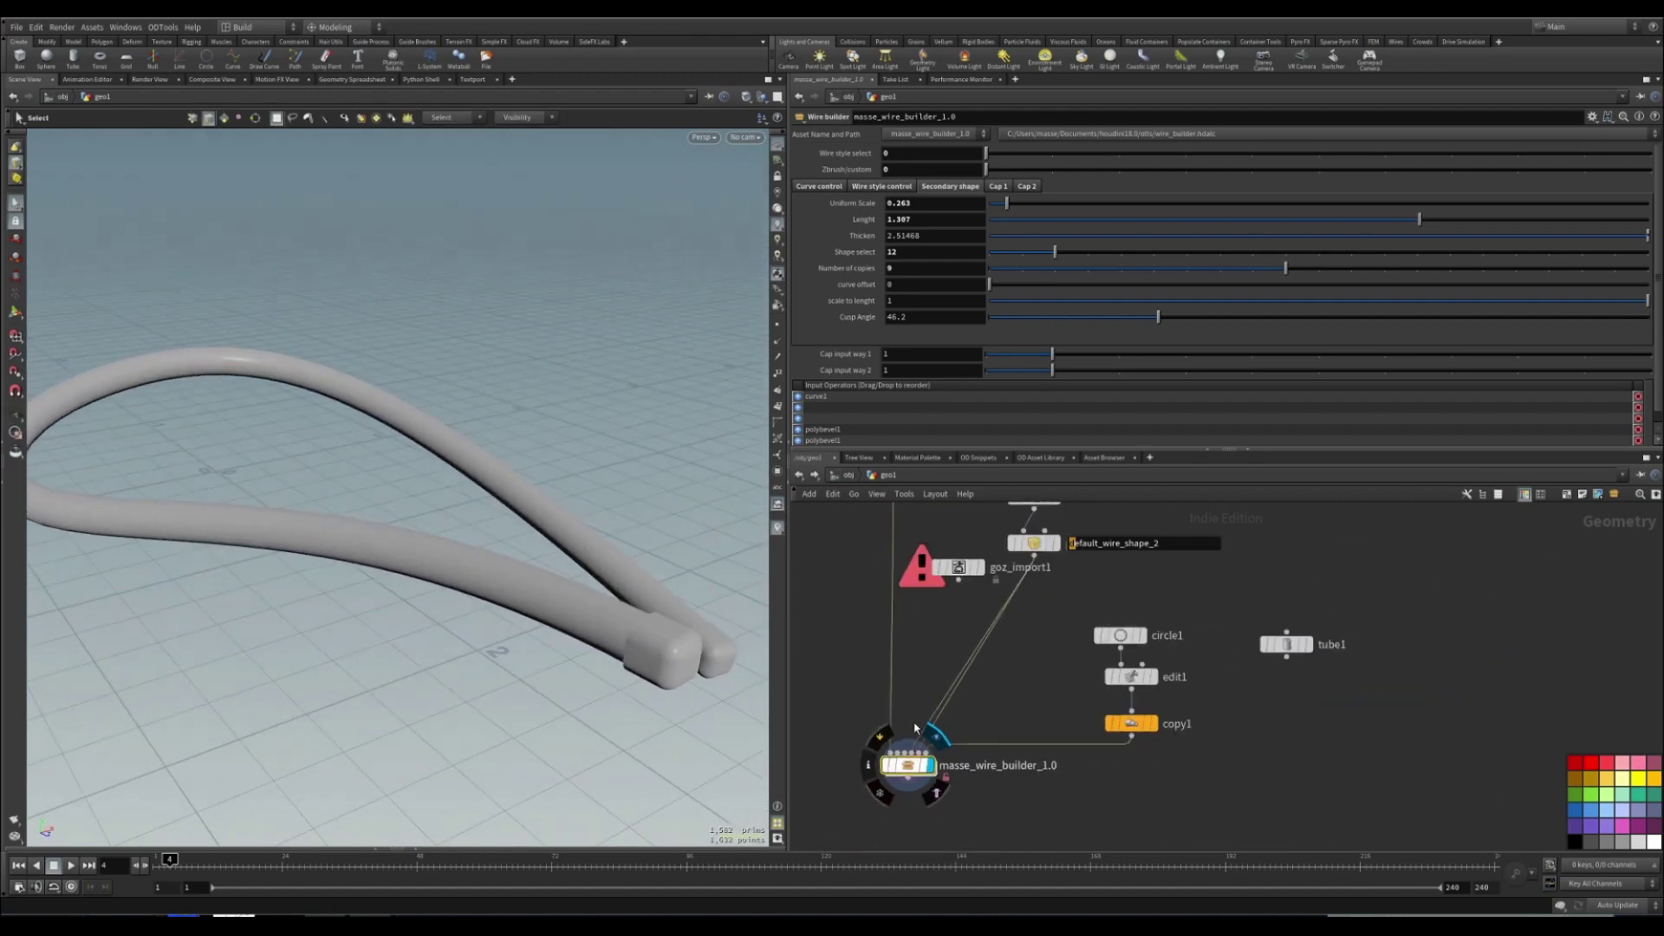
Display tube1 and examine its geometry from different angles.
{"action": "scroll", "coordinate": [1185, 663], "scroll_direction": "up", "scroll_amount": 2}
{"action": "left_click", "coordinate": [1182, 663]}
{"action": "left_click", "coordinate": [1195, 661]}
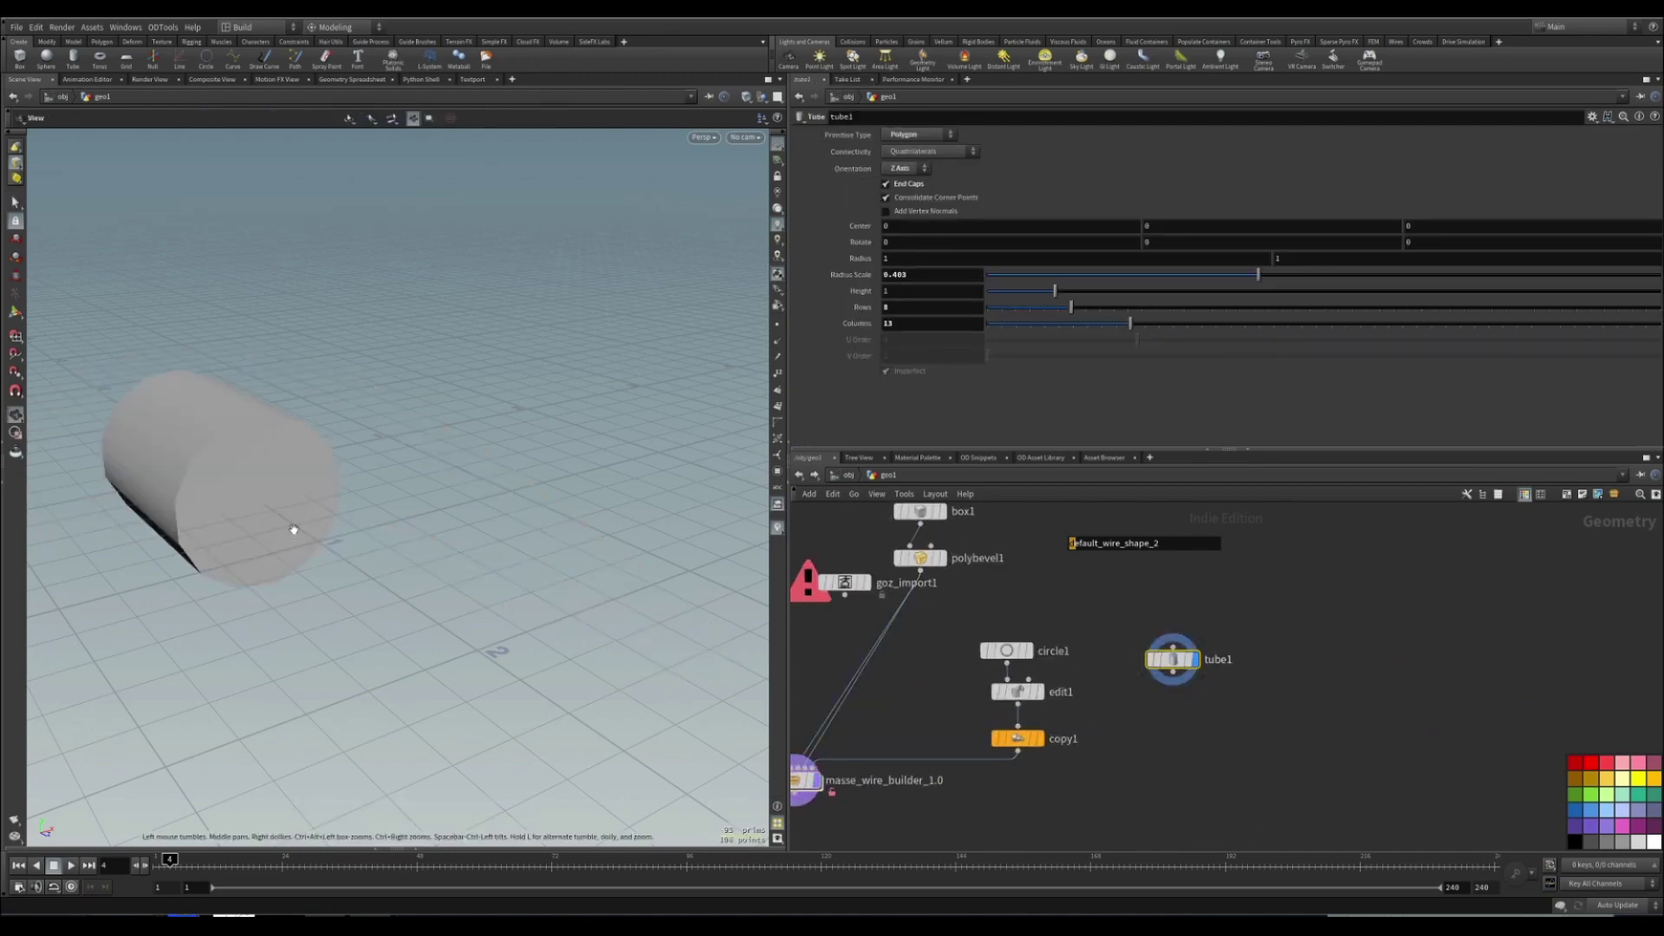
{"action": "key", "text": "shift+w"}
{"action": "mouse_move", "coordinate": [293, 528]}
{"action": "left_mouse_down", "text": "alt"}
{"action": "mouse_move", "coordinate": [250, 565]}
{"action": "mouse_move", "coordinate": [280, 534]}
{"action": "mouse_move", "coordinate": [361, 528]}
{"action": "mouse_move", "coordinate": [304, 639]}
{"action": "left_mouse_up", "text": "alt"}
{"action": "key", "text": "shift+w"}
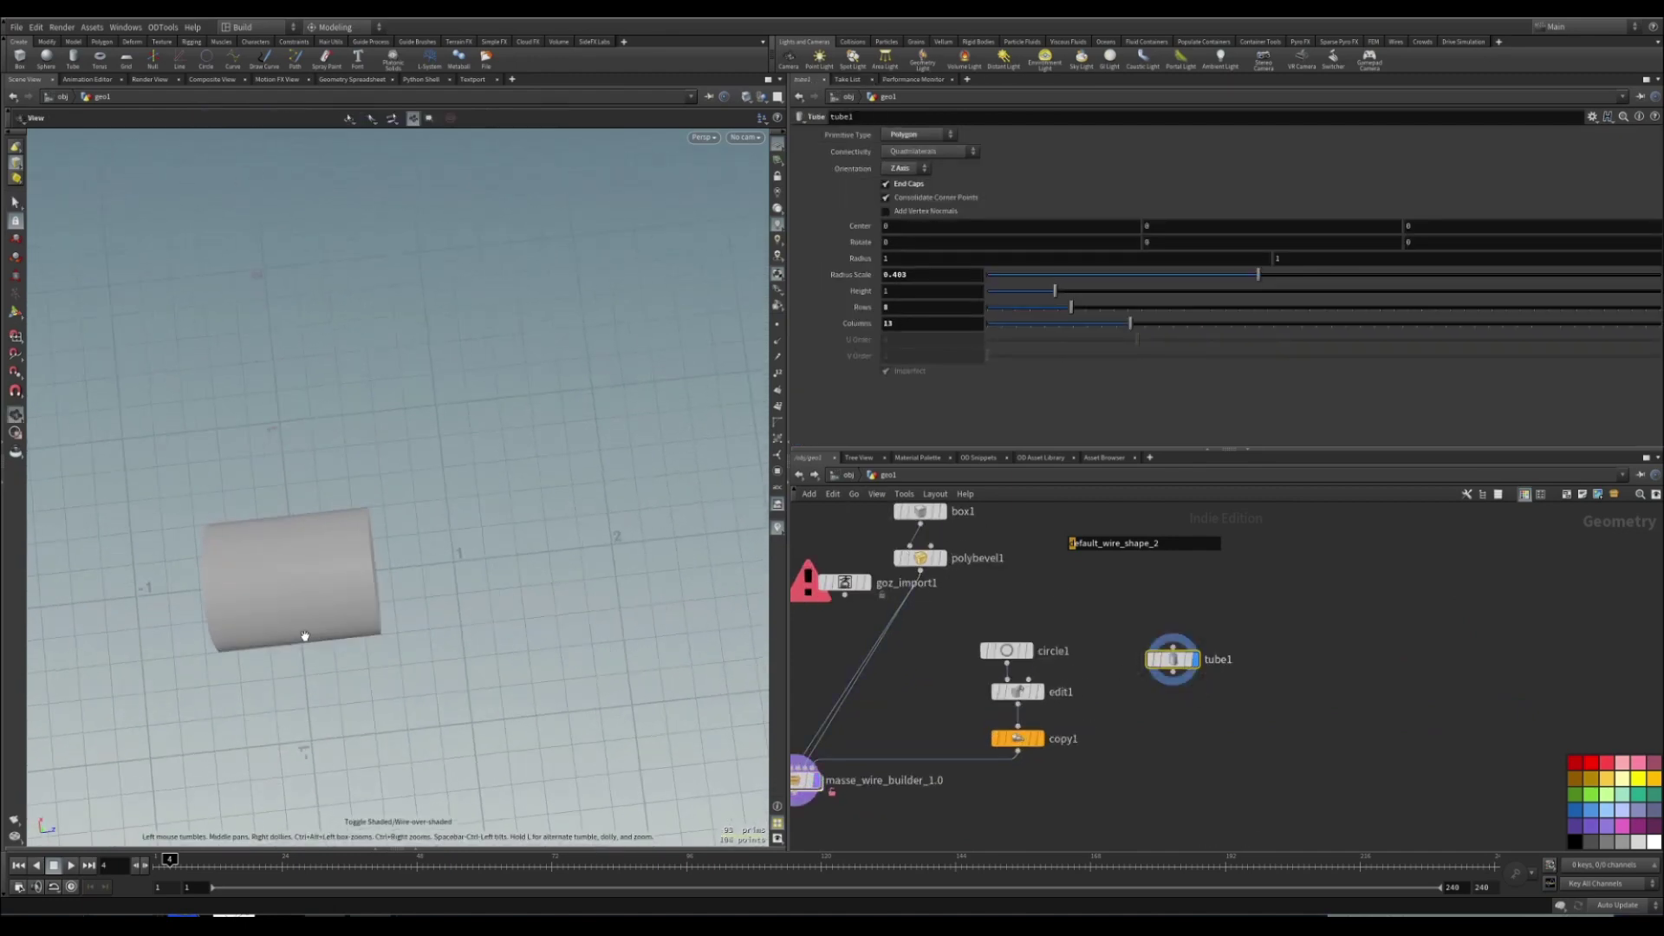
{"action": "key", "text": "s"}
Display the wire builder again and connect tube1 to its Custom secondary input.
{"action": "middle_click_drag", "start_coordinate": [1027, 743], "coordinate": [1207, 656]}
{"action": "left_click", "coordinate": [999, 695]}
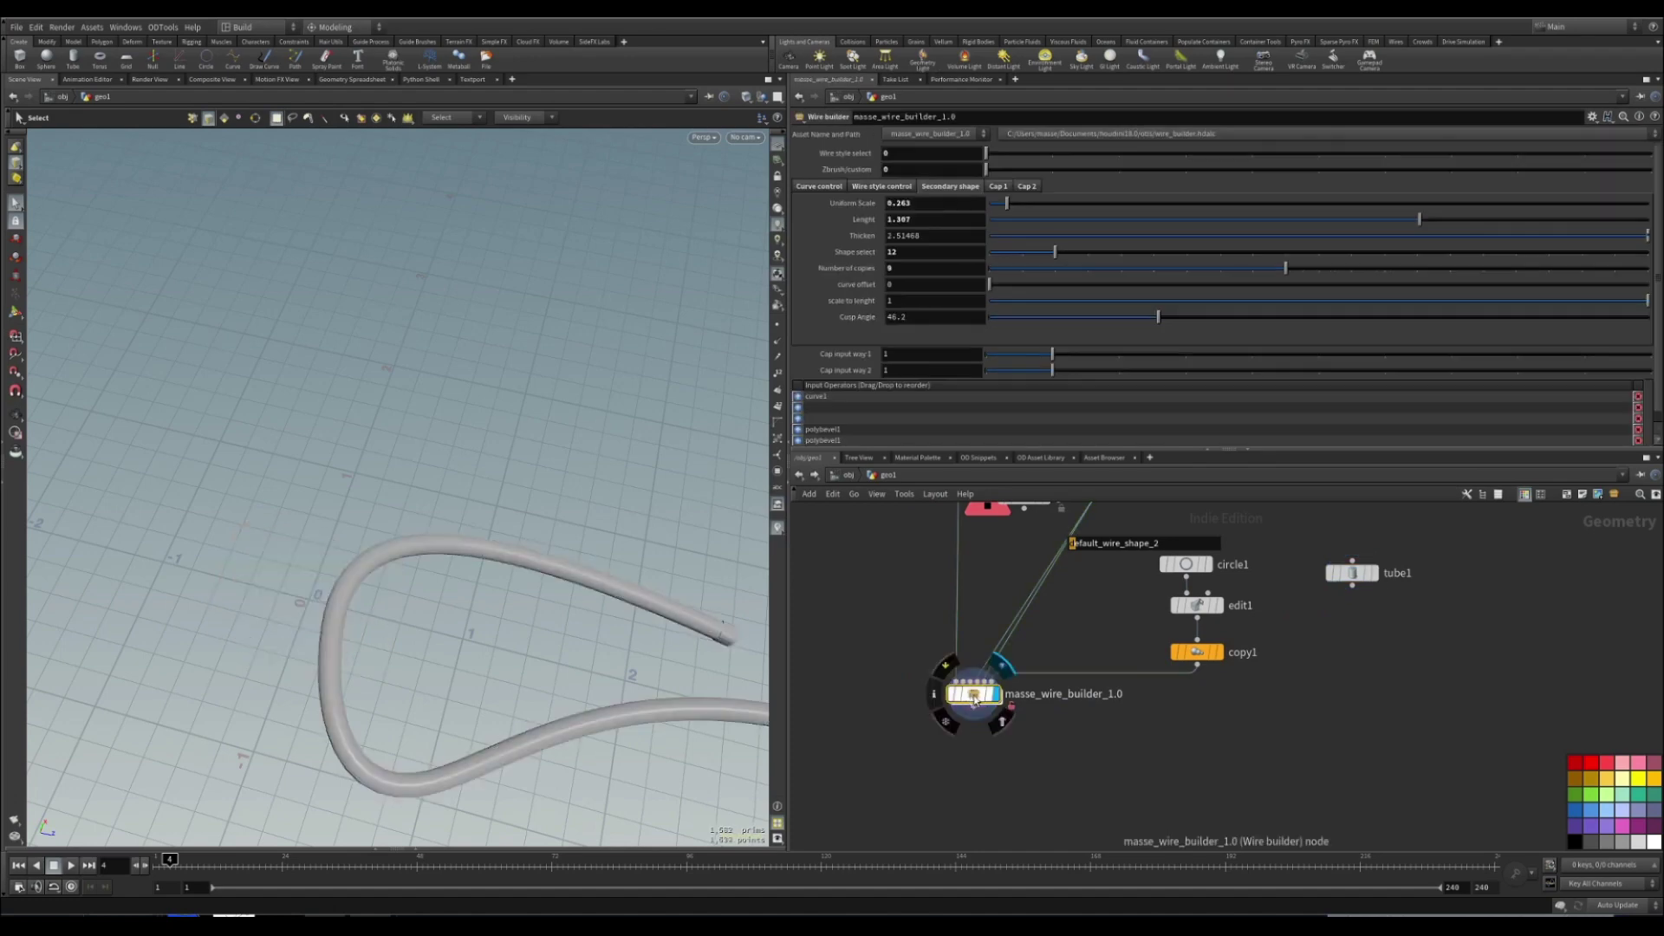
{"action": "left_click_drag", "start_coordinate": [732, 613], "coordinate": [692, 714], "text": "alt"}
{"action": "middle_click_drag", "start_coordinate": [692, 713], "coordinate": [632, 639], "text": "alt"}
{"action": "scroll", "coordinate": [1089, 678], "scroll_direction": "up", "scroll_amount": 2}
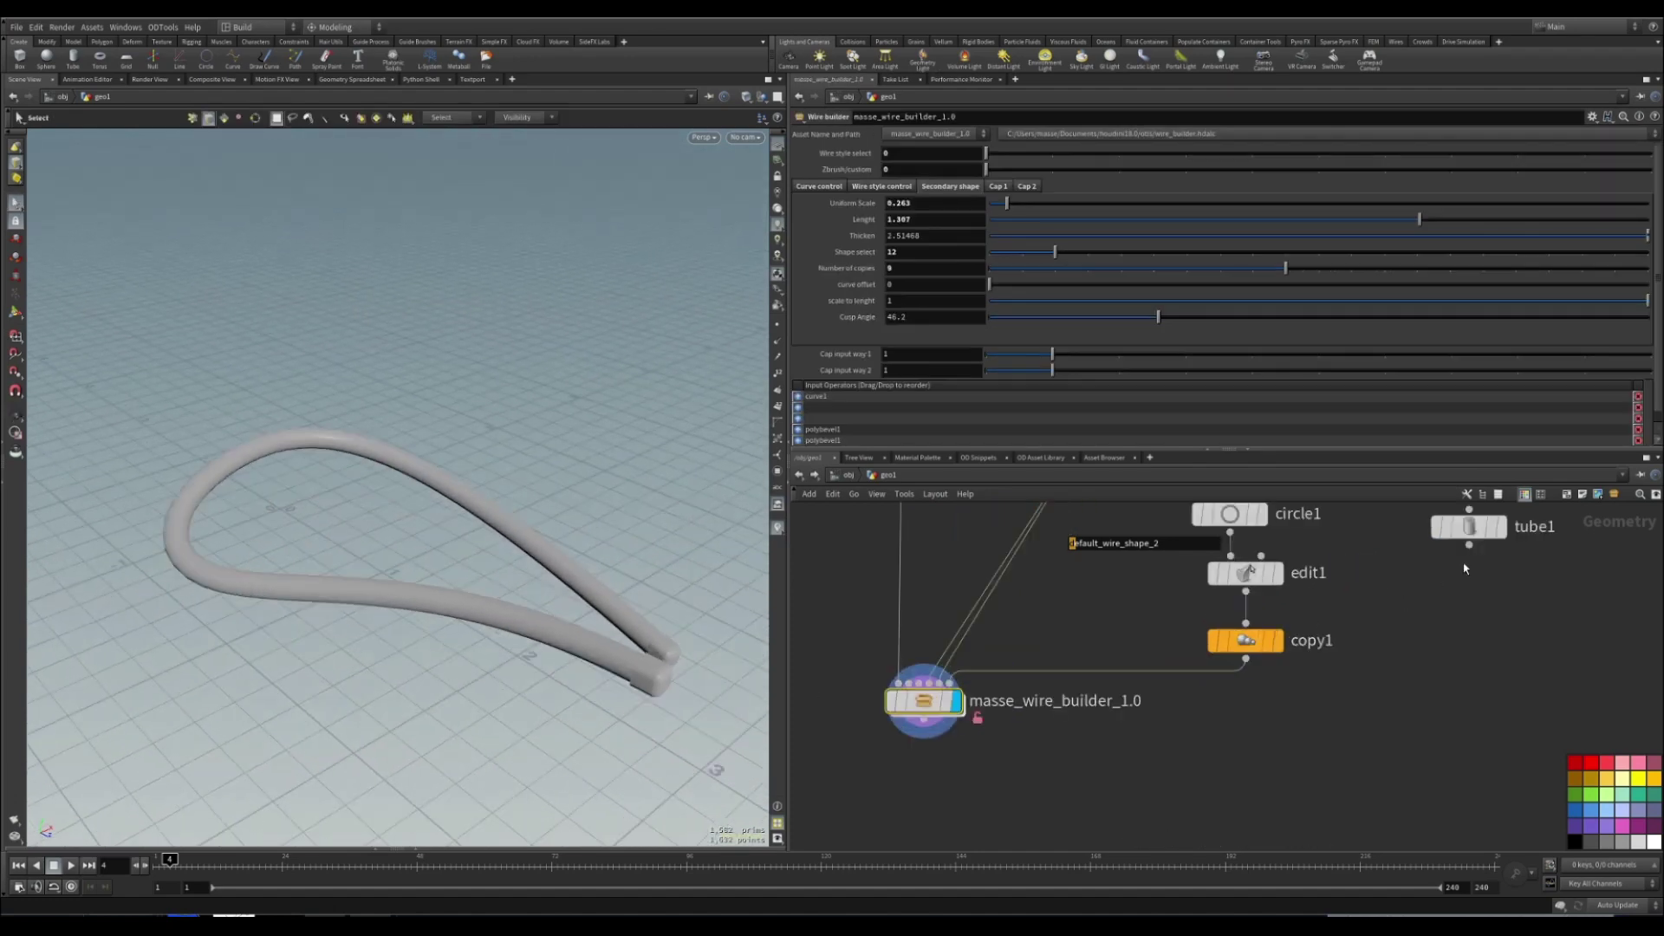
{"action": "left_click_drag", "start_coordinate": [1225, 766], "coordinate": [921, 698]}
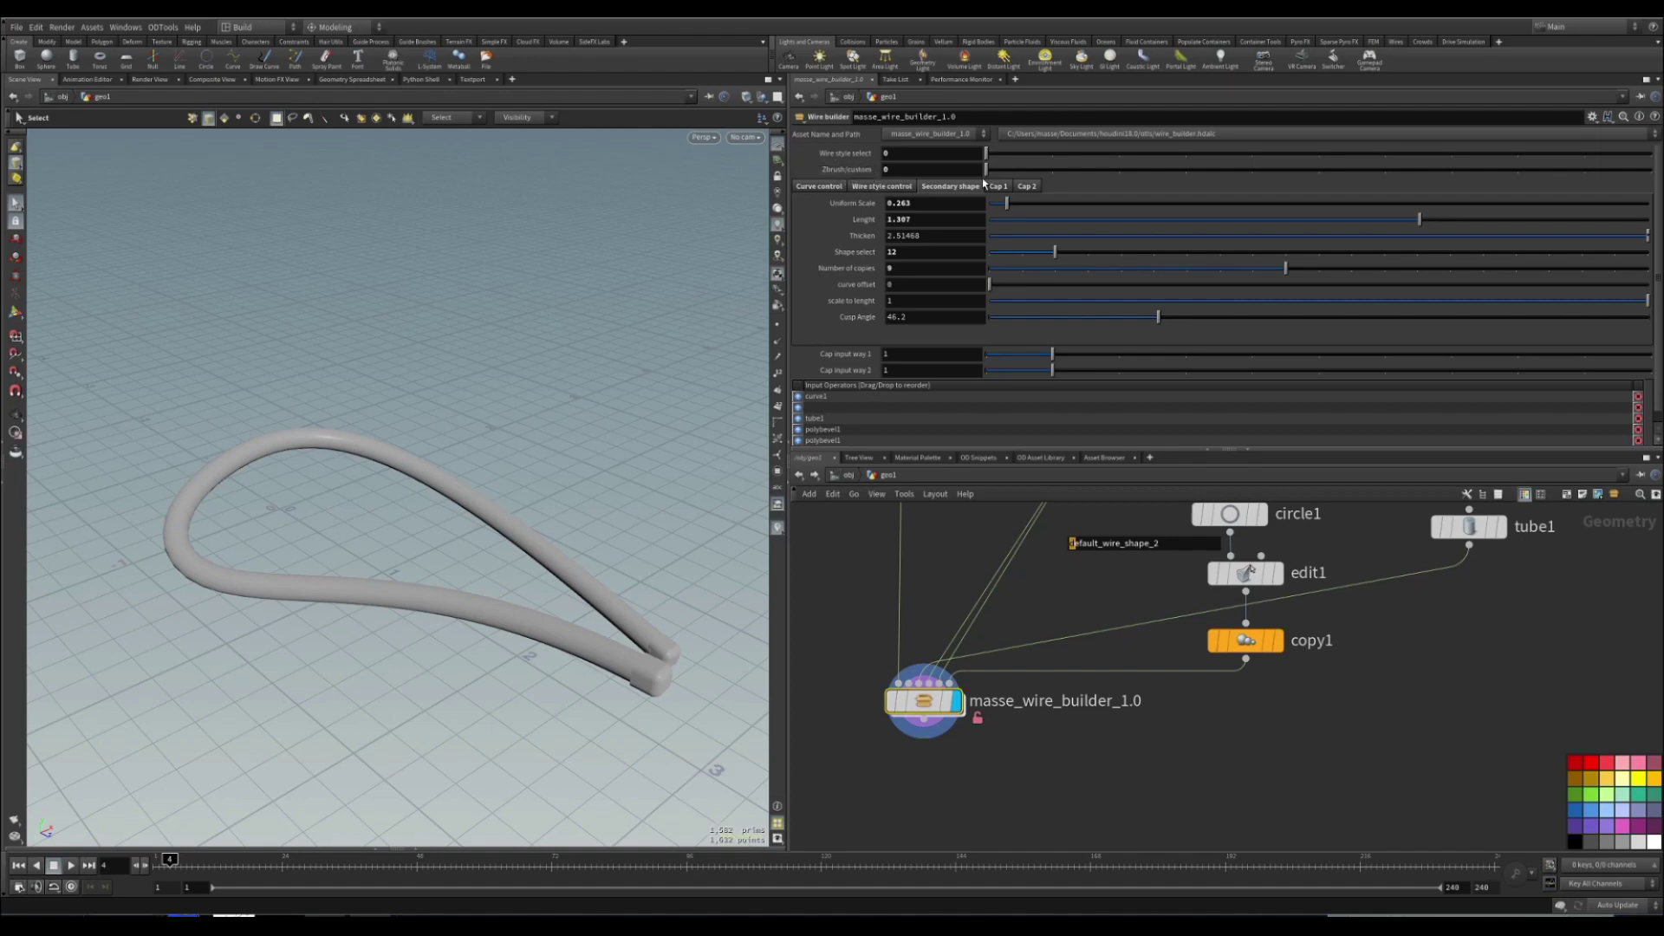
Set the Zbrush/custom parameter to 1 and inspect the tube segments along the wire.
{"action": "left_click", "coordinate": [1052, 171]}
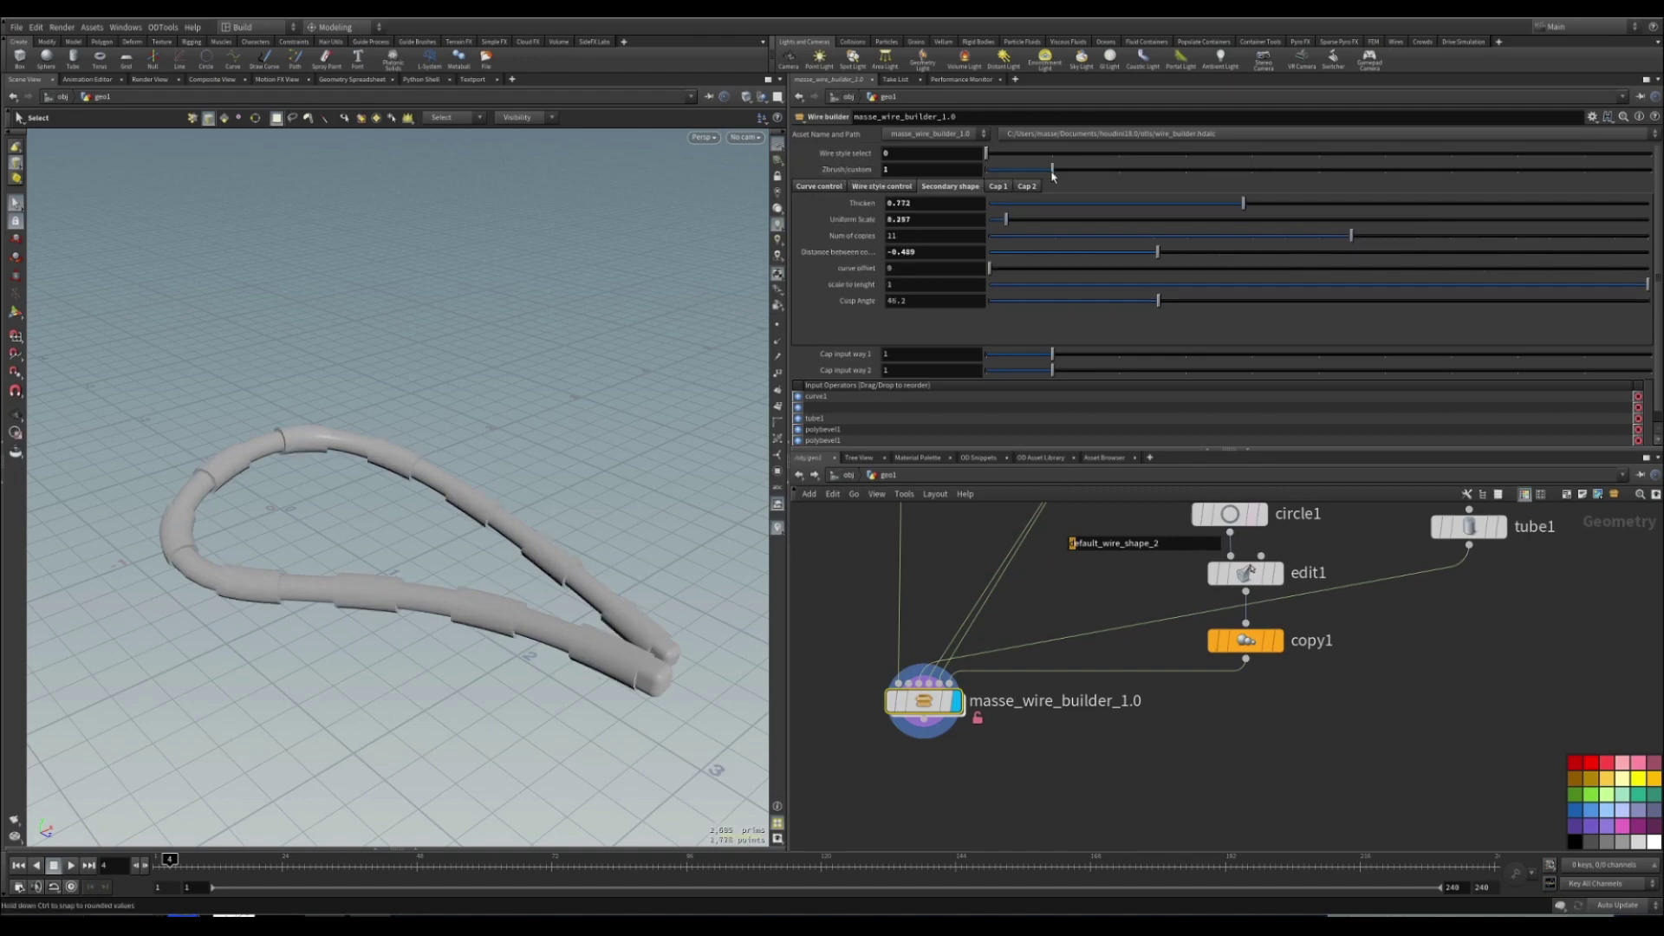
{"action": "mouse_move", "coordinate": [504, 600]}
{"action": "left_mouse_down", "text": "alt"}
{"action": "mouse_move", "coordinate": [523, 632]}
{"action": "mouse_move", "coordinate": [558, 613]}
{"action": "left_mouse_up", "text": "alt"}
{"action": "key", "text": "shift+w"}
{"action": "right_click_drag", "start_coordinate": [558, 613], "coordinate": [672, 575], "text": "alt"}
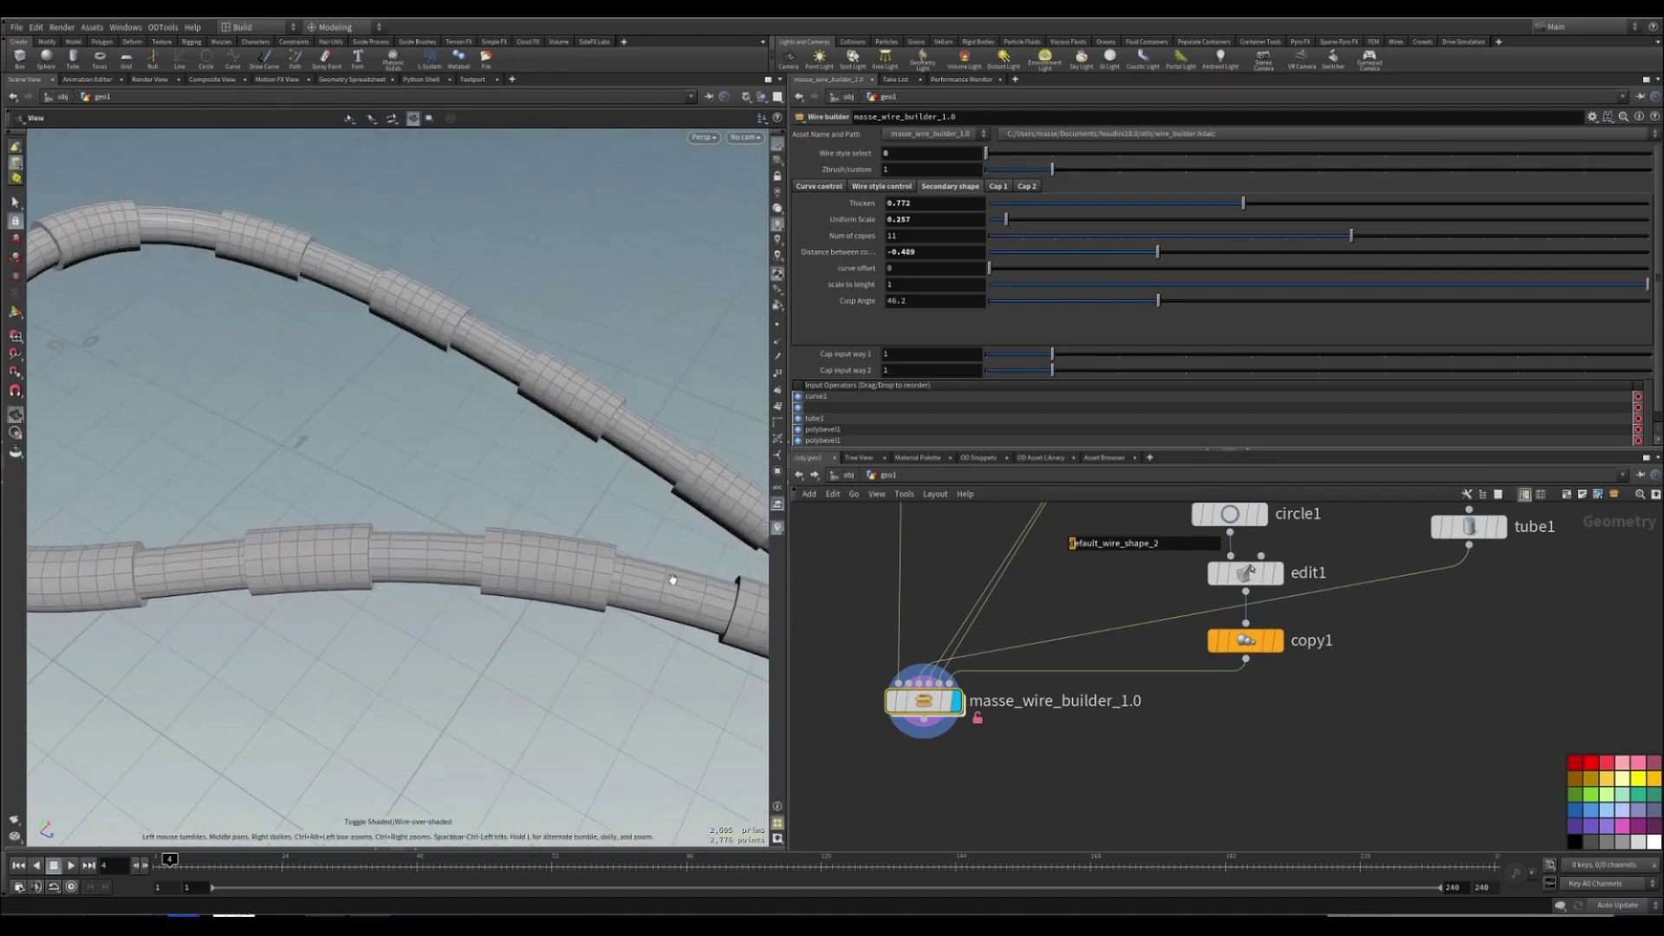
{"action": "key", "text": "shift+w"}
{"action": "mouse_move", "coordinate": [673, 575]}
{"action": "left_mouse_down", "text": "alt"}
{"action": "mouse_move", "coordinate": [617, 537]}
{"action": "mouse_move", "coordinate": [547, 582]}
{"action": "mouse_move", "coordinate": [421, 567]}
{"action": "mouse_move", "coordinate": [562, 607]}
{"action": "mouse_move", "coordinate": [575, 570]}
{"action": "mouse_move", "coordinate": [594, 606]}
{"action": "left_mouse_up", "text": "alt"}
{"action": "key", "text": "shift+w"}
{"action": "key", "text": "shift+w"}
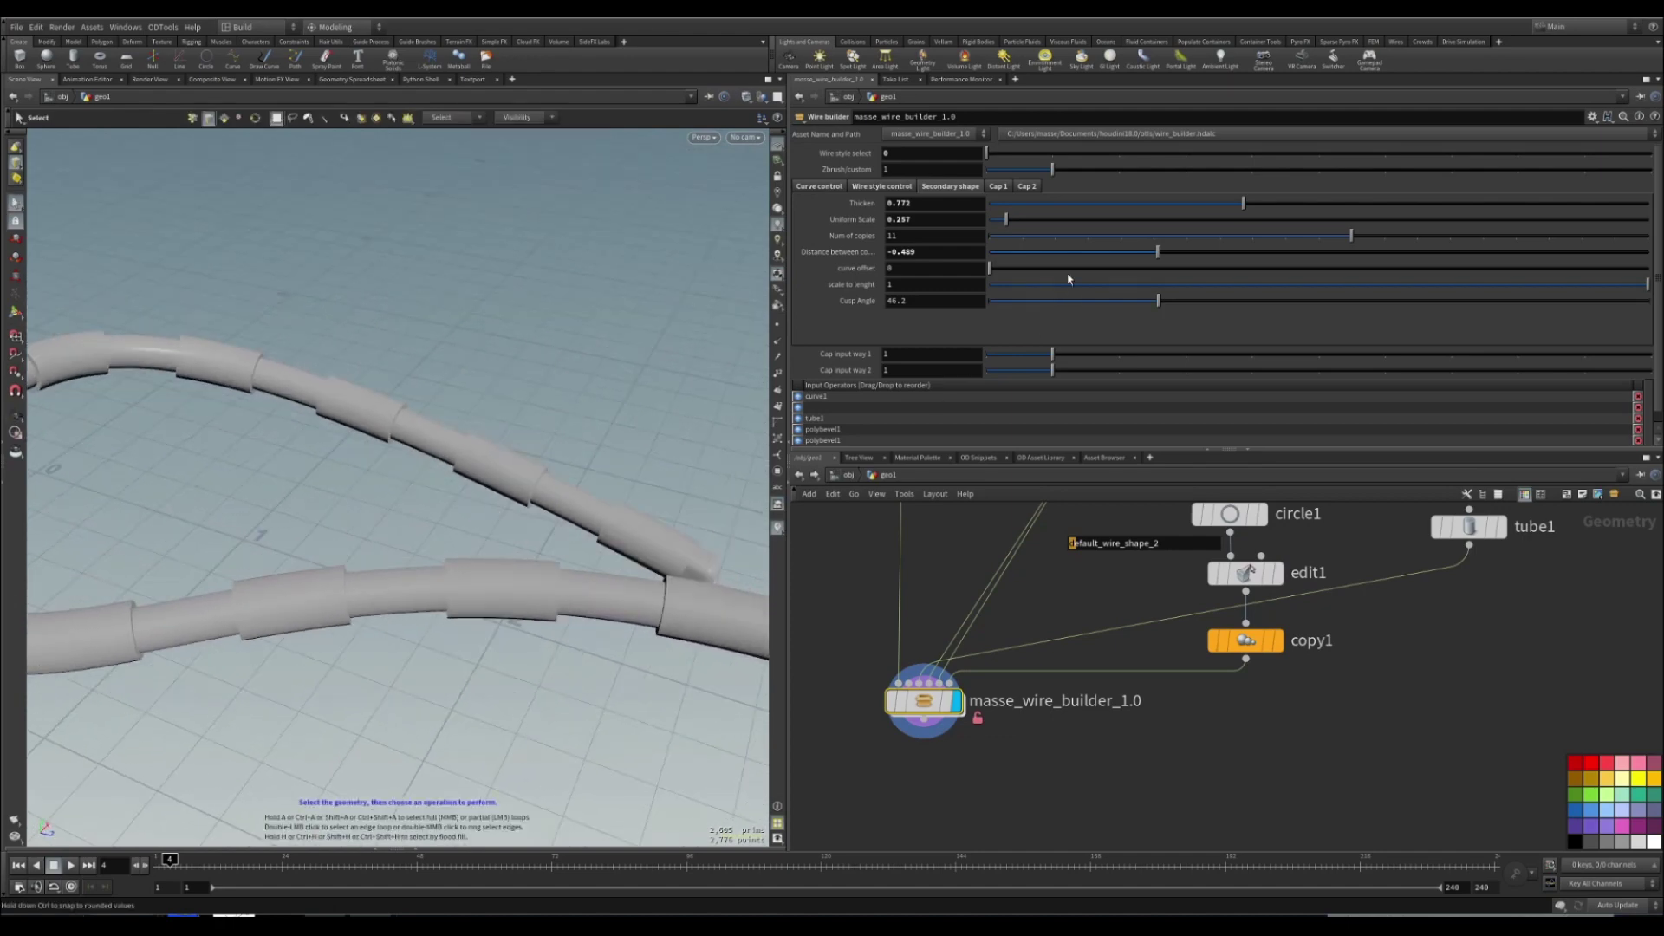
Set the secondary shape's Uniform Scale to about 0.336 and the distance between copies to about -0.38.
{"action": "left_click_drag", "start_coordinate": [1008, 220], "coordinate": [1013, 225]}
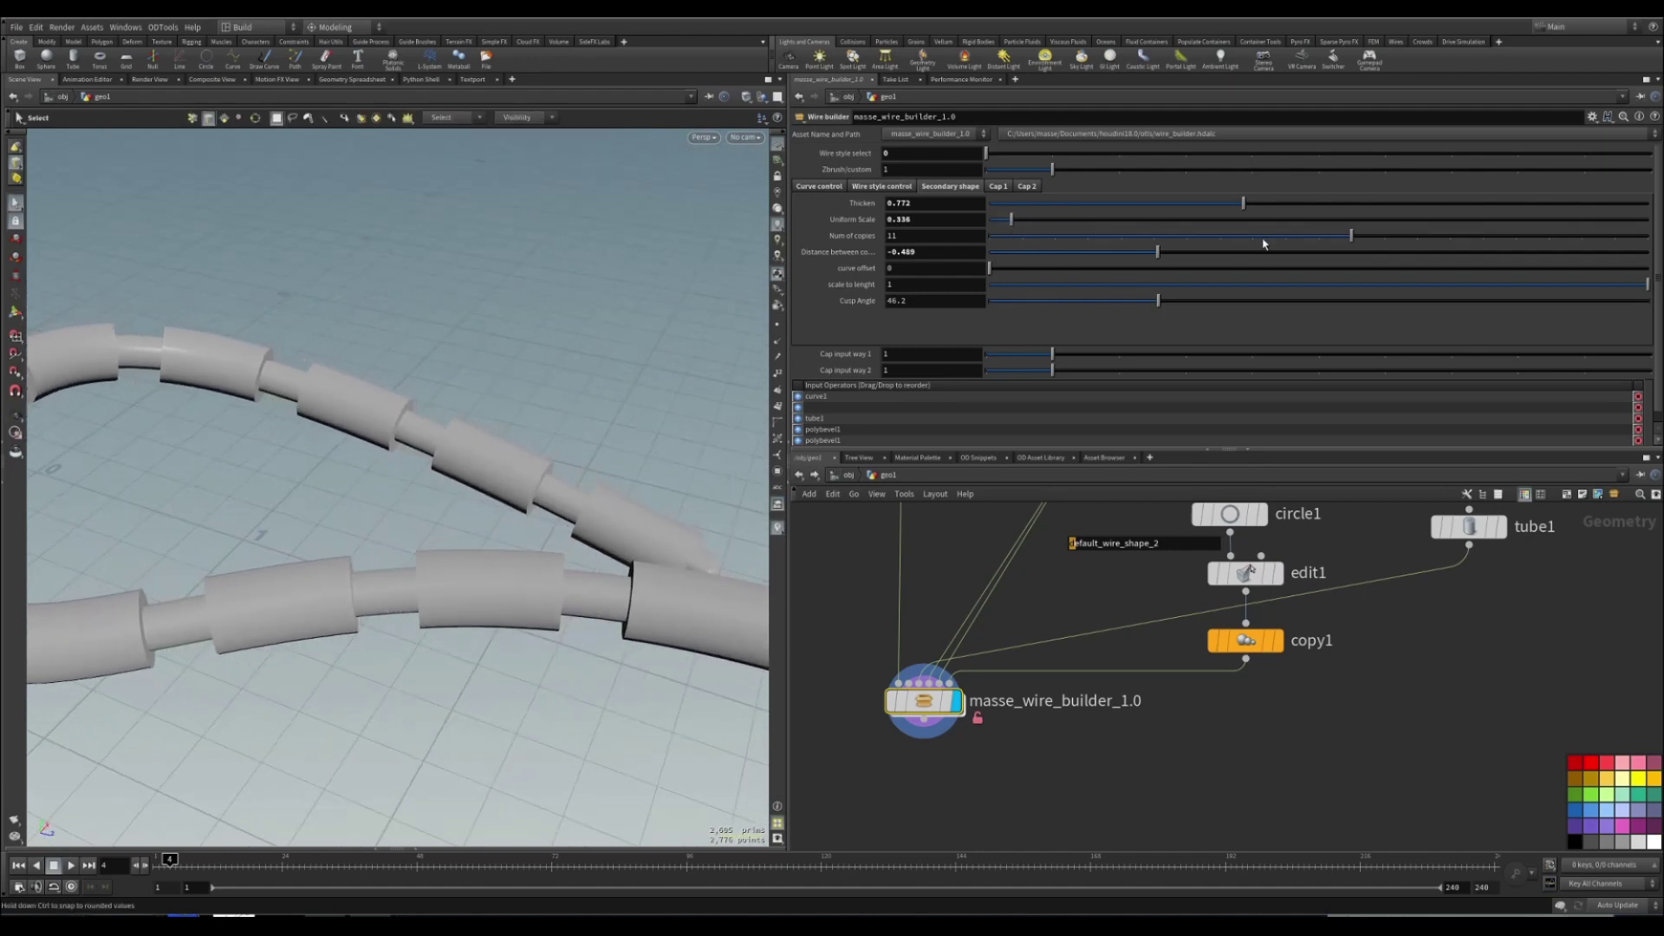
{"action": "left_click_drag", "start_coordinate": [1166, 252], "coordinate": [1195, 268]}
{"action": "left_click_drag", "start_coordinate": [425, 433], "coordinate": [464, 502], "text": "alt"}
{"action": "right_click_drag", "start_coordinate": [465, 502], "coordinate": [381, 494], "text": "alt"}
{"action": "middle_click_drag", "start_coordinate": [381, 494], "coordinate": [512, 457], "text": "alt"}
{"action": "key", "text": "shift+w"}
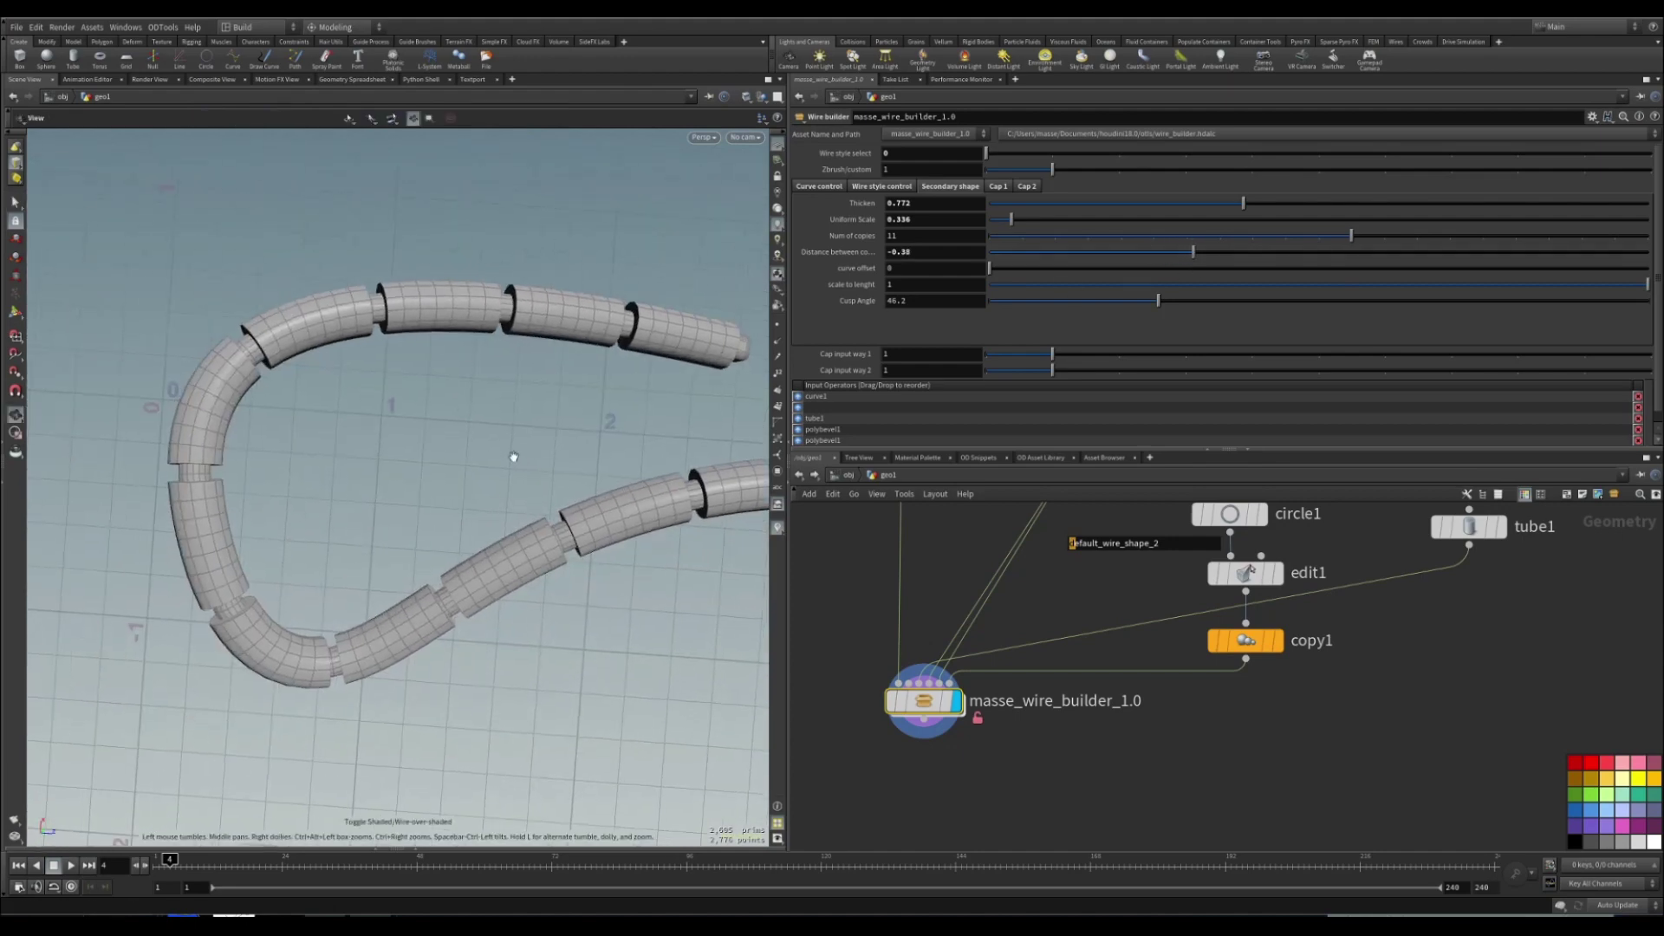
{"action": "middle_click_drag", "start_coordinate": [258, 359], "coordinate": [323, 364], "text": "alt"}
{"action": "key", "text": "s"}
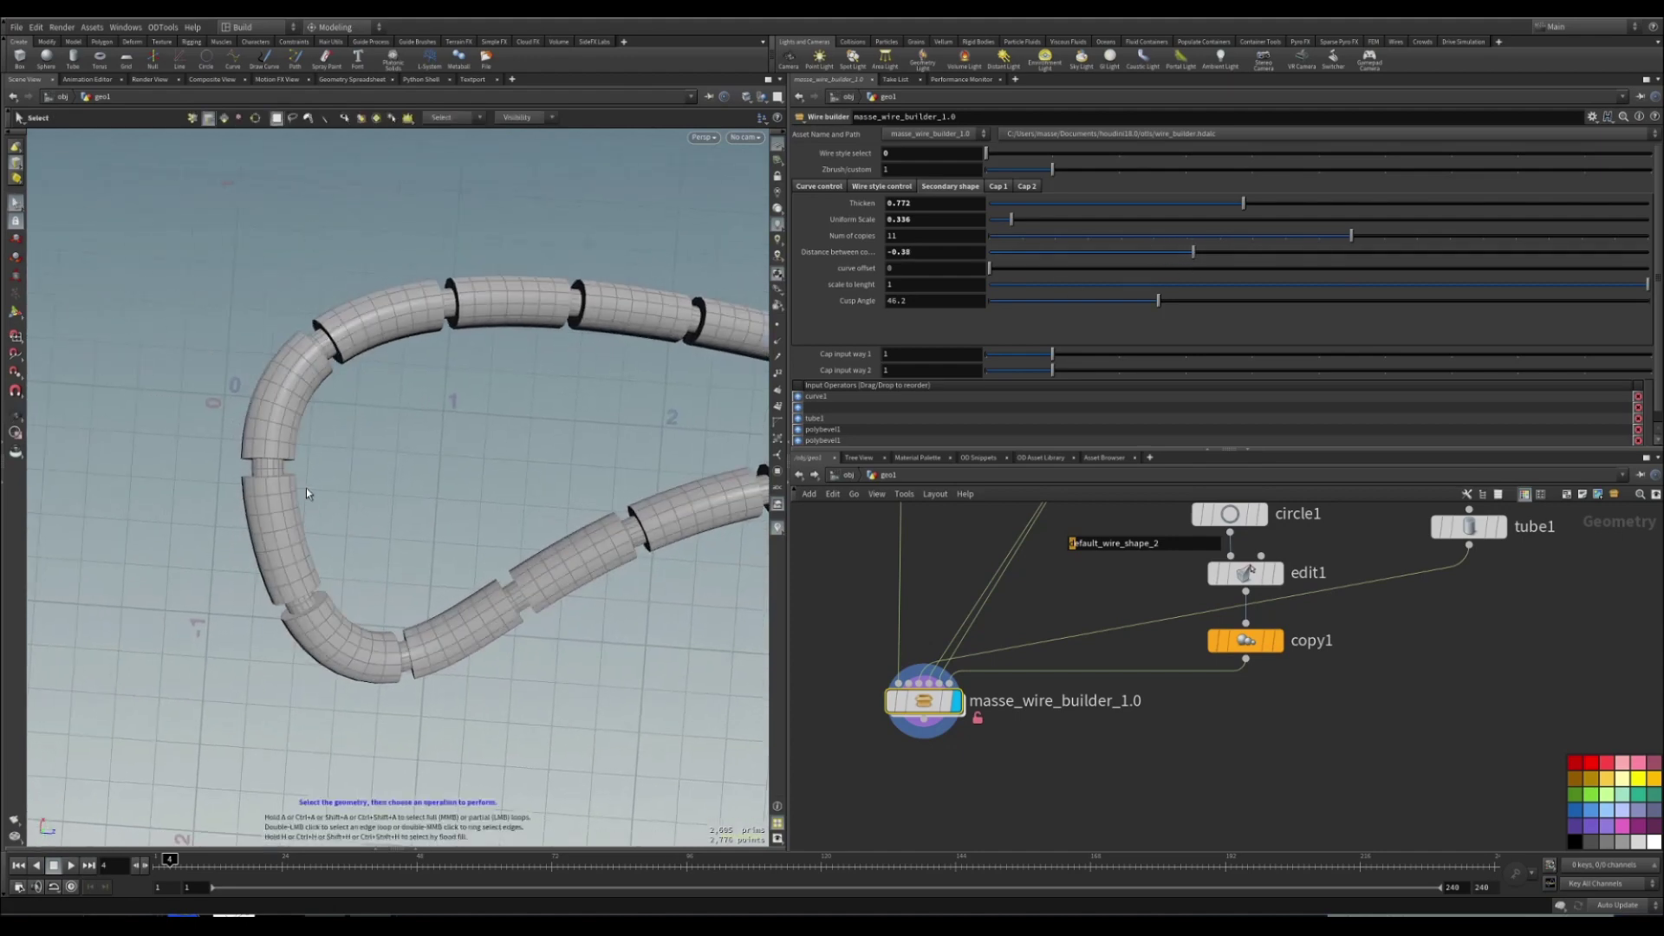
{"action": "left_click_drag", "start_coordinate": [308, 493], "coordinate": [558, 520], "text": "alt"}
{"action": "middle_click_drag", "start_coordinate": [558, 520], "coordinate": [513, 510], "text": "alt"}
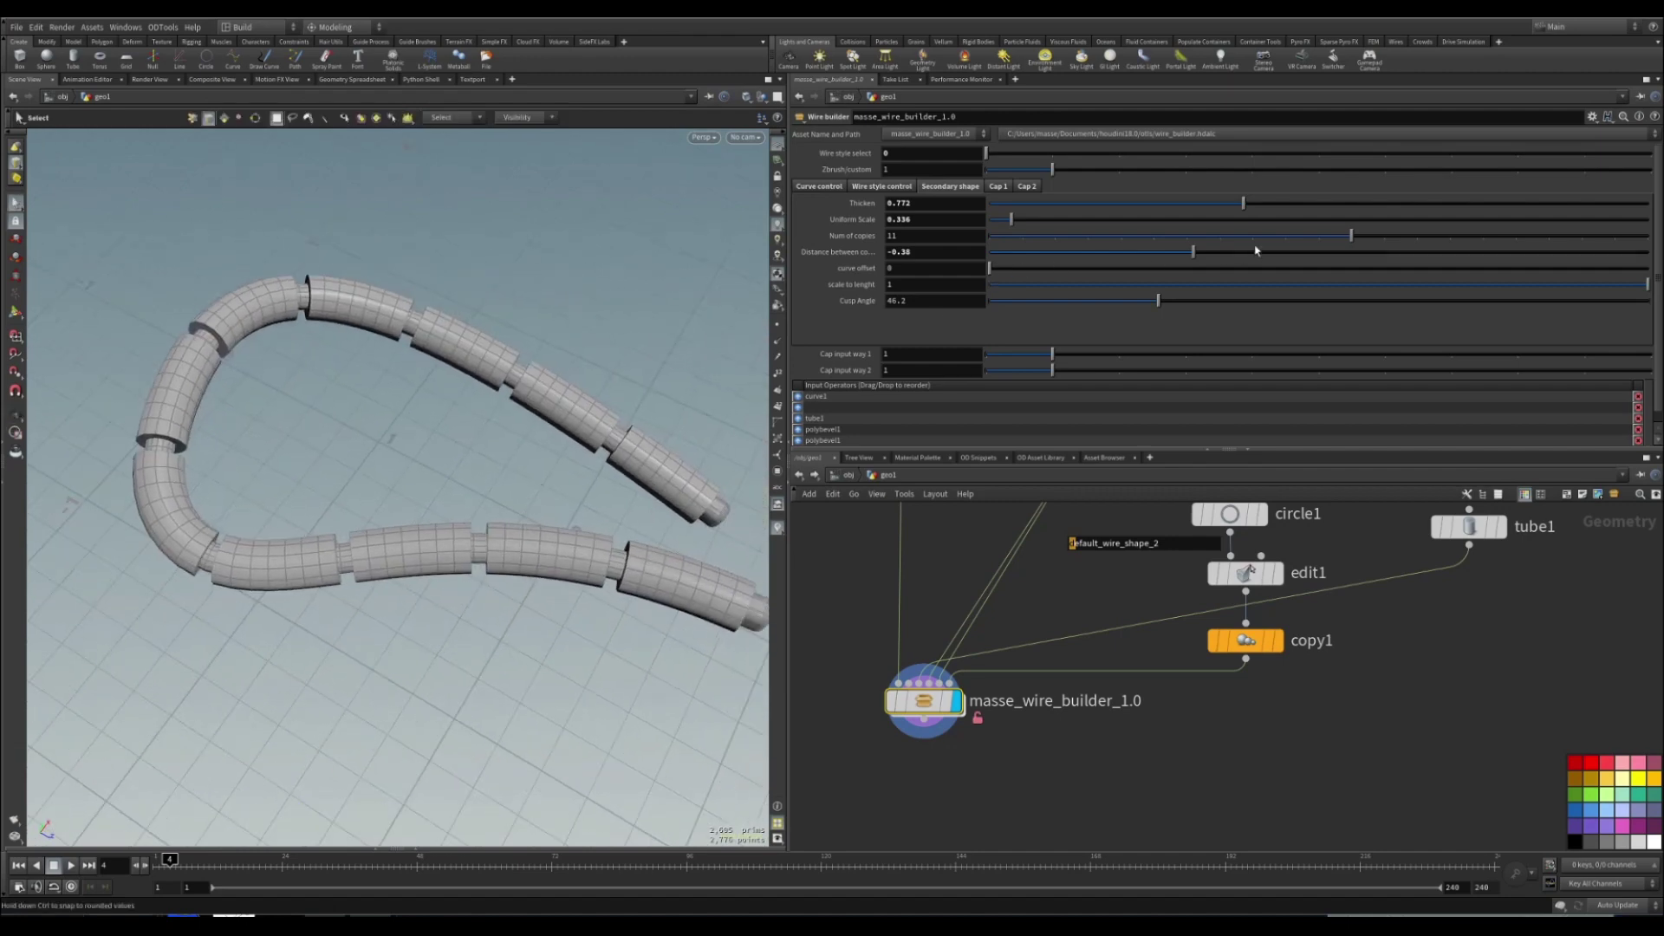
Space out the tube segments with Num of copies at 8 and the distance between copies at about -0.668.
{"action": "left_click_drag", "start_coordinate": [1328, 238], "coordinate": [1360, 255]}
{"action": "left_click_drag", "start_coordinate": [1185, 256], "coordinate": [1185, 252]}
{"action": "key", "text": "Escape"}
{"action": "key", "text": "shift+w"}
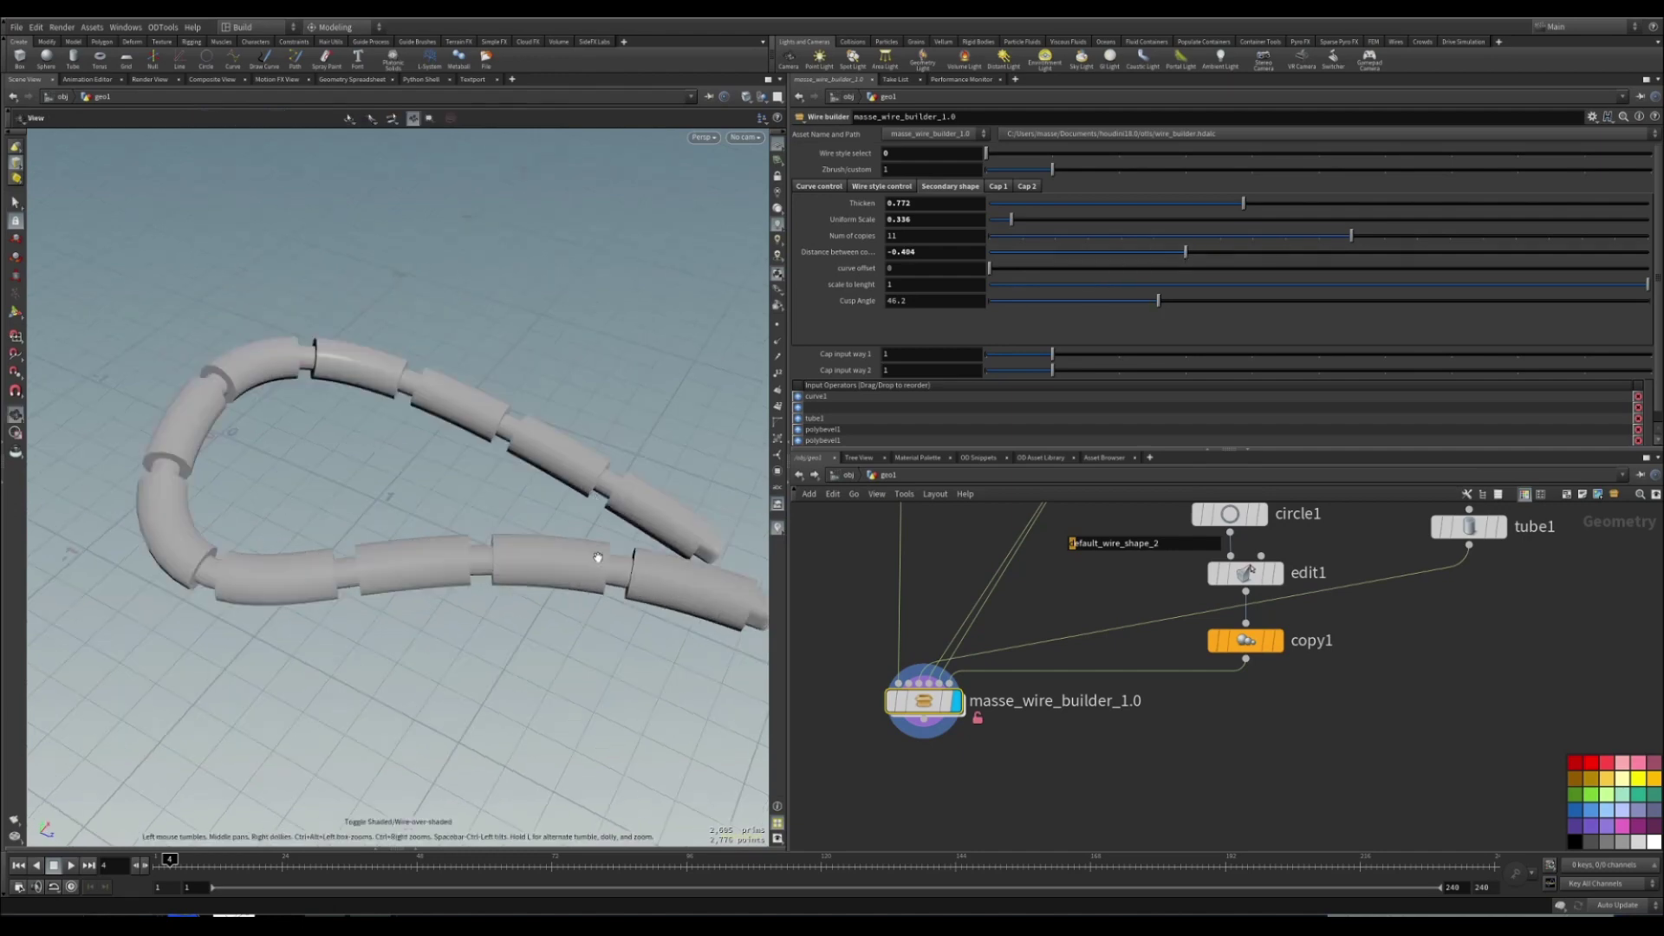
{"action": "left_click_drag", "start_coordinate": [598, 558], "coordinate": [550, 550]}
{"action": "key", "text": "Escape"}
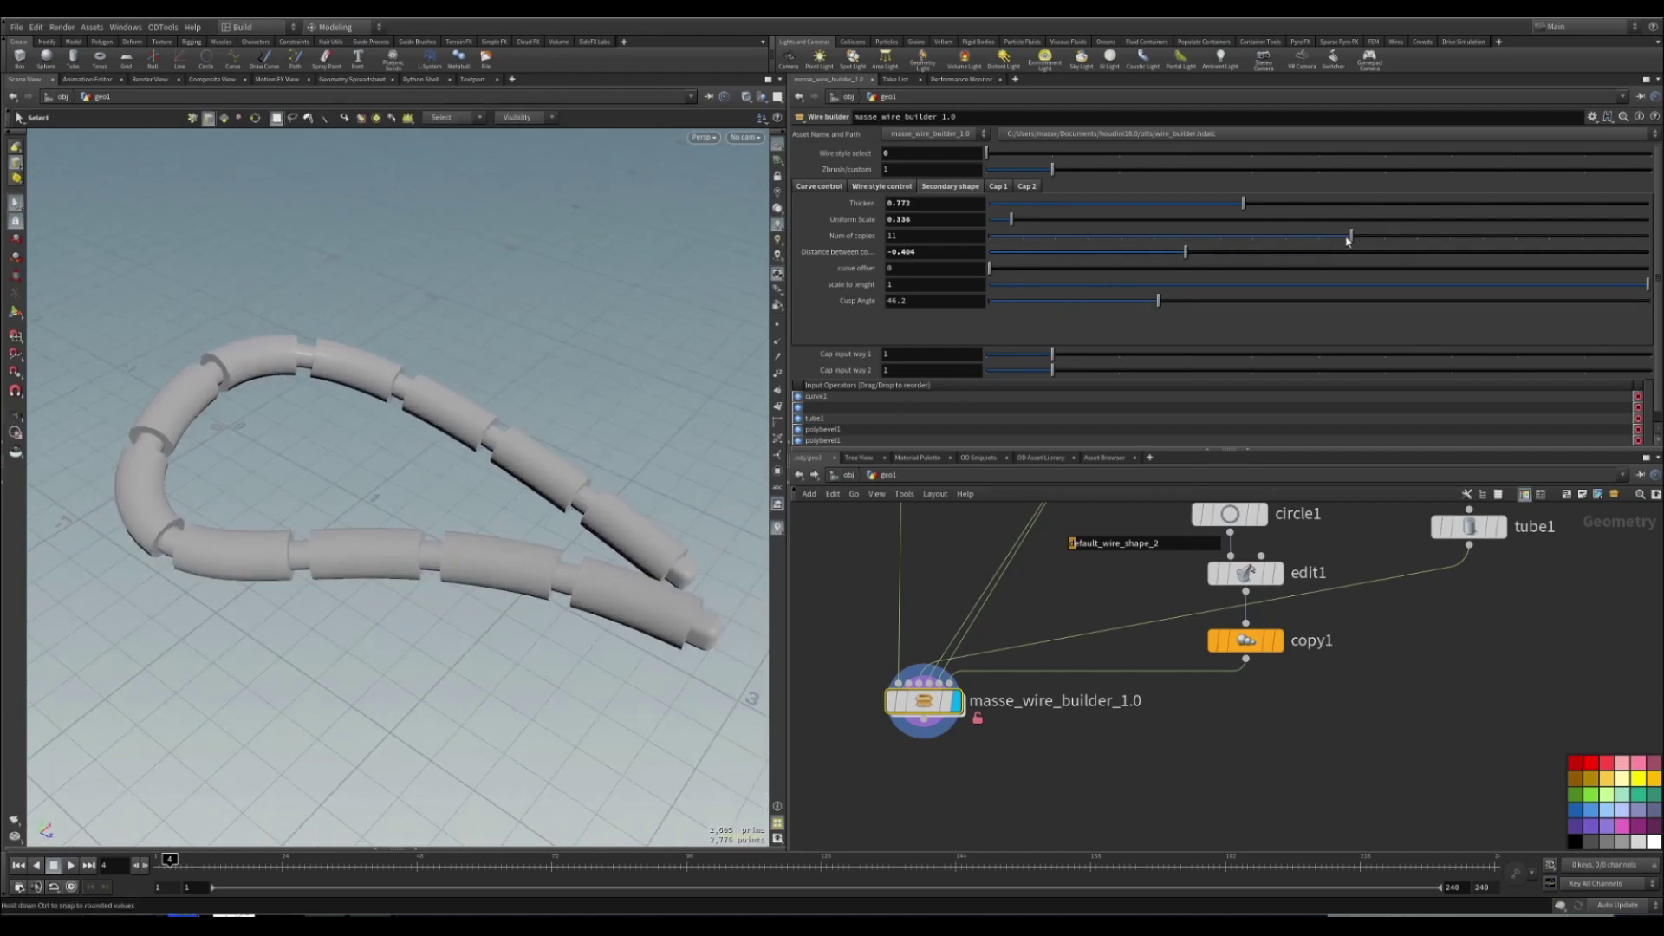
{"action": "left_click_drag", "start_coordinate": [1348, 241], "coordinate": [1137, 258]}
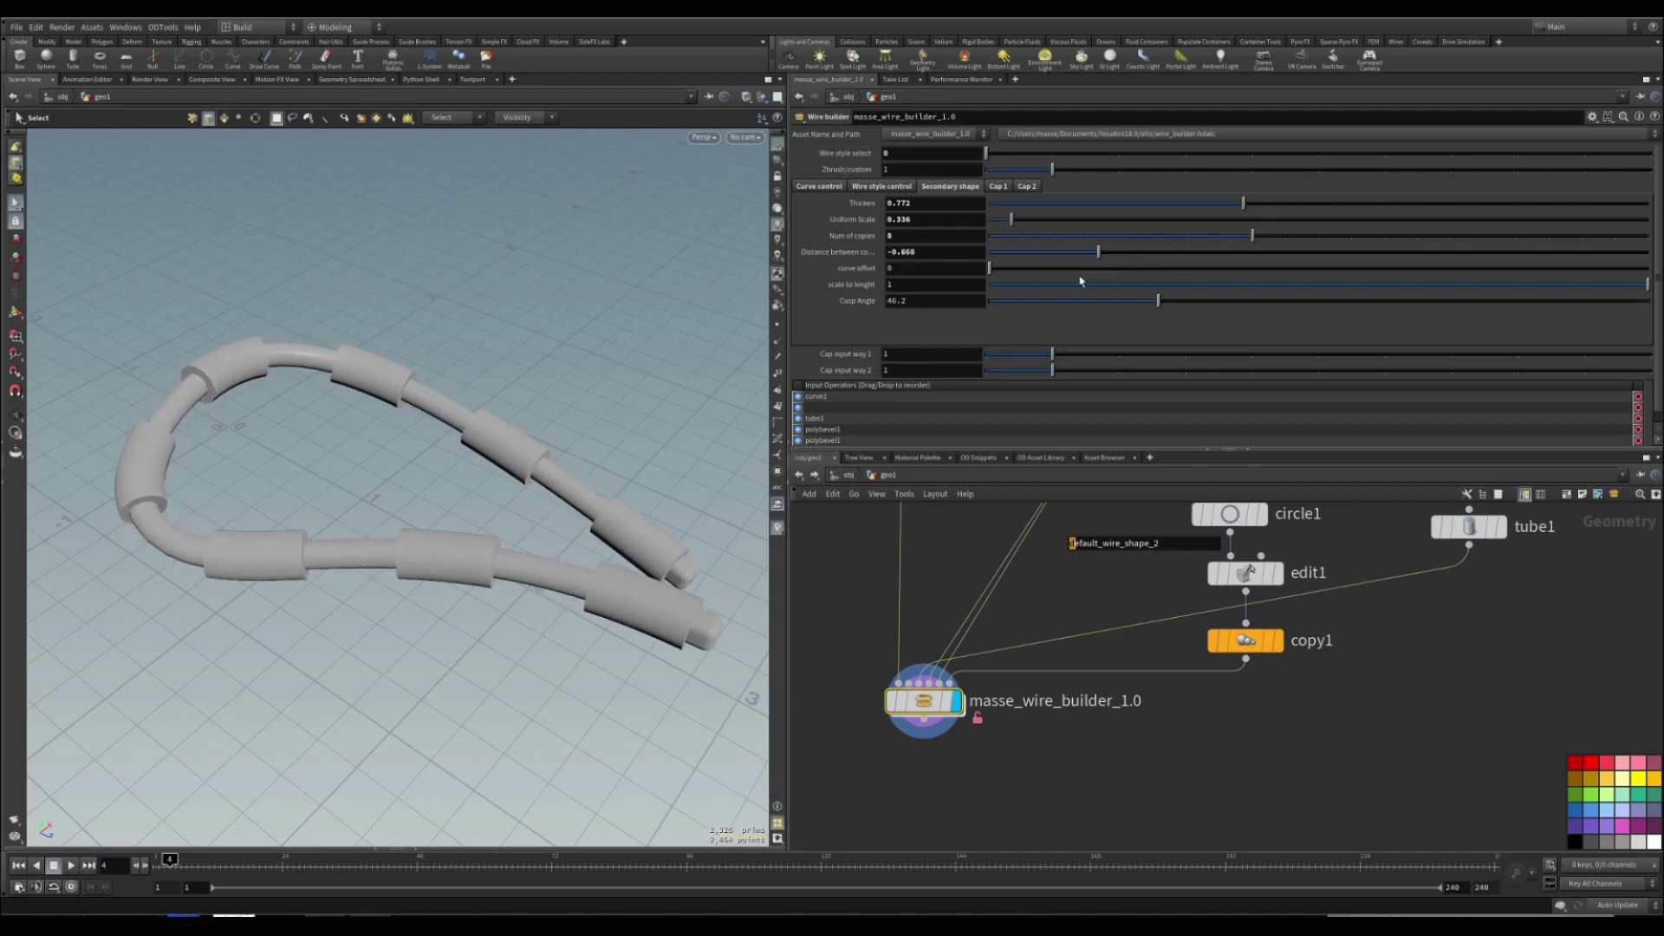
{"action": "mouse_move", "coordinate": [993, 274]}
{"action": "left_mouse_down"}
{"action": "mouse_move", "coordinate": [1111, 275]}
{"action": "mouse_move", "coordinate": [979, 270]}
{"action": "left_mouse_up"}
Try the secondary shape's scale to length at 0 and restore it to 1.
{"action": "left_click_drag", "start_coordinate": [1497, 277], "coordinate": [967, 305]}
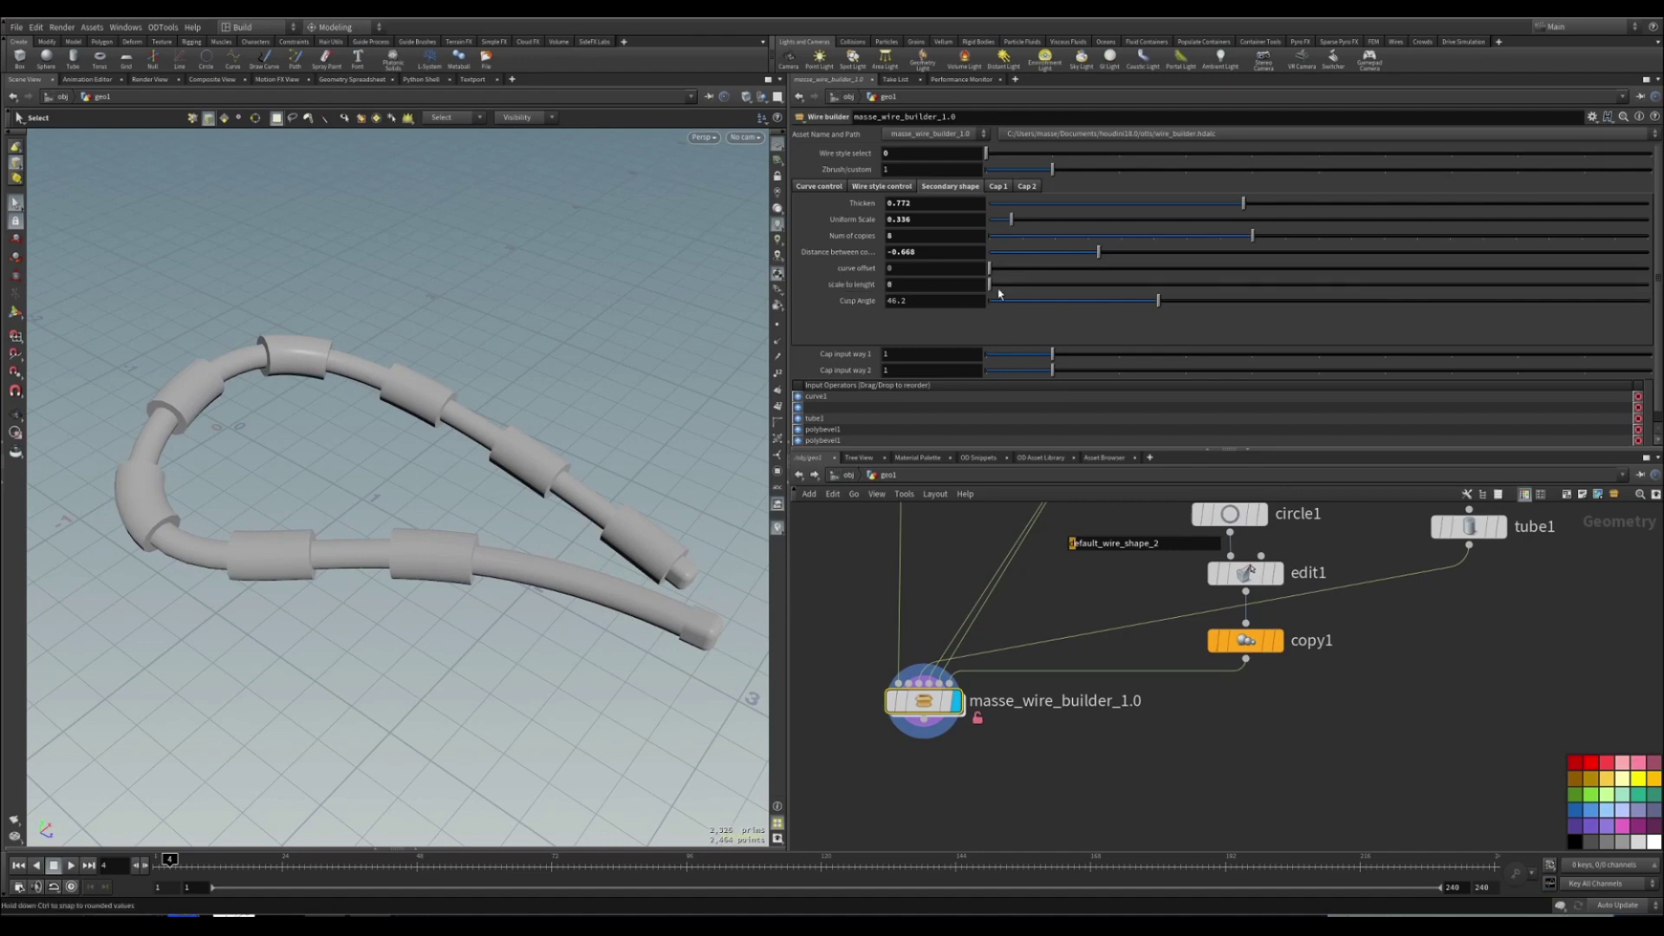
{"action": "left_click_drag", "start_coordinate": [999, 293], "coordinate": [1654, 312]}
{"action": "left_click_drag", "start_coordinate": [646, 559], "coordinate": [536, 534], "text": "alt"}
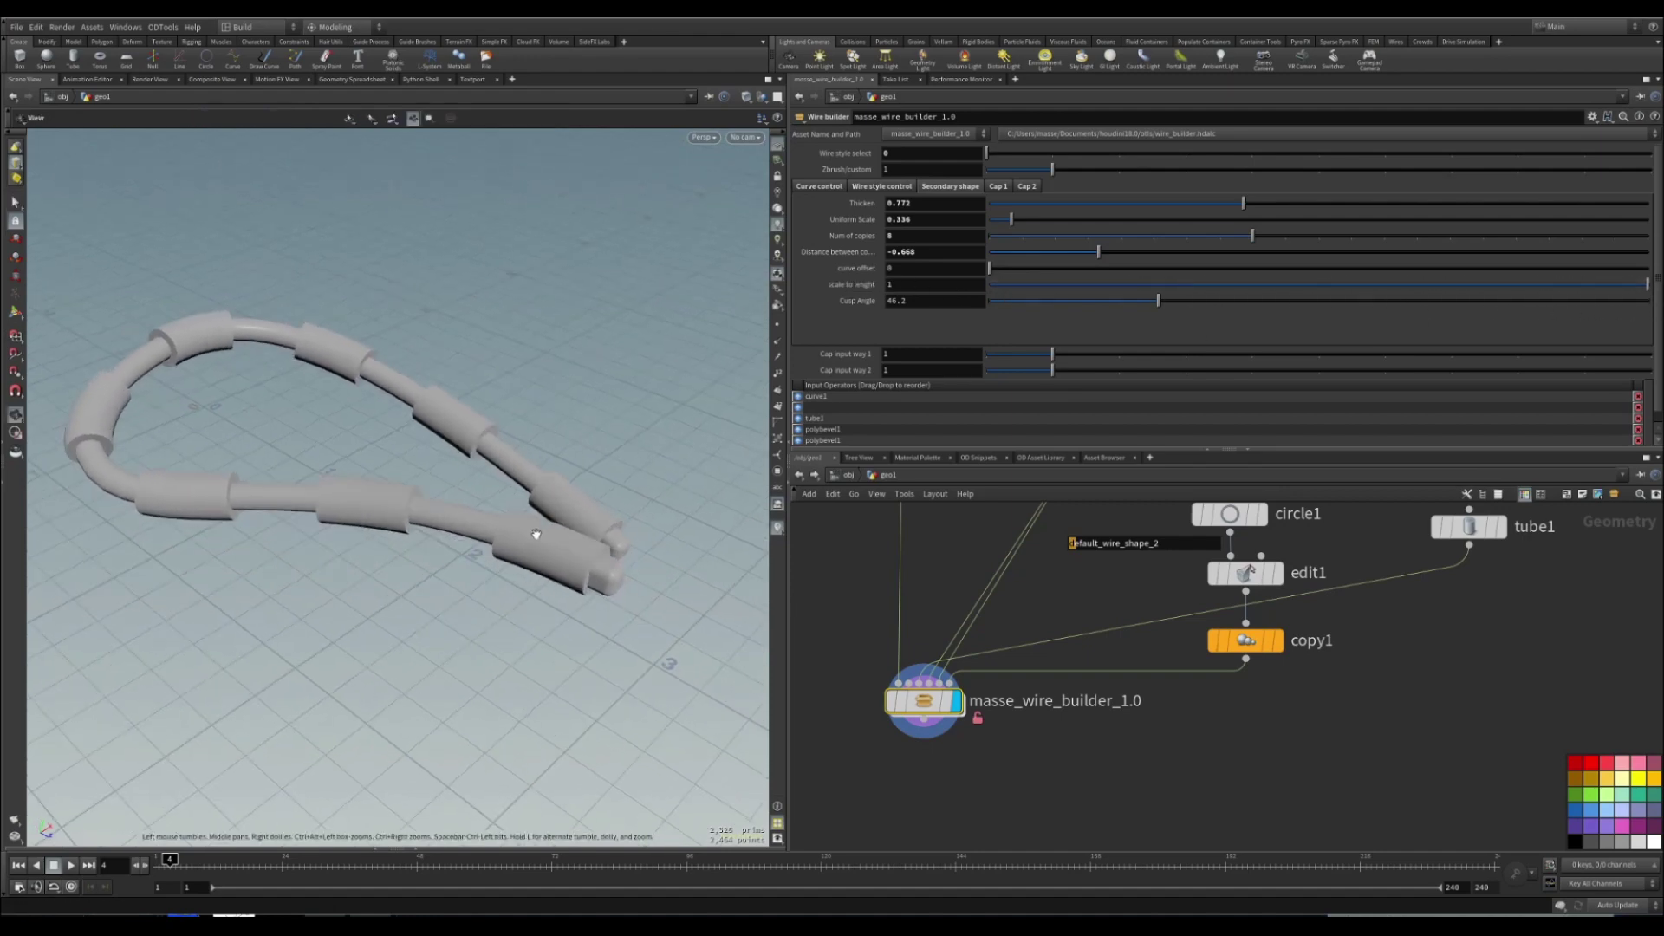
{"action": "right_click_drag", "start_coordinate": [536, 534], "coordinate": [713, 678], "text": "alt"}
Lower scale to length to about 0.027 and inspect the segment placement near the wire's ends.
{"action": "left_click_drag", "start_coordinate": [1232, 292], "coordinate": [976, 287]}
{"action": "key", "text": "shift+w"}
{"action": "left_click", "coordinate": [468, 498]}
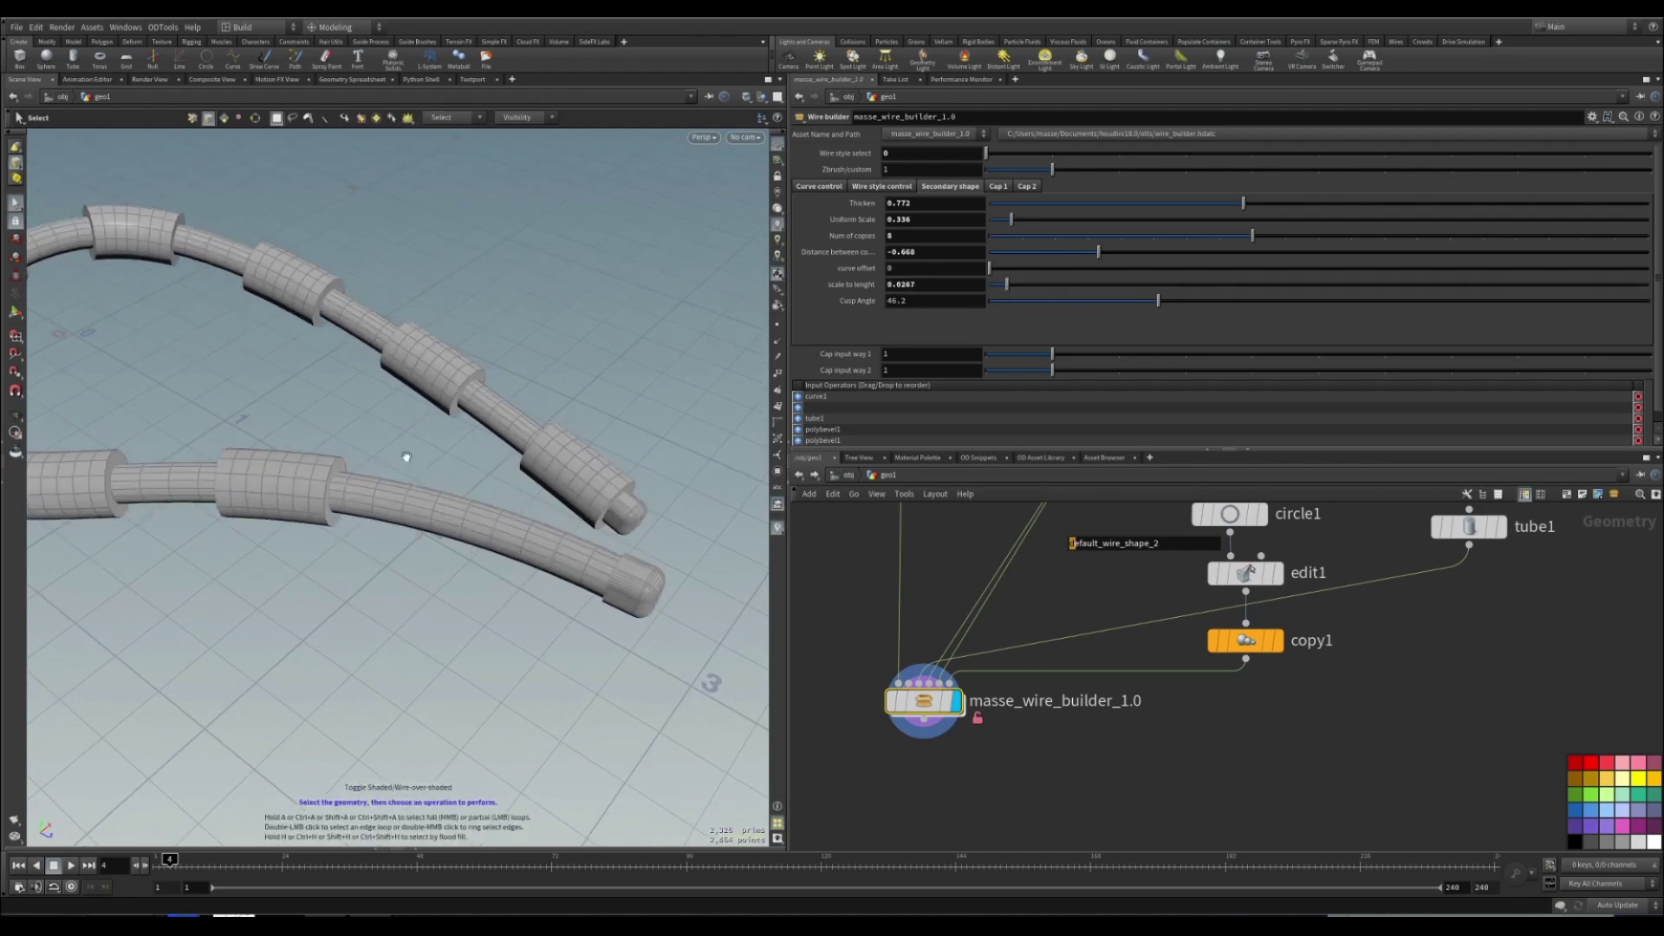
{"action": "left_click_drag", "start_coordinate": [407, 457], "coordinate": [454, 450], "text": "alt"}
{"action": "middle_click_drag", "start_coordinate": [323, 539], "coordinate": [410, 532], "text": "alt"}
{"action": "mouse_move", "coordinate": [410, 531]}
{"action": "left_mouse_down", "text": "alt"}
{"action": "mouse_move", "coordinate": [379, 546]}
{"action": "mouse_move", "coordinate": [424, 551]}
{"action": "left_mouse_up", "text": "alt"}
{"action": "key", "text": "shift+w"}
{"action": "key", "text": "shift+w"}
{"action": "key", "text": "s"}
Return the secondary shape's scale to length to 1 and view the whole wire in plain shading.
{"action": "left_click_drag", "start_coordinate": [1008, 284], "coordinate": [1652, 295]}
{"action": "key", "text": "shift+w"}
{"action": "left_click_drag", "start_coordinate": [442, 583], "coordinate": [451, 505], "text": "alt"}
{"action": "key", "text": "s"}
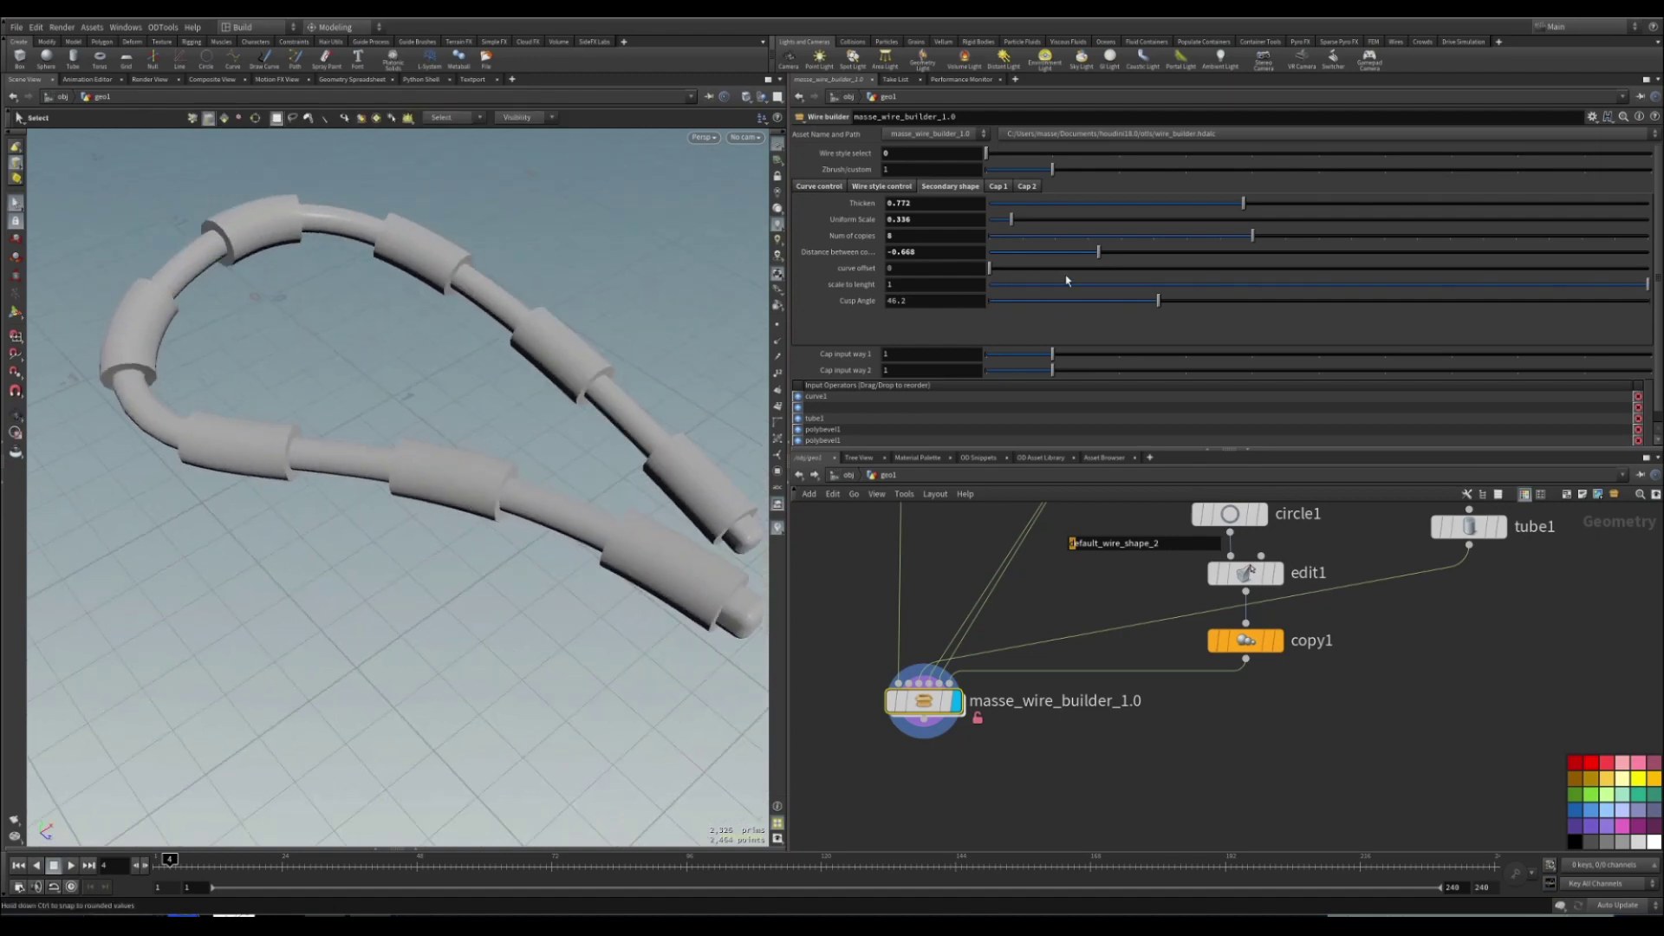
Set Num of copies to 7 and the distance between copies to about -0.282.
{"action": "left_click_drag", "start_coordinate": [1274, 245], "coordinate": [1222, 241]}
{"action": "left_click_drag", "start_coordinate": [1216, 250], "coordinate": [1252, 253]}
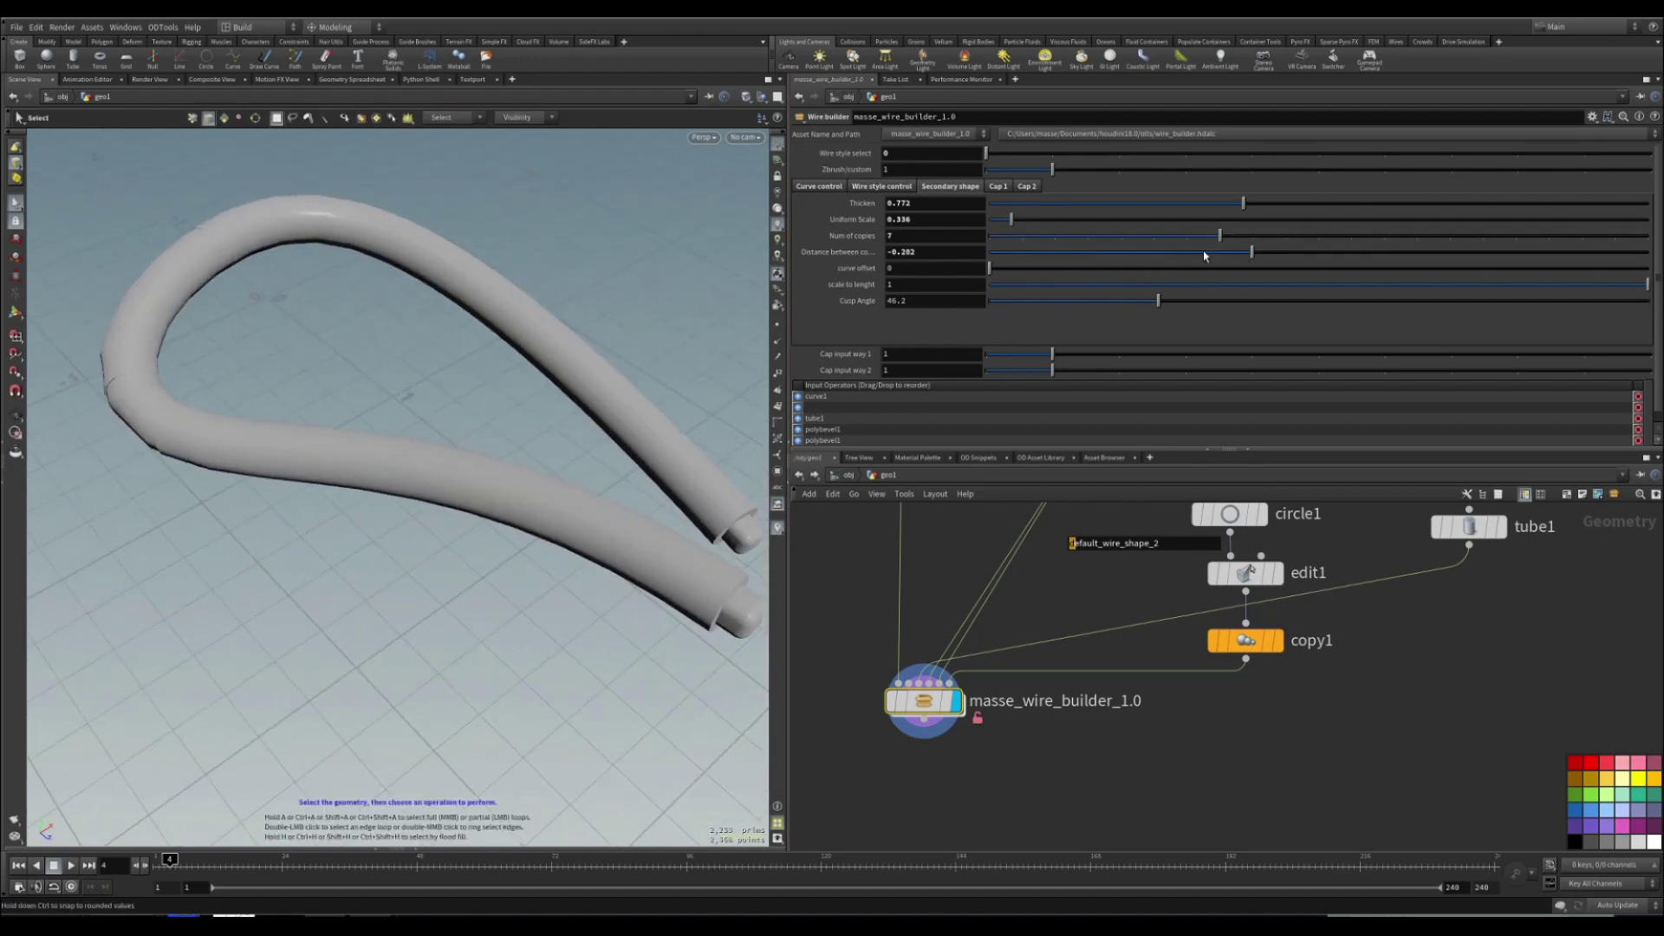
Undo the last change to the distance between copies and inspect the separated tube segments in plain shading.
{"action": "key", "text": "ctrl+z"}
{"action": "key", "text": "shift+w"}
{"action": "left_click_drag", "start_coordinate": [382, 512], "coordinate": [438, 497], "text": "alt"}
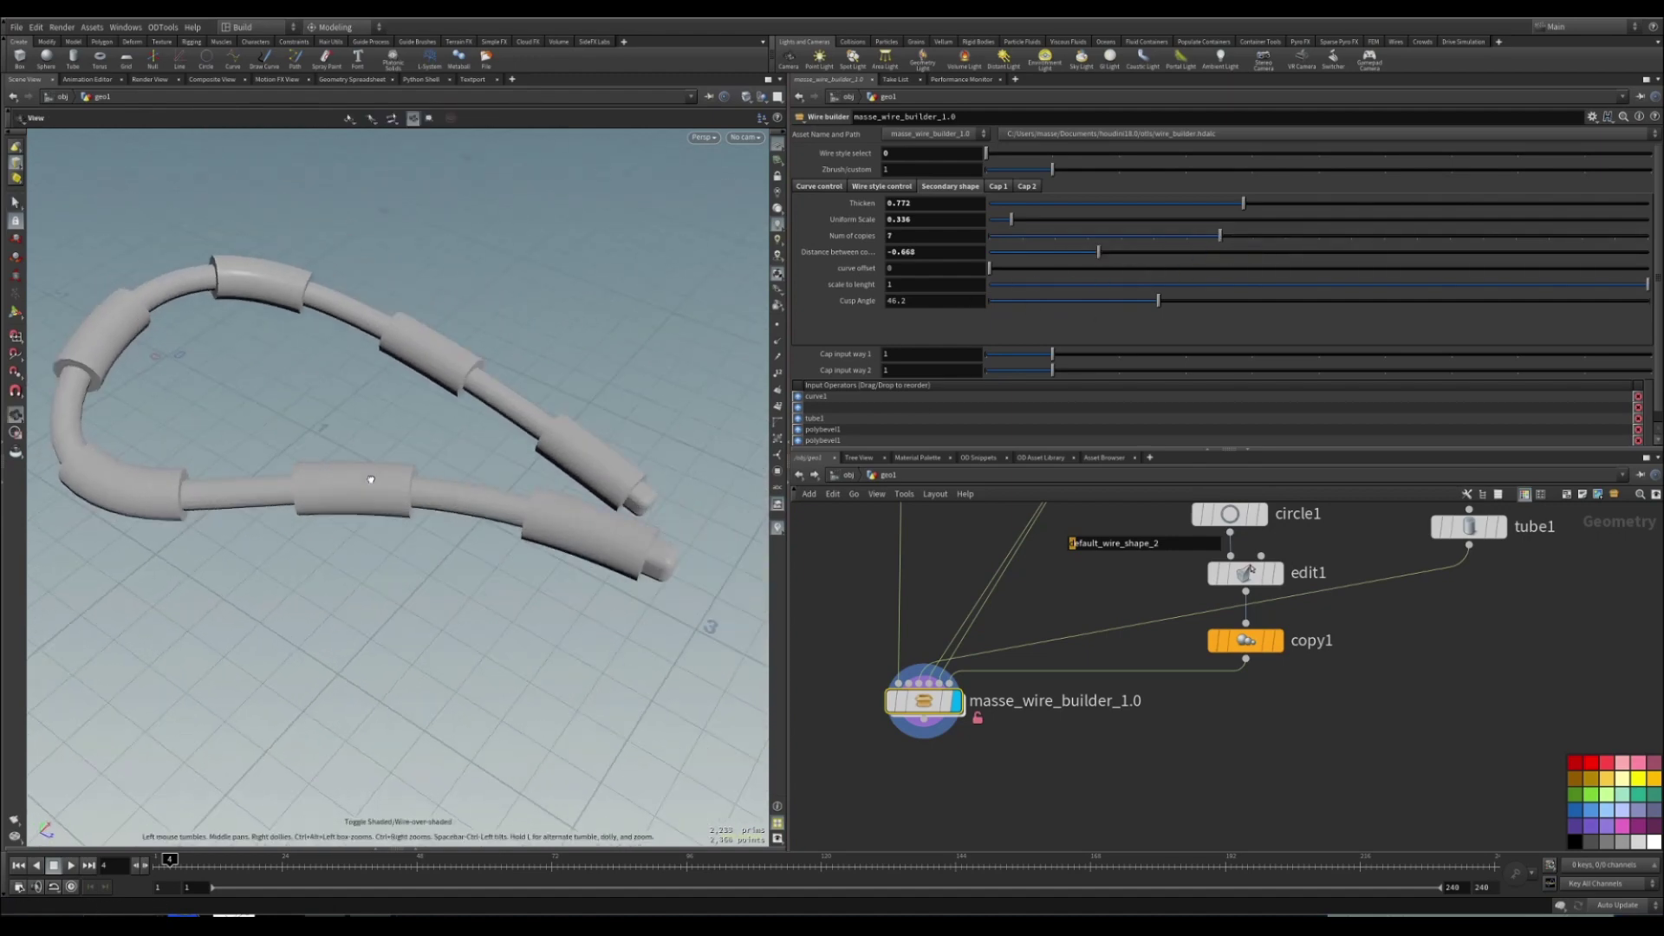
{"action": "left_click_drag", "start_coordinate": [371, 480], "coordinate": [373, 481], "text": "alt"}
Display the goz_import1 node and reload its ZBrush geometry.
{"action": "middle_click_drag", "start_coordinate": [910, 637], "coordinate": [961, 701]}
{"action": "scroll", "coordinate": [910, 682], "scroll_direction": "down", "scroll_amount": 2}
{"action": "scroll", "coordinate": [929, 681], "scroll_direction": "up", "scroll_amount": 2}
{"action": "middle_click_drag", "start_coordinate": [992, 642], "coordinate": [988, 670]}
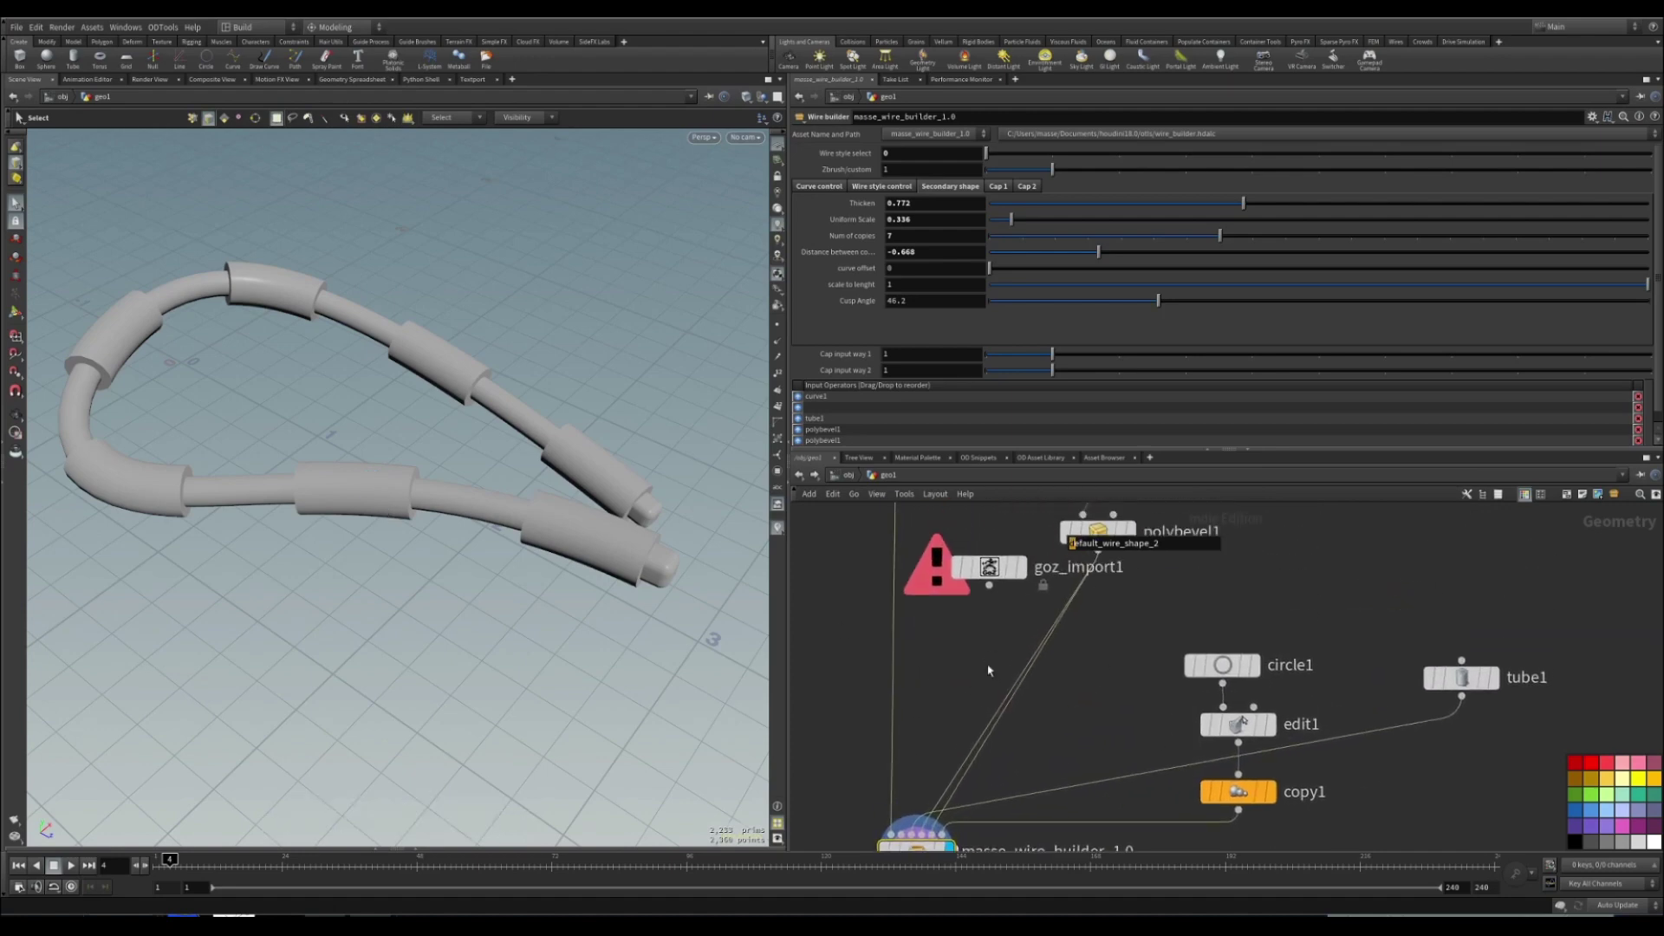
{"action": "scroll", "coordinate": [988, 589], "scroll_direction": "up", "scroll_amount": 2}
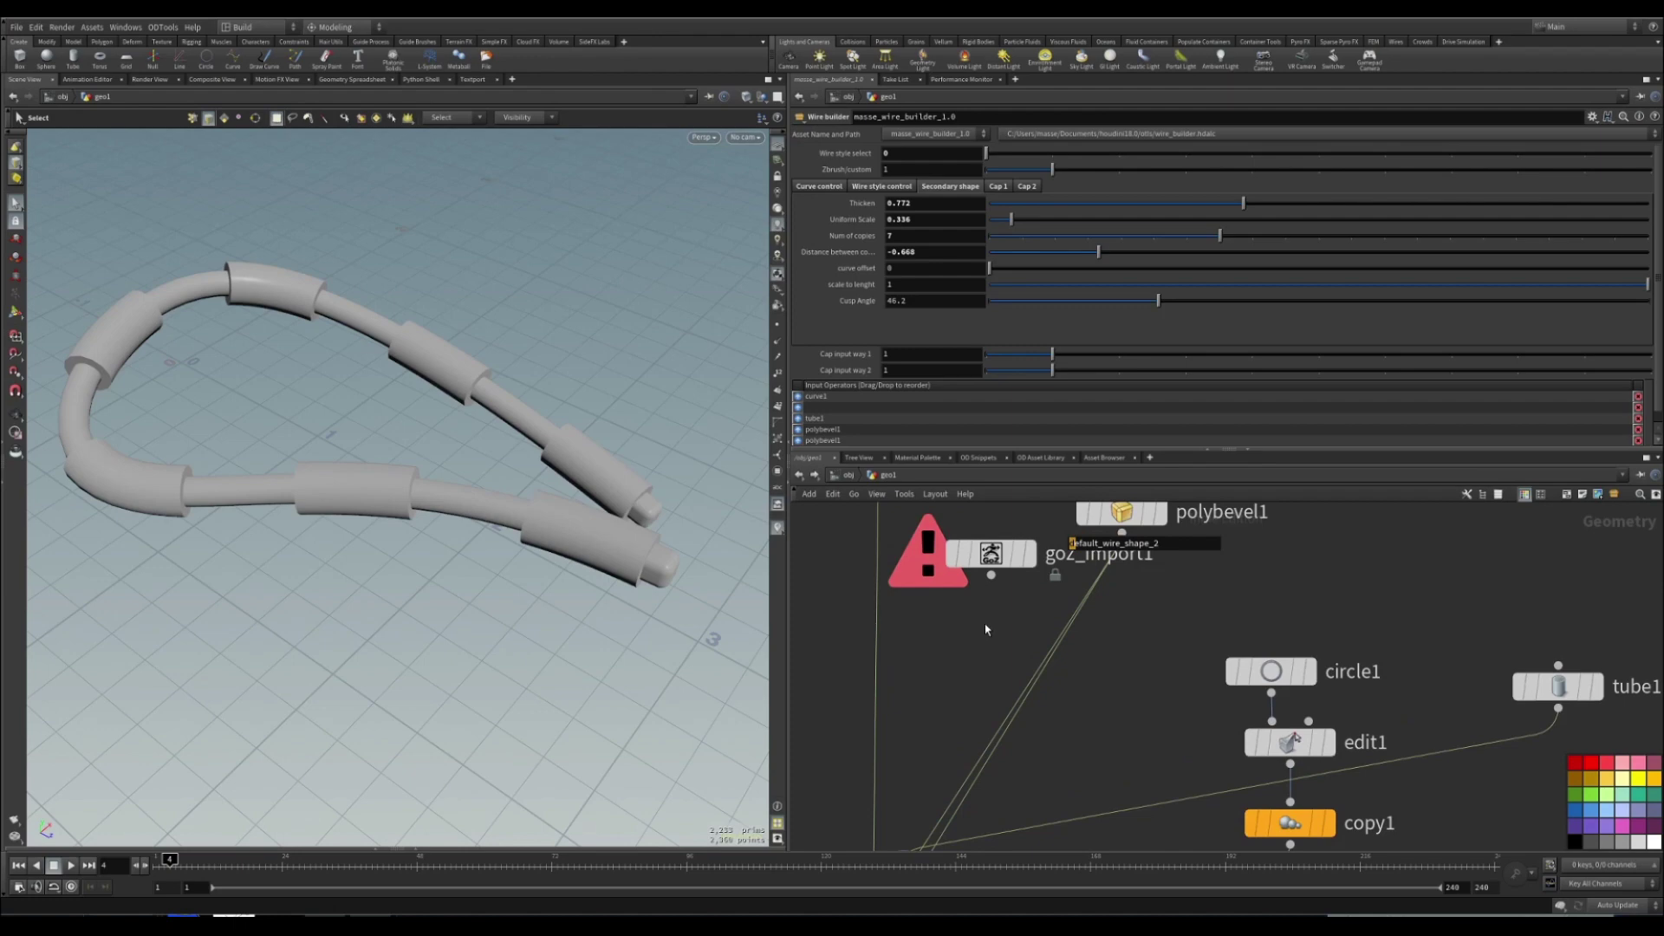
{"action": "left_click", "coordinate": [989, 567]}
{"action": "left_click", "coordinate": [1030, 553]}
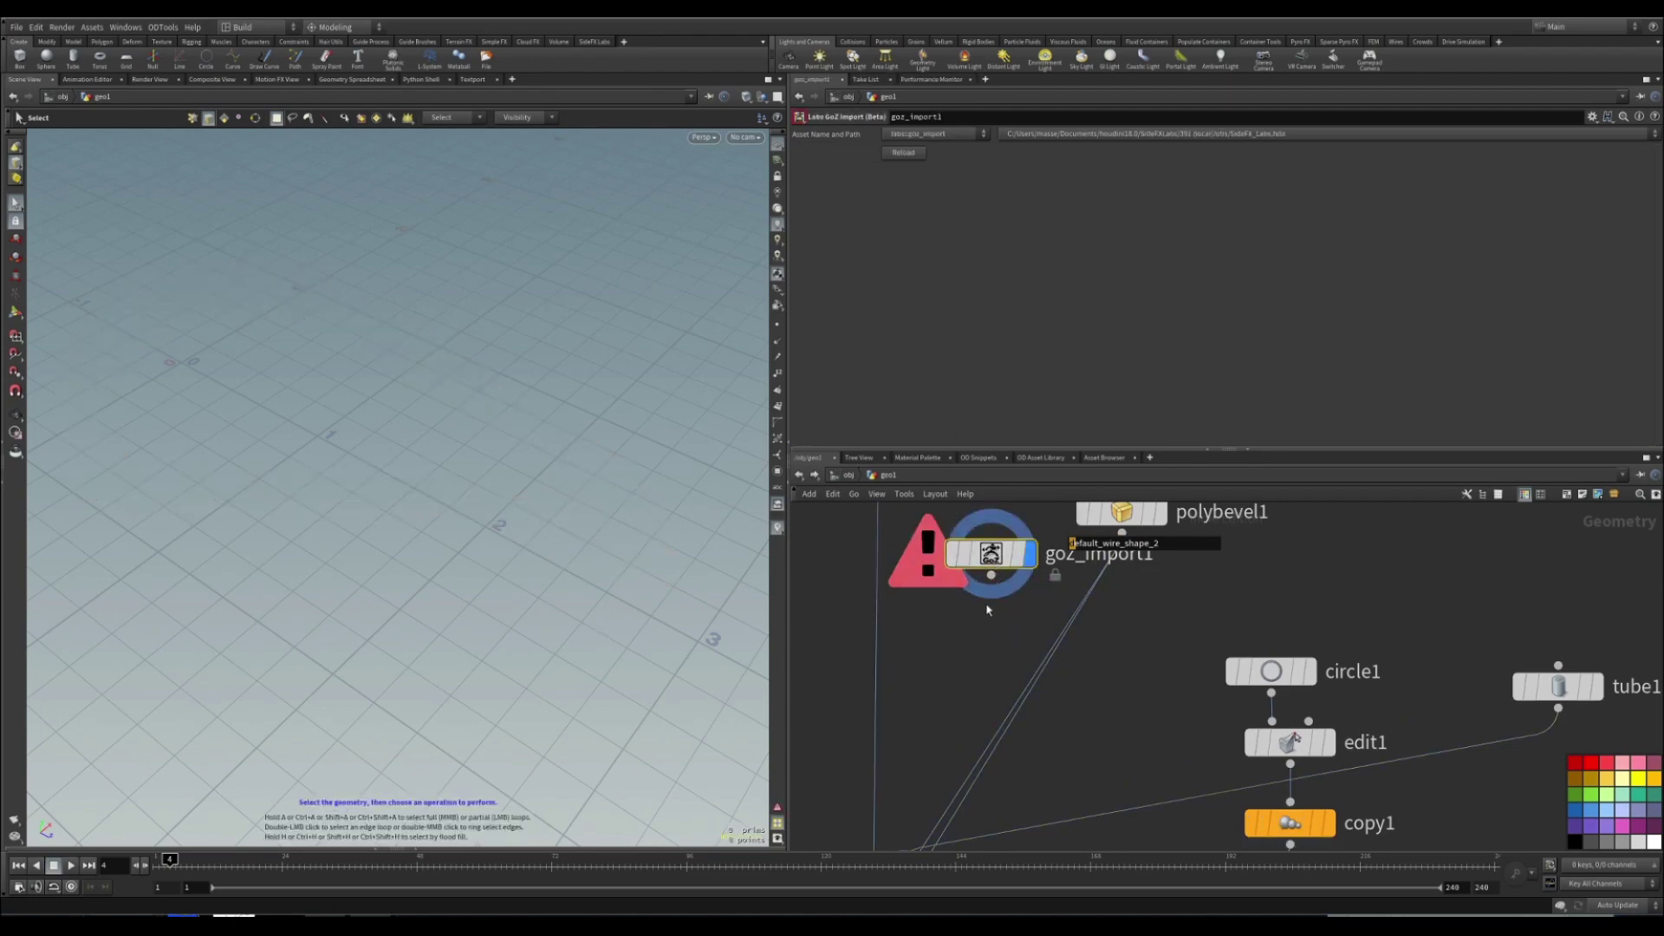
{"action": "scroll", "coordinate": [979, 620], "scroll_direction": "down", "scroll_amount": 2}
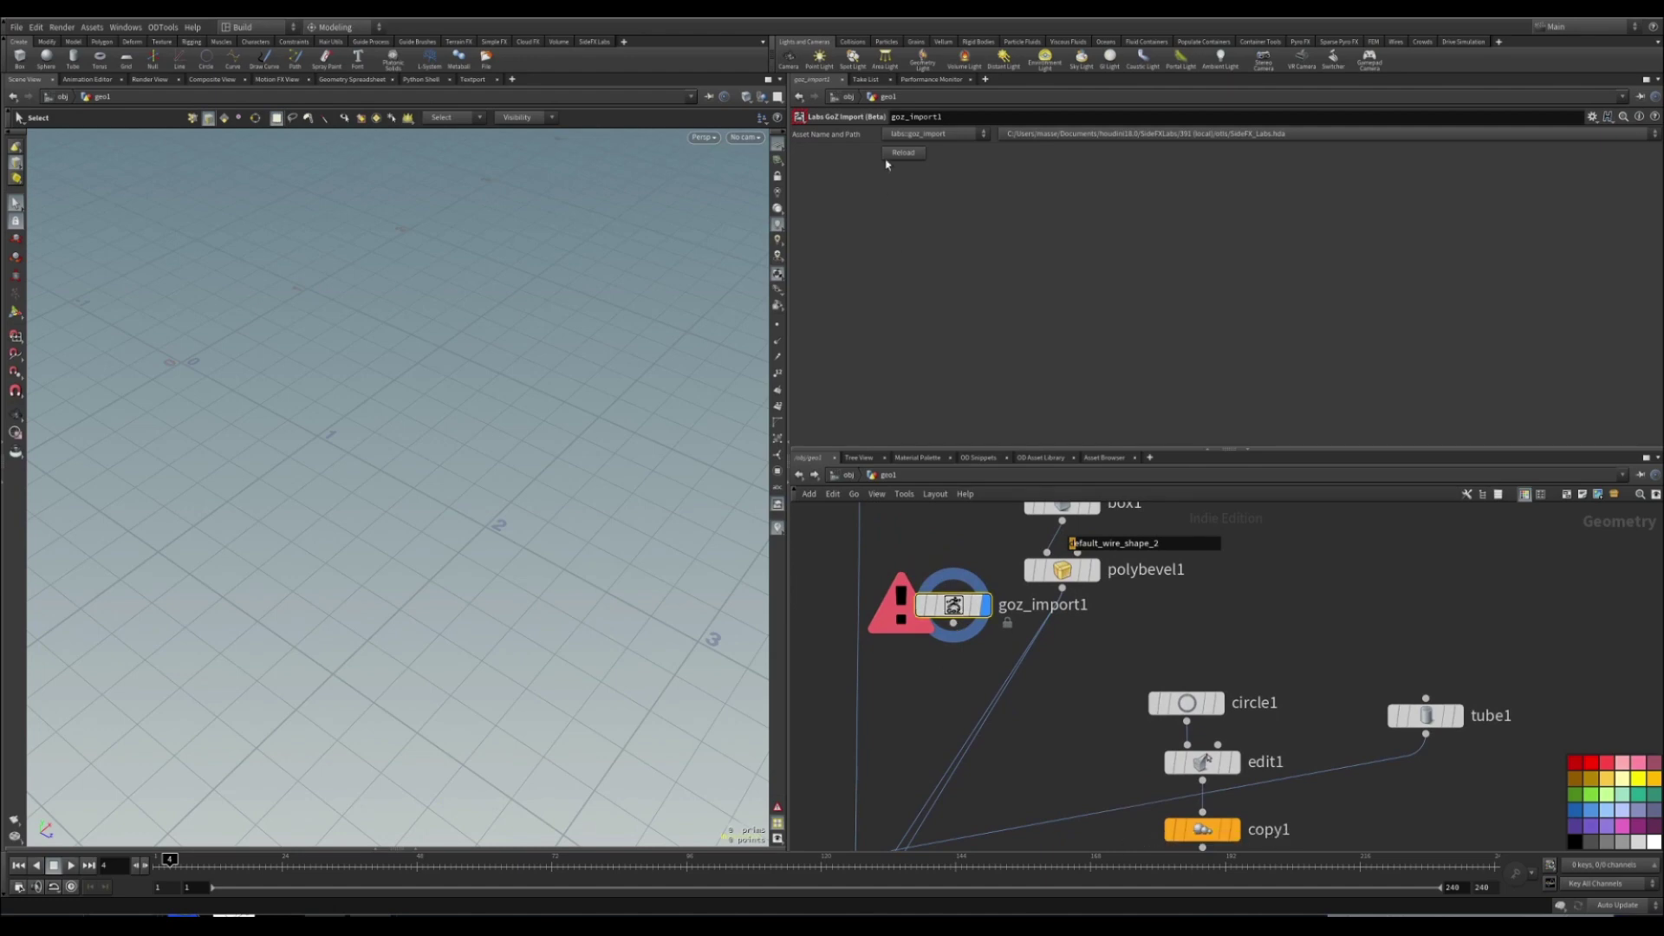
{"action": "left_click", "coordinate": [900, 153]}
Examine the imported ZBrush parts with their wireframe shown from several angles.
{"action": "left_click_drag", "start_coordinate": [451, 612], "coordinate": [469, 631], "text": "alt"}
{"action": "scroll", "coordinate": [468, 632], "scroll_direction": "down", "scroll_amount": 4}
{"action": "key", "text": "shift+w"}
{"action": "mouse_move", "coordinate": [520, 681]}
{"action": "left_mouse_down", "text": "alt"}
{"action": "mouse_move", "coordinate": [454, 616]}
{"action": "mouse_move", "coordinate": [574, 652]}
{"action": "left_mouse_up", "text": "alt"}
{"action": "scroll", "coordinate": [460, 620], "scroll_direction": "up", "scroll_amount": 5}
{"action": "scroll", "coordinate": [574, 652], "scroll_direction": "down", "scroll_amount": 3}
{"action": "middle_click_drag", "start_coordinate": [562, 636], "coordinate": [539, 612], "text": "alt"}
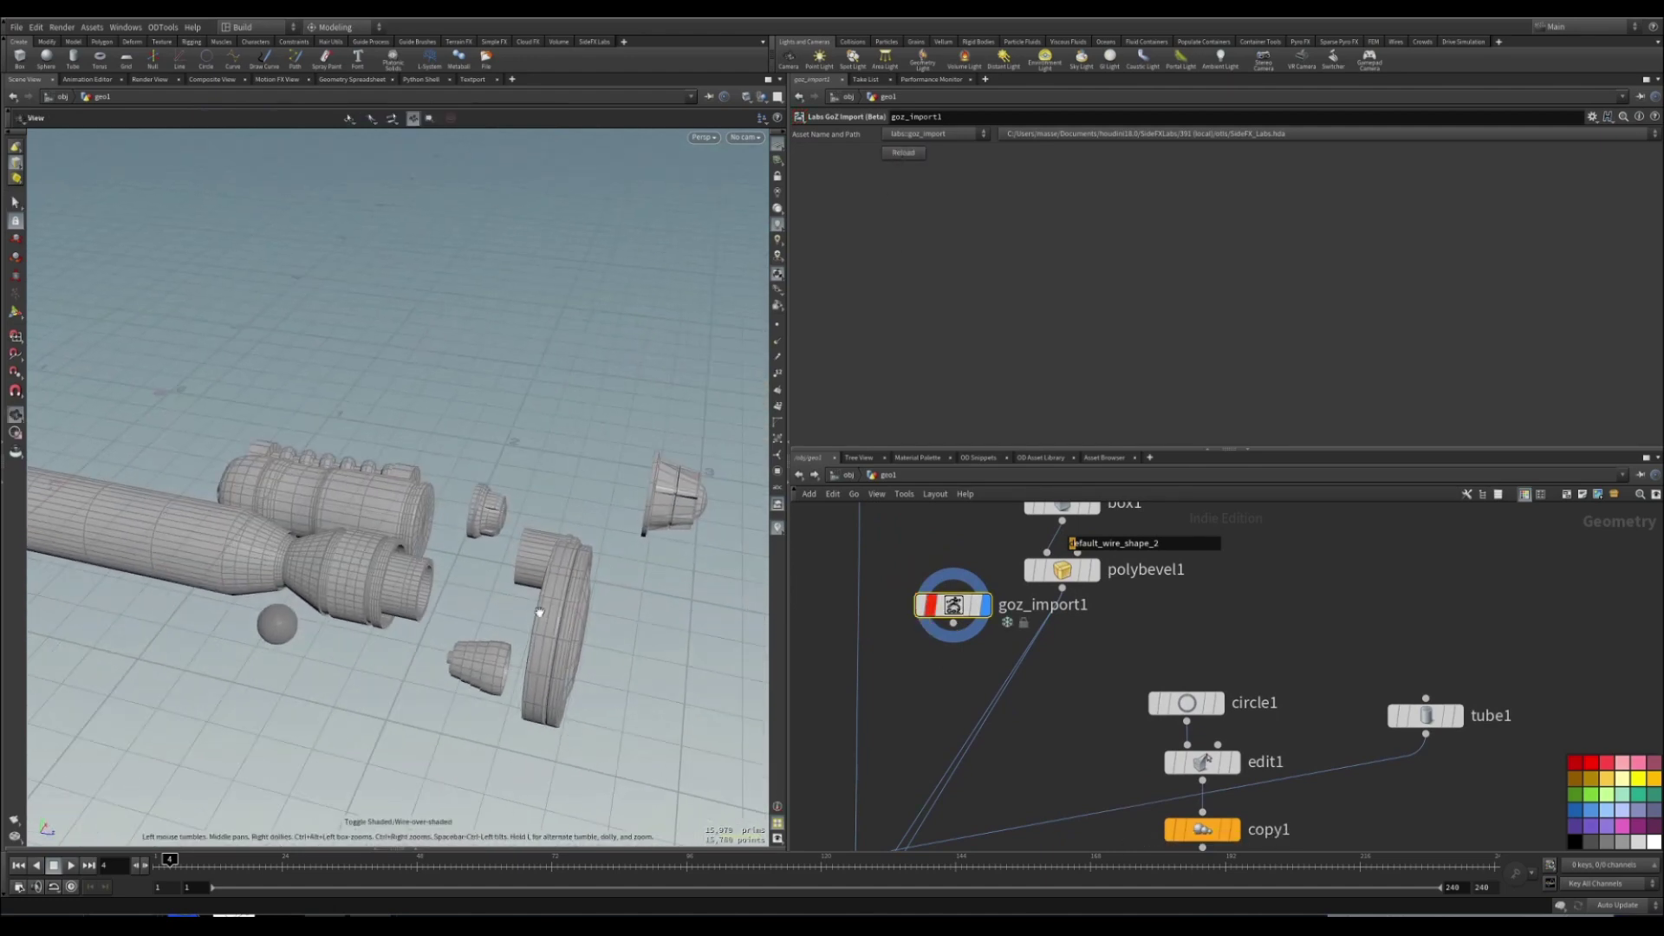
{"action": "scroll", "coordinate": [923, 742], "scroll_direction": "down", "scroll_amount": 1}
Connect goz_import1 to the second input of masse_wire_builder_1.0 and display the wire builder's result.
{"action": "middle_click_drag", "start_coordinate": [925, 743], "coordinate": [958, 621]}
{"action": "left_click_drag", "start_coordinate": [979, 521], "coordinate": [898, 720]}
{"action": "key", "text": "ctrl+z"}
{"action": "left_click_drag", "start_coordinate": [980, 521], "coordinate": [907, 726]}
{"action": "left_click", "coordinate": [946, 743]}
{"action": "left_click_drag", "start_coordinate": [676, 637], "coordinate": [503, 624], "text": "alt"}
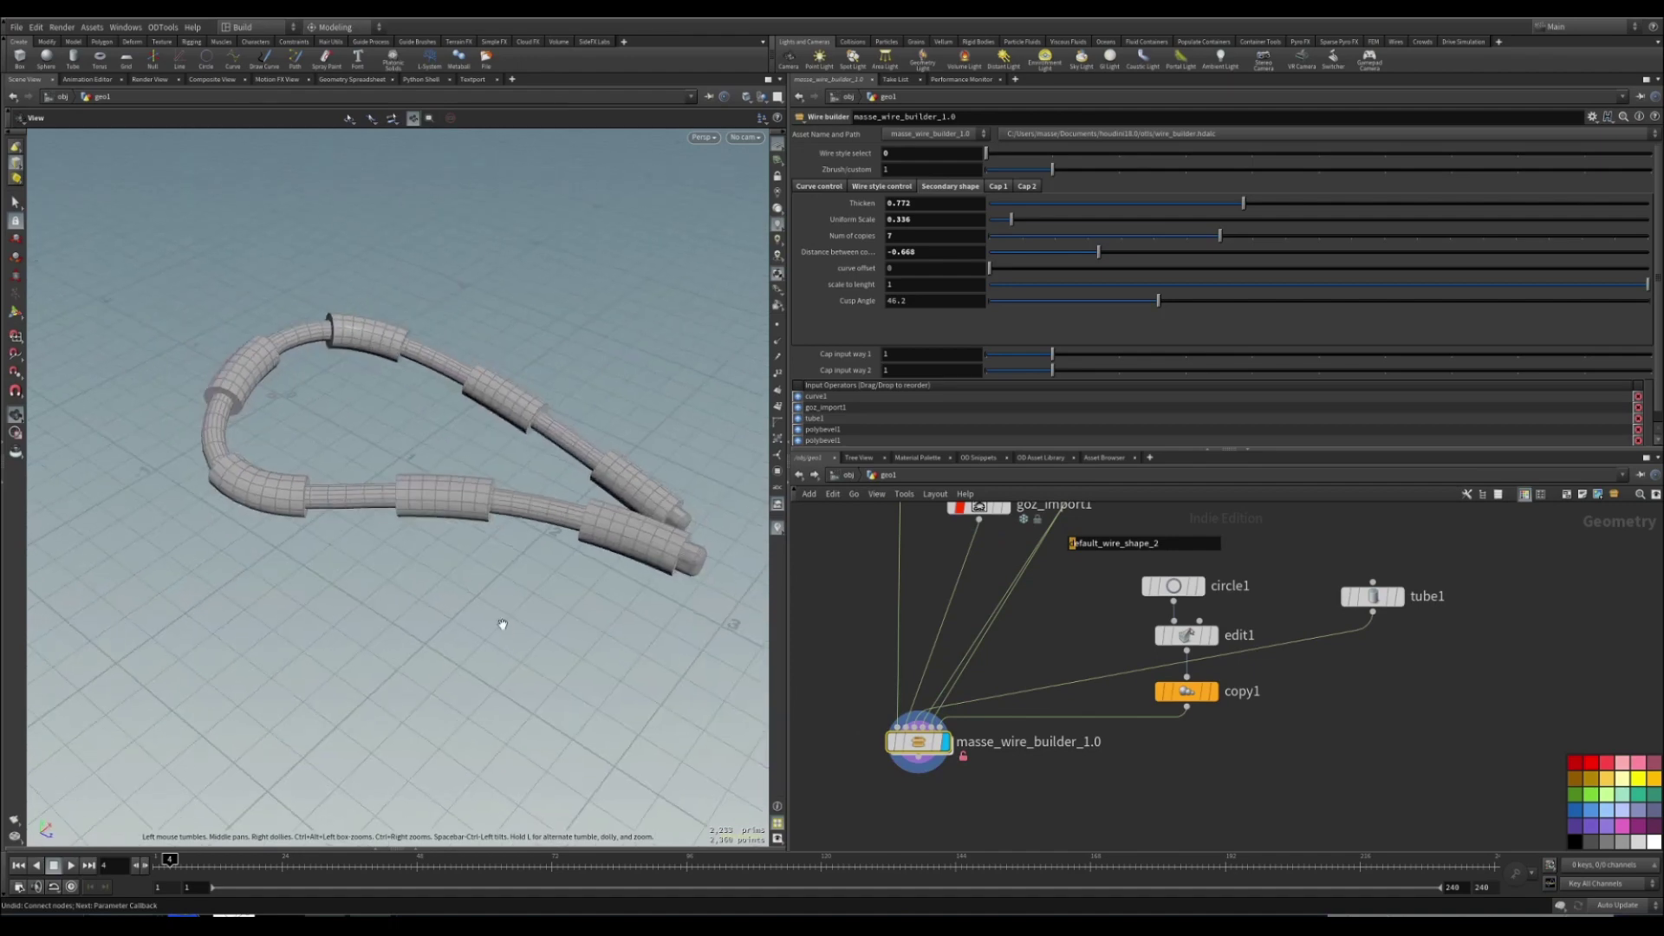
Switch the wire builder's Zbrush/custom parameter to 0 and view the wire up close.
{"action": "key", "text": "s"}
{"action": "left_click_drag", "start_coordinate": [1052, 171], "coordinate": [988, 173]}
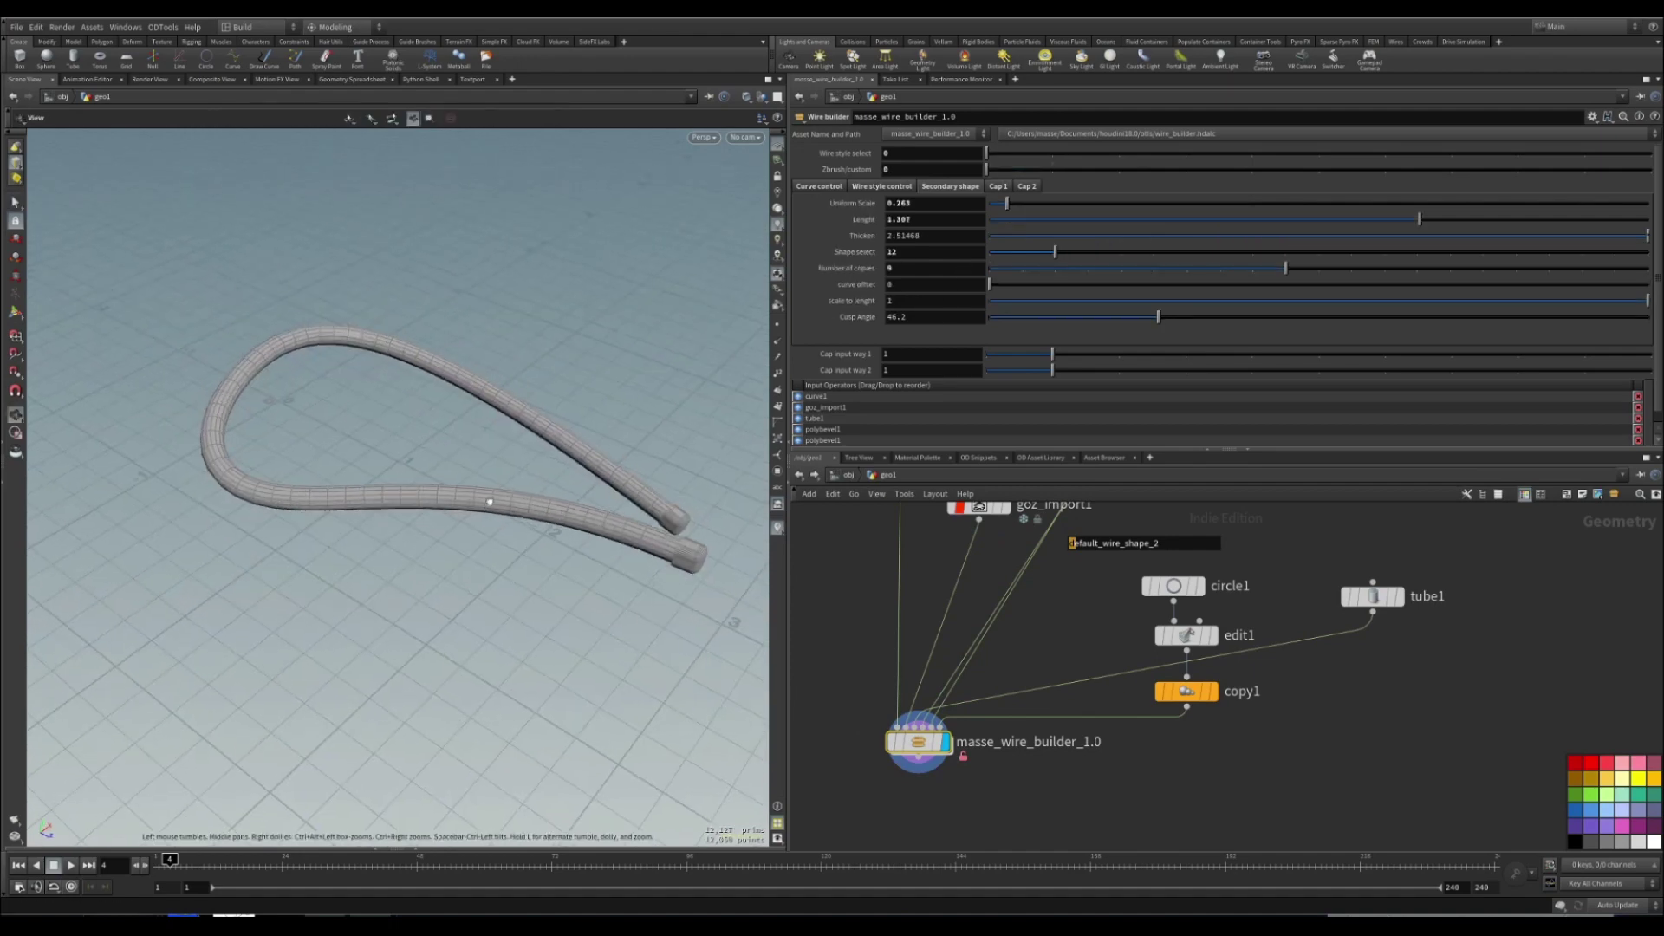
{"action": "left_click_drag", "start_coordinate": [486, 497], "coordinate": [498, 512], "text": "alt"}
{"action": "right_click_drag", "start_coordinate": [498, 512], "coordinate": [527, 513], "text": "alt"}
{"action": "left_click_drag", "start_coordinate": [527, 512], "coordinate": [457, 537], "text": "alt"}
{"action": "key", "text": "s"}
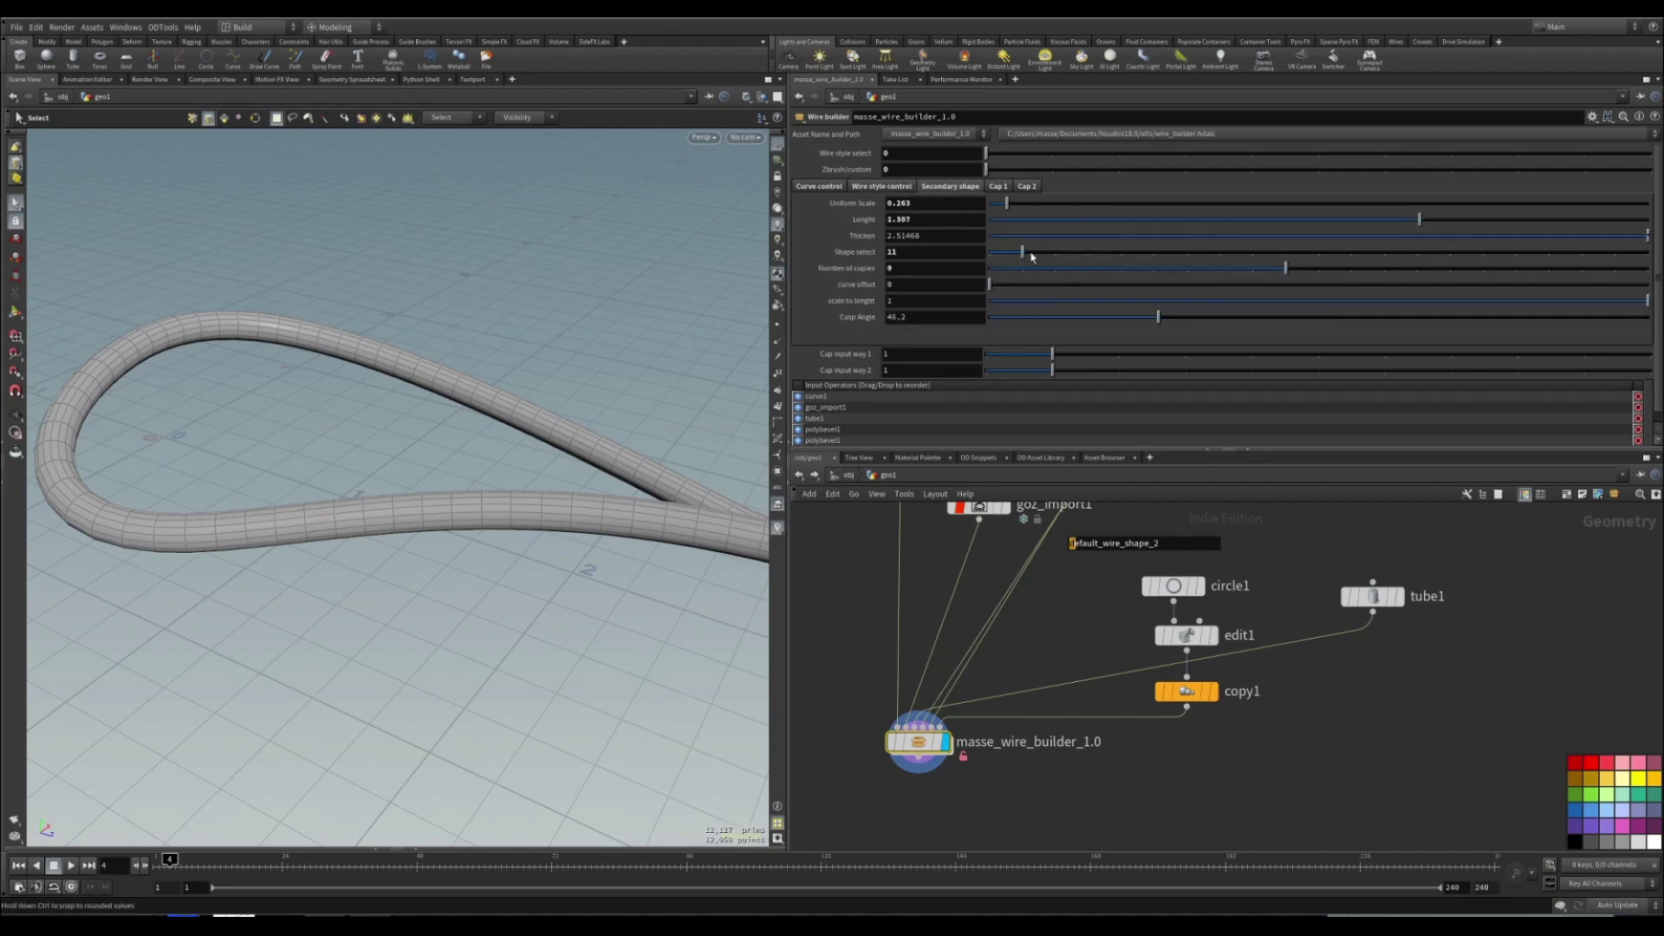
Try the secondary shape with shape select 15 and a uniform scale of 0.553.
{"action": "left_click_drag", "start_coordinate": [1008, 203], "coordinate": [1018, 206]}
{"action": "mouse_move", "coordinate": [1122, 252]}
{"action": "left_mouse_down"}
{"action": "mouse_move", "coordinate": [1078, 251]}
{"action": "mouse_move", "coordinate": [1154, 253]}
{"action": "mouse_move", "coordinate": [1141, 260]}
{"action": "left_mouse_up"}
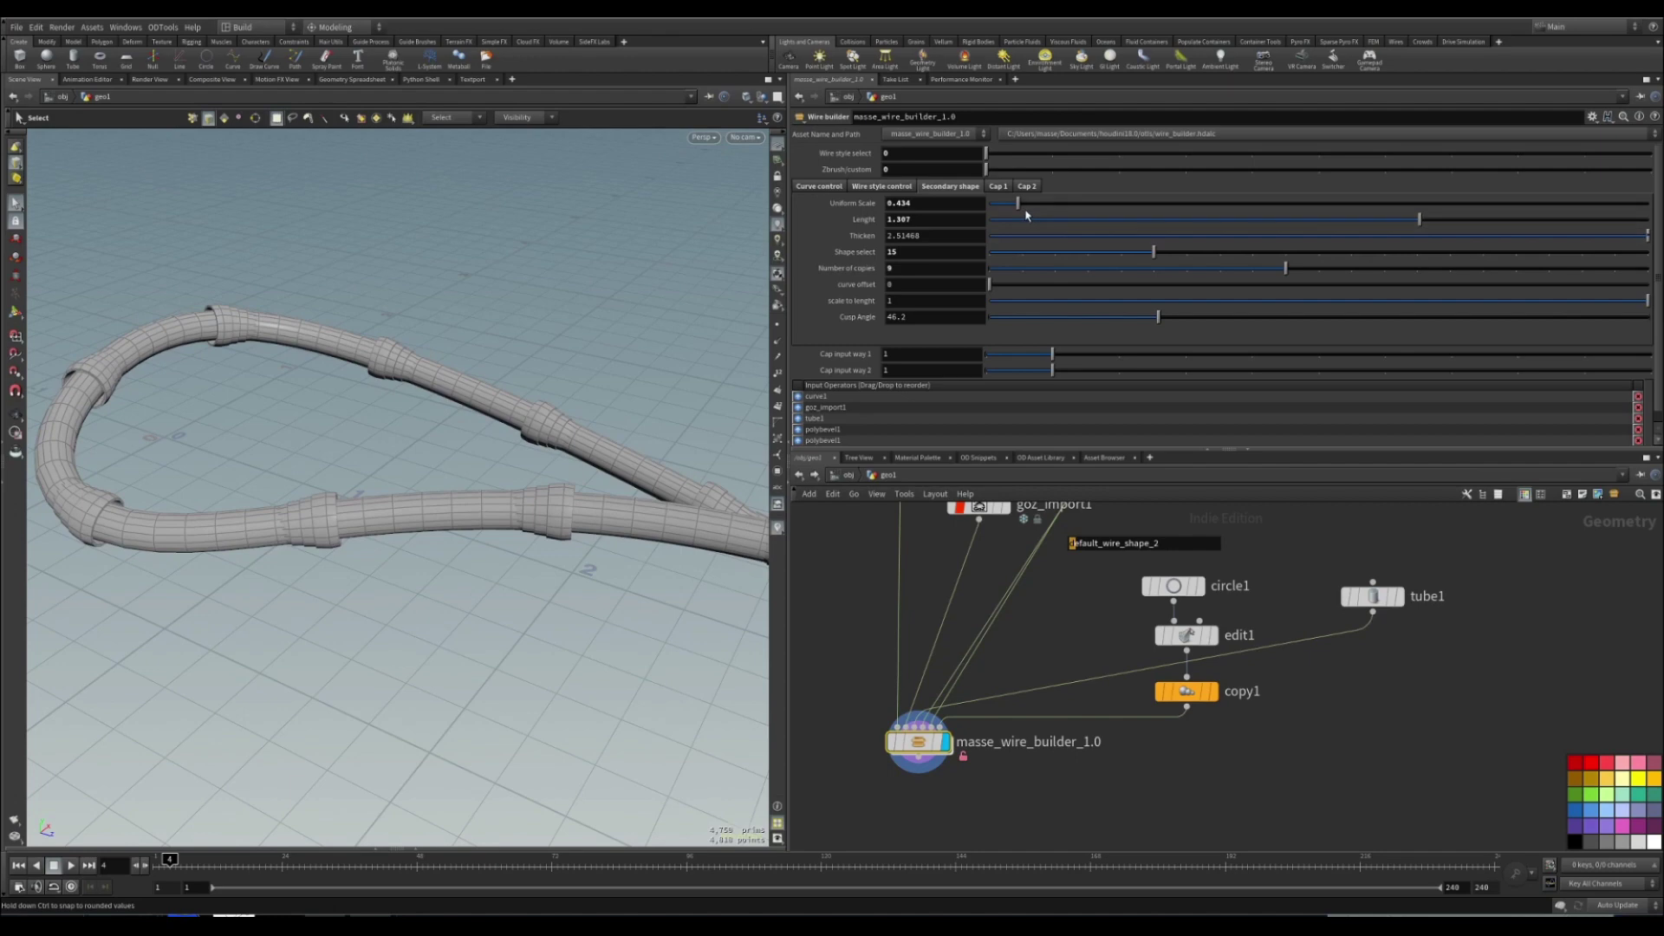
{"action": "left_click_drag", "start_coordinate": [1026, 211], "coordinate": [1026, 206]}
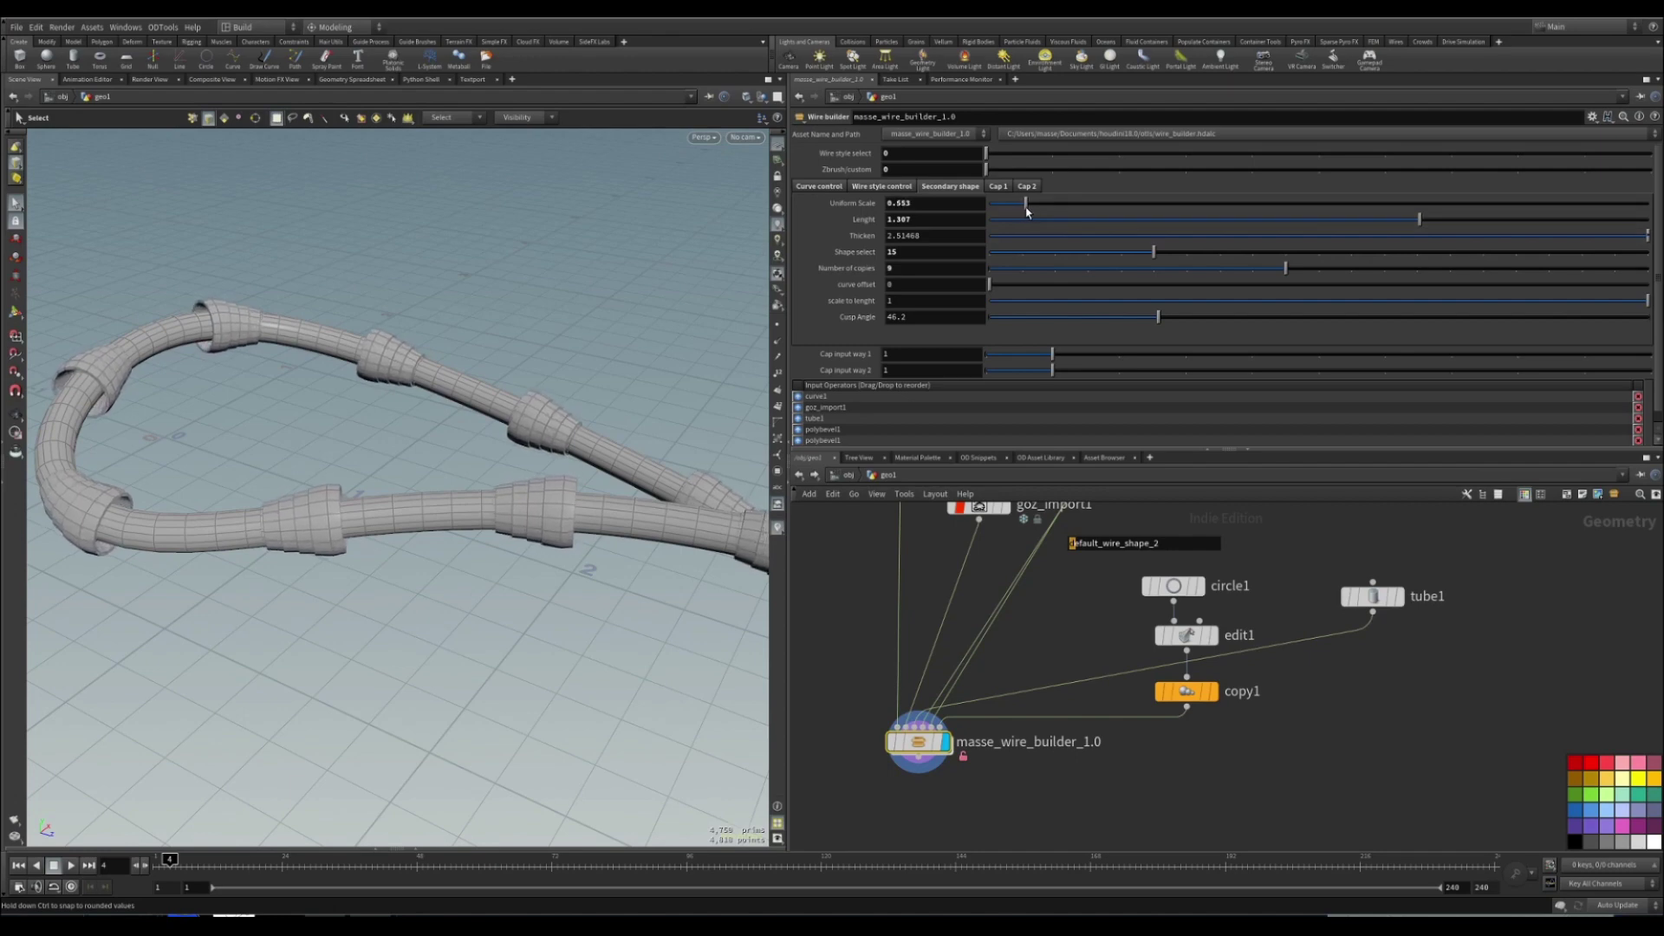
Display goz_import1 and look over the imported parts available as secondary shapes and caps.
{"action": "middle_click_drag", "start_coordinate": [1081, 569], "coordinate": [1068, 615]}
{"action": "left_click", "coordinate": [994, 552]}
{"action": "right_click_drag", "start_coordinate": [468, 639], "coordinate": [442, 666], "text": "alt"}
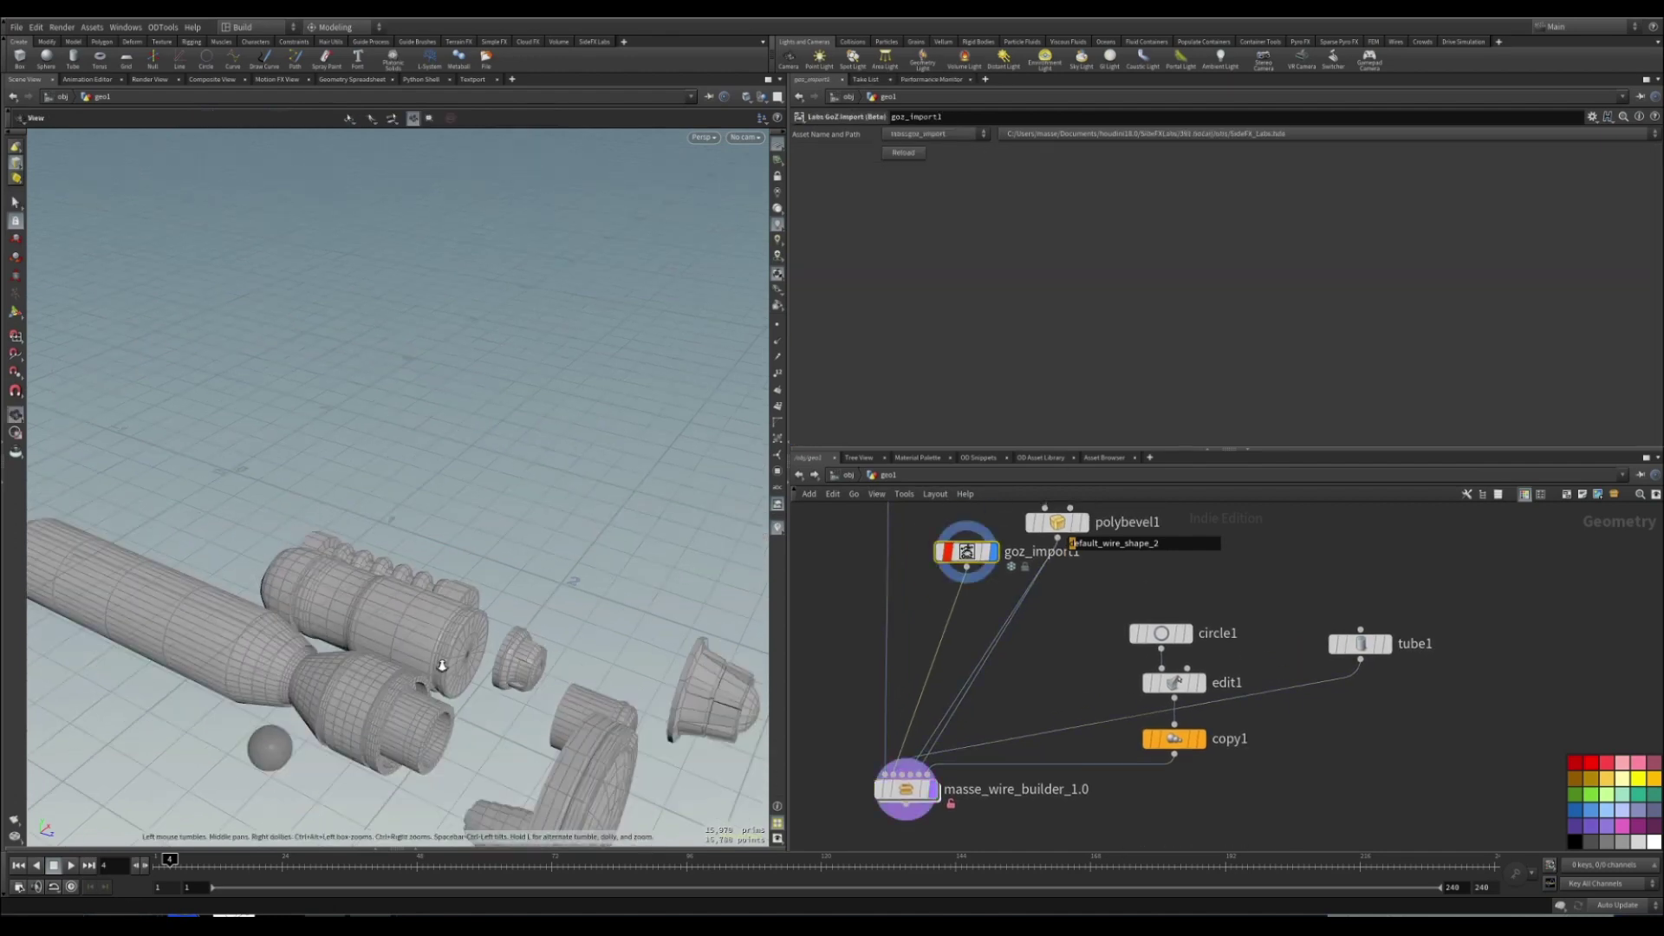
{"action": "left_click_drag", "start_coordinate": [442, 666], "coordinate": [499, 586]}
{"action": "key", "text": "s"}
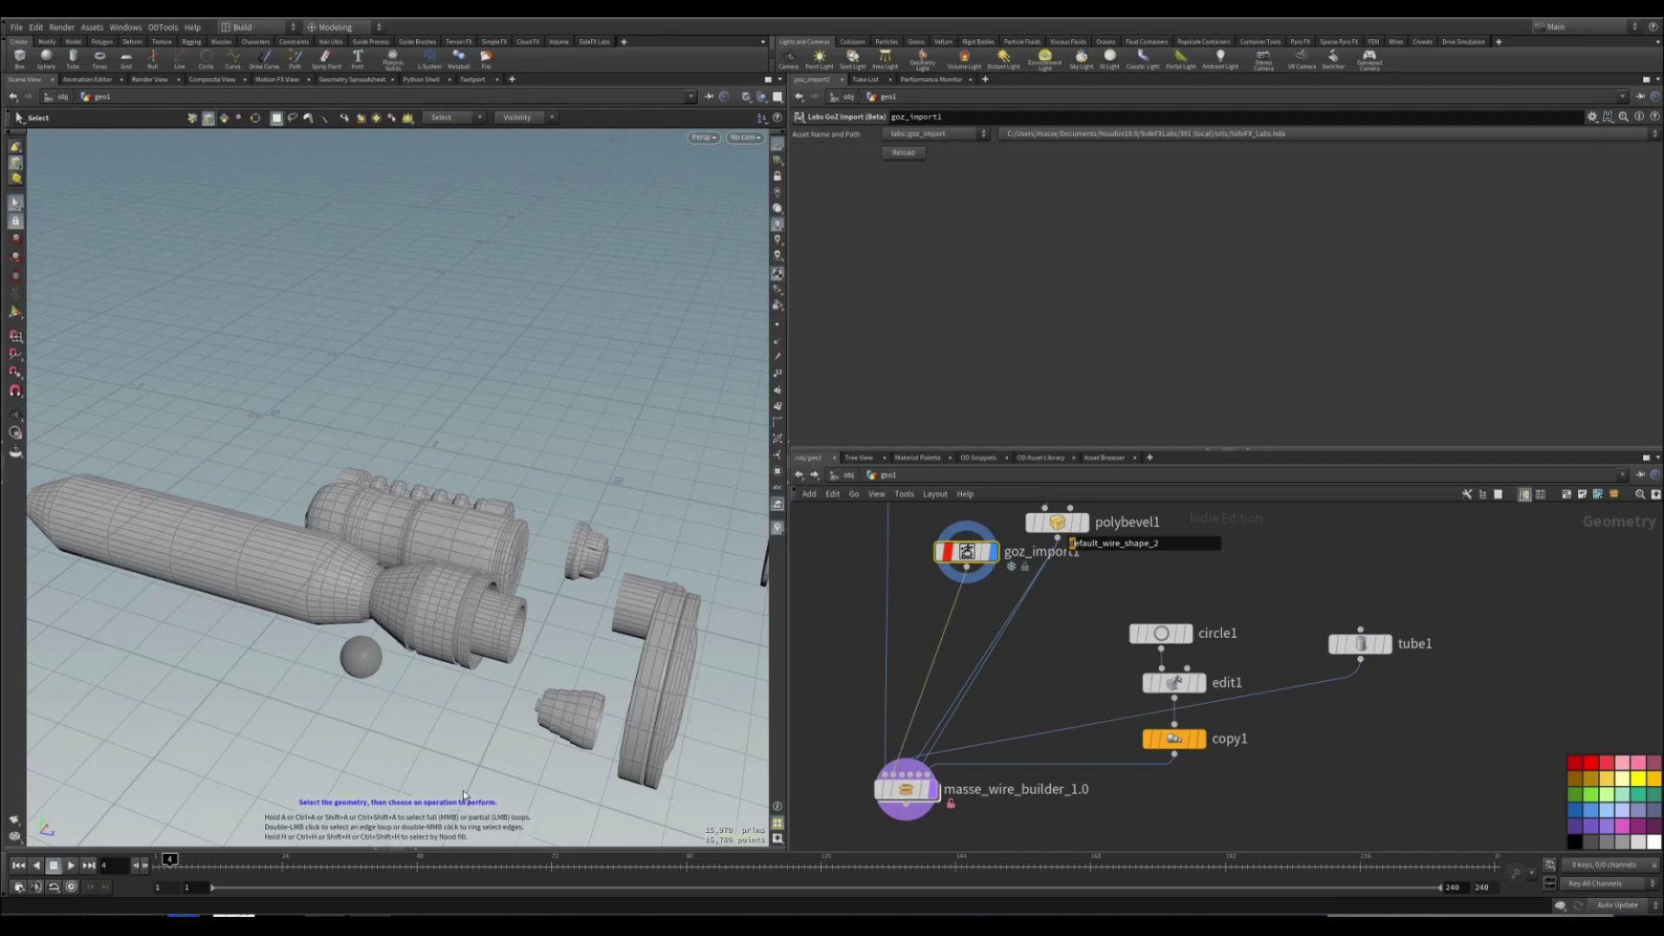
Open the geometry spreadsheet for goz_import1 and examine the name attribute values of its primitives.
{"action": "left_click", "coordinate": [417, 851]}
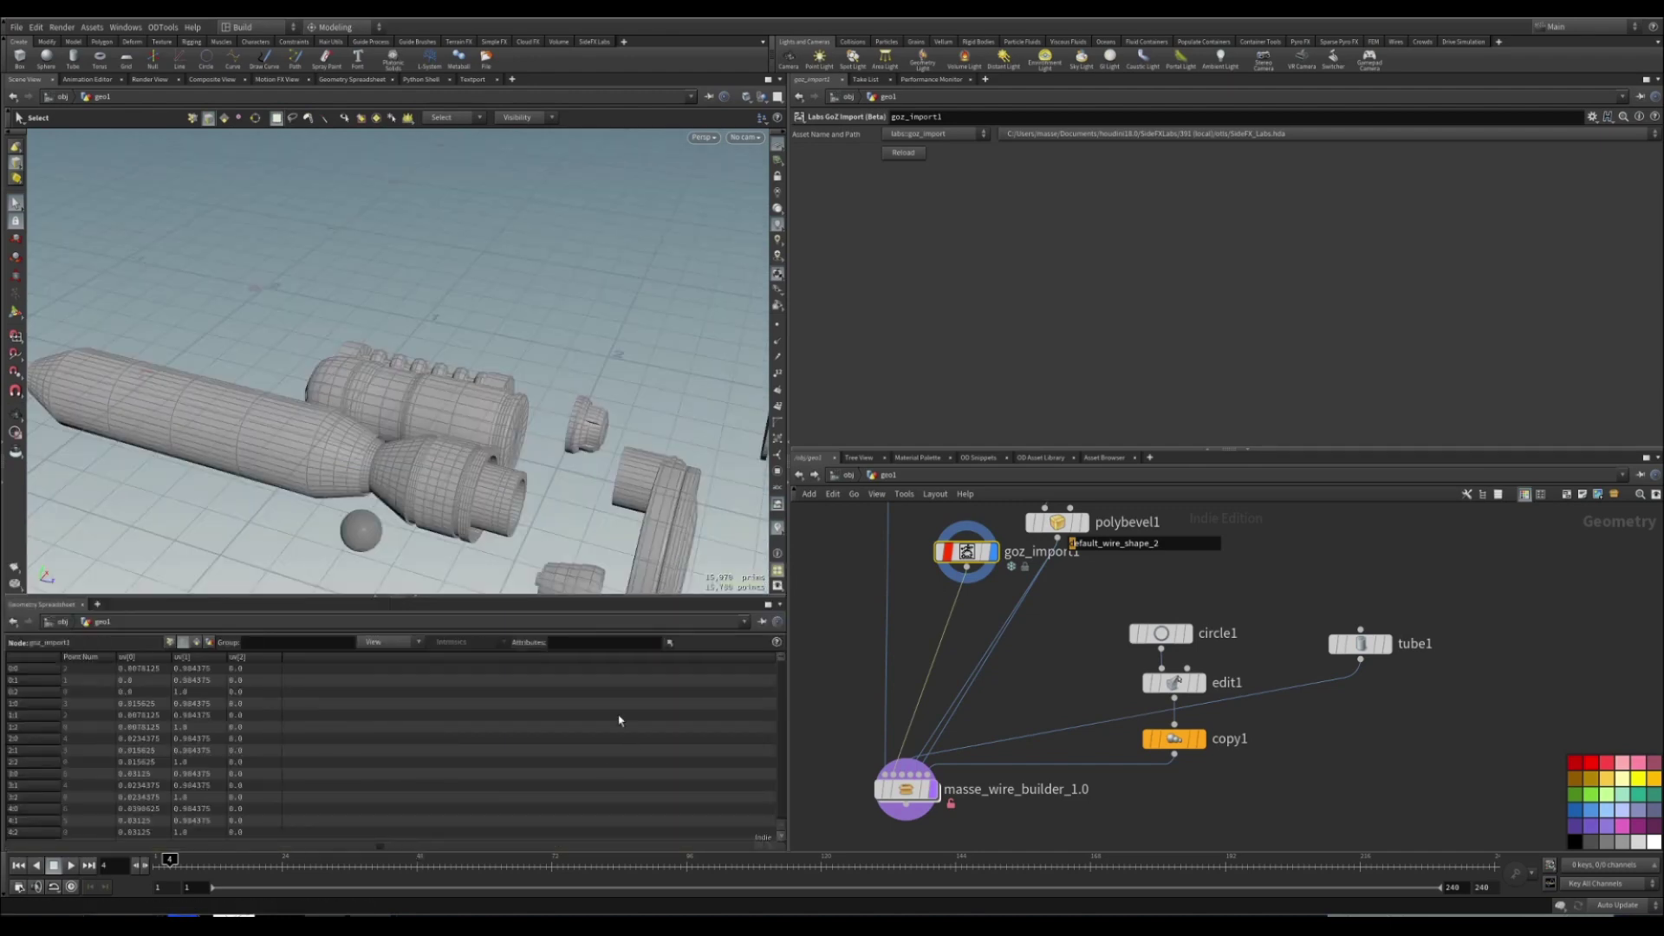
{"action": "left_click", "coordinate": [196, 642]}
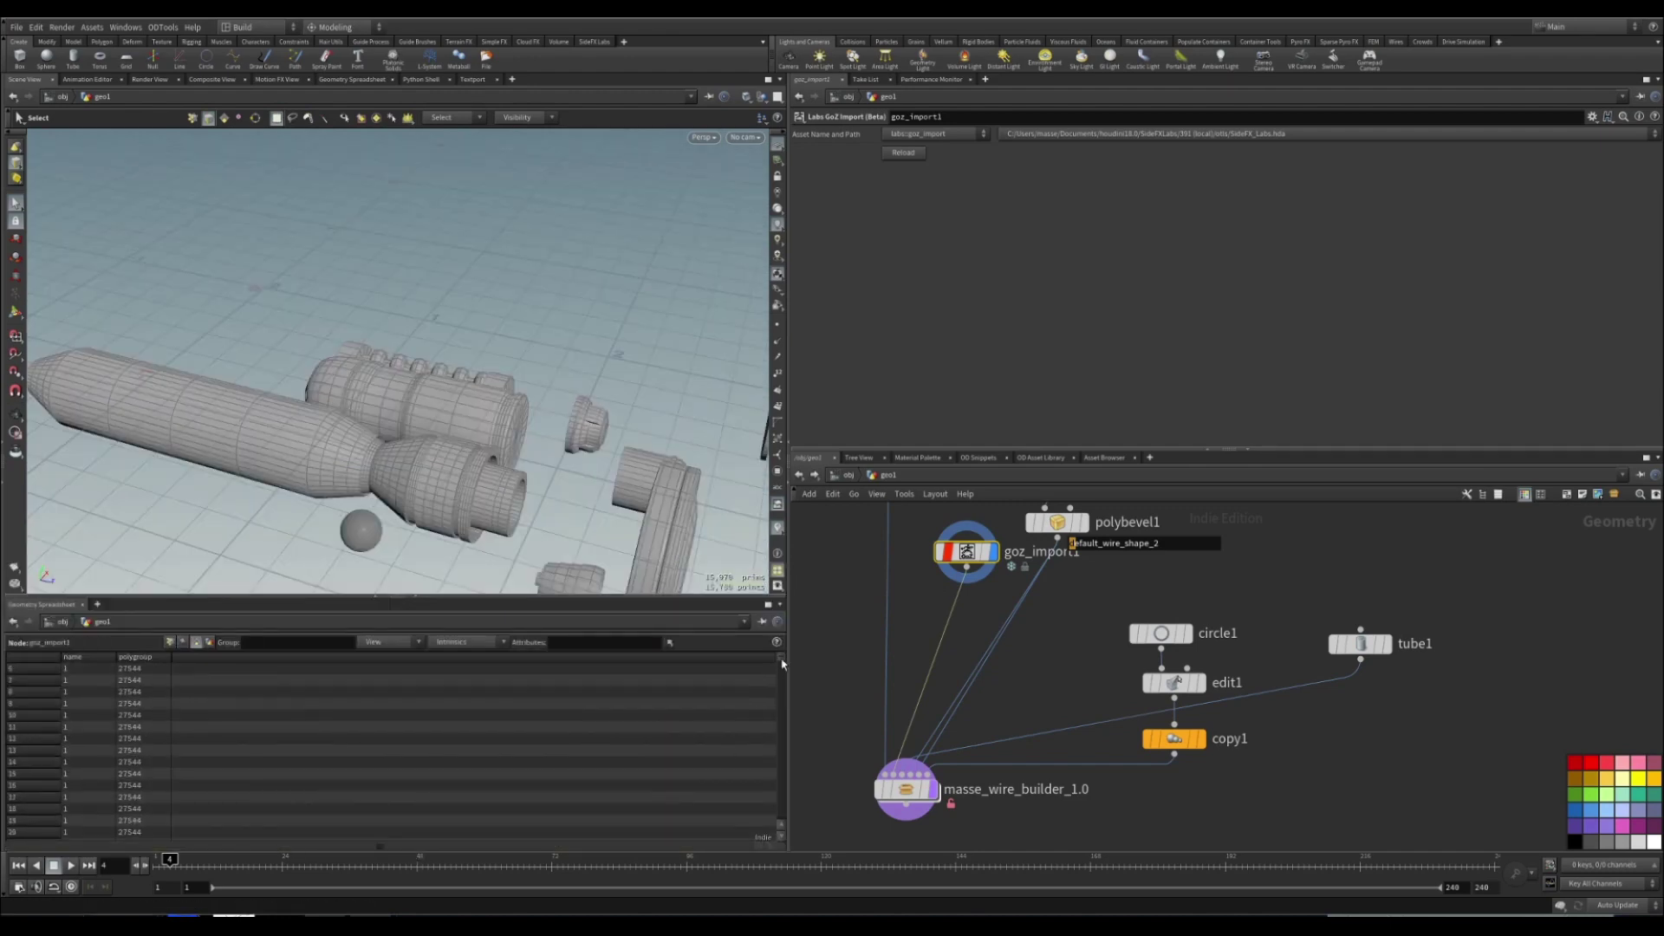
{"action": "left_click_drag", "start_coordinate": [782, 664], "coordinate": [727, 737]}
{"action": "scroll", "coordinate": [251, 768], "scroll_direction": "down", "scroll_amount": 2}
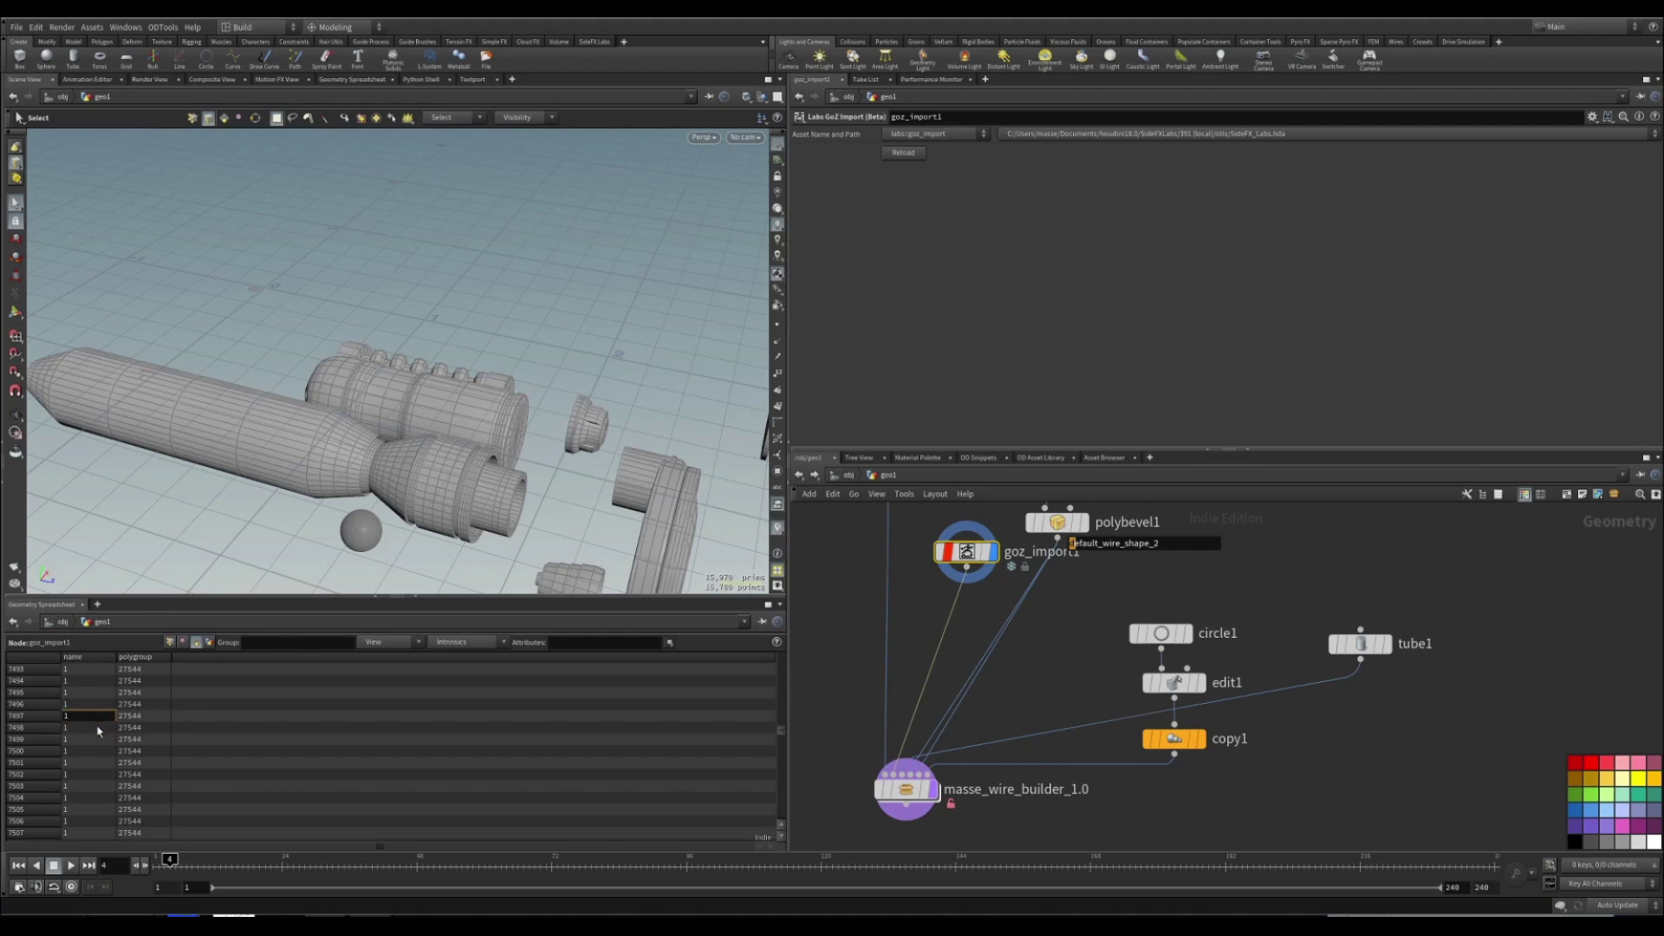
{"action": "left_click_drag", "start_coordinate": [785, 742], "coordinate": [774, 794]}
Display masse_wire_builder_1.0 again, set the secondary shape's shape select to 10 and inspect the rings along the wire.
{"action": "left_click", "coordinate": [906, 789]}
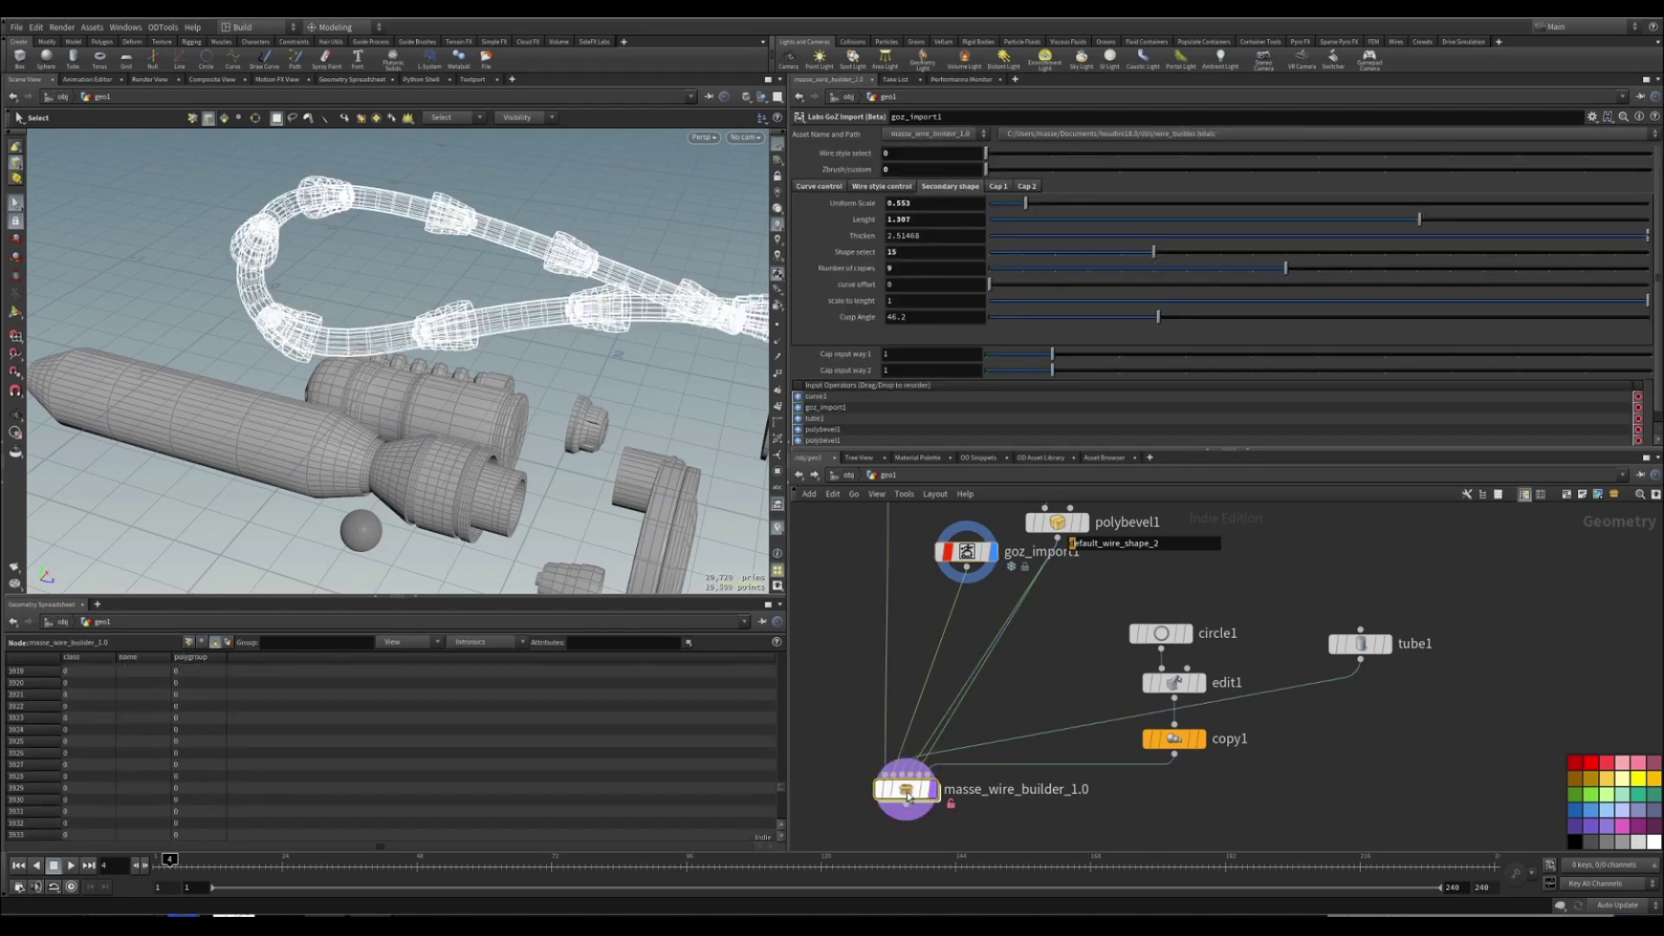
{"action": "left_click", "coordinate": [932, 789]}
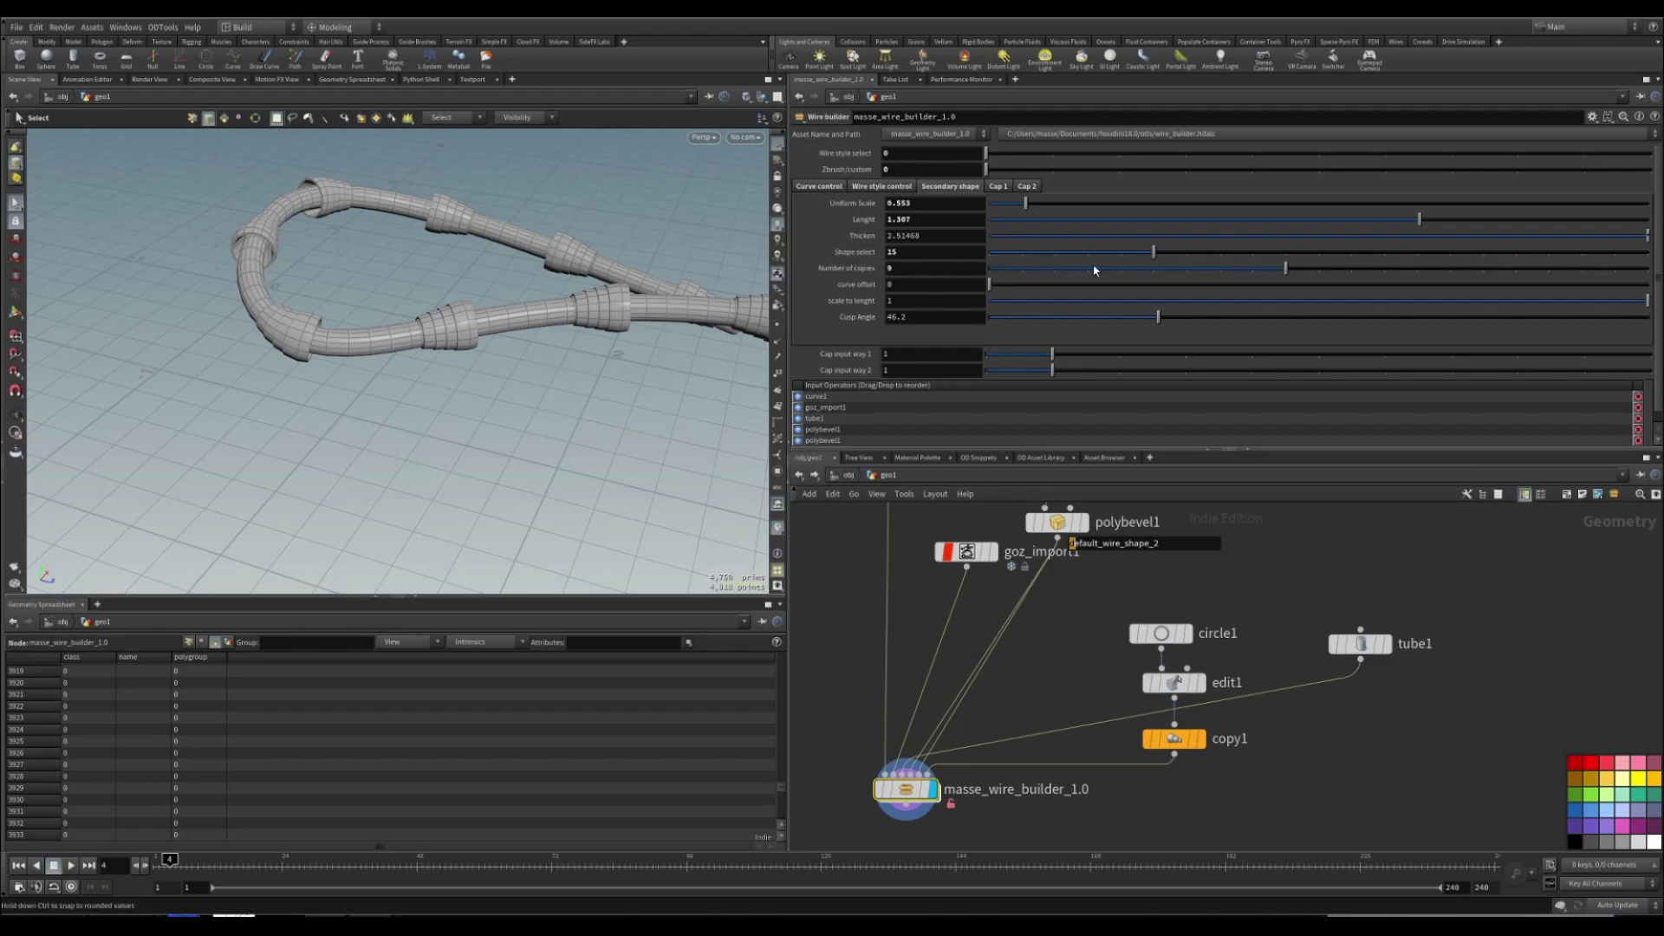
{"action": "left_click_drag", "start_coordinate": [1095, 253], "coordinate": [999, 254]}
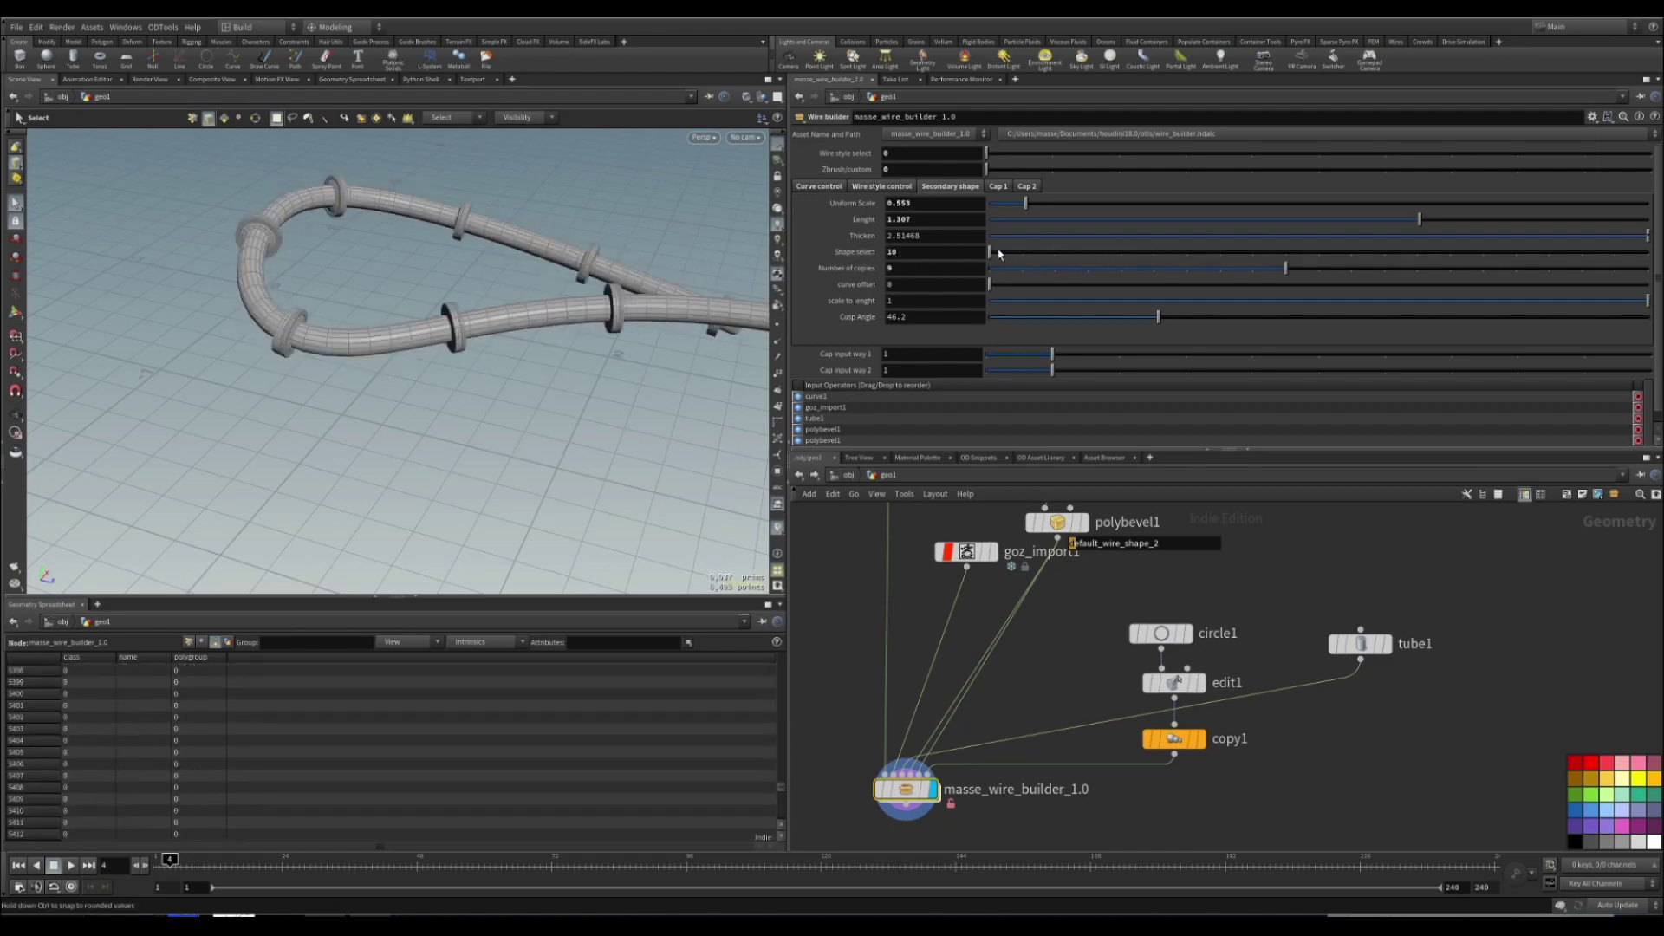
{"action": "key", "text": "Escape"}
{"action": "left_click_drag", "start_coordinate": [423, 386], "coordinate": [431, 457]}
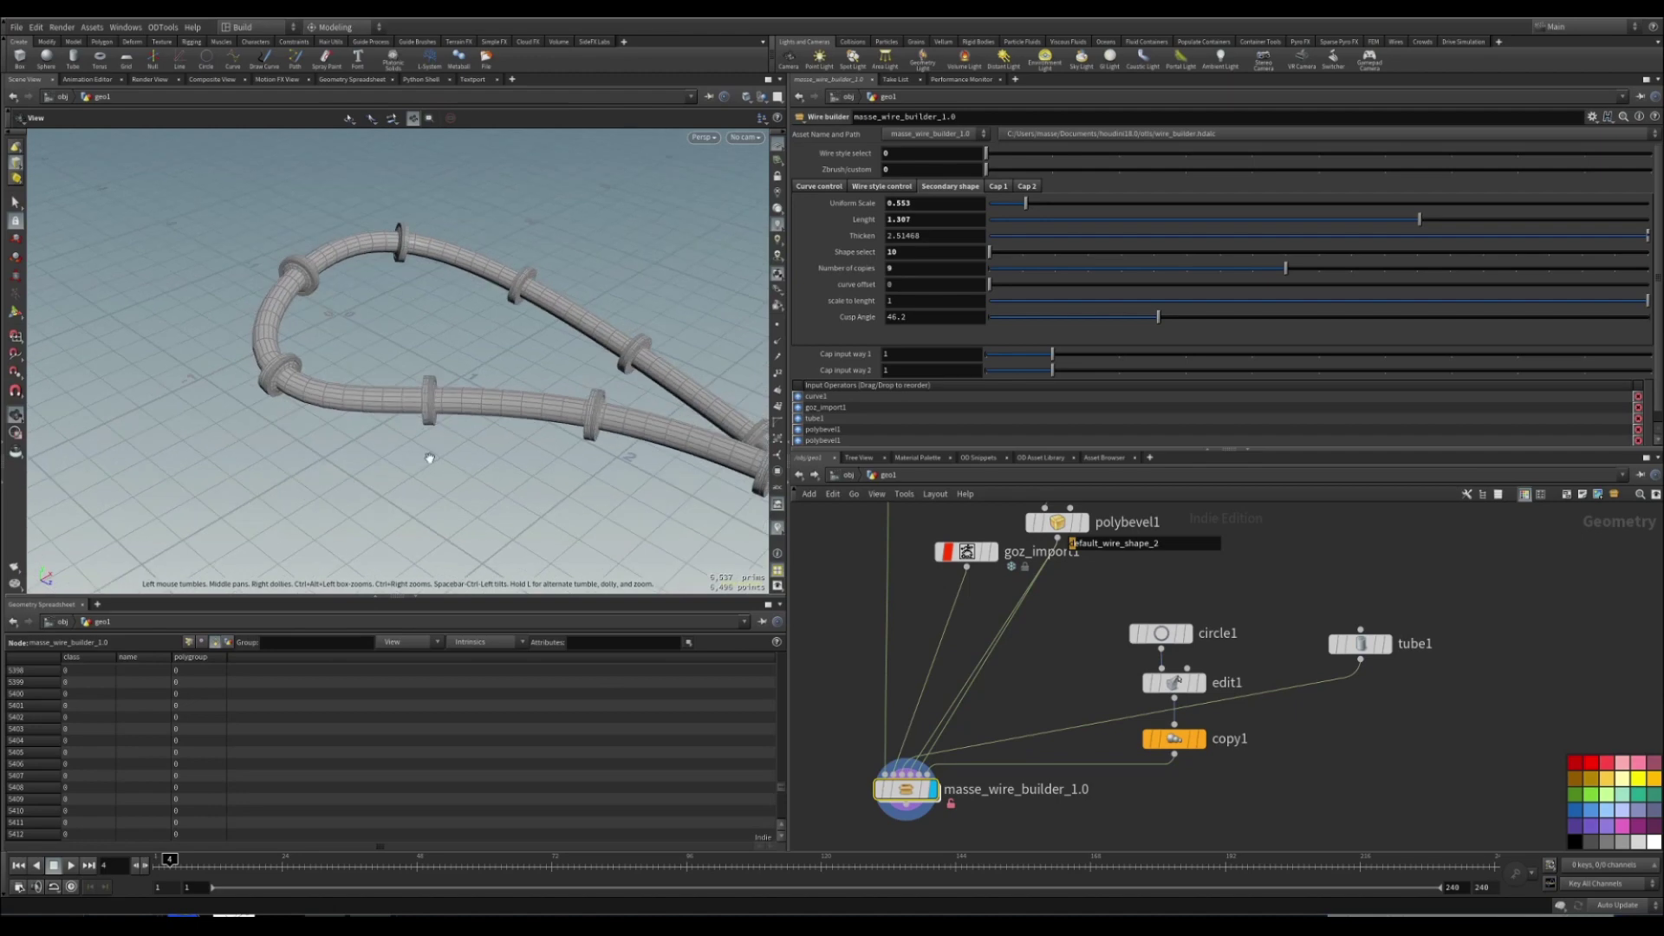
{"action": "right_click_drag", "start_coordinate": [431, 457], "coordinate": [548, 494]}
{"action": "key", "text": "shift+w"}
{"action": "mouse_move", "coordinate": [548, 494]}
{"action": "left_mouse_down"}
{"action": "mouse_move", "coordinate": [568, 450]}
{"action": "mouse_move", "coordinate": [558, 462]}
{"action": "left_mouse_up"}
{"action": "key", "text": "shift+w"}
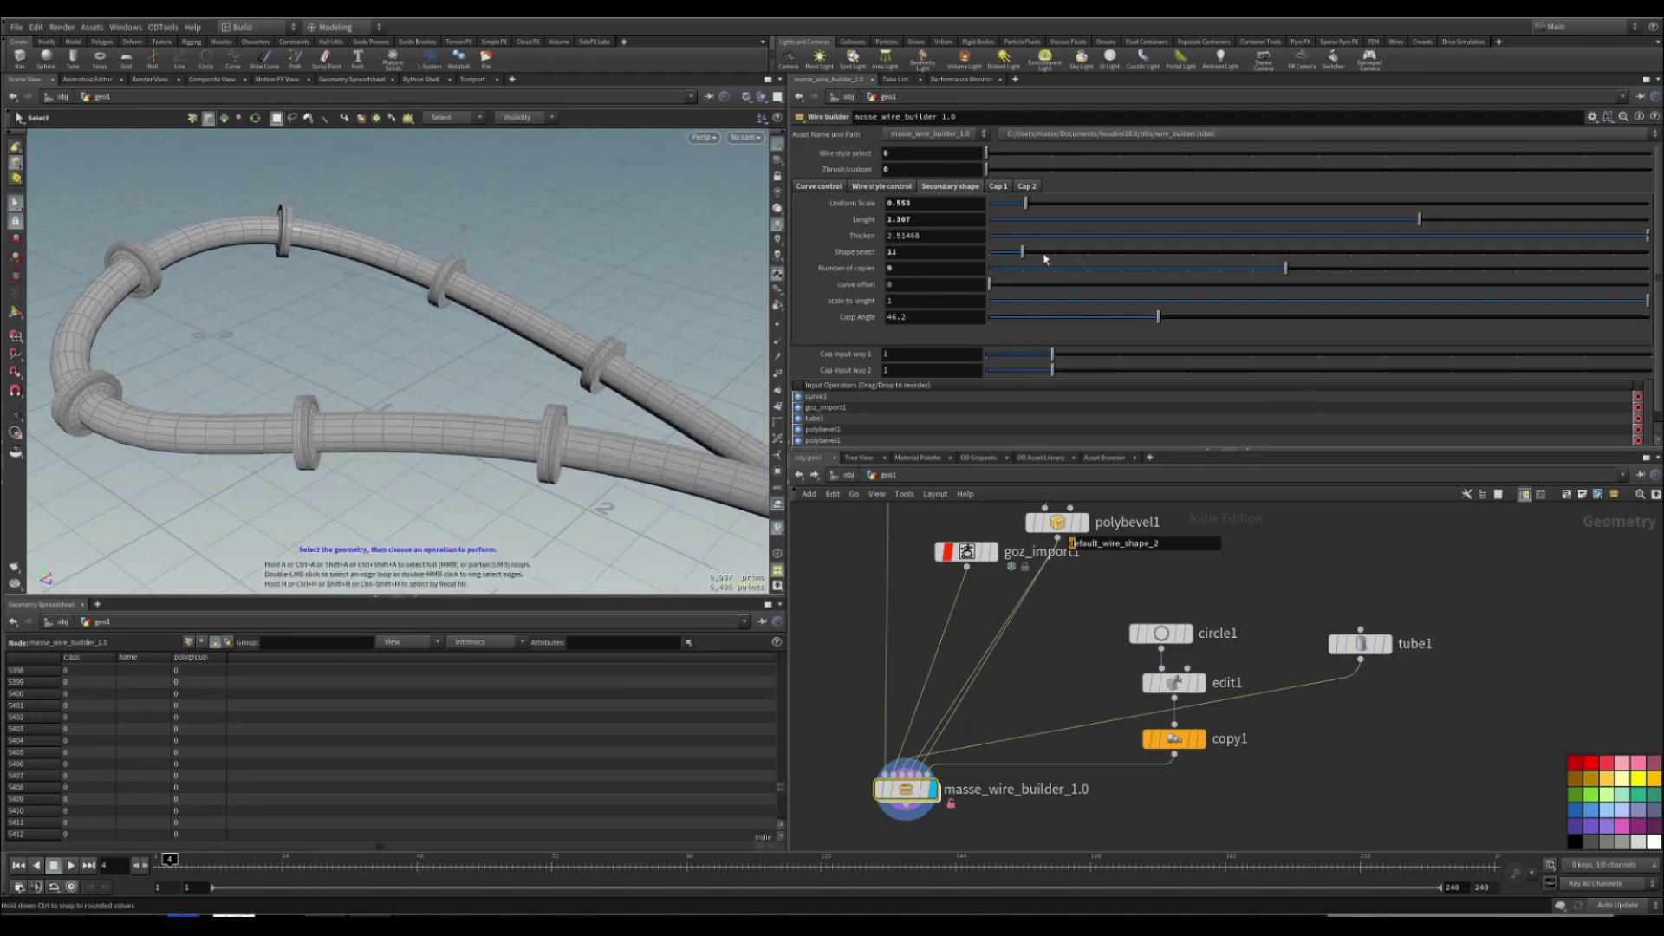
Set the secondary shape's shape select to 13, its length to 1.1 and its uniform scale to 0.405.
{"action": "left_click_drag", "start_coordinate": [1046, 258], "coordinate": [1168, 261]}
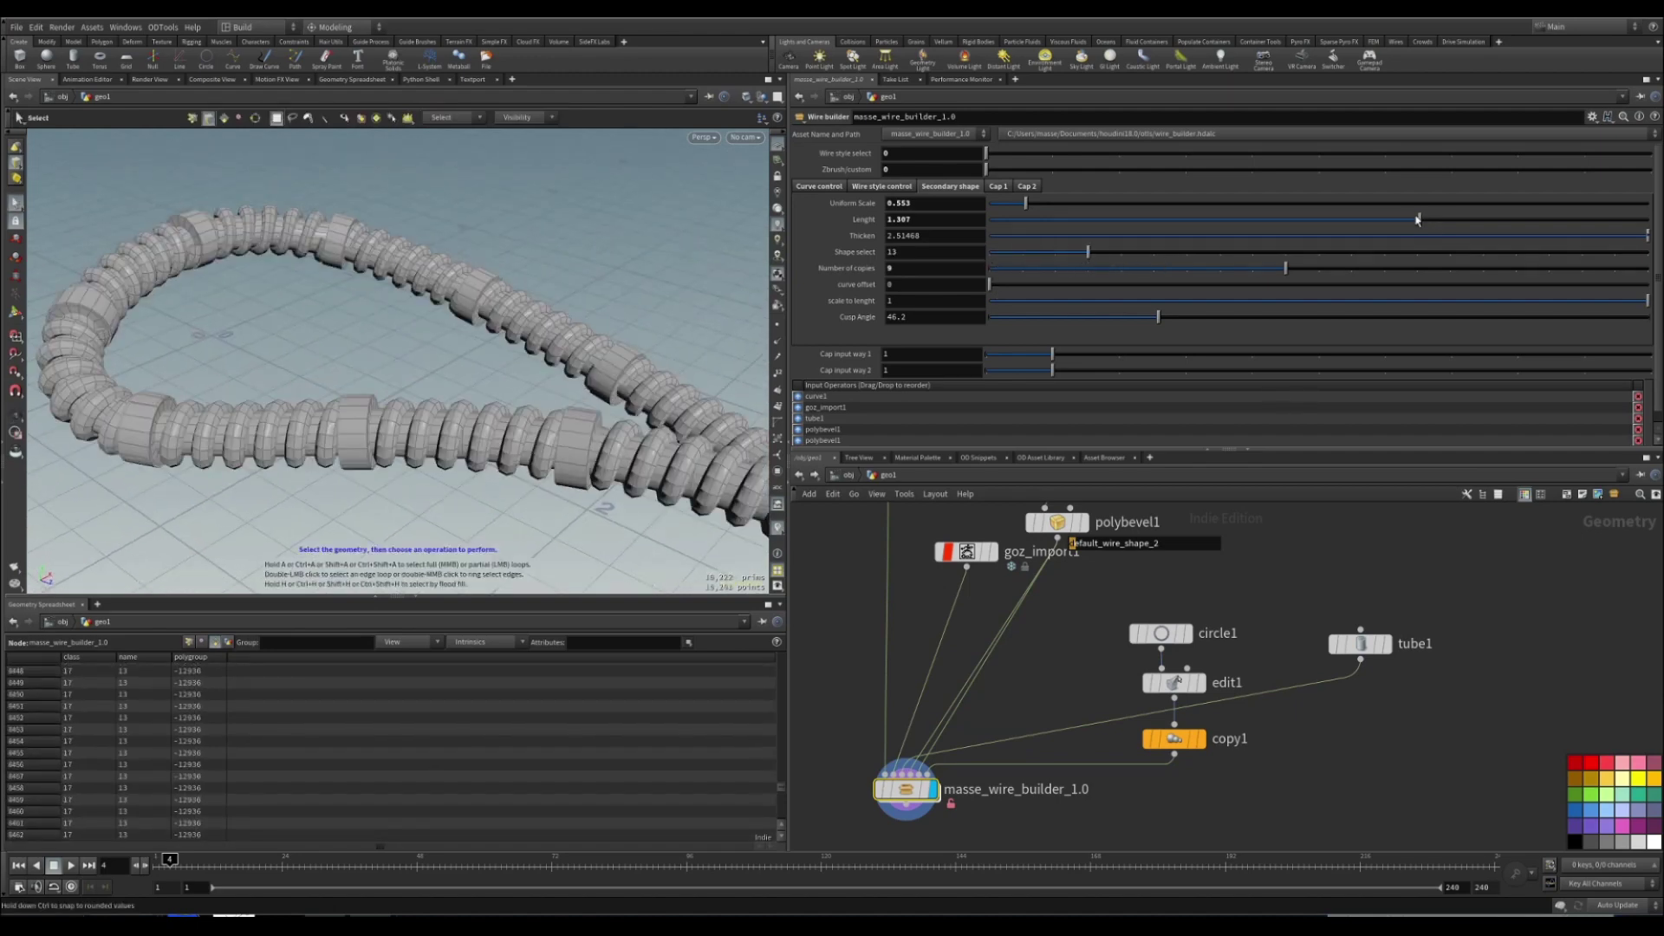
{"action": "left_click_drag", "start_coordinate": [1418, 220], "coordinate": [1350, 220]}
{"action": "left_click_drag", "start_coordinate": [1025, 203], "coordinate": [1016, 207]}
{"action": "key", "text": "shift+w"}
{"action": "left_click_drag", "start_coordinate": [600, 457], "coordinate": [562, 448], "text": "alt"}
{"action": "key", "text": "shift+w"}
{"action": "middle_click_drag", "start_coordinate": [652, 459], "coordinate": [513, 443], "text": "alt"}
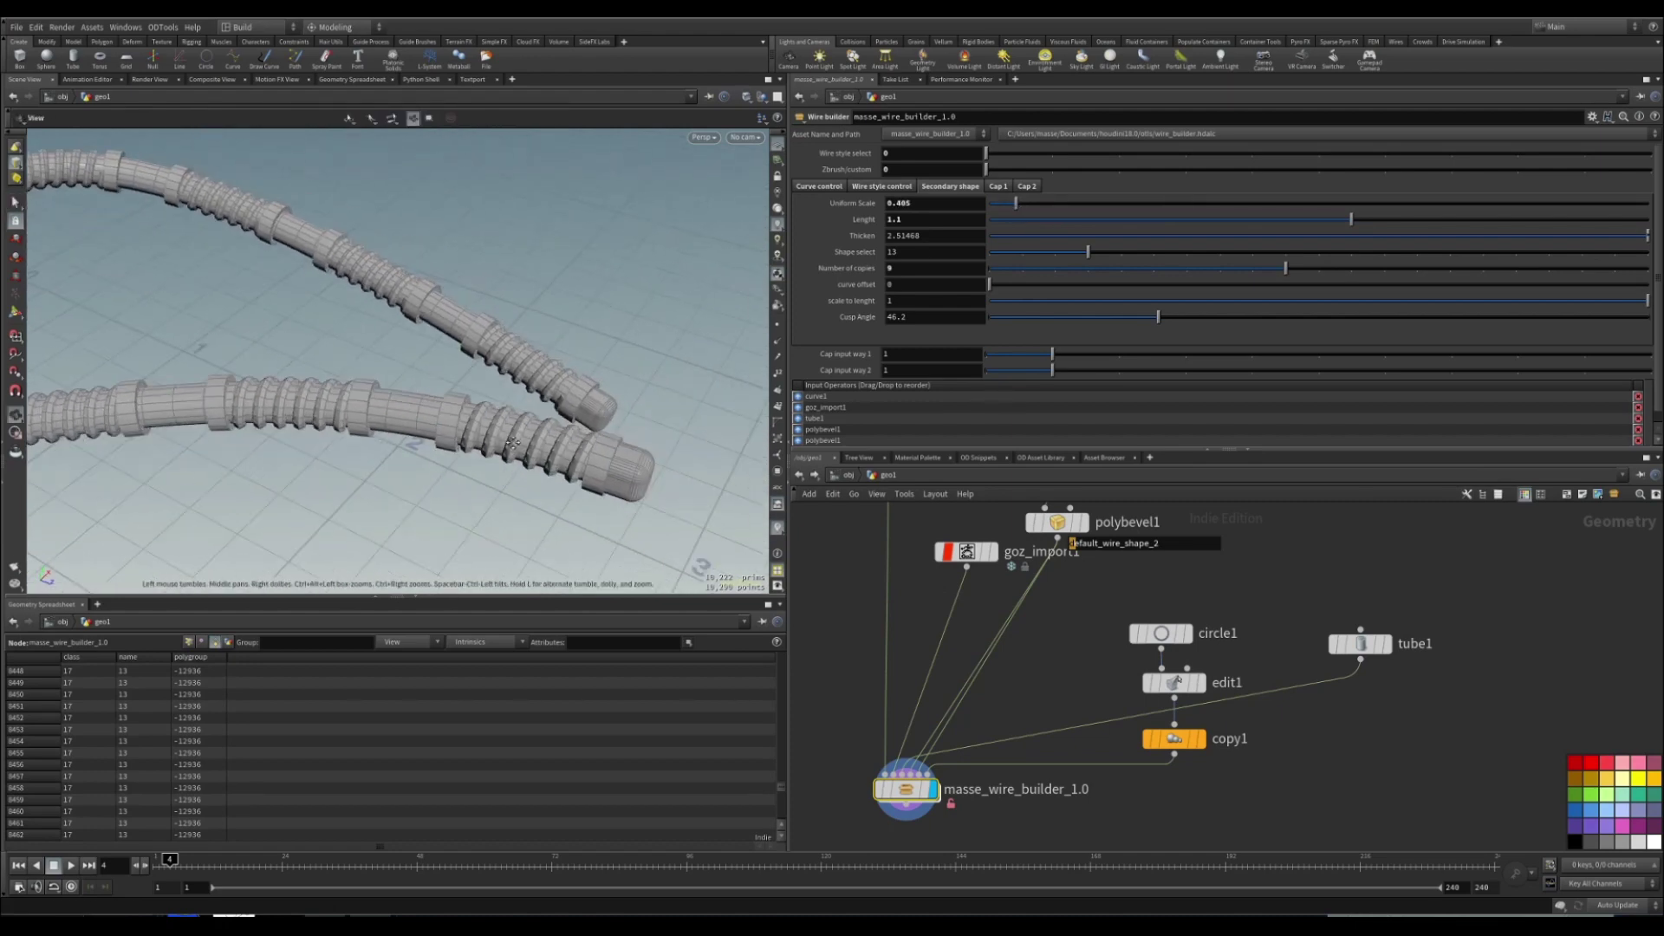
Set Cap input way 1 and Cap input way 2 to 0 and check the caps at both wire ends.
{"action": "left_click_drag", "start_coordinate": [512, 443], "coordinate": [621, 476], "text": "alt"}
{"action": "key", "text": "shift+w"}
{"action": "right_click_drag", "start_coordinate": [621, 476], "coordinate": [576, 484], "text": "alt"}
{"action": "middle_click_drag", "start_coordinate": [575, 484], "coordinate": [531, 476], "text": "alt"}
{"action": "left_click_drag", "start_coordinate": [531, 476], "coordinate": [597, 463], "text": "alt"}
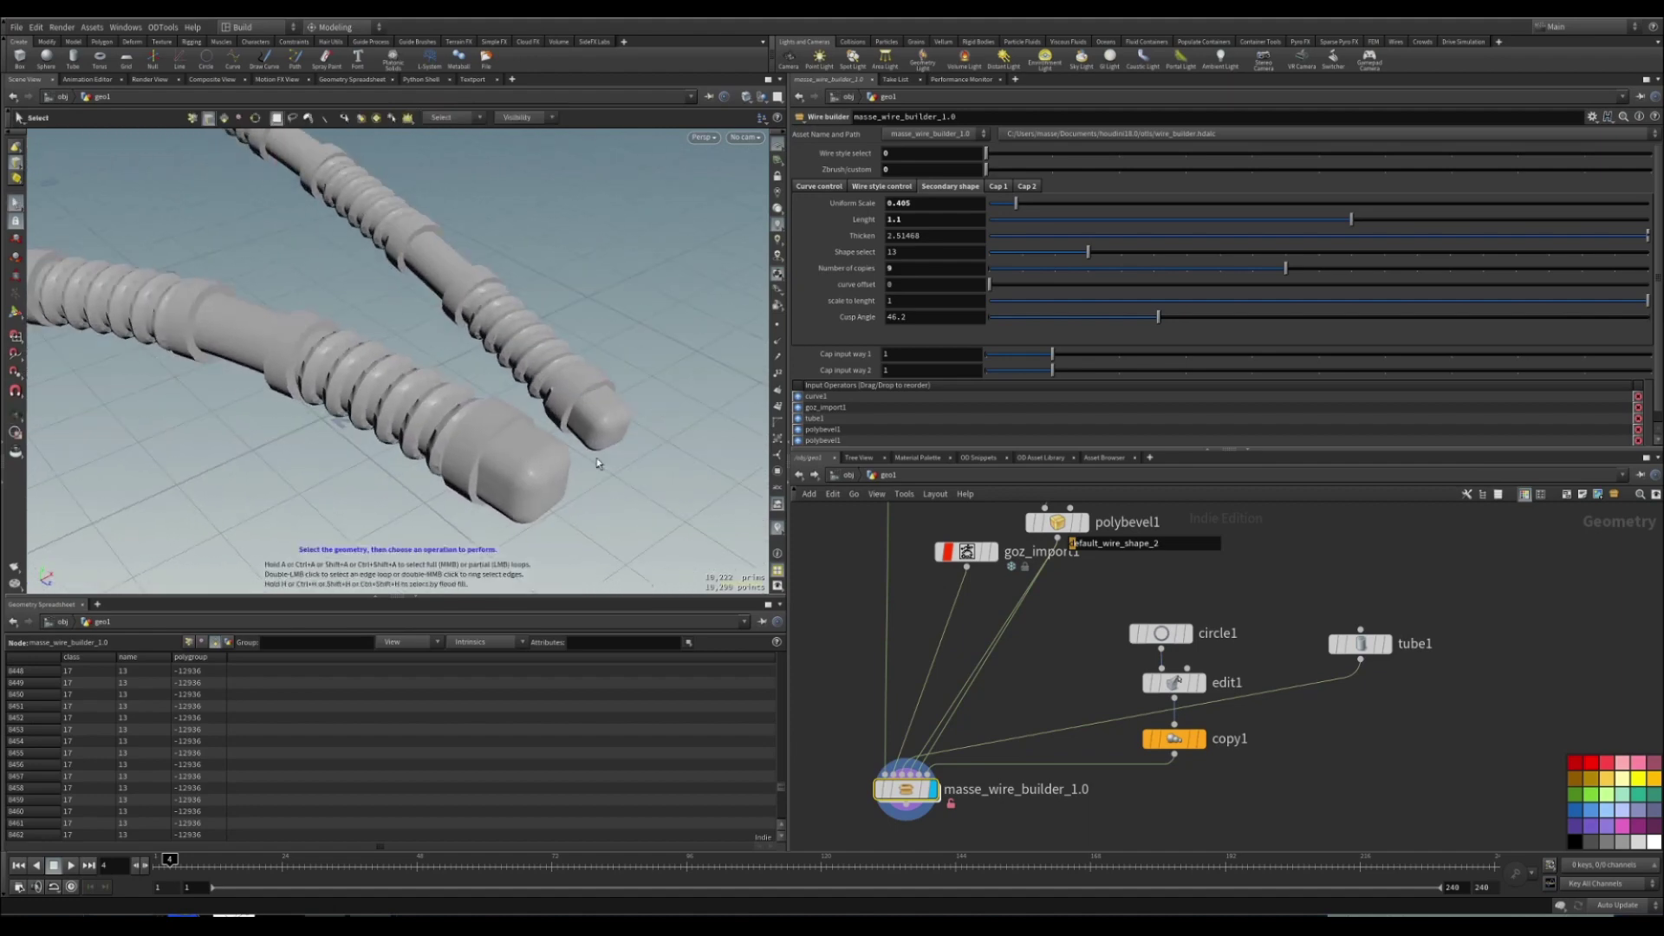
{"action": "left_click", "coordinate": [1025, 187]}
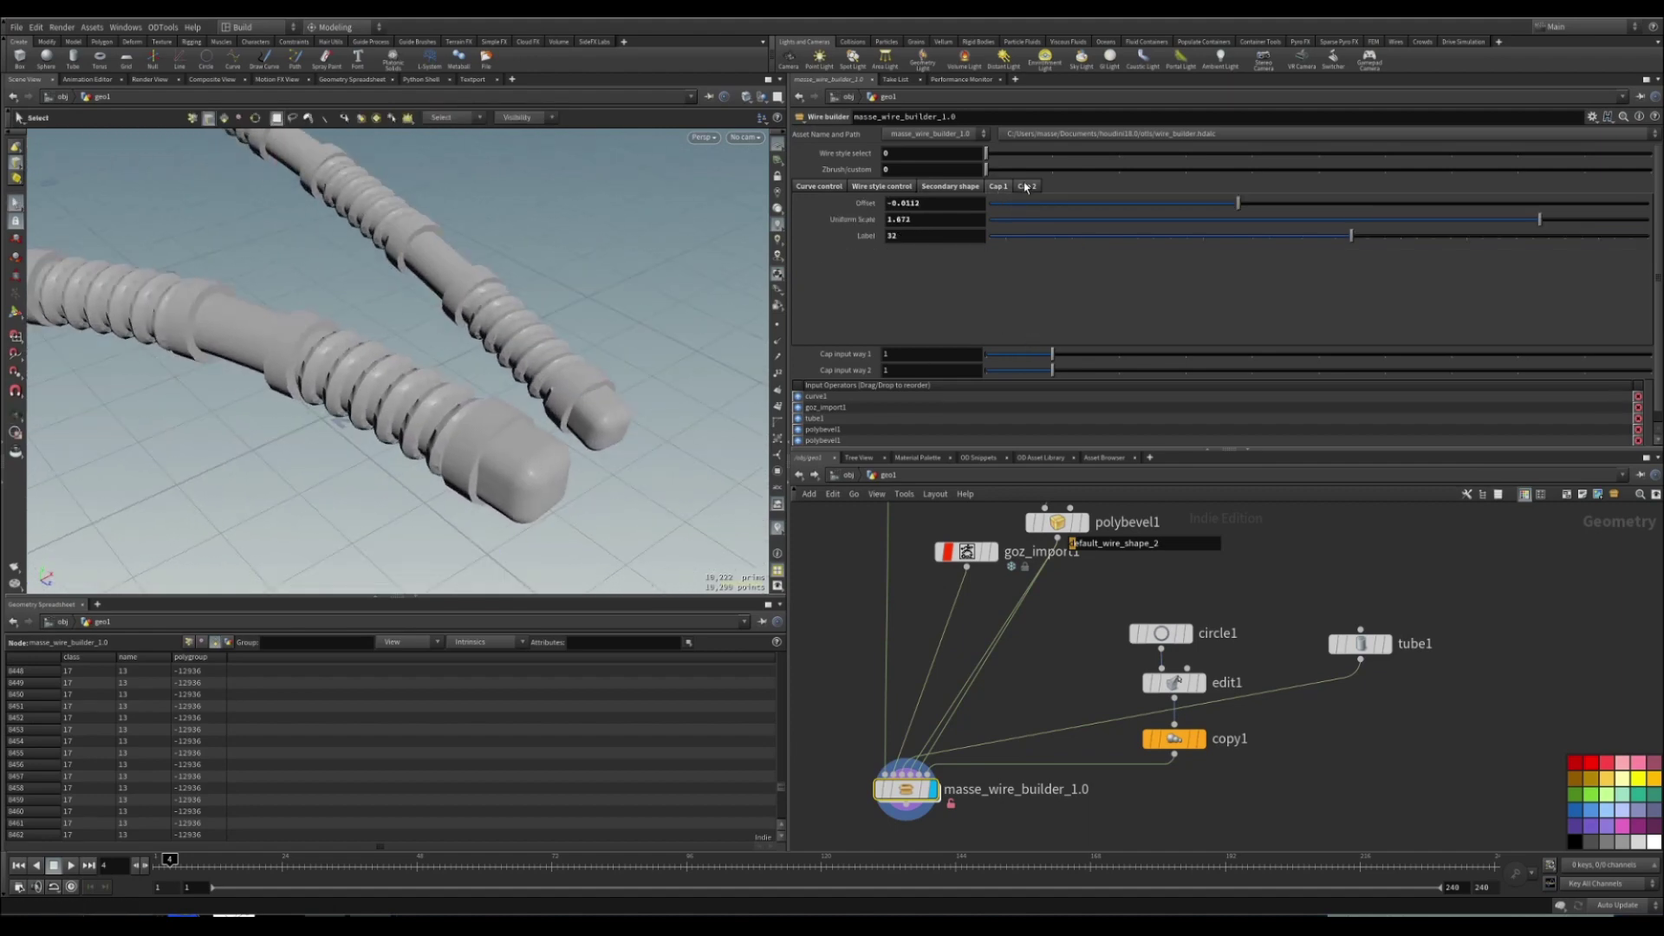
{"action": "left_click_drag", "start_coordinate": [1038, 358], "coordinate": [995, 358]}
{"action": "left_click_drag", "start_coordinate": [632, 391], "coordinate": [592, 373], "text": "alt"}
{"action": "left_click", "coordinate": [991, 373]}
{"action": "mouse_move", "coordinate": [598, 446]}
{"action": "left_mouse_down", "text": "alt"}
{"action": "mouse_move", "coordinate": [535, 428]}
{"action": "mouse_move", "coordinate": [494, 450]}
{"action": "mouse_move", "coordinate": [595, 465]}
{"action": "mouse_move", "coordinate": [535, 461]}
{"action": "mouse_move", "coordinate": [575, 431]}
{"action": "left_mouse_up", "text": "alt"}
{"action": "key", "text": "shift+w"}
{"action": "key", "text": "shift+w"}
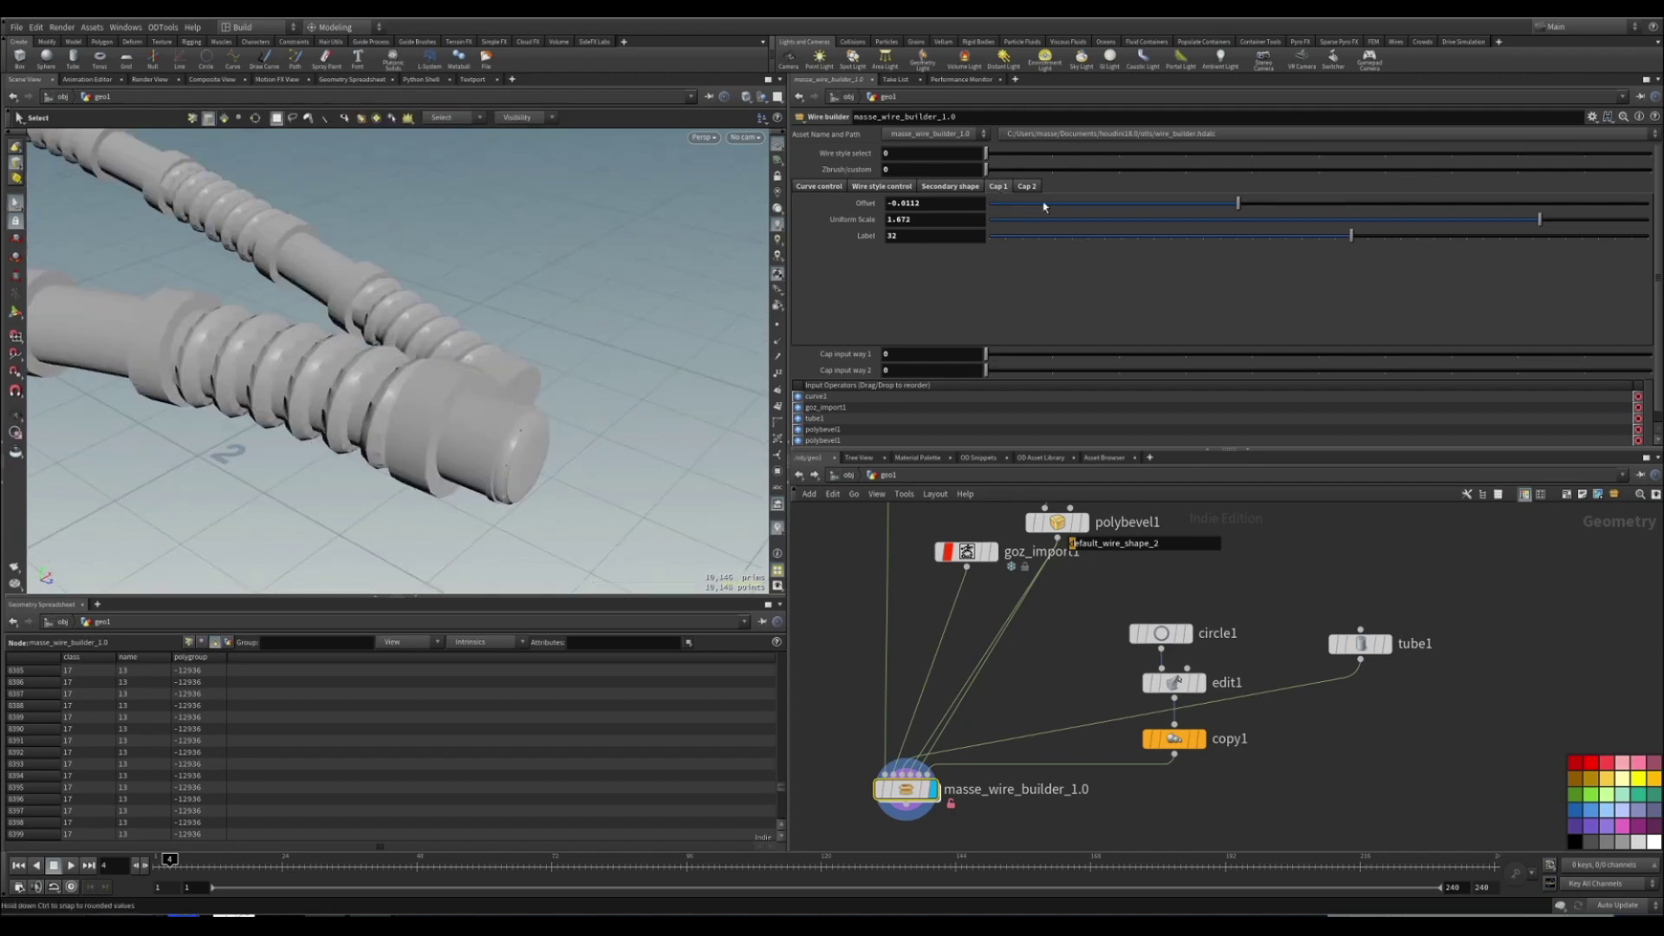
Set Cap 1's label to 15, its uniform scale to about 3.6 and its offset to -0.0174.
{"action": "left_click_drag", "start_coordinate": [1119, 242], "coordinate": [1077, 248]}
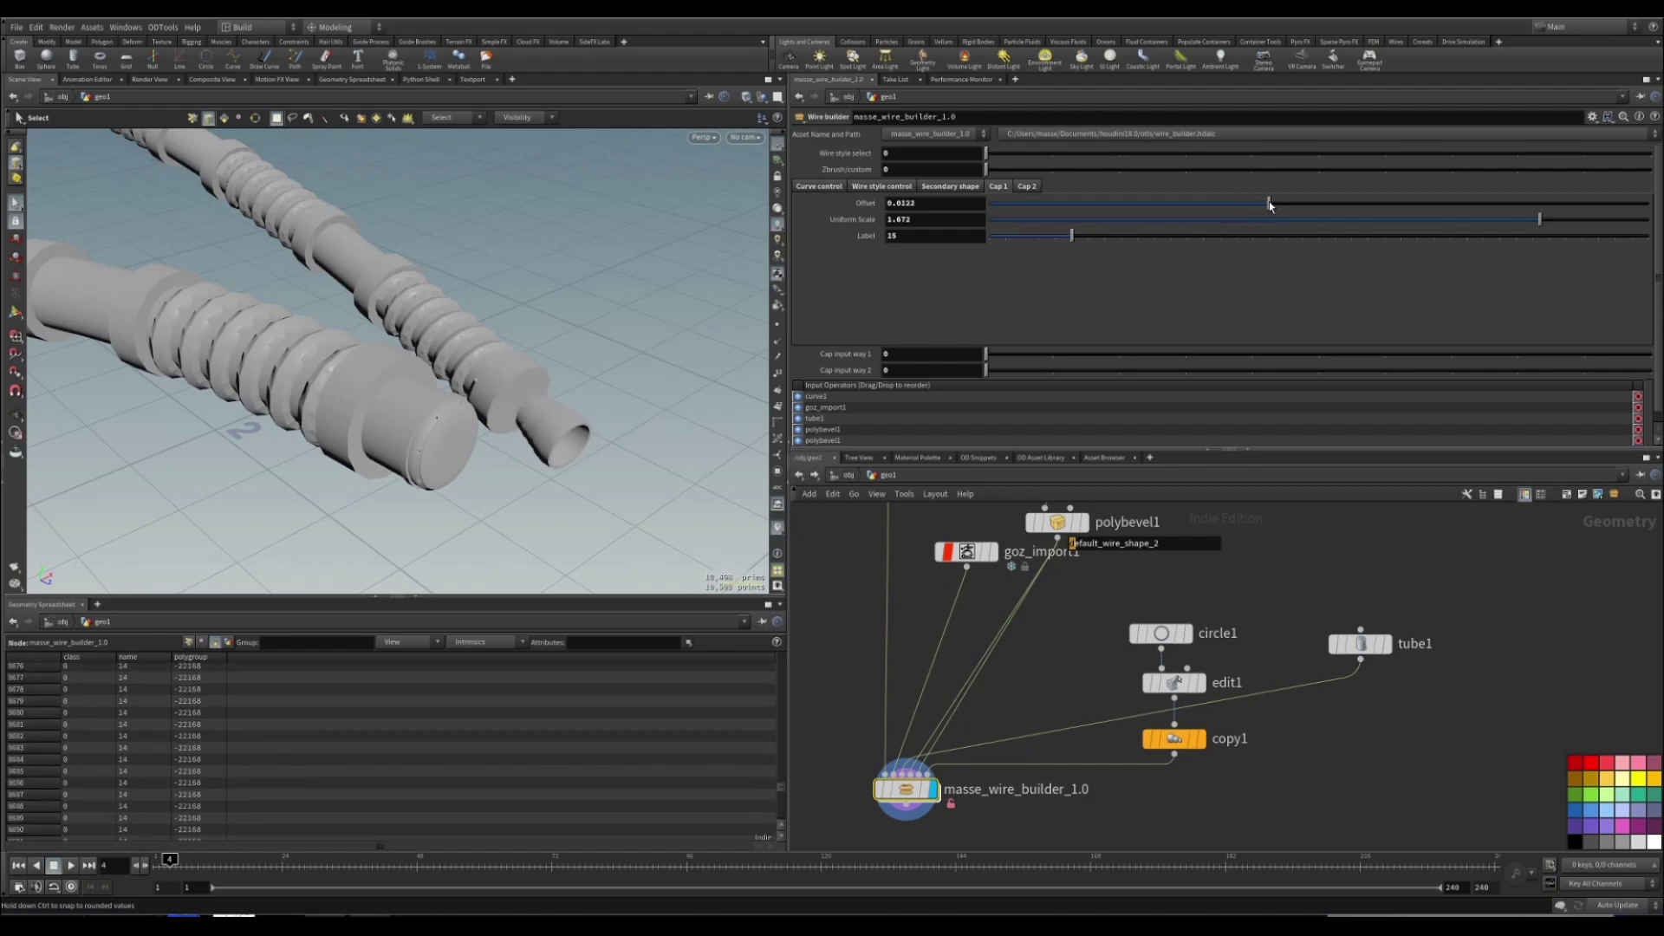
{"action": "middle_click_drag", "start_coordinate": [948, 219], "coordinate": [1062, 224]}
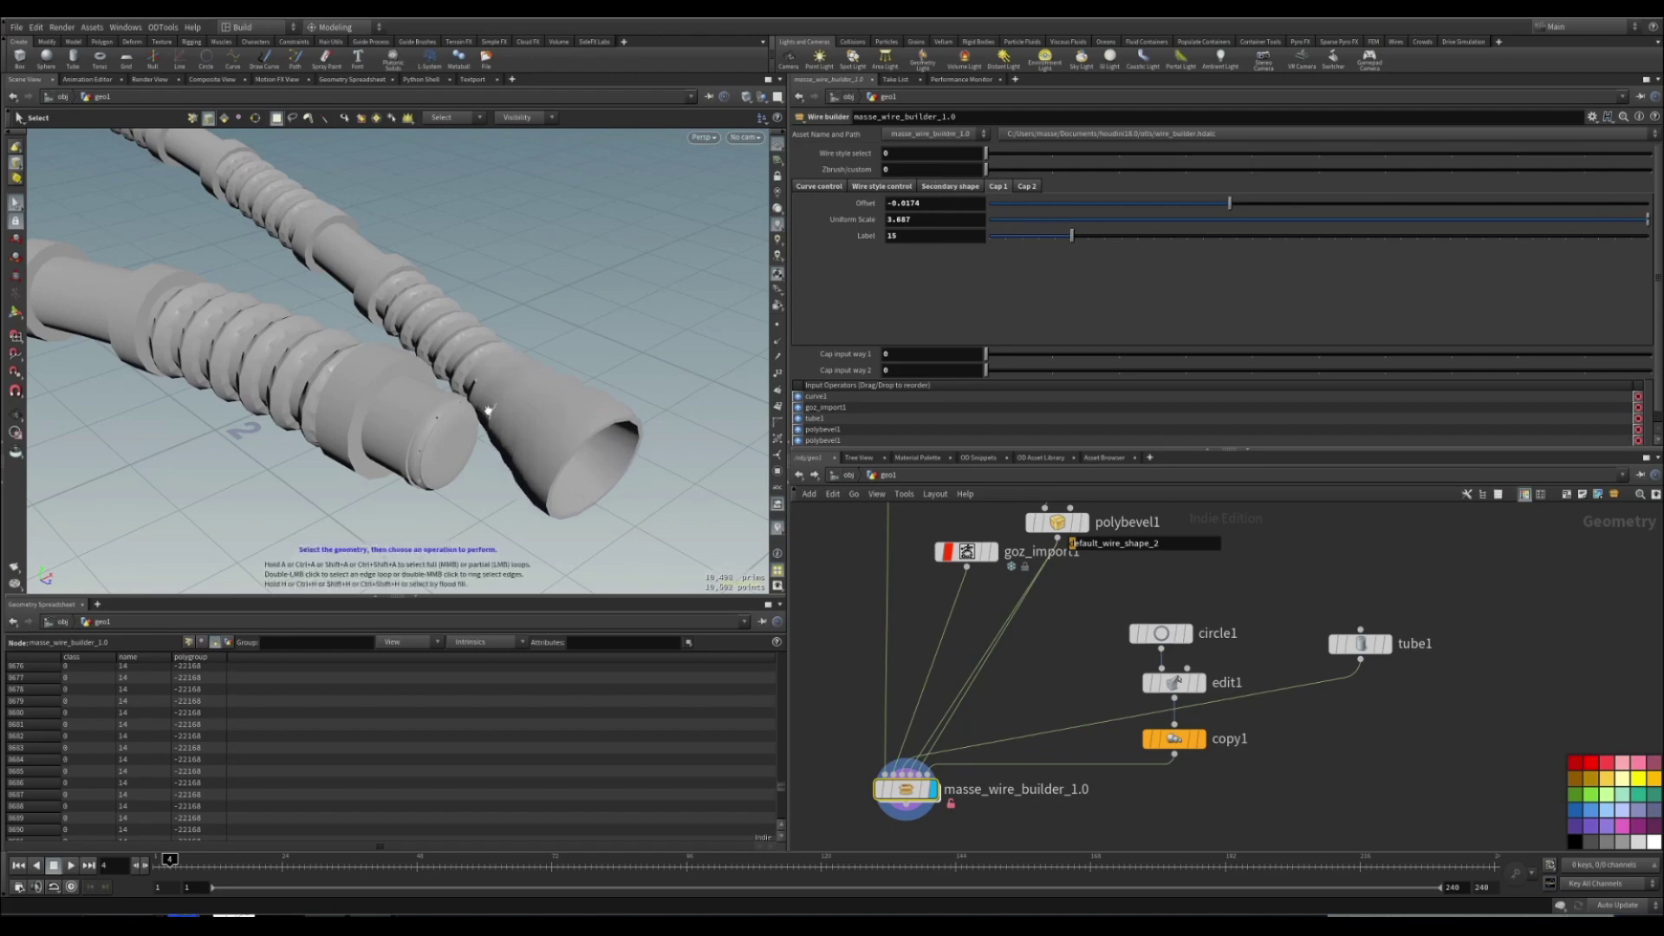
{"action": "left_click_drag", "start_coordinate": [486, 409], "coordinate": [424, 390], "text": "alt"}
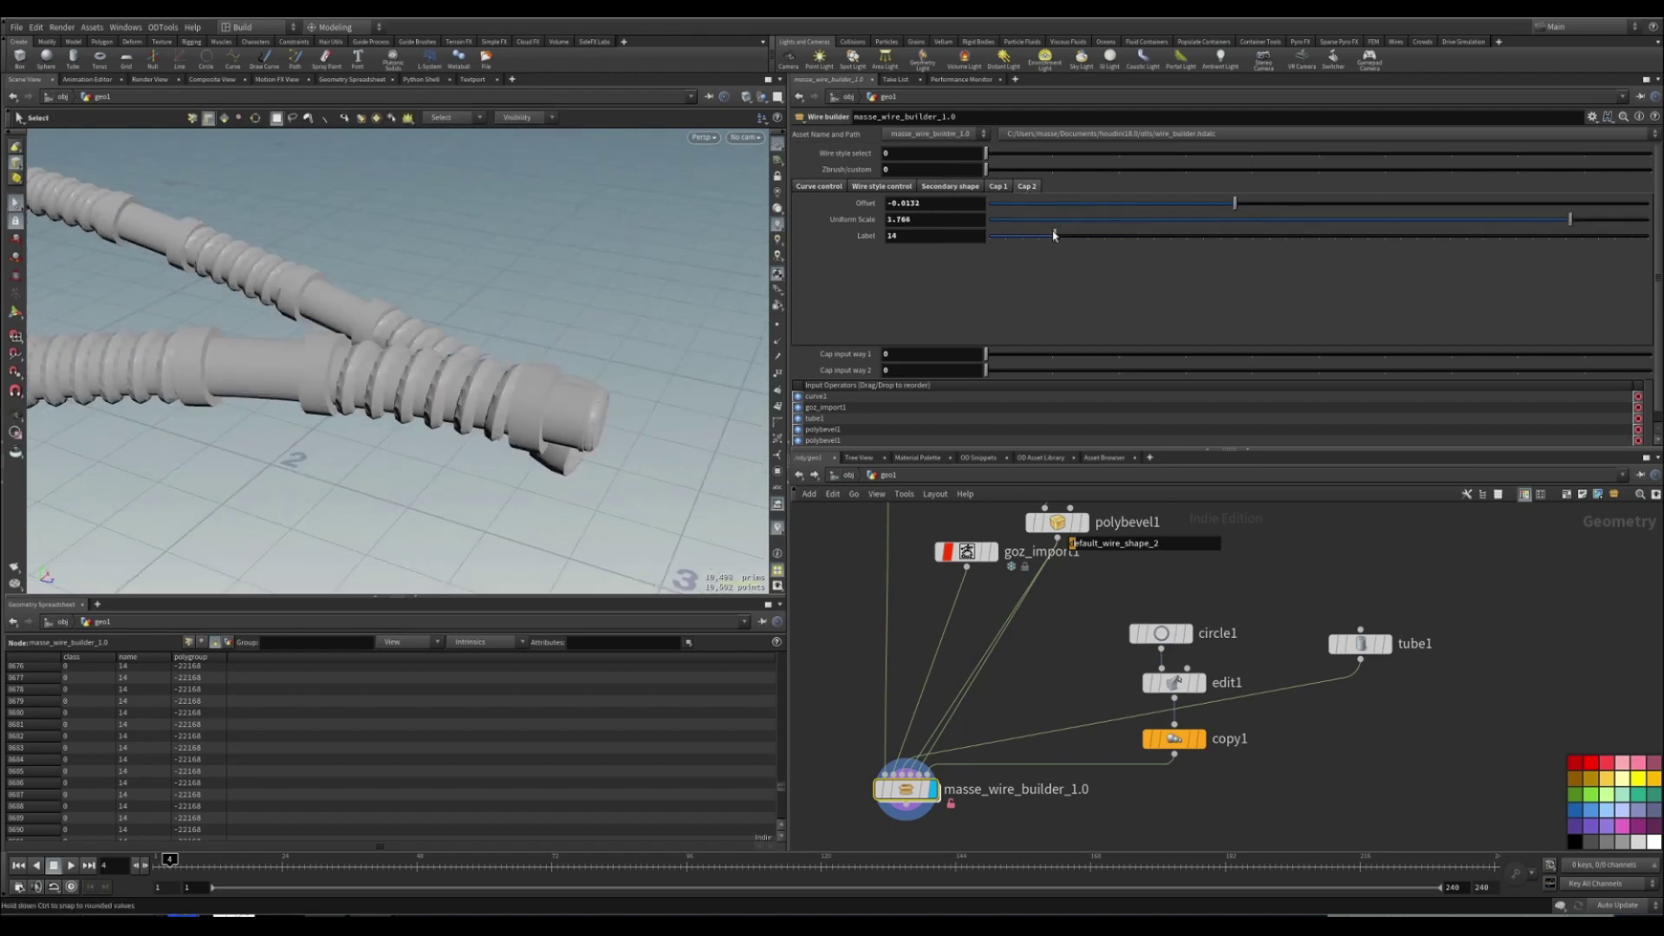
Set Cap 2's label to 17 and uniform scale to 2.766, and adjust its offset to -0.004.
{"action": "left_click_drag", "start_coordinate": [1055, 236], "coordinate": [1113, 250]}
{"action": "left_click_drag", "start_coordinate": [590, 399], "coordinate": [486, 416], "text": "alt"}
{"action": "middle_click_drag", "start_coordinate": [419, 380], "coordinate": [479, 431], "text": "alt"}
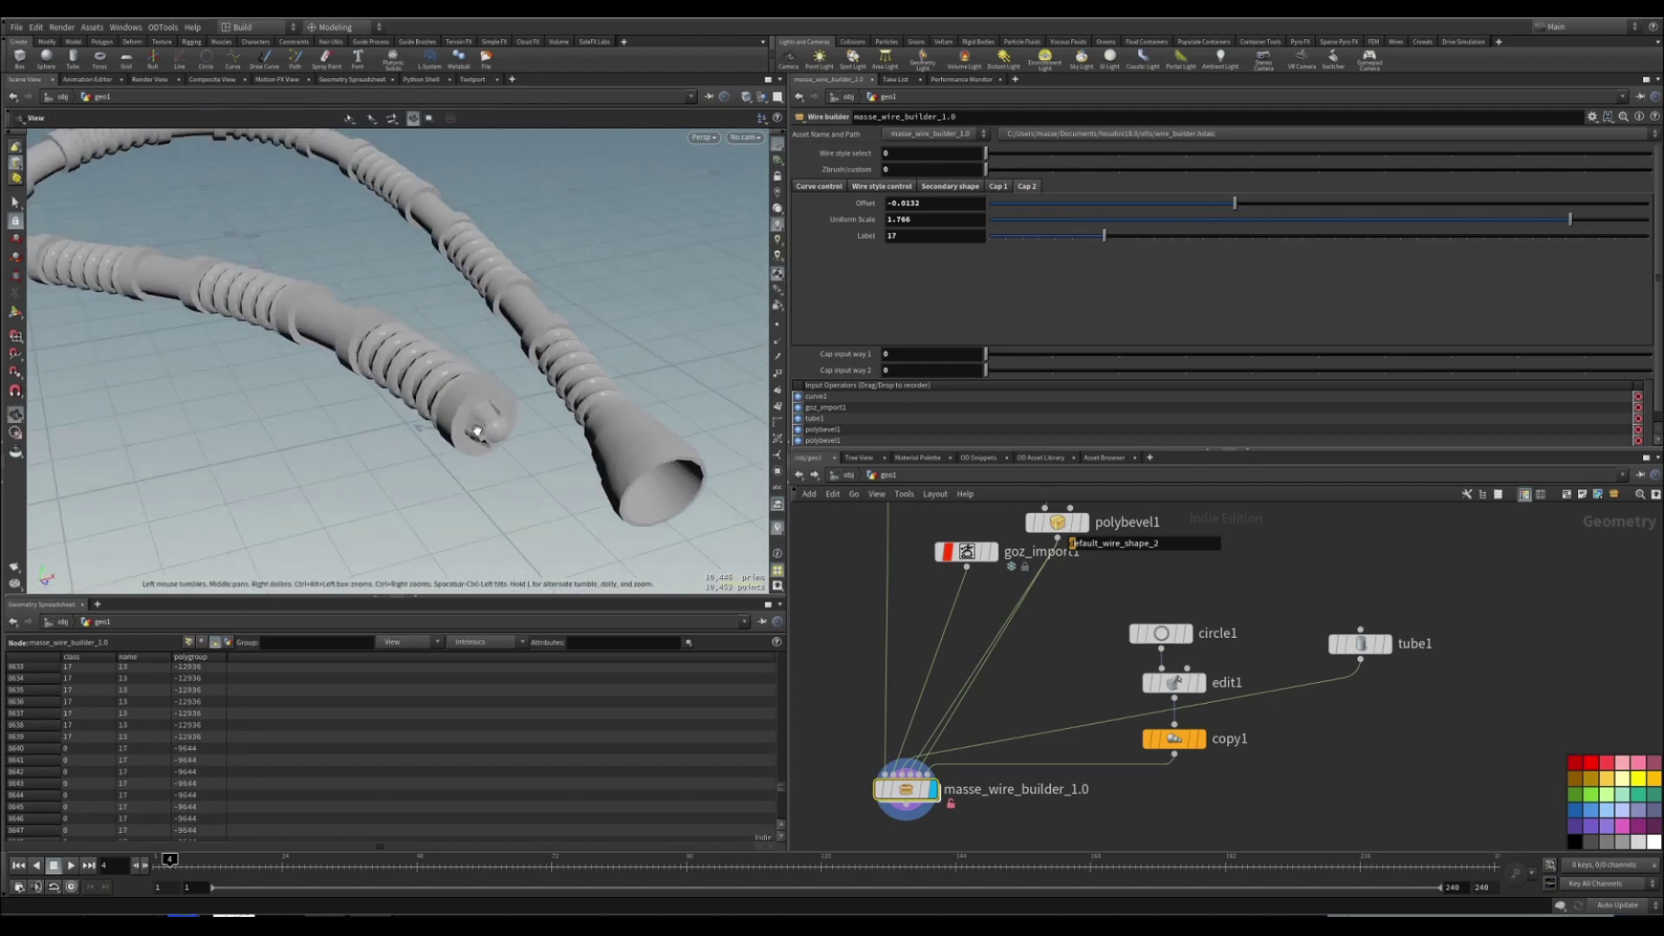
{"action": "middle_click_drag", "start_coordinate": [934, 217], "coordinate": [989, 227]}
{"action": "left_click_drag", "start_coordinate": [1234, 205], "coordinate": [1267, 204]}
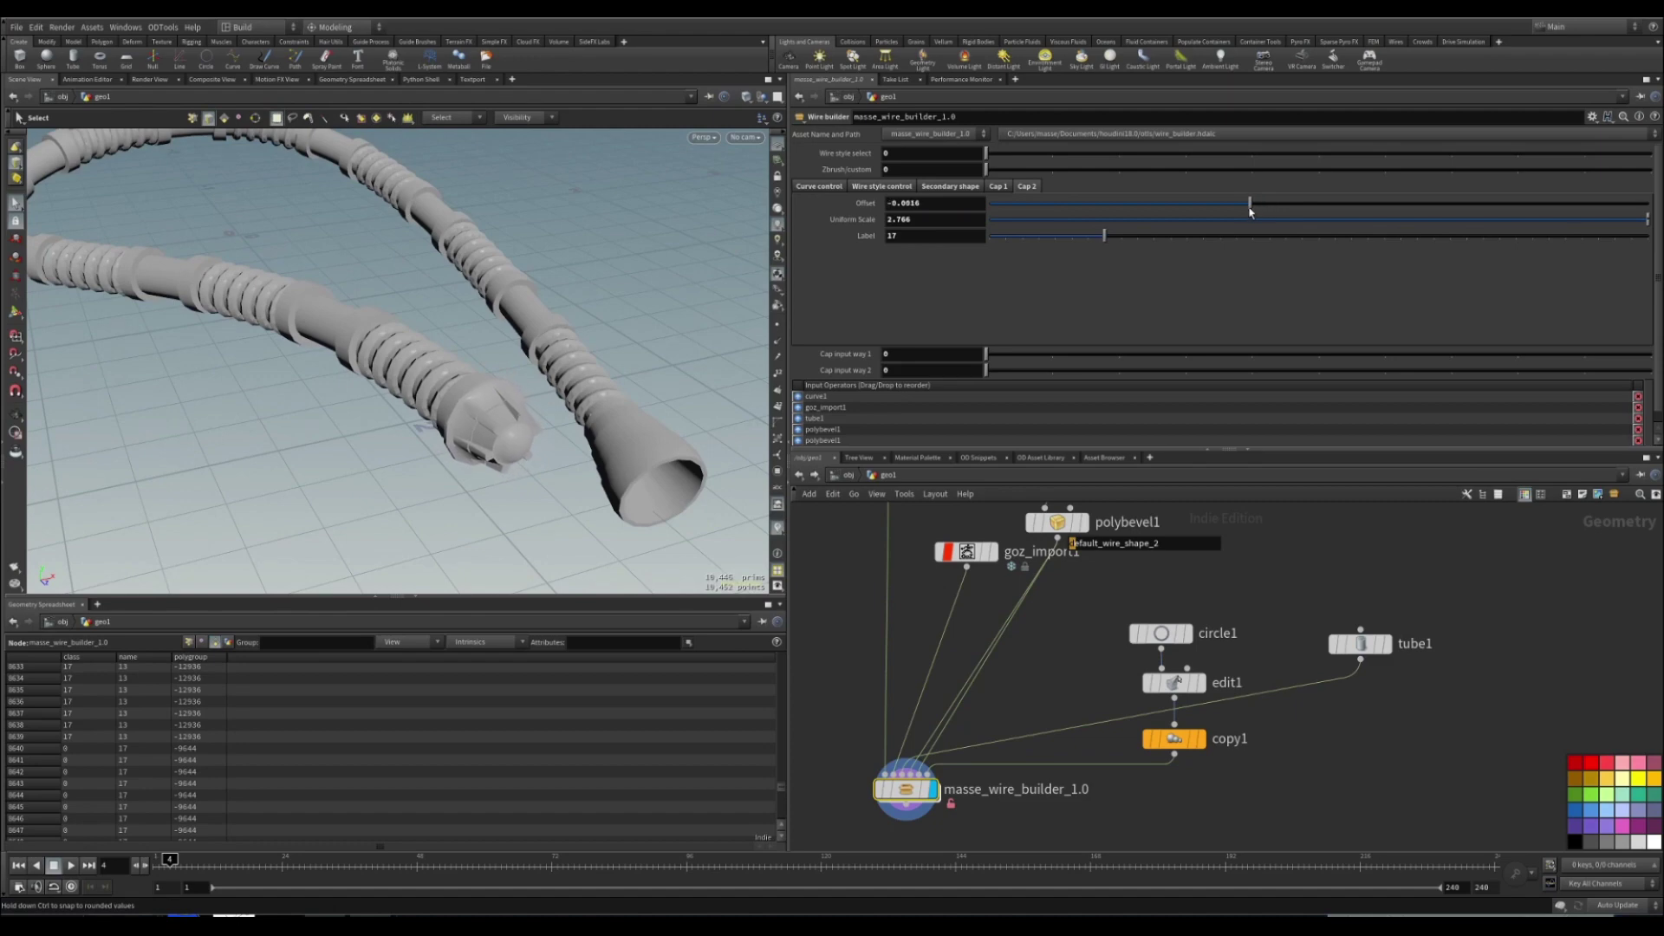
Set Cap 2's label to 10 and inspect the finished wire and both of its end caps.
{"action": "left_click_drag", "start_coordinate": [503, 412], "coordinate": [427, 444], "text": "alt"}
{"action": "mouse_move", "coordinate": [1106, 238]}
{"action": "left_mouse_down"}
{"action": "mouse_move", "coordinate": [1189, 240]}
{"action": "mouse_move", "coordinate": [991, 239]}
{"action": "left_mouse_up"}
{"action": "key", "text": "shift+w"}
{"action": "mouse_move", "coordinate": [607, 507]}
{"action": "left_mouse_down", "text": "alt"}
{"action": "mouse_move", "coordinate": [282, 486]}
{"action": "mouse_move", "coordinate": [477, 384]}
{"action": "left_mouse_up", "text": "alt"}
{"action": "key", "text": "shift+w"}
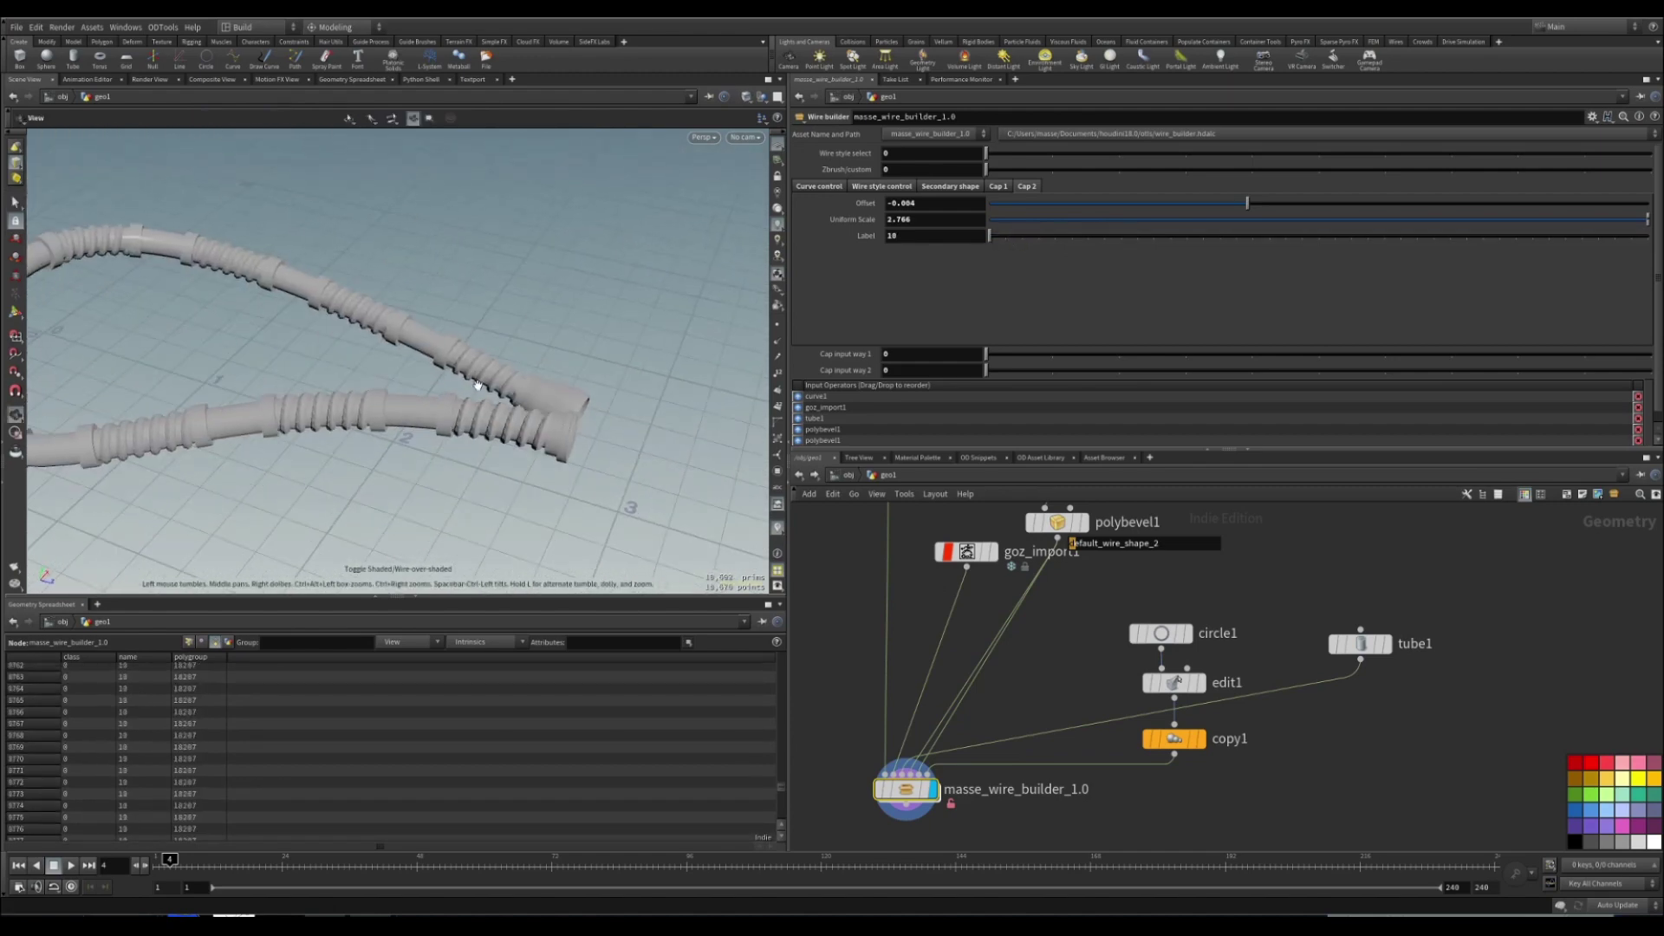
{"action": "mouse_move", "coordinate": [632, 486]}
{"action": "left_mouse_down"}
{"action": "mouse_move", "coordinate": [495, 442]}
{"action": "mouse_move", "coordinate": [513, 402]}
{"action": "mouse_move", "coordinate": [522, 451]}
{"action": "mouse_move", "coordinate": [484, 440]}
{"action": "mouse_move", "coordinate": [468, 463]}
{"action": "mouse_move", "coordinate": [568, 525]}
{"action": "mouse_move", "coordinate": [562, 552]}
{"action": "left_mouse_up"}
{"action": "key", "text": "shift+w"}
{"action": "key", "text": "shift+w"}
{"action": "key", "text": "s"}
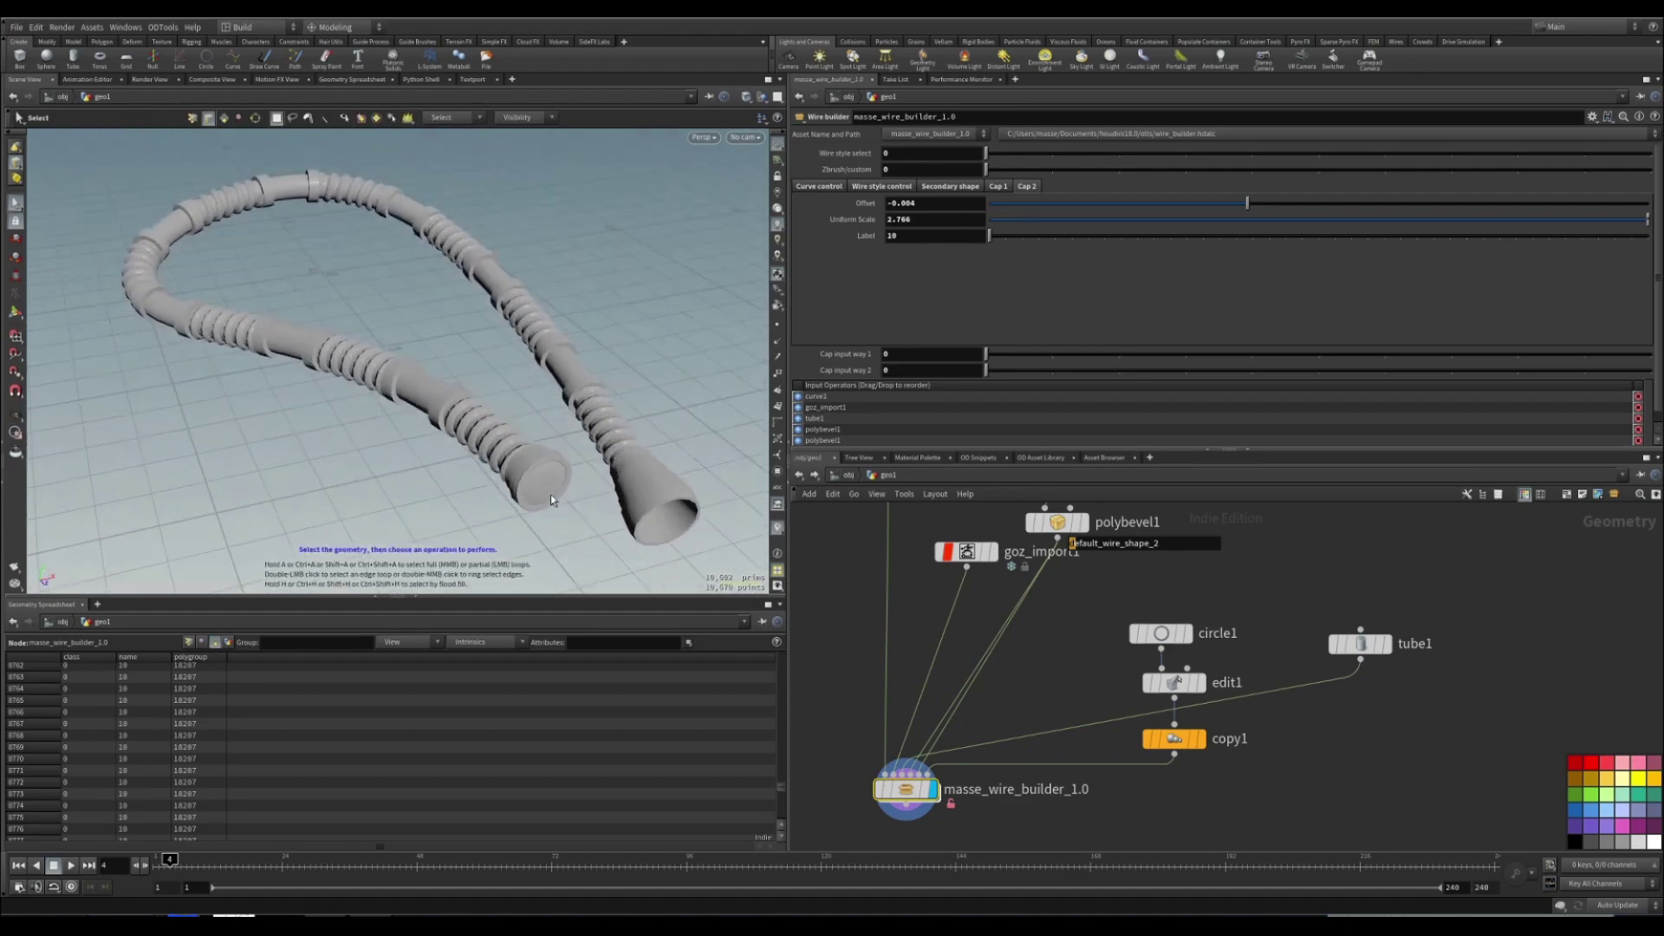
{"action": "scroll", "coordinate": [581, 501], "scroll_direction": "up", "scroll_amount": 3}
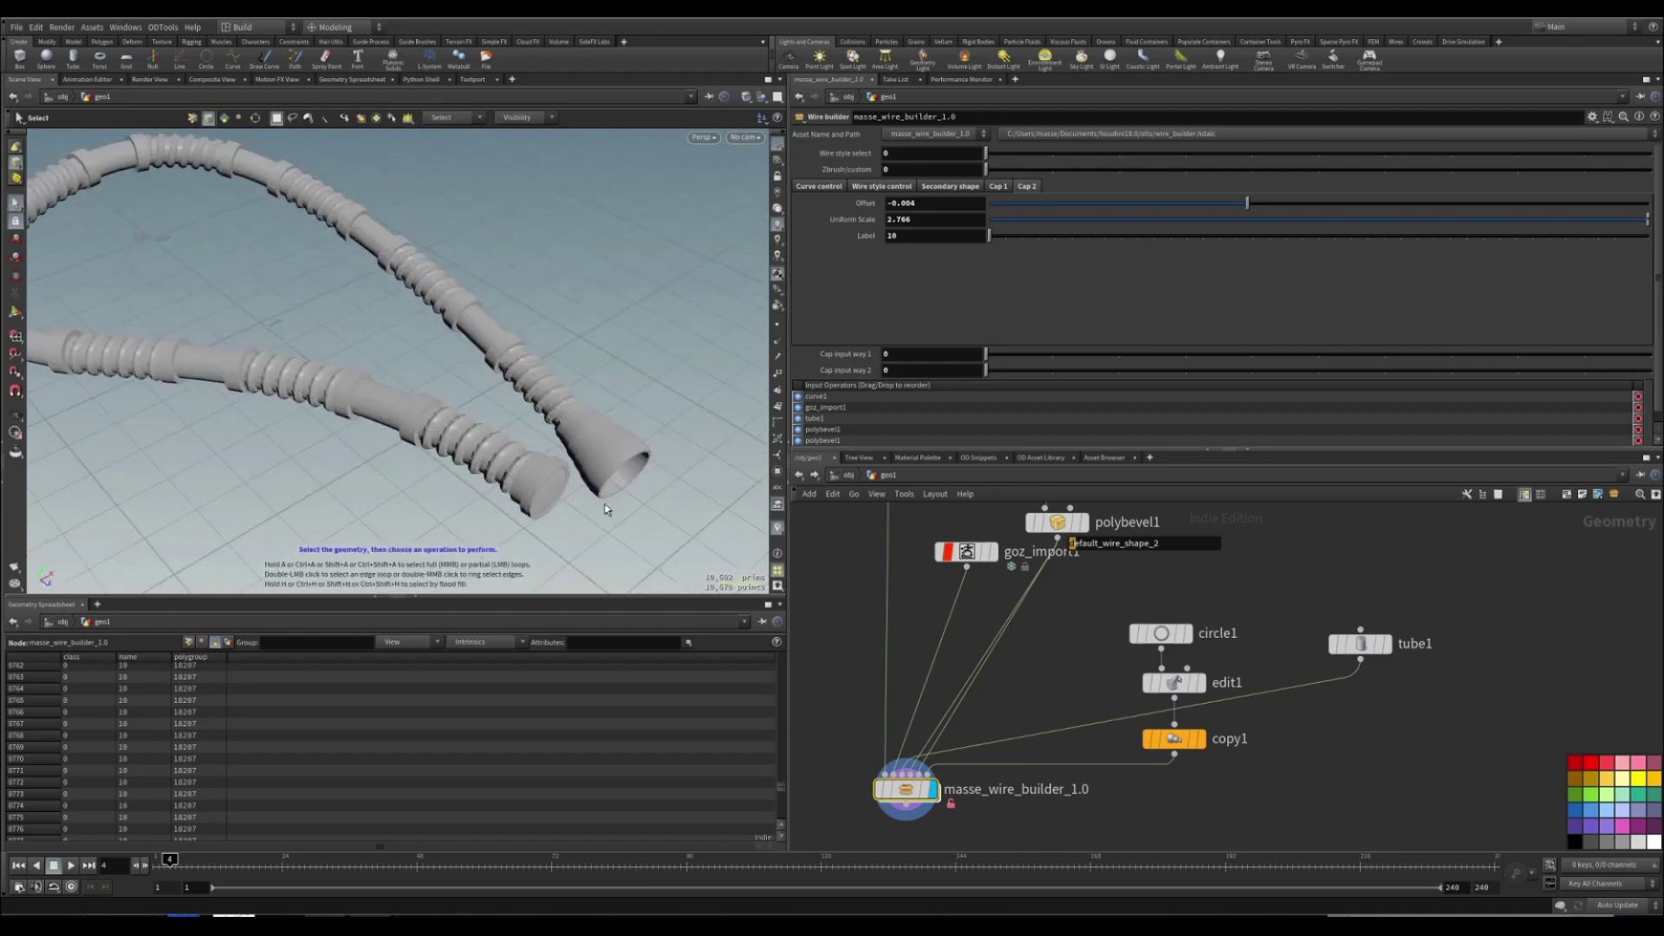